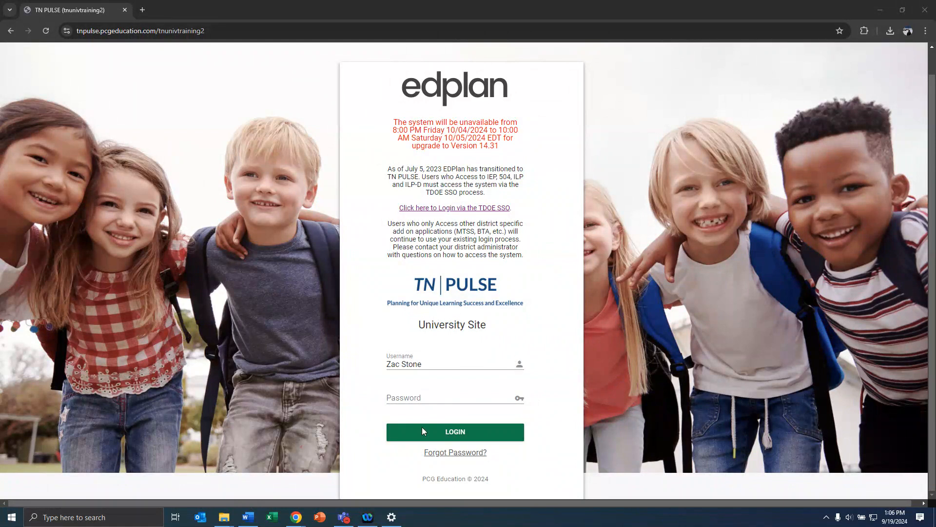
Switch from the edplan login page to the signed-in TN PULSE dashboard window
{"action": "mouse_move", "coordinate": [297, 523]}
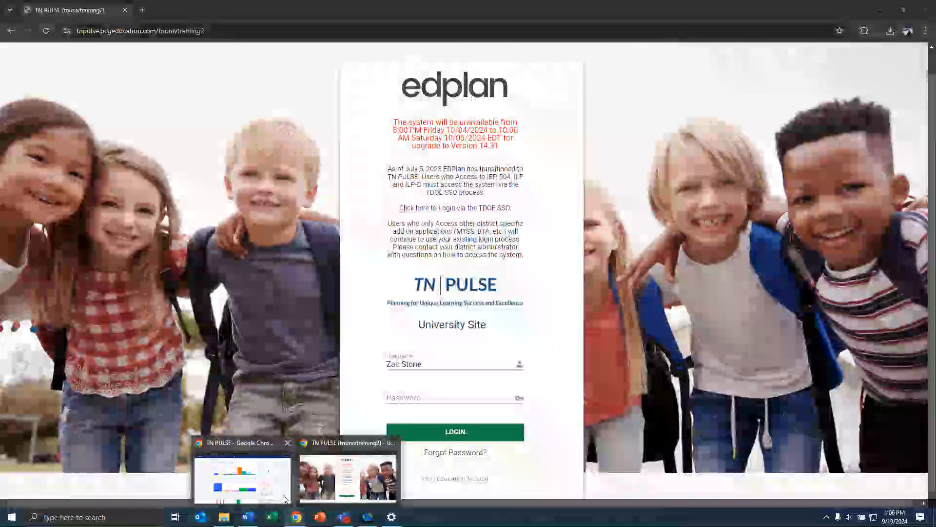
{"action": "left_click", "coordinate": [285, 498]}
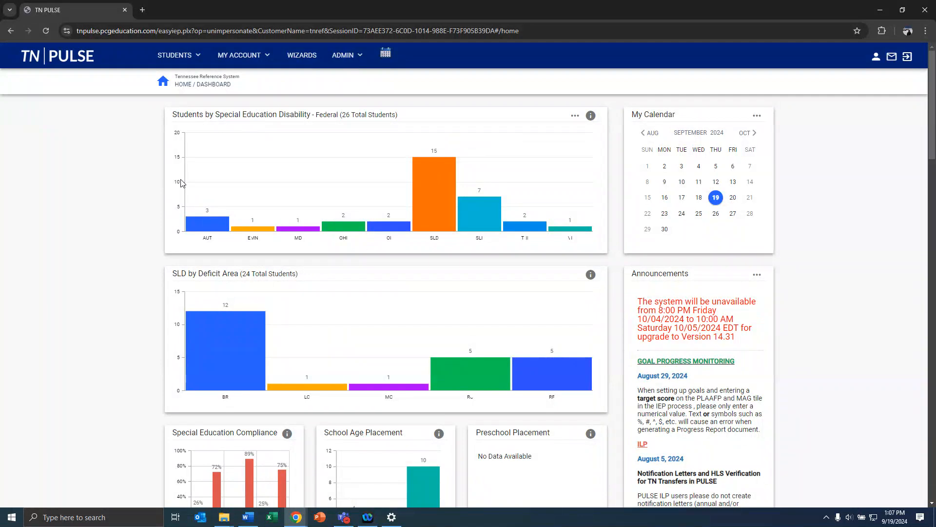
Zoom the TN PULSE dashboard page in Chrome to 125%
{"action": "left_click", "coordinate": [926, 31]}
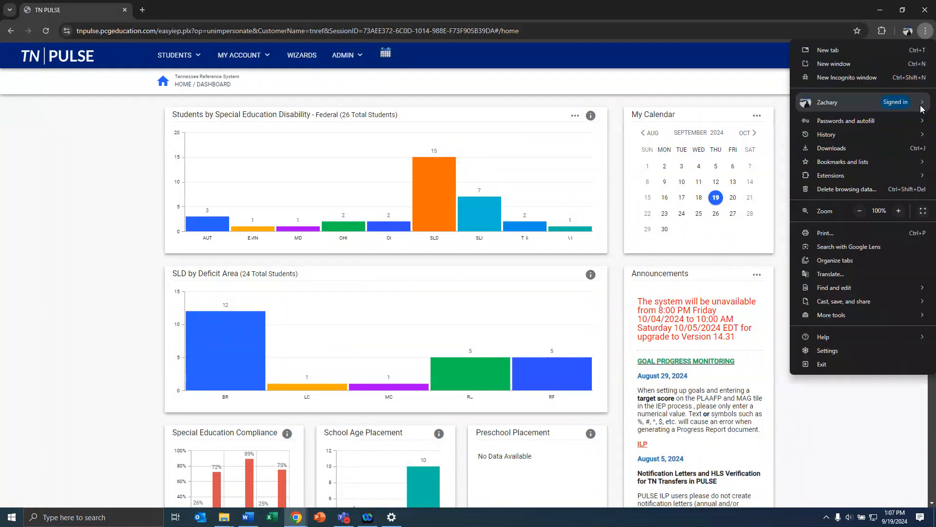
{"action": "left_click", "coordinate": [899, 211]}
{"action": "left_click", "coordinate": [899, 211]}
{"action": "left_click", "coordinate": [666, 95]}
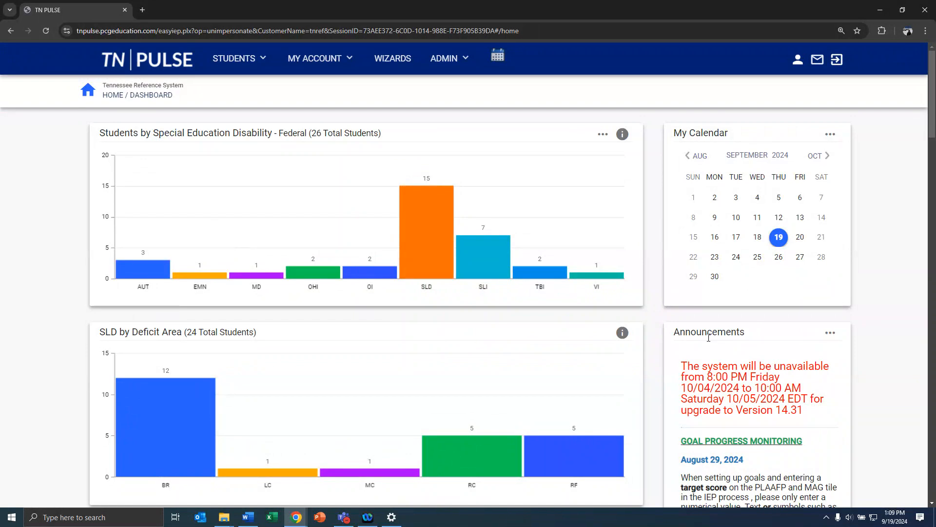
Scroll down to the Resource Library and browse its User Manuals/Guides files
{"action": "scroll", "coordinate": [493, 332], "scroll_direction": "down", "scroll_amount": 10}
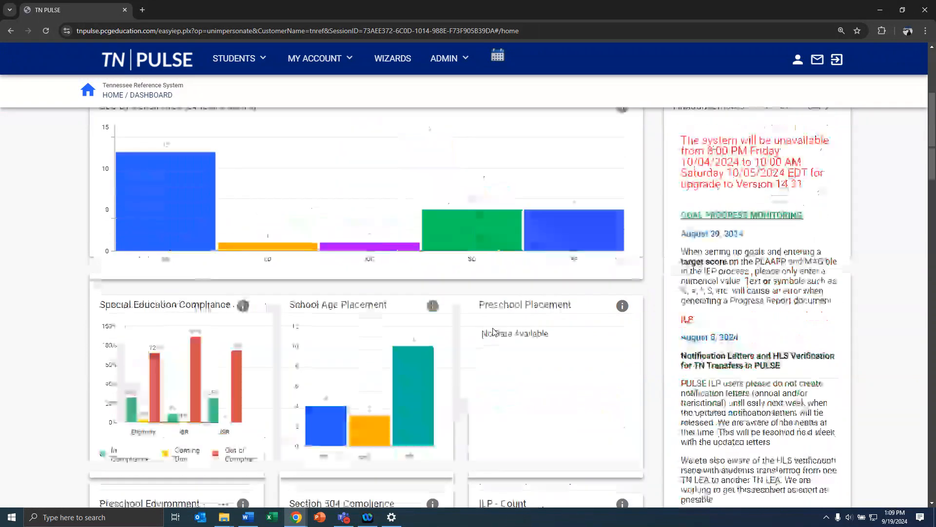
{"action": "scroll", "coordinate": [493, 331], "scroll_direction": "down", "scroll_amount": 7}
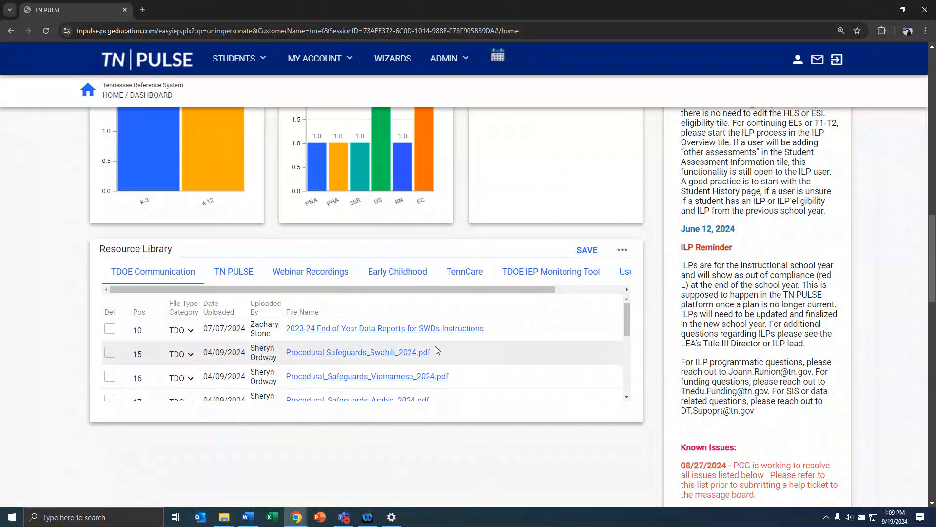
{"action": "left_click_drag", "start_coordinate": [545, 291], "coordinate": [623, 297]}
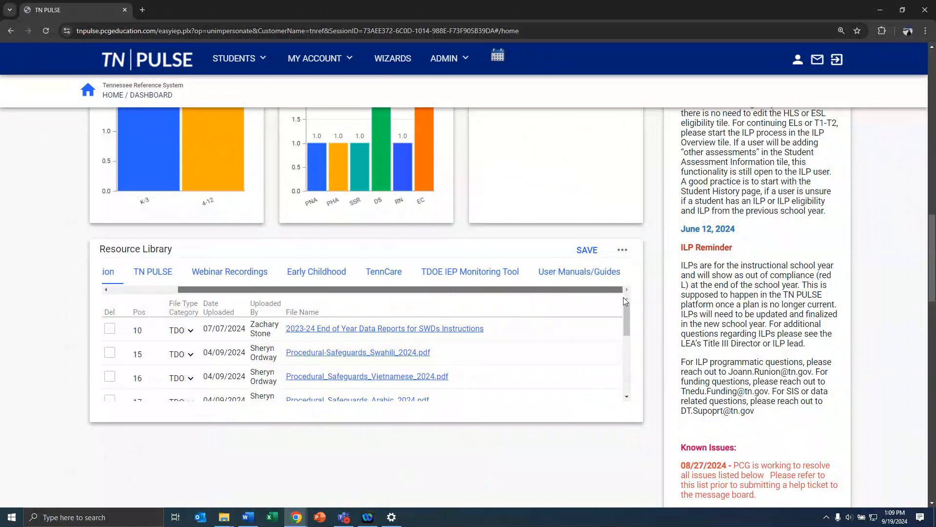
{"action": "left_click", "coordinate": [583, 281]}
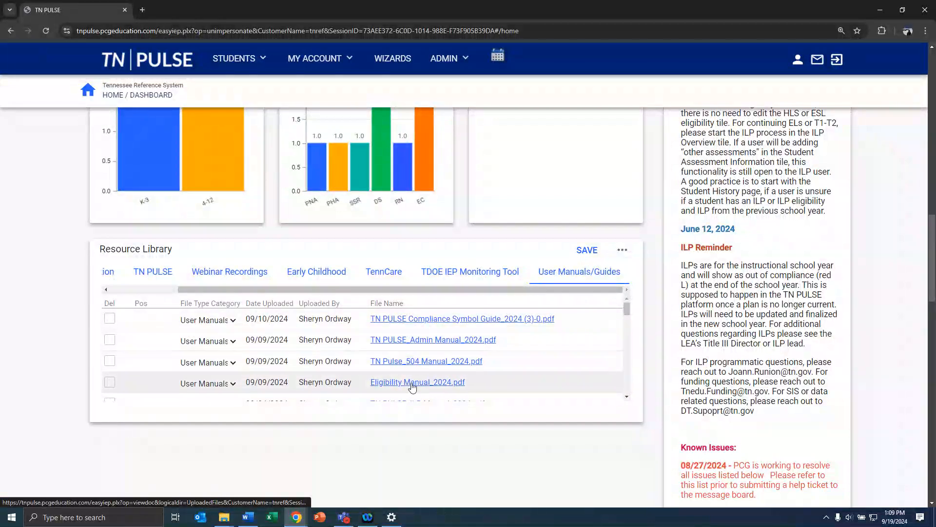
{"action": "scroll", "coordinate": [408, 381], "scroll_direction": "down", "scroll_amount": 3}
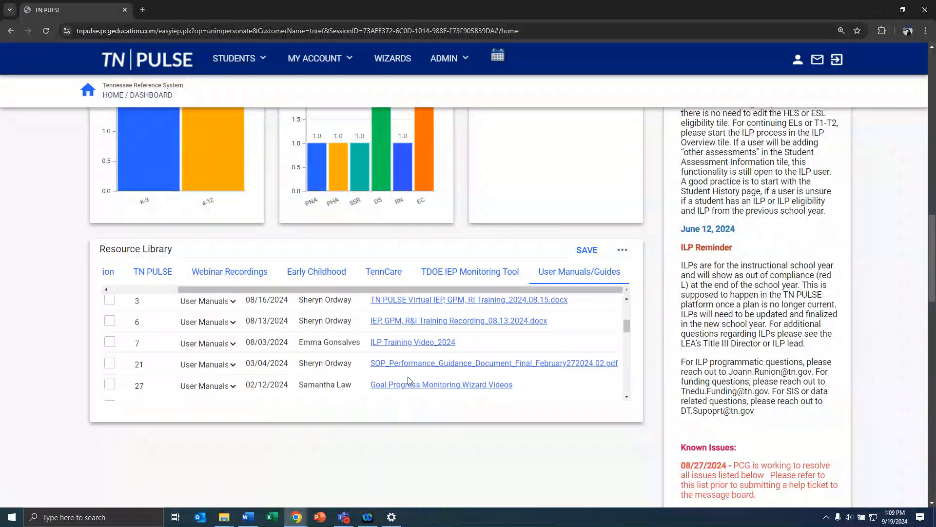
{"action": "scroll", "coordinate": [408, 380], "scroll_direction": "down", "scroll_amount": 5}
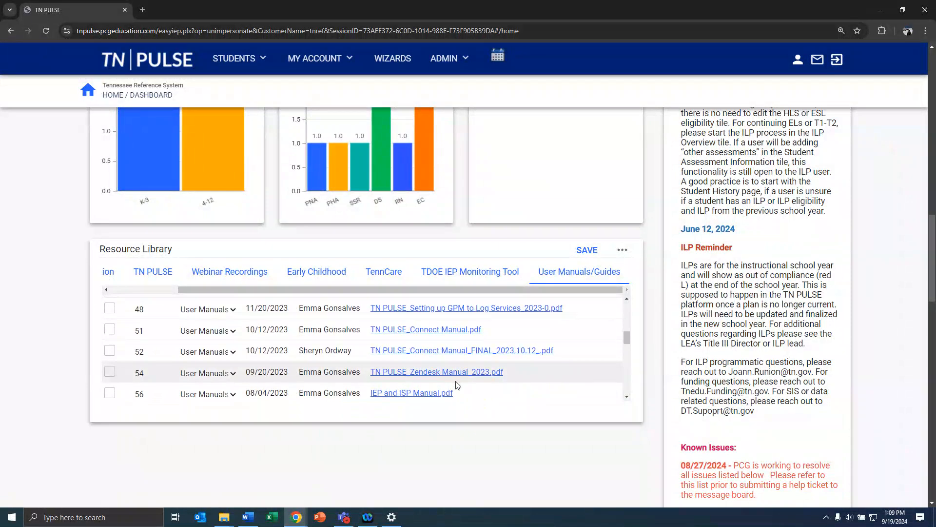
{"action": "scroll", "coordinate": [457, 385], "scroll_direction": "down", "scroll_amount": 4}
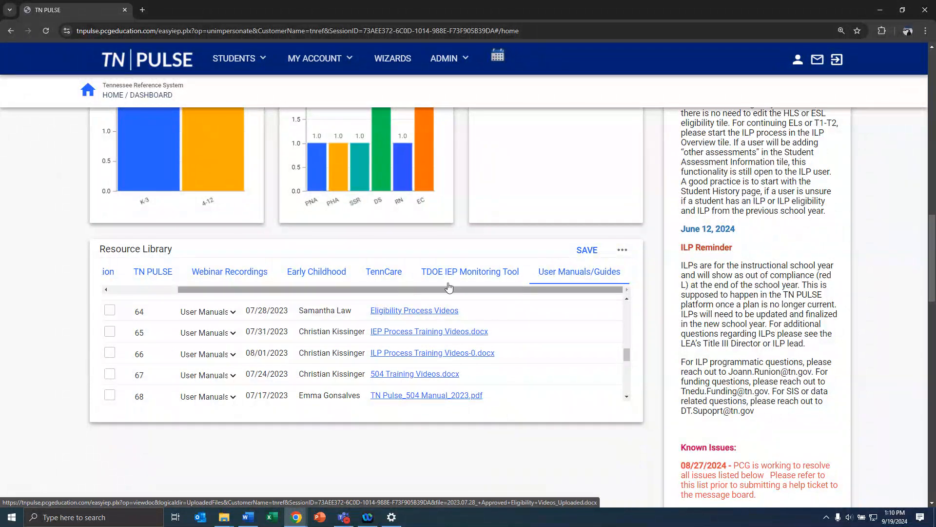
Look at the Early Childhood and Webinar Recordings lists, then return to User Manuals/Guides
{"action": "left_click", "coordinate": [317, 282]}
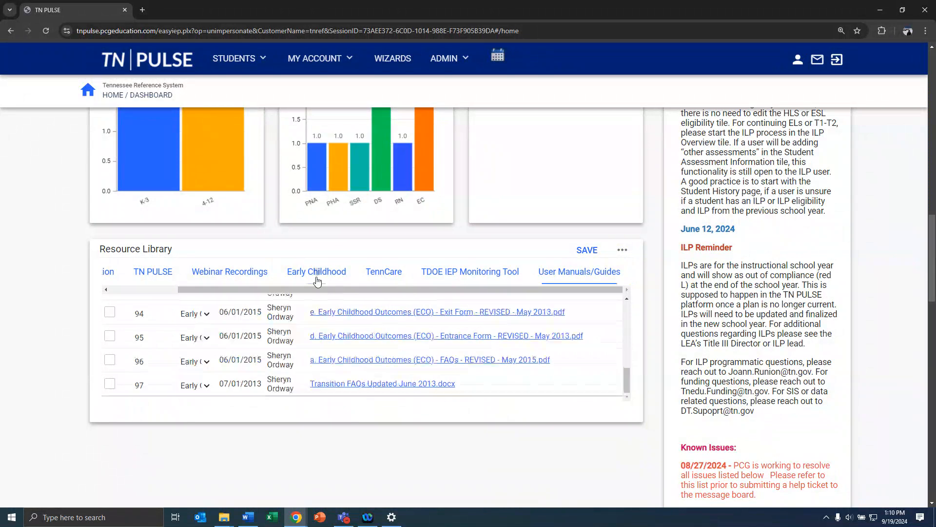
{"action": "left_click", "coordinate": [226, 279]}
{"action": "left_click", "coordinate": [584, 276]}
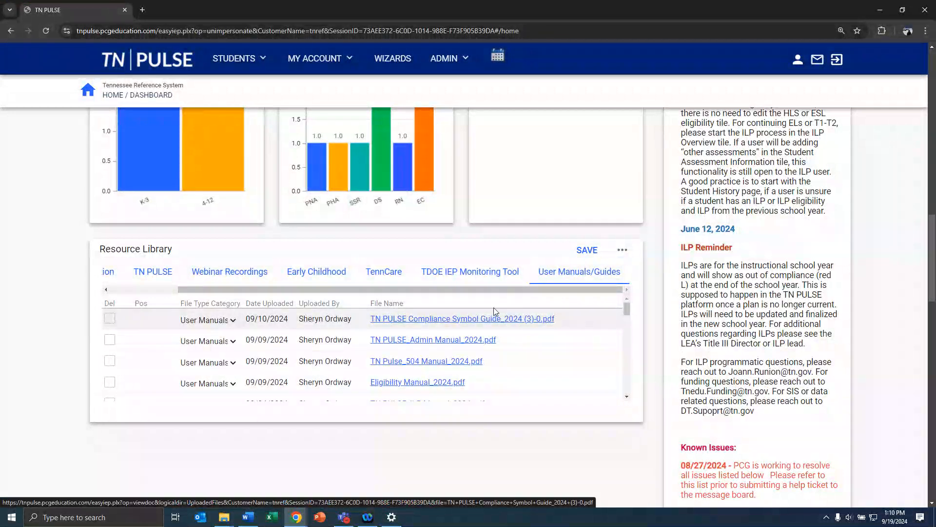
{"action": "scroll", "coordinate": [495, 311], "scroll_direction": "up", "scroll_amount": 8}
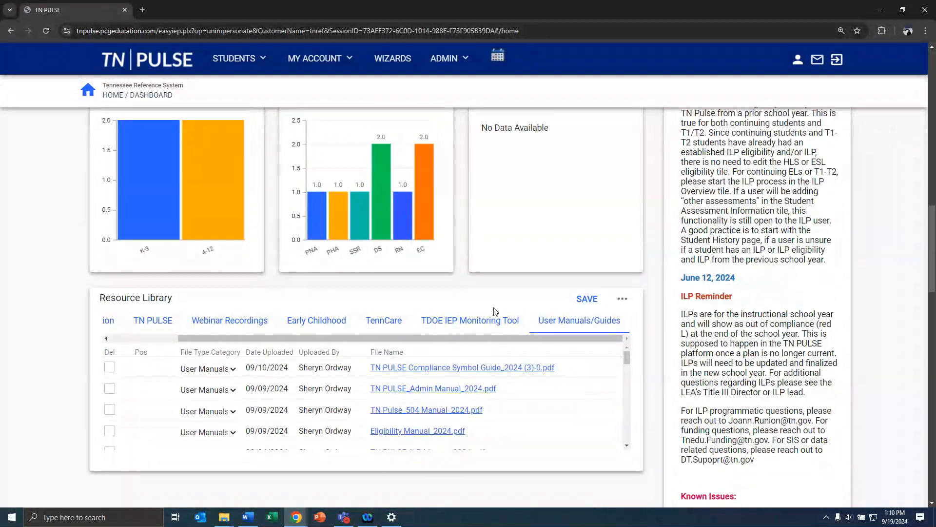
{"action": "scroll", "coordinate": [495, 311], "scroll_direction": "up", "scroll_amount": 6}
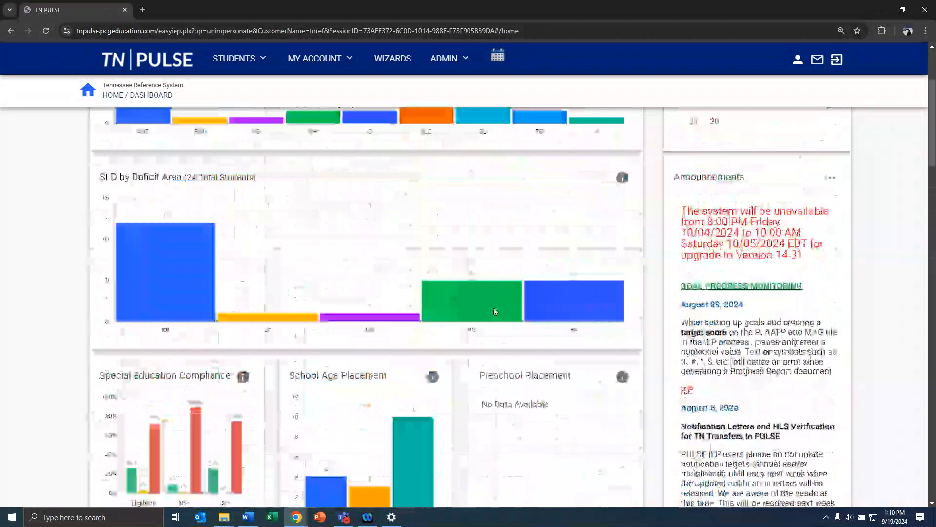
{"action": "scroll", "coordinate": [495, 311], "scroll_direction": "up", "scroll_amount": 1}
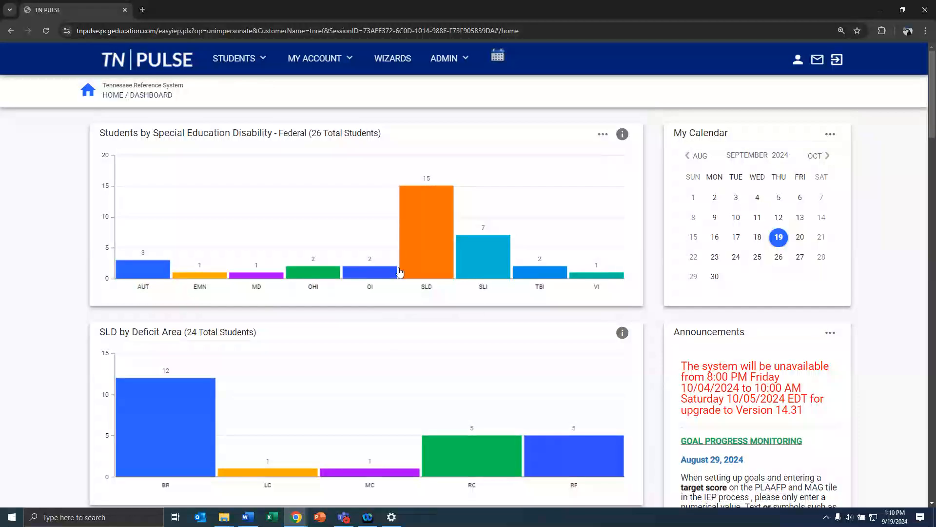
{"action": "left_click", "coordinate": [417, 264]}
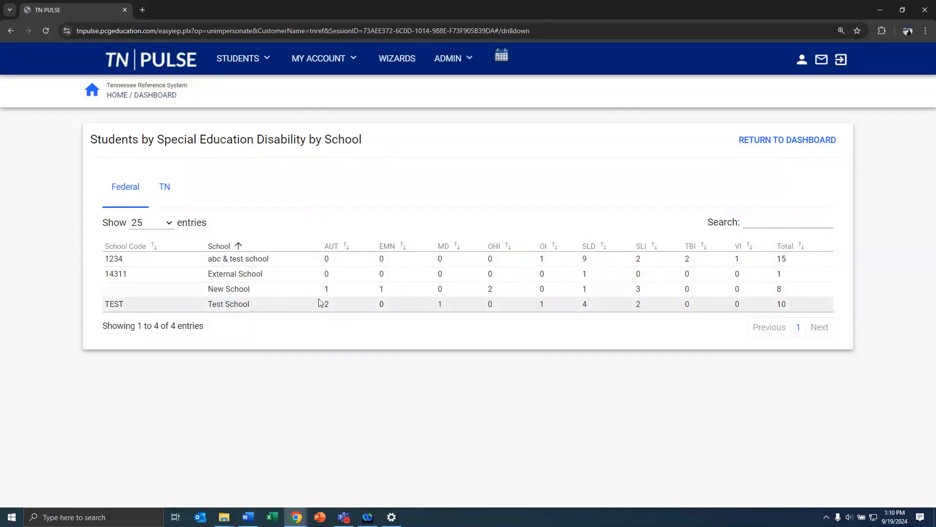
{"action": "left_click", "coordinate": [763, 147]}
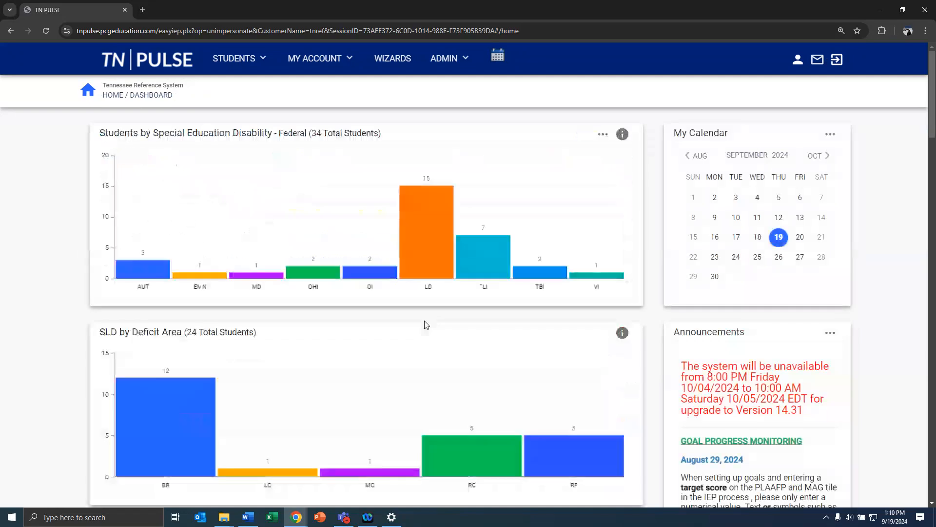
{"action": "scroll", "coordinate": [425, 322], "scroll_direction": "down", "scroll_amount": 7}
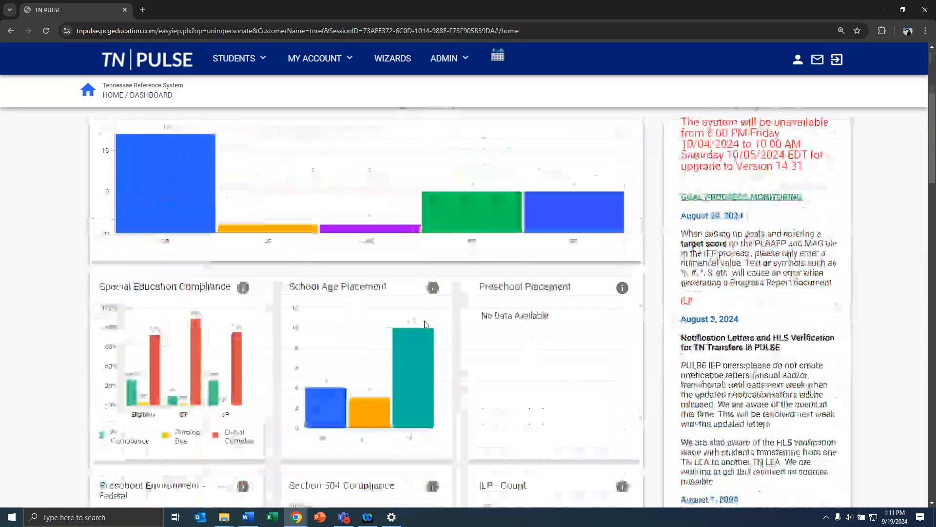
{"action": "scroll", "coordinate": [424, 321], "scroll_direction": "down", "scroll_amount": 1}
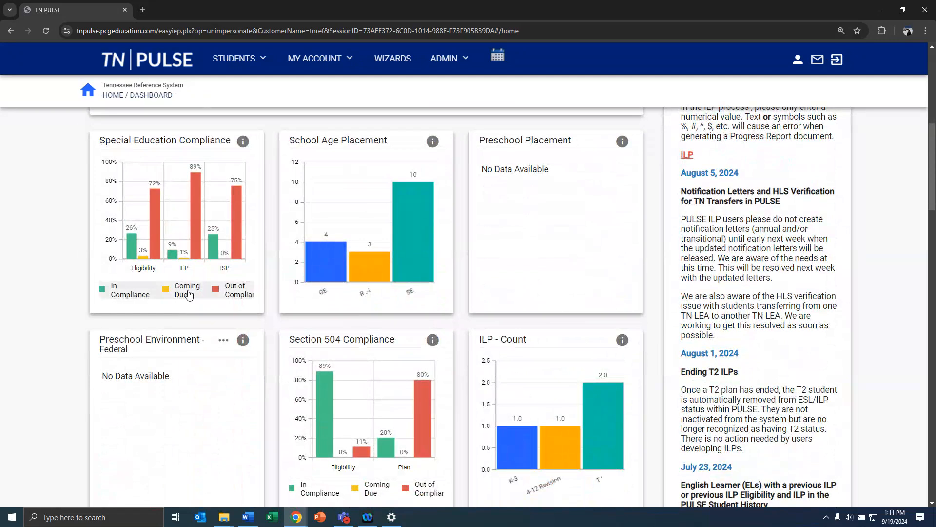
{"action": "left_click", "coordinate": [196, 250]}
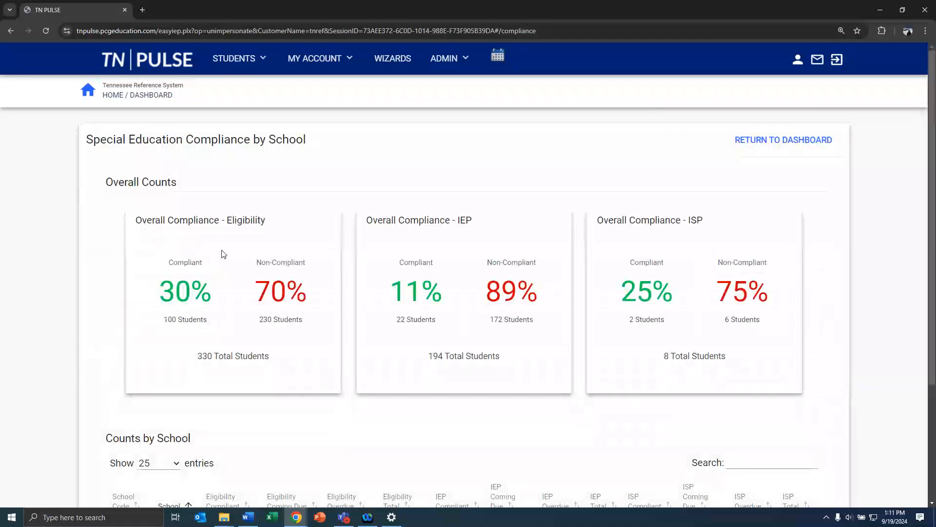
{"action": "scroll", "coordinate": [222, 252], "scroll_direction": "down", "scroll_amount": 1}
{"action": "scroll", "coordinate": [231, 220], "scroll_direction": "down", "scroll_amount": 2}
{"action": "scroll", "coordinate": [231, 221], "scroll_direction": "down", "scroll_amount": 1}
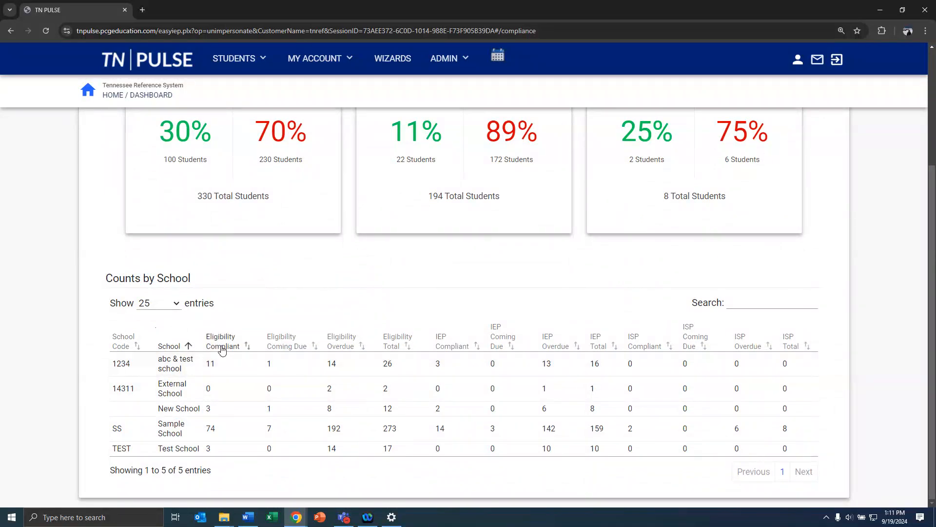
{"action": "scroll", "coordinate": [256, 310], "scroll_direction": "up", "scroll_amount": 3}
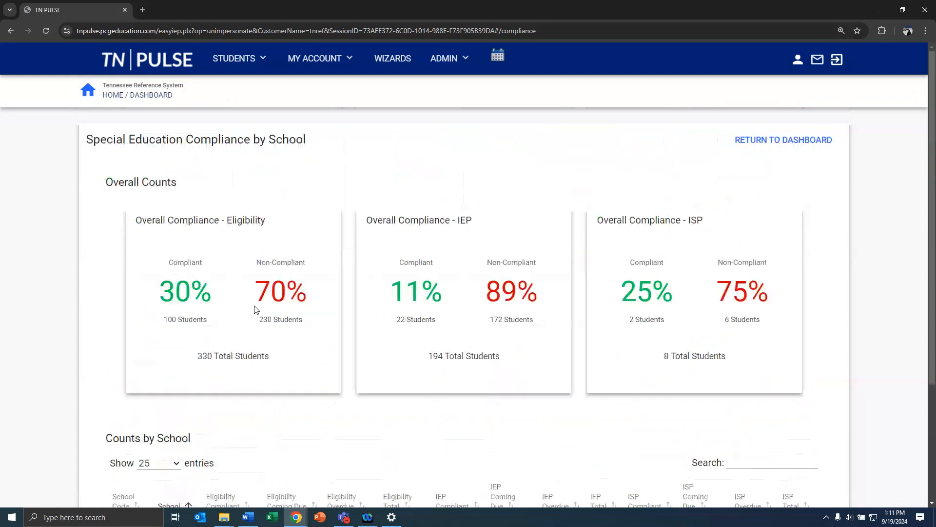
{"action": "left_click", "coordinate": [751, 142]}
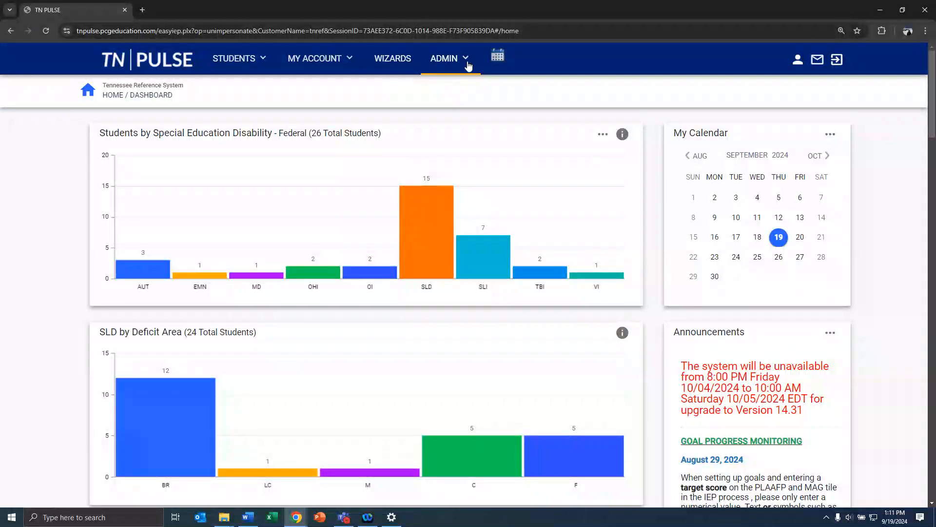
{"action": "left_click", "coordinate": [499, 61]}
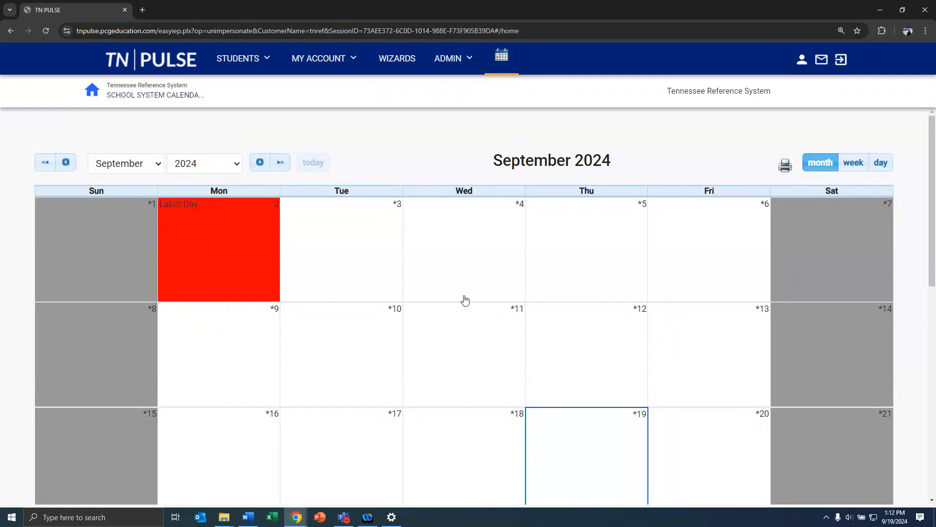
{"action": "scroll", "coordinate": [465, 300], "scroll_direction": "down", "scroll_amount": 7}
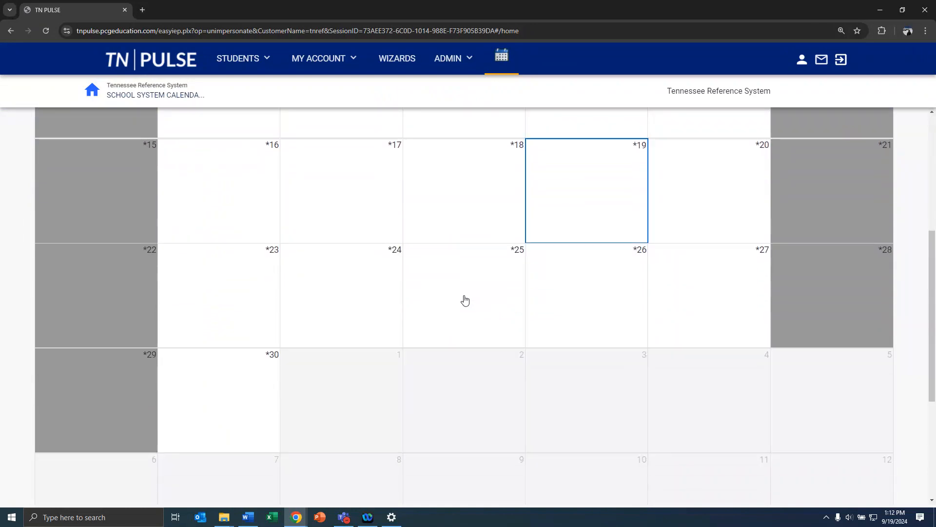
{"action": "scroll", "coordinate": [464, 300], "scroll_direction": "up", "scroll_amount": 7}
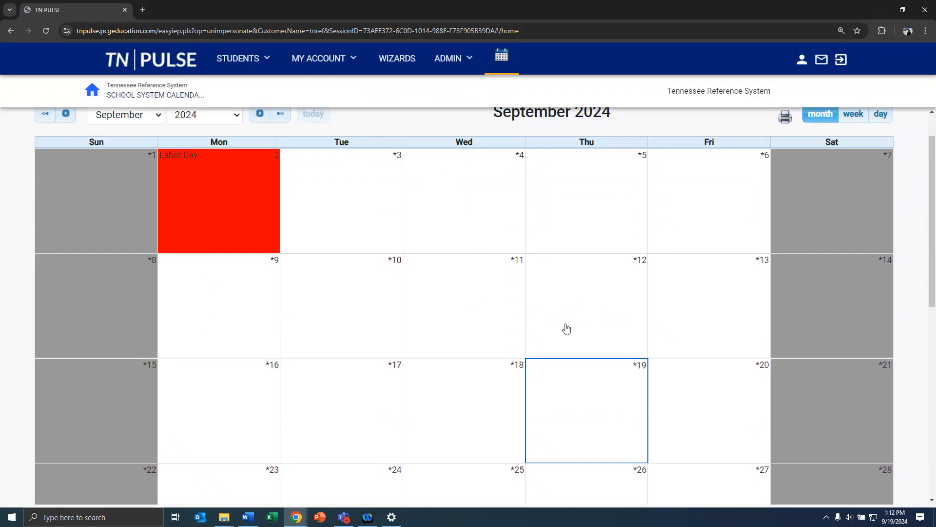
{"action": "scroll", "coordinate": [567, 329], "scroll_direction": "up", "scroll_amount": 1}
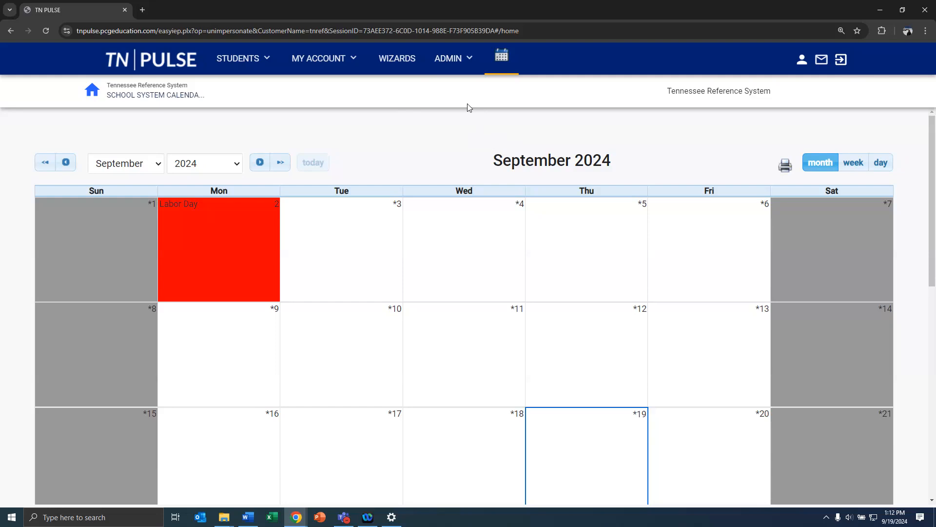
Reveal the ADMIN submenu from the top navigation bar
{"action": "left_click", "coordinate": [459, 65]}
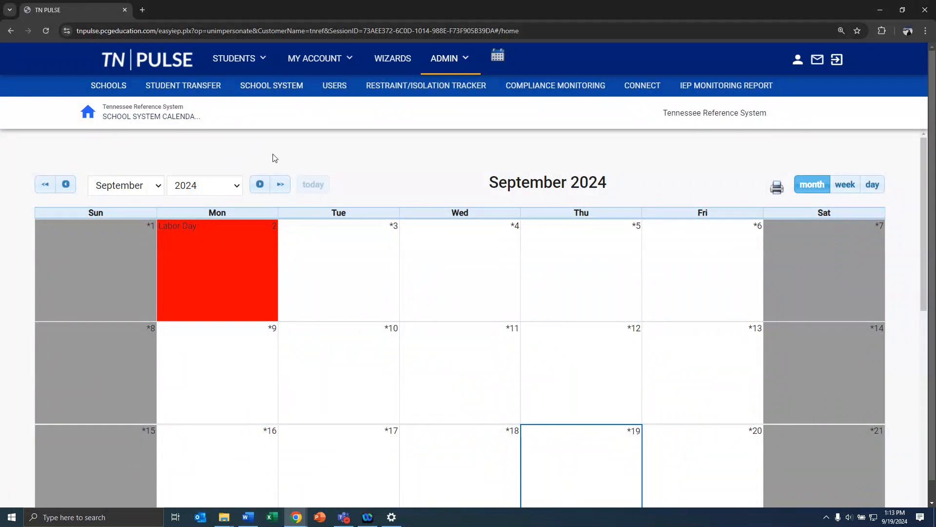
Visit the Users search page, then move on to the SCHOOL SYSTEM admin section
{"action": "left_click", "coordinate": [335, 85]}
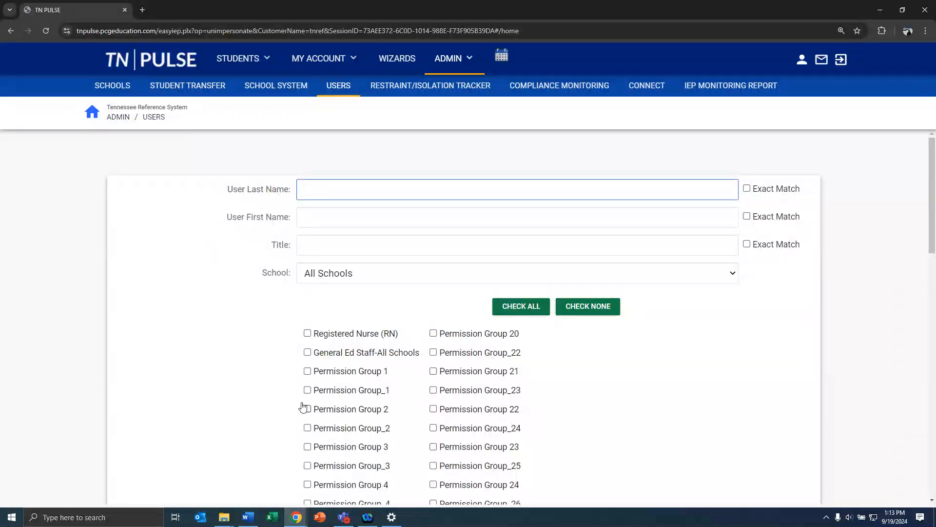
{"action": "scroll", "coordinate": [300, 402], "scroll_direction": "down", "scroll_amount": 3}
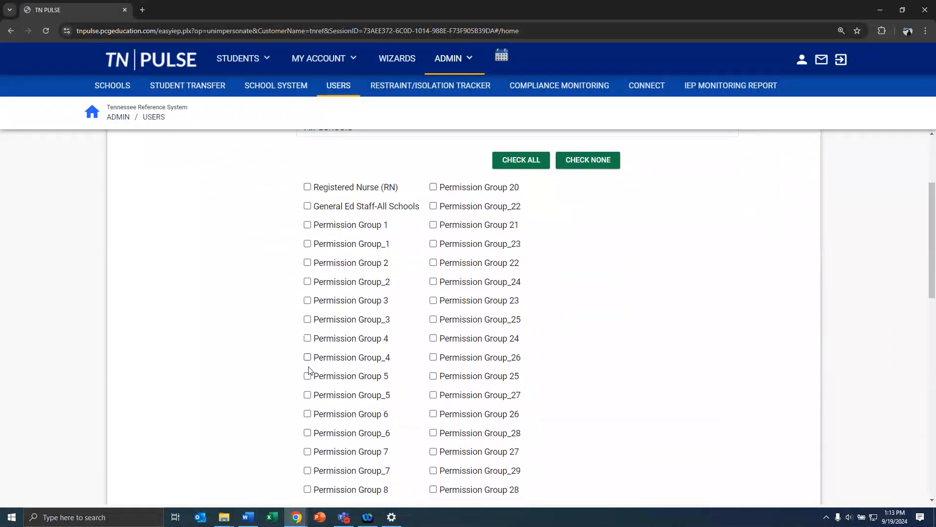
{"action": "scroll", "coordinate": [309, 365], "scroll_direction": "up", "scroll_amount": 3}
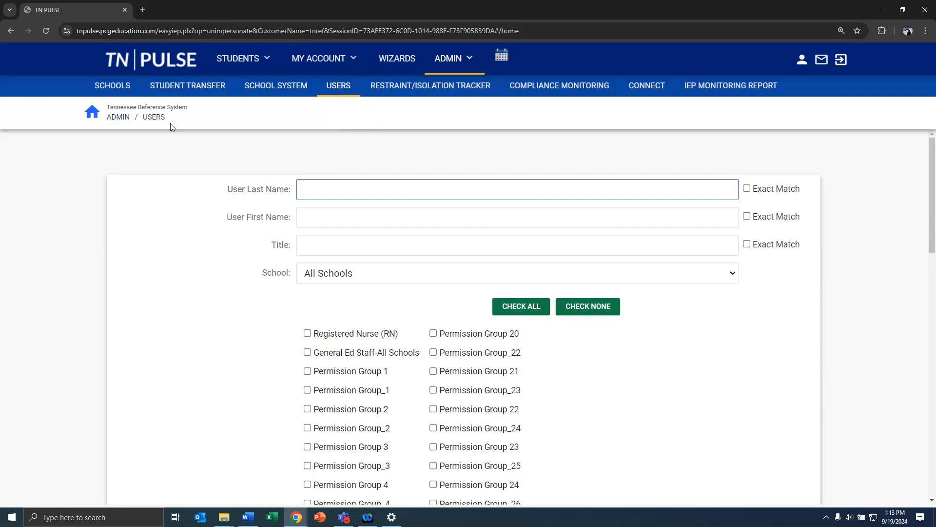
{"action": "left_click", "coordinate": [270, 89]}
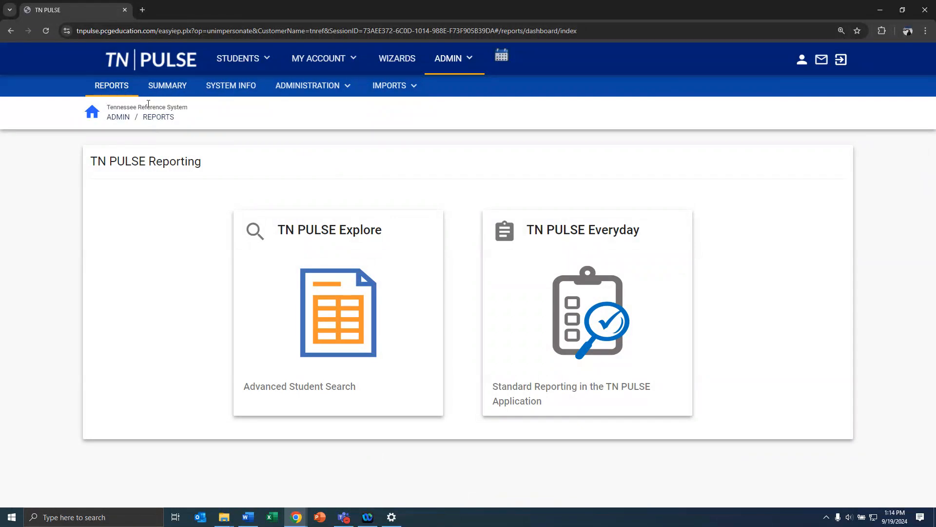
Let the TN PULSE Reporting page finish loading its Explore and Everyday cards
{"action": "mouse_move", "coordinate": [445, 68]}
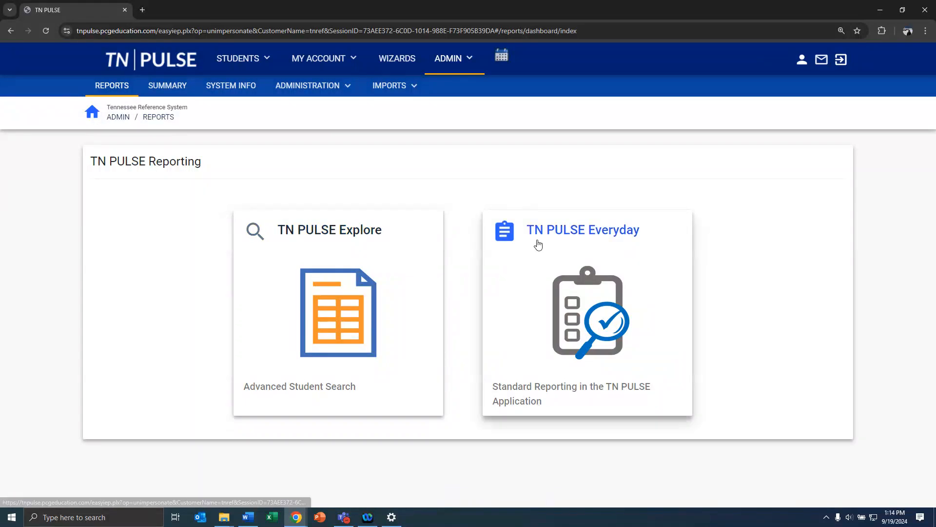
Open TN PULSE Everyday and show the State Special Education report list
{"action": "left_click", "coordinate": [568, 290]}
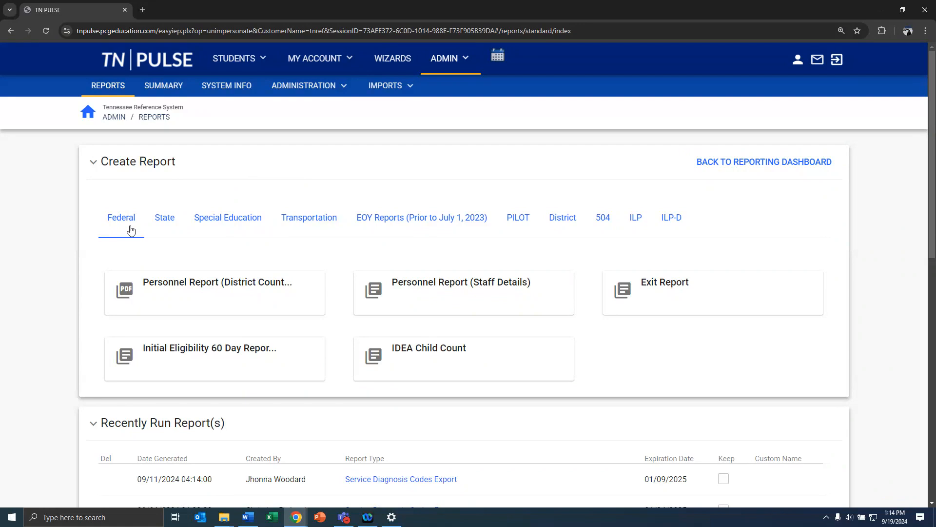
{"action": "left_click", "coordinate": [165, 225]}
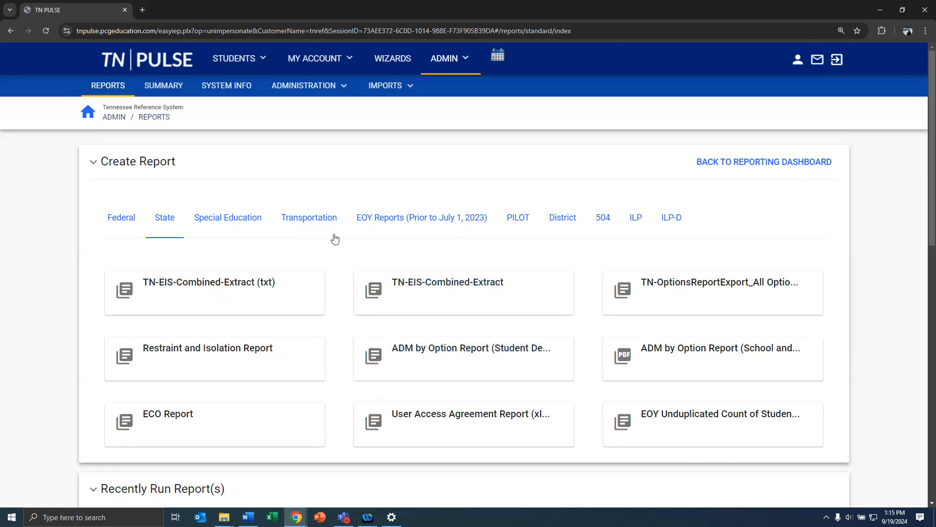
{"action": "left_click", "coordinate": [247, 223]}
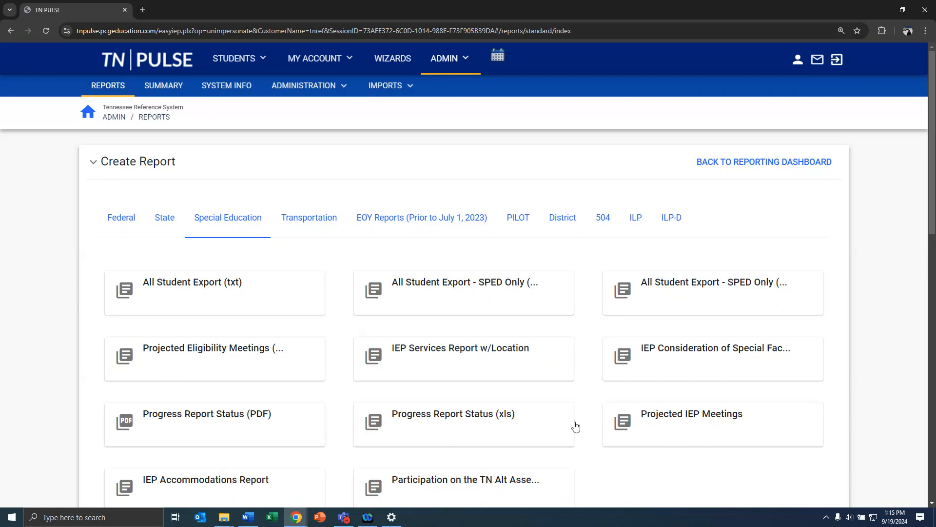
{"action": "scroll", "coordinate": [622, 453], "scroll_direction": "down", "scroll_amount": 2}
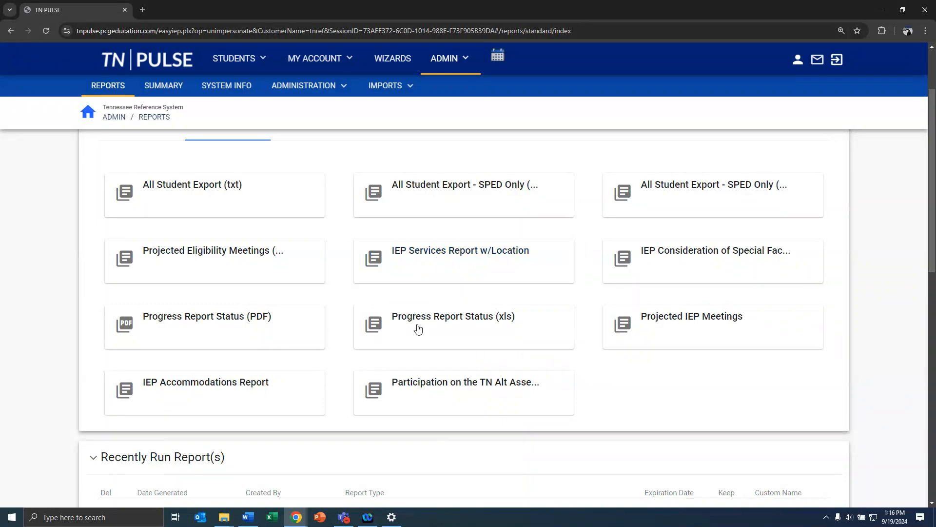
{"action": "left_click", "coordinate": [408, 262]}
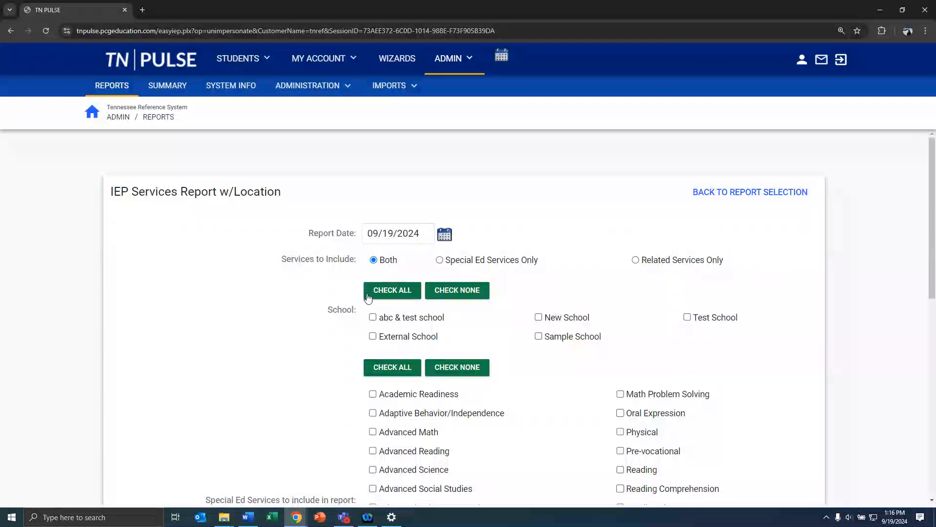
{"action": "scroll", "coordinate": [371, 335], "scroll_direction": "down", "scroll_amount": 1}
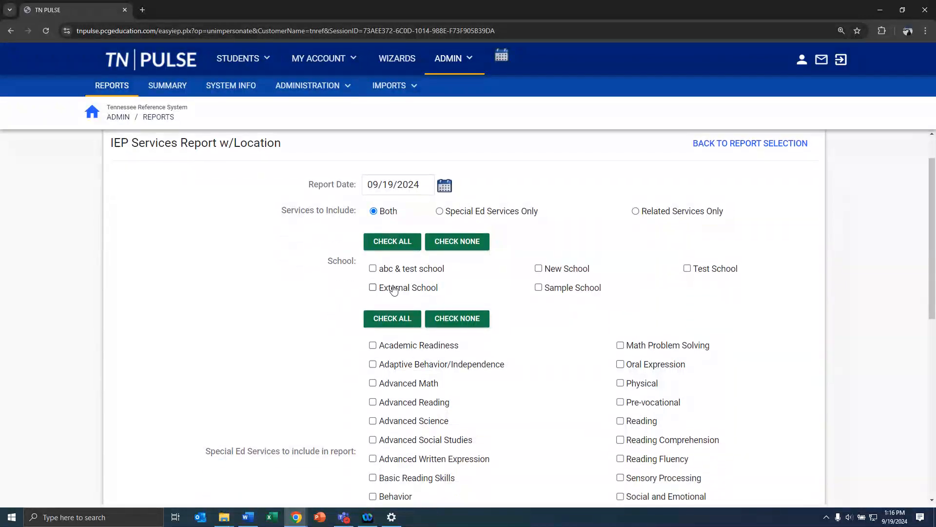
{"action": "scroll", "coordinate": [379, 289], "scroll_direction": "down", "scroll_amount": 3}
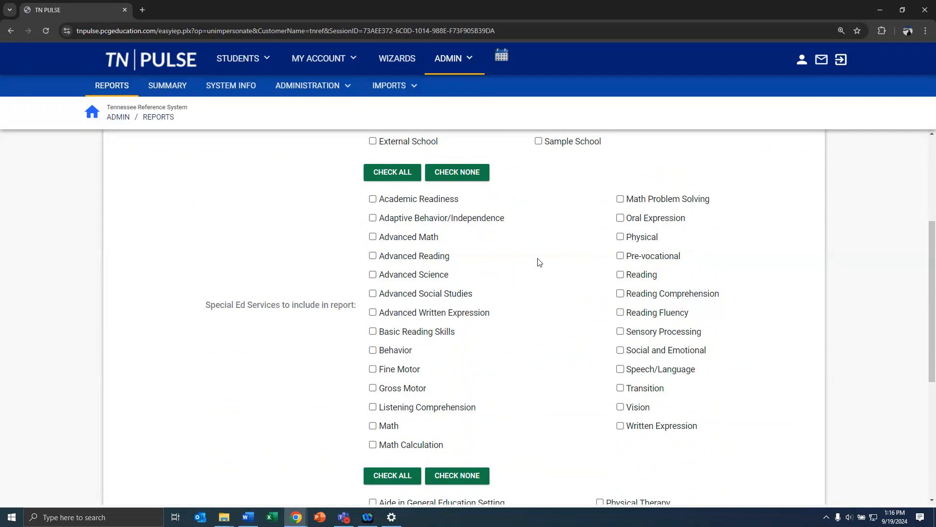
{"action": "scroll", "coordinate": [538, 262], "scroll_direction": "up", "scroll_amount": 4}
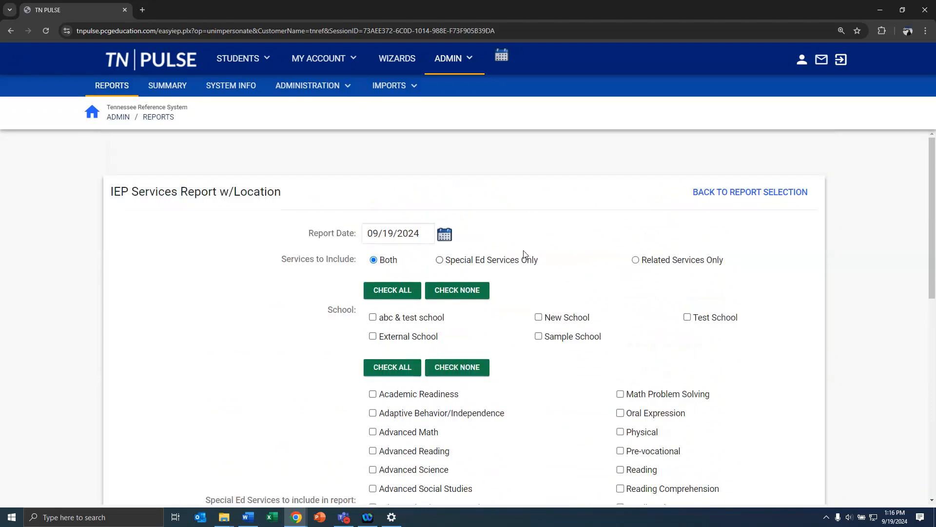
{"action": "left_click", "coordinate": [743, 193]}
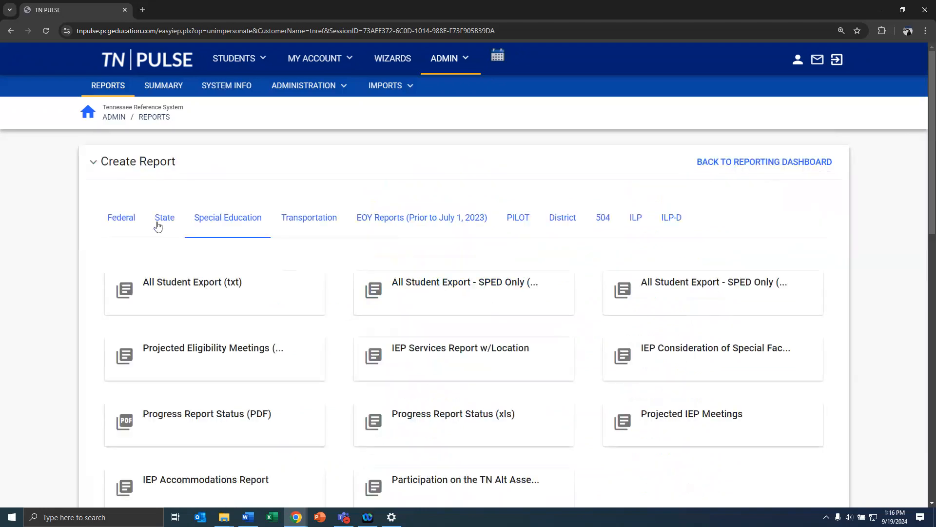
Preview the Federal IDEA Child Count report form, then return via ADMIN > SCHOOL SYSTEM
{"action": "left_click", "coordinate": [113, 219]}
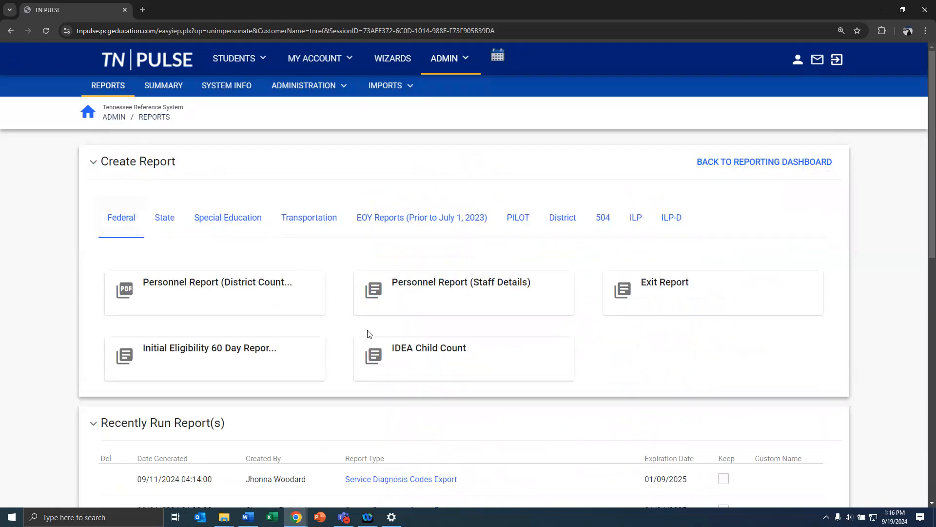
{"action": "left_click", "coordinate": [419, 350]}
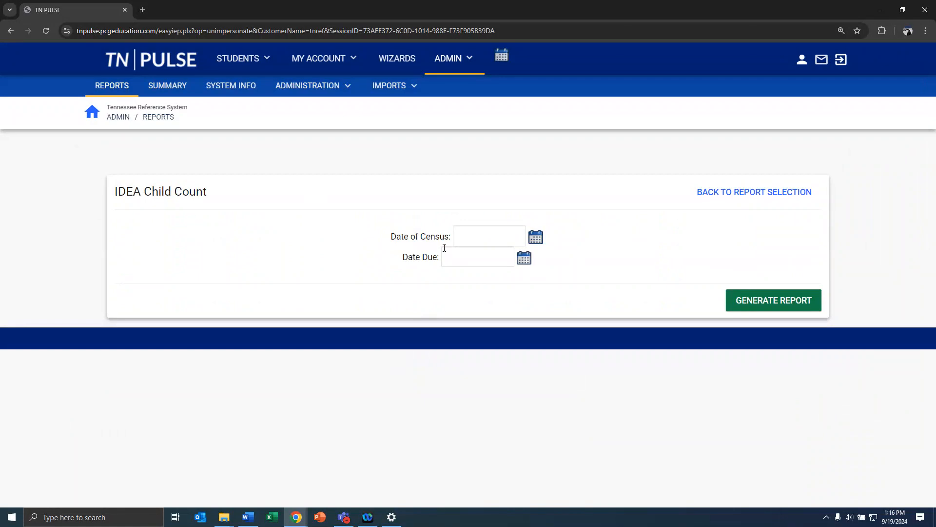
{"action": "left_click", "coordinate": [723, 195]}
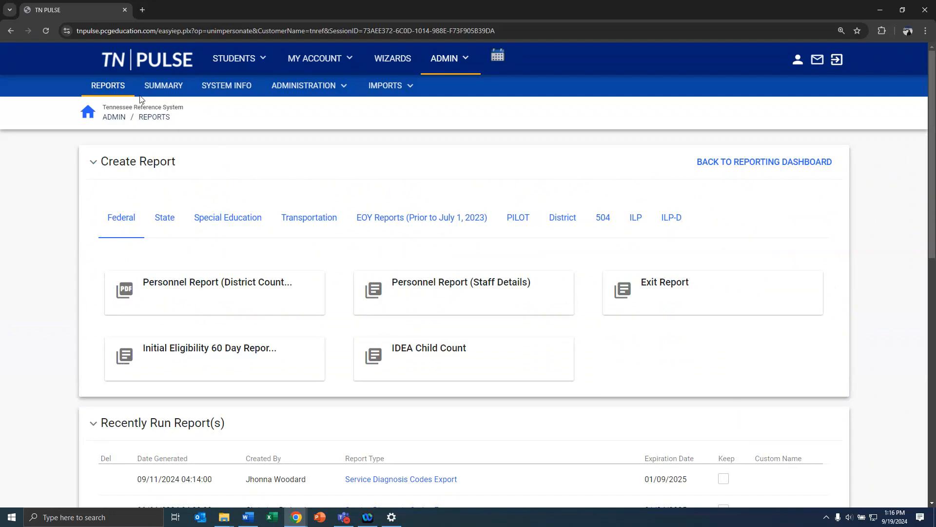
{"action": "left_click", "coordinate": [435, 67]}
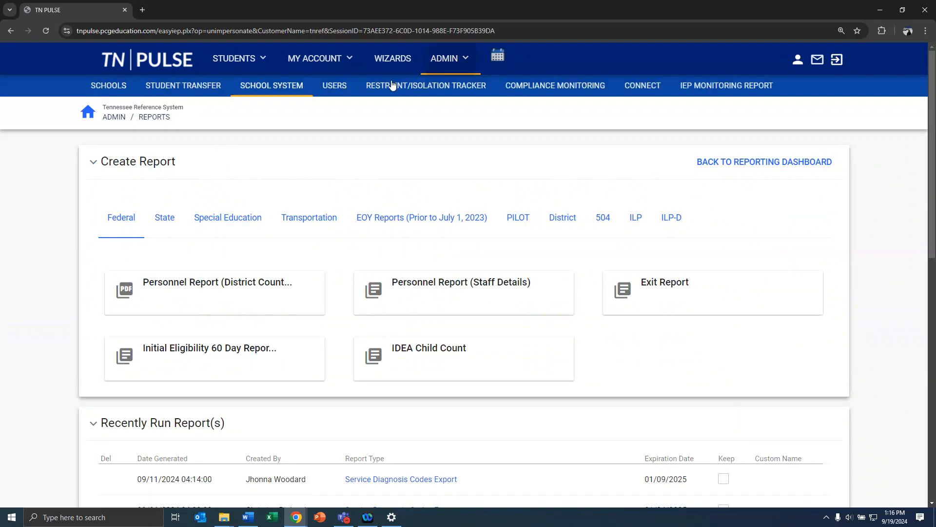
{"action": "left_click", "coordinate": [291, 88]}
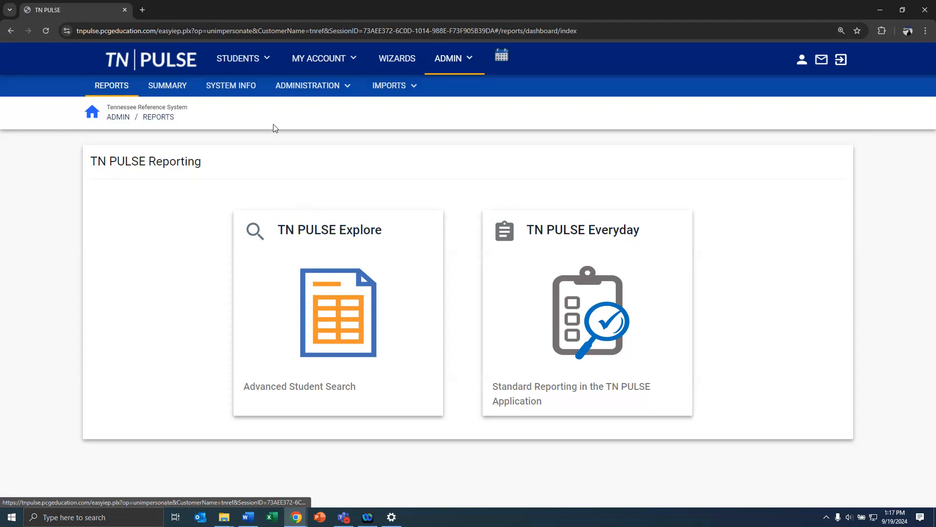
Open STUDENTS > STUDENT SEARCH and check the Sort By options without changing them
{"action": "left_click", "coordinate": [258, 61]}
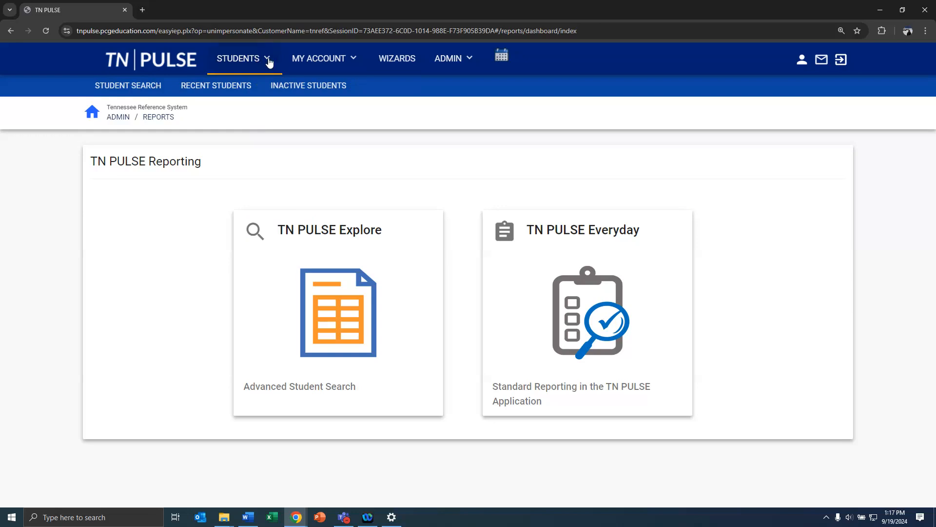
{"action": "left_click", "coordinate": [129, 90]}
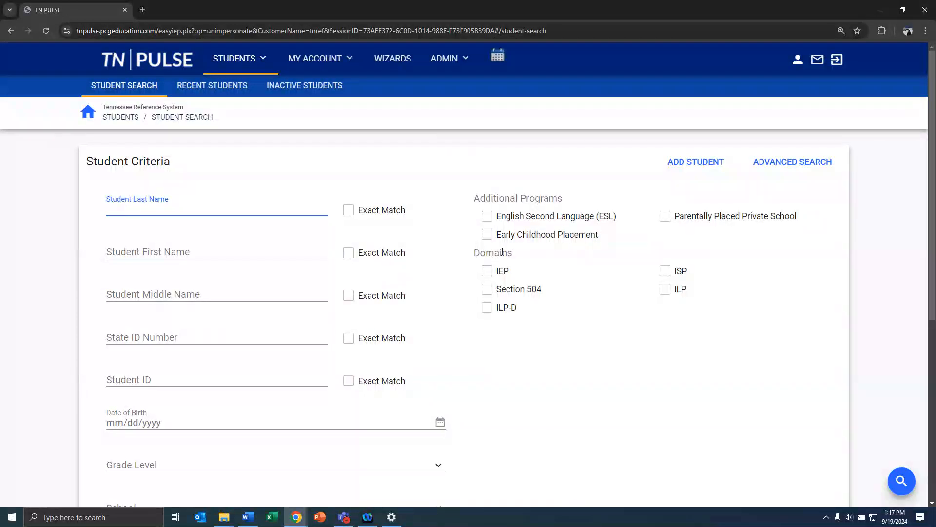
{"action": "scroll", "coordinate": [452, 296], "scroll_direction": "down", "scroll_amount": 2}
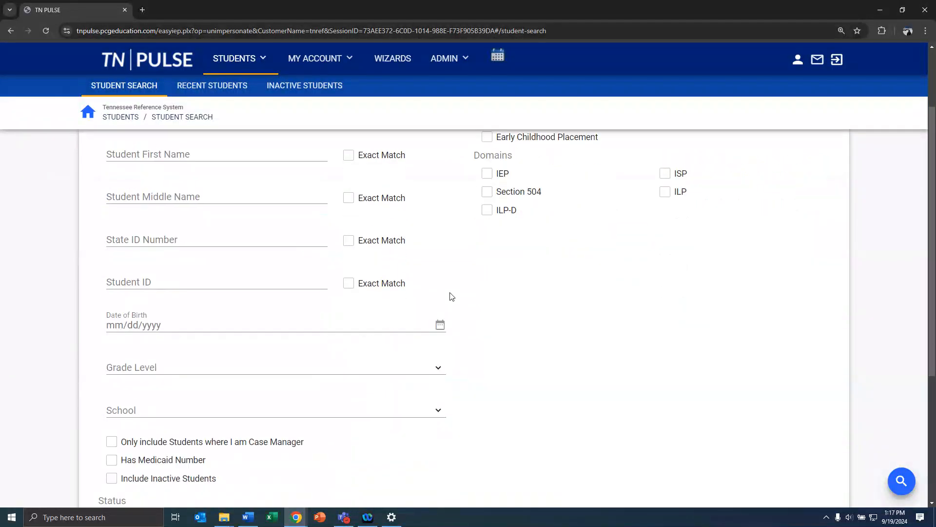
{"action": "scroll", "coordinate": [452, 296], "scroll_direction": "down", "scroll_amount": 2}
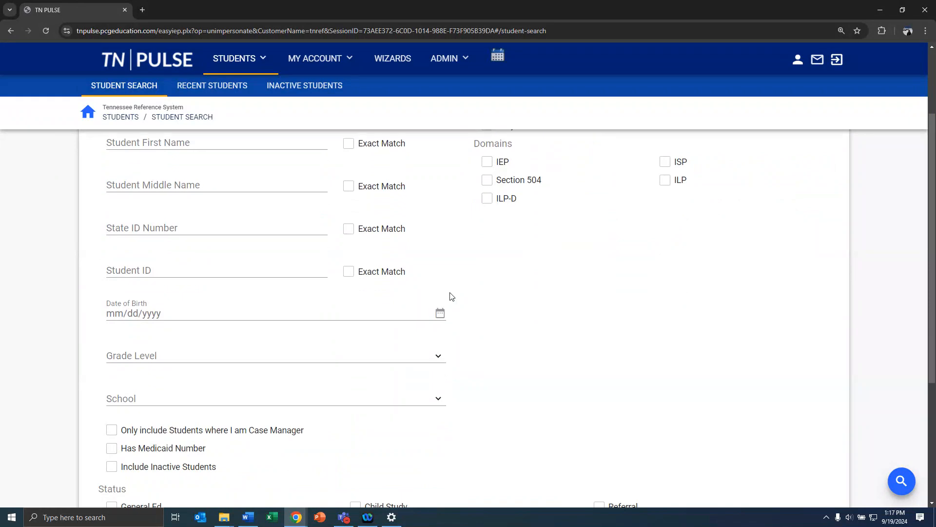
{"action": "scroll", "coordinate": [452, 296], "scroll_direction": "down", "scroll_amount": 3}
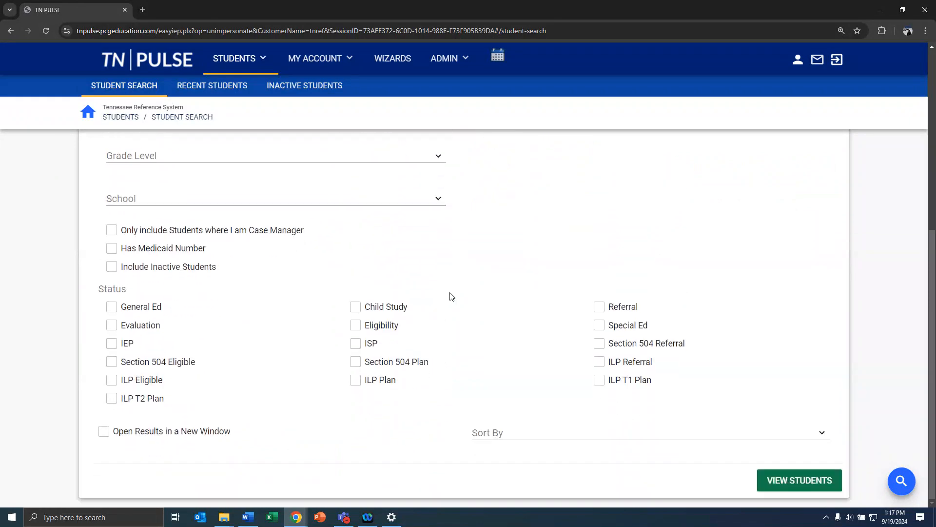
{"action": "left_click", "coordinate": [521, 436]}
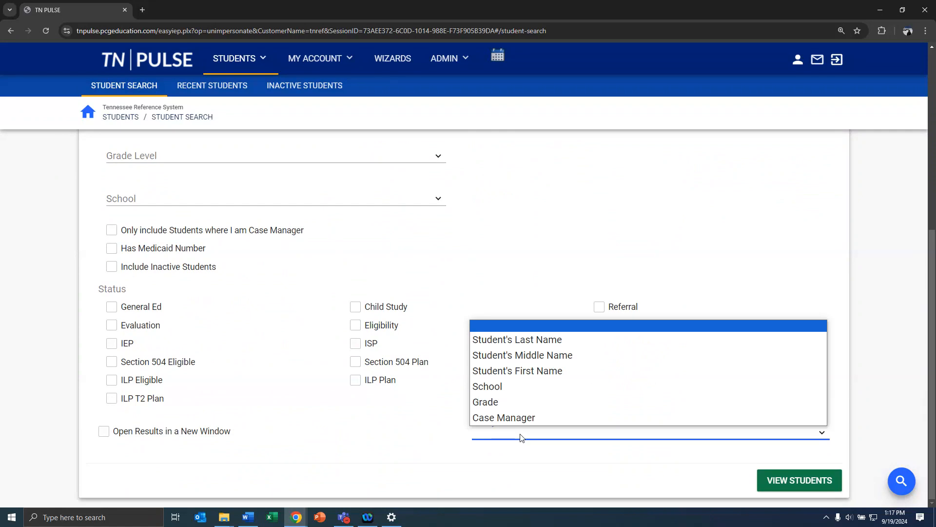
{"action": "left_click", "coordinate": [520, 436]}
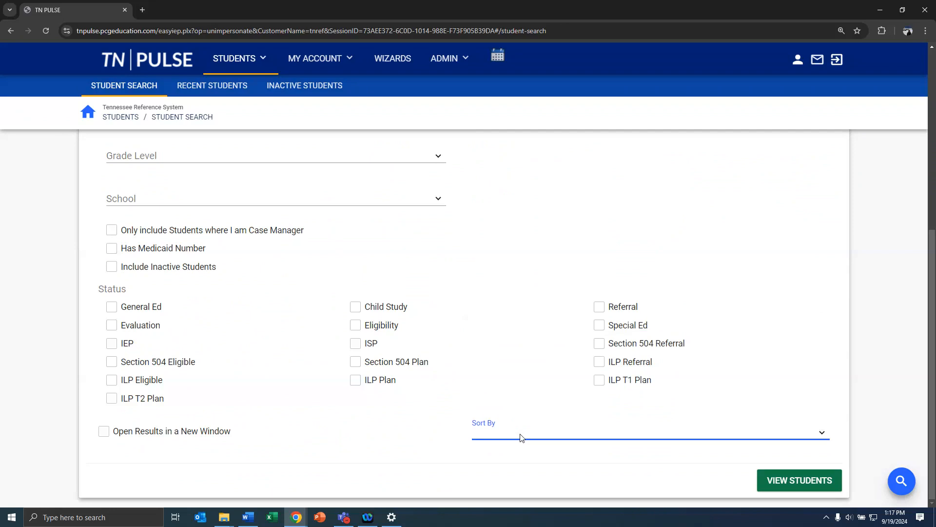
Switch the student search to the ADVANCED SEARCH criteria
{"action": "scroll", "coordinate": [529, 393], "scroll_direction": "up", "scroll_amount": 5}
{"action": "scroll", "coordinate": [531, 394], "scroll_direction": "up", "scroll_amount": 1}
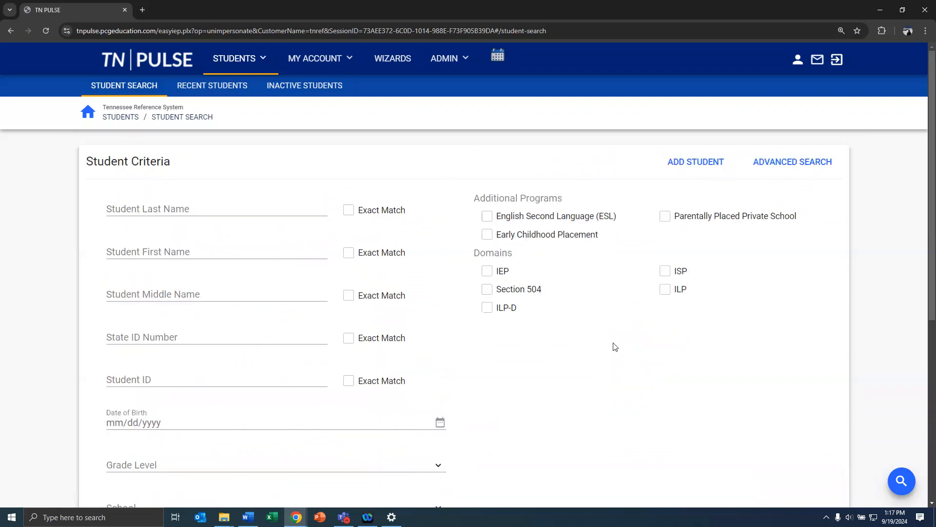
{"action": "left_click", "coordinate": [763, 170]}
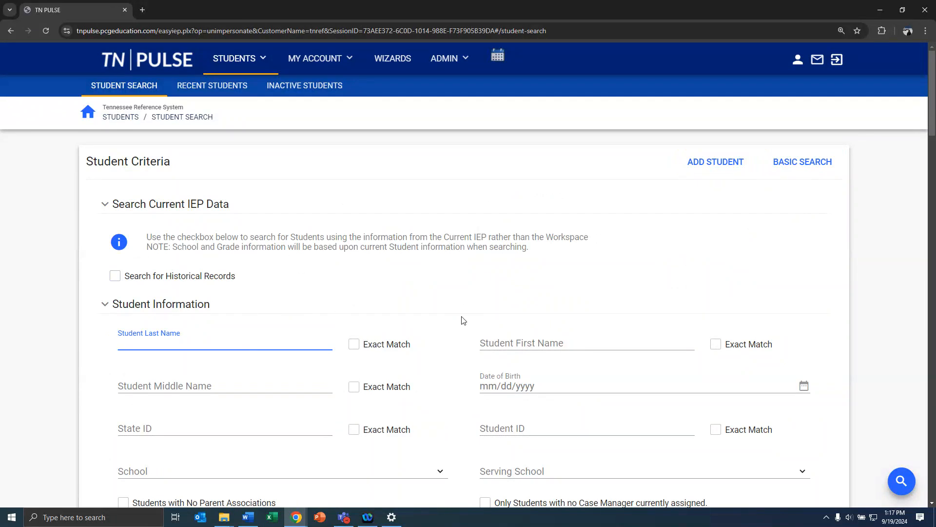
Tick Overdue for Eligibility Determination under Compliance Status in the advanced search form
{"action": "scroll", "coordinate": [463, 320], "scroll_direction": "down", "scroll_amount": 6}
{"action": "scroll", "coordinate": [463, 320], "scroll_direction": "down", "scroll_amount": 5}
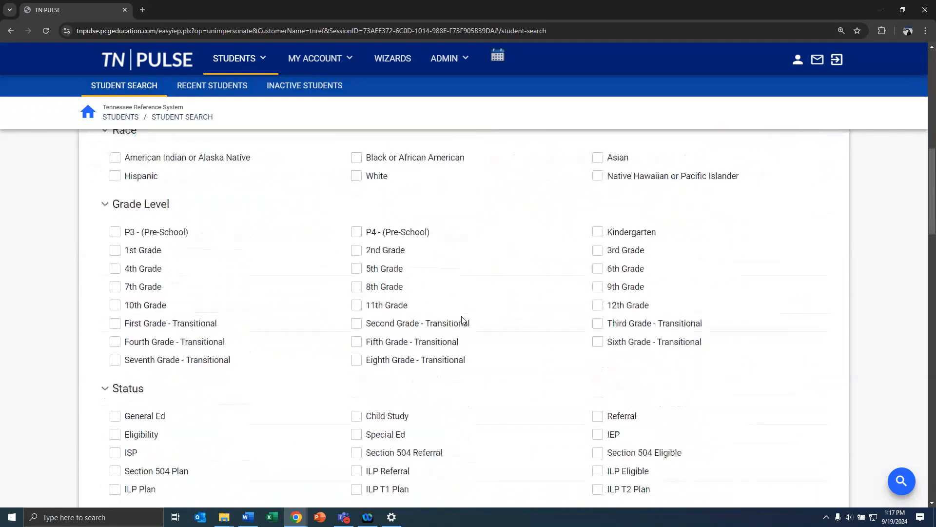
{"action": "scroll", "coordinate": [463, 321], "scroll_direction": "down", "scroll_amount": 3}
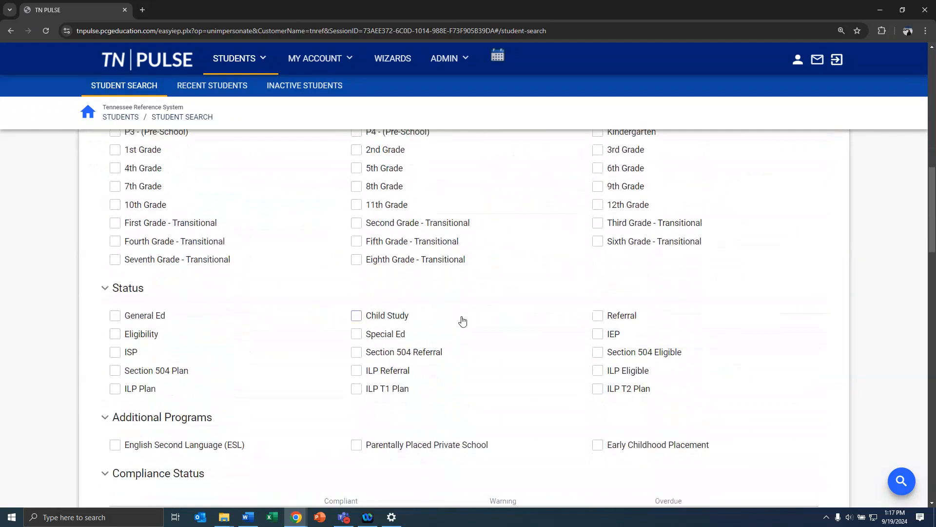
{"action": "scroll", "coordinate": [463, 320], "scroll_direction": "down", "scroll_amount": 4}
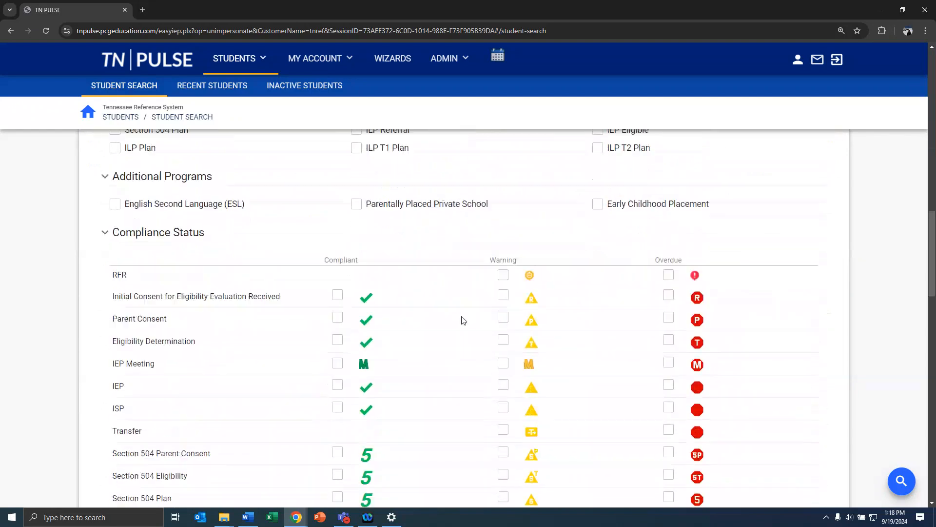
{"action": "scroll", "coordinate": [463, 320], "scroll_direction": "down", "scroll_amount": 1}
{"action": "scroll", "coordinate": [462, 319], "scroll_direction": "up", "scroll_amount": 1}
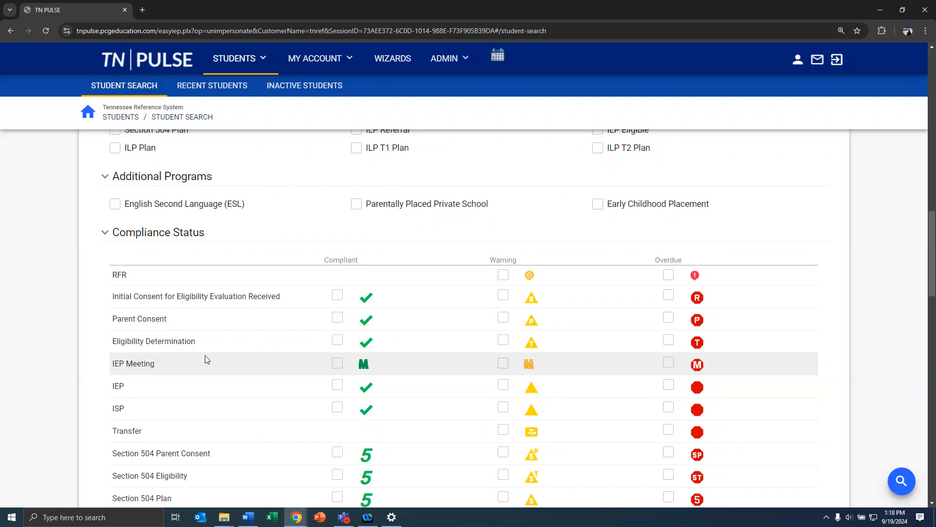
{"action": "scroll", "coordinate": [205, 359], "scroll_direction": "down", "scroll_amount": 2}
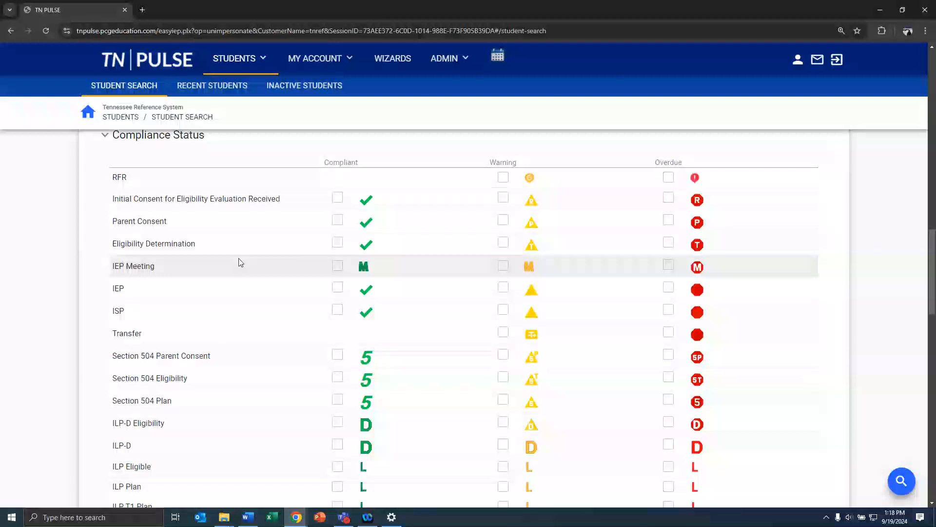
{"action": "left_click", "coordinate": [669, 242]}
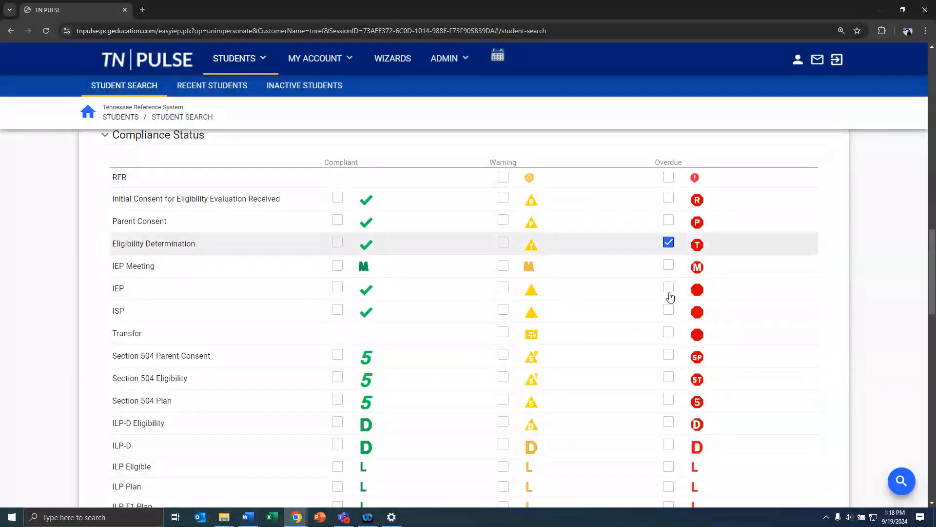
{"action": "scroll", "coordinate": [642, 393], "scroll_direction": "down", "scroll_amount": 6}
{"action": "scroll", "coordinate": [642, 395], "scroll_direction": "down", "scroll_amount": 15}
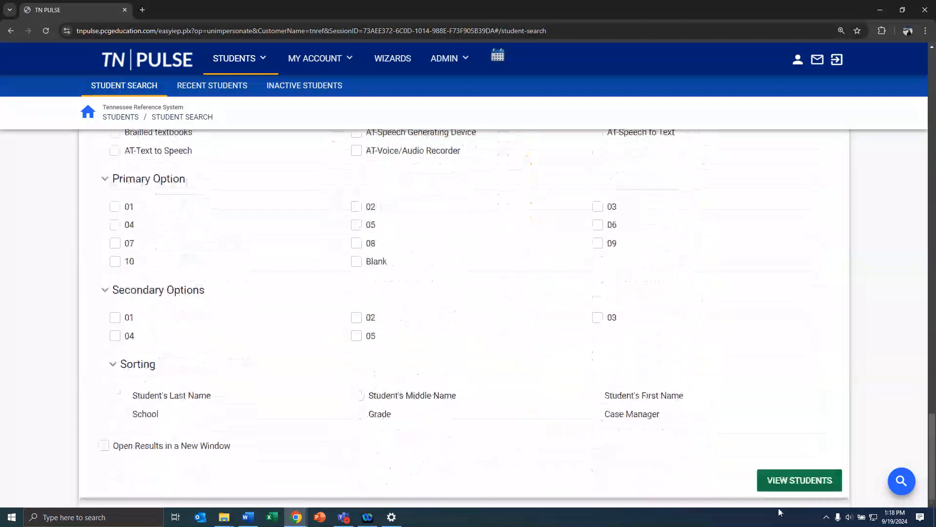
Run the filtered student search and scroll through the Select a Student results and their compliance symbols
{"action": "left_click", "coordinate": [800, 485]}
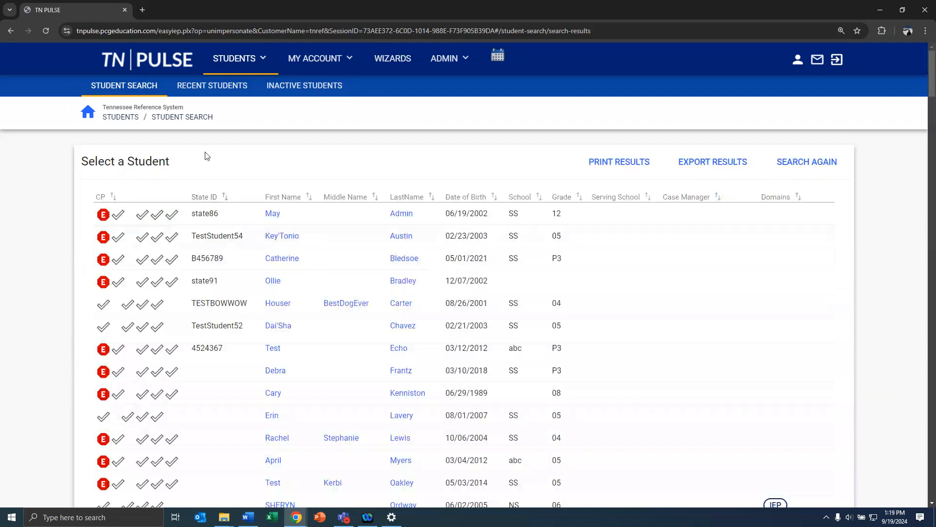
{"action": "scroll", "coordinate": [215, 186], "scroll_direction": "down", "scroll_amount": 4}
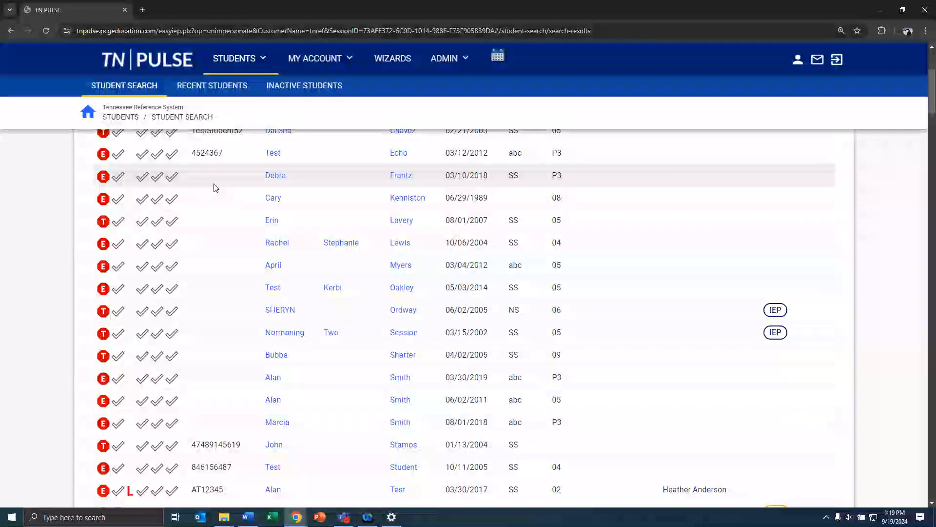
{"action": "scroll", "coordinate": [215, 187], "scroll_direction": "down", "scroll_amount": 1}
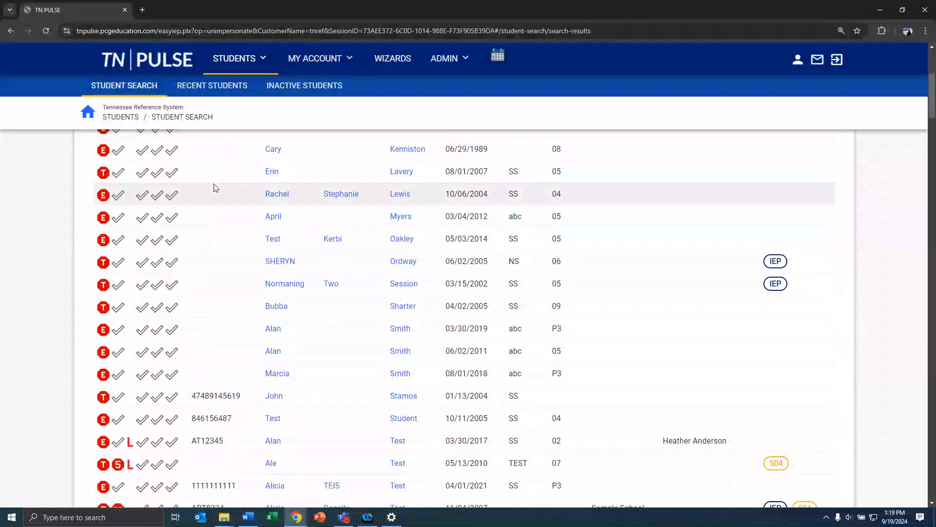
{"action": "scroll", "coordinate": [215, 188], "scroll_direction": "down", "scroll_amount": 1}
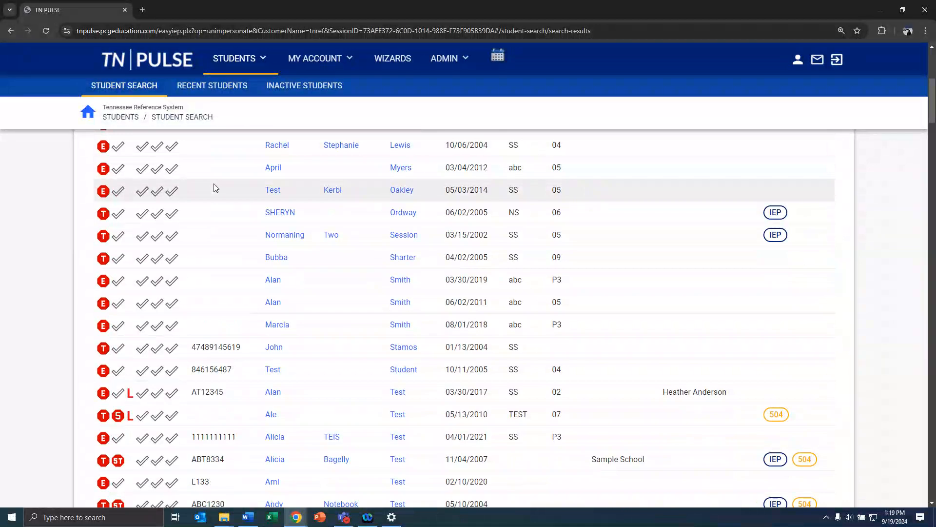
{"action": "scroll", "coordinate": [236, 252], "scroll_direction": "down", "scroll_amount": 1}
{"action": "scroll", "coordinate": [237, 254], "scroll_direction": "down", "scroll_amount": 1}
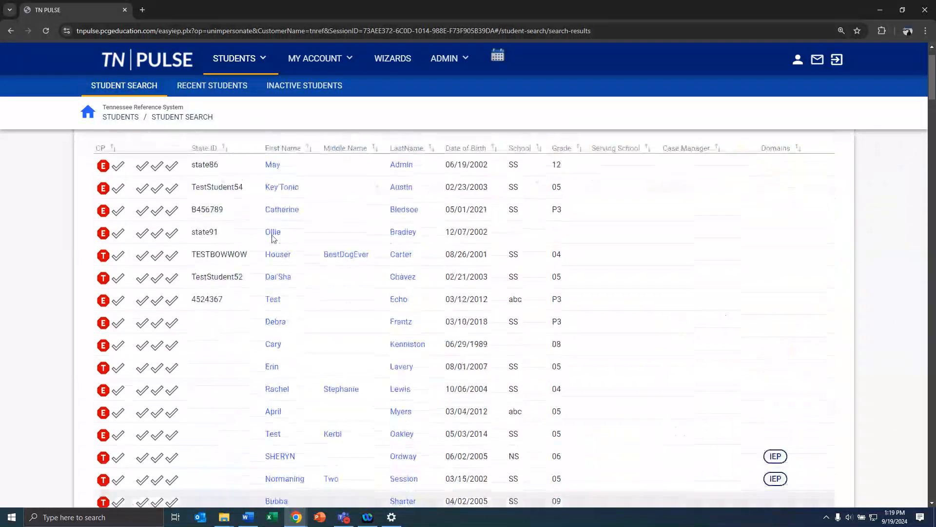
{"action": "scroll", "coordinate": [272, 237], "scroll_direction": "up", "scroll_amount": 1}
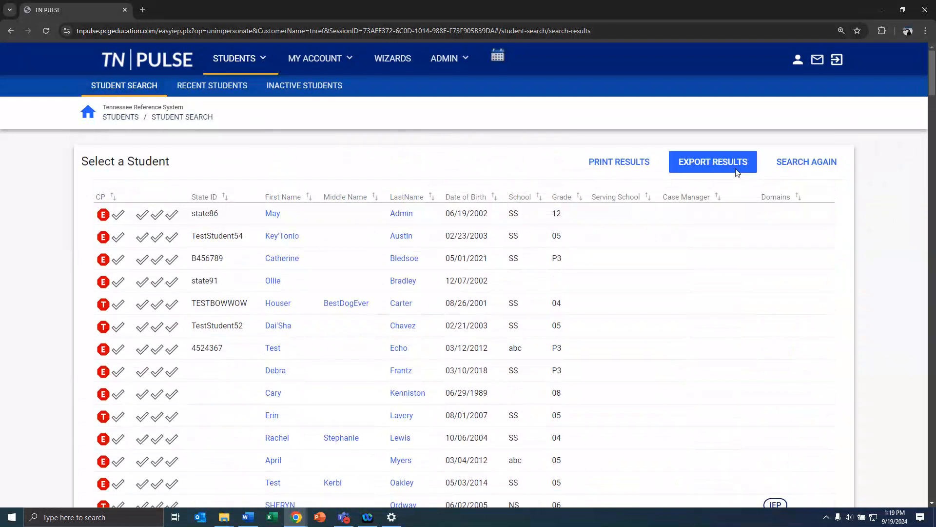
Return from the results to the advanced search criteria, then switch to the basic search form
{"action": "left_click", "coordinate": [786, 169]}
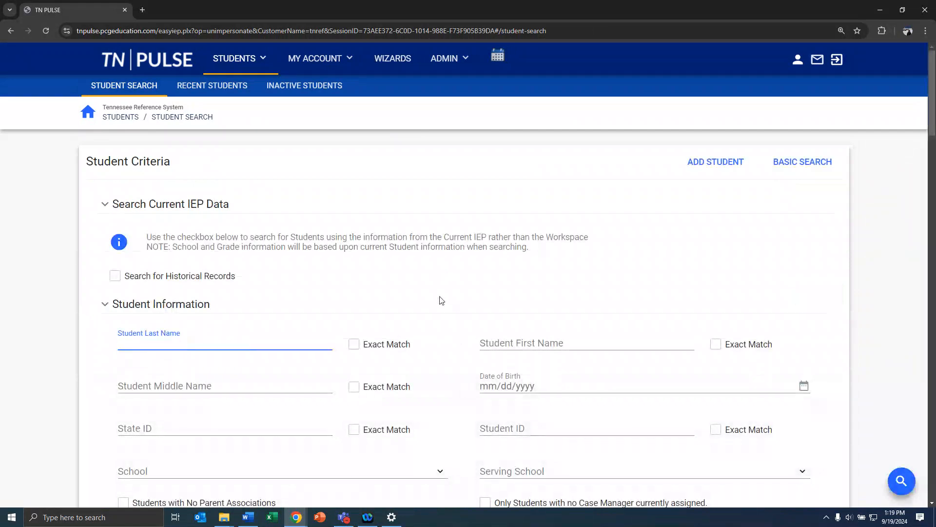
{"action": "scroll", "coordinate": [442, 297], "scroll_direction": "down", "scroll_amount": 3}
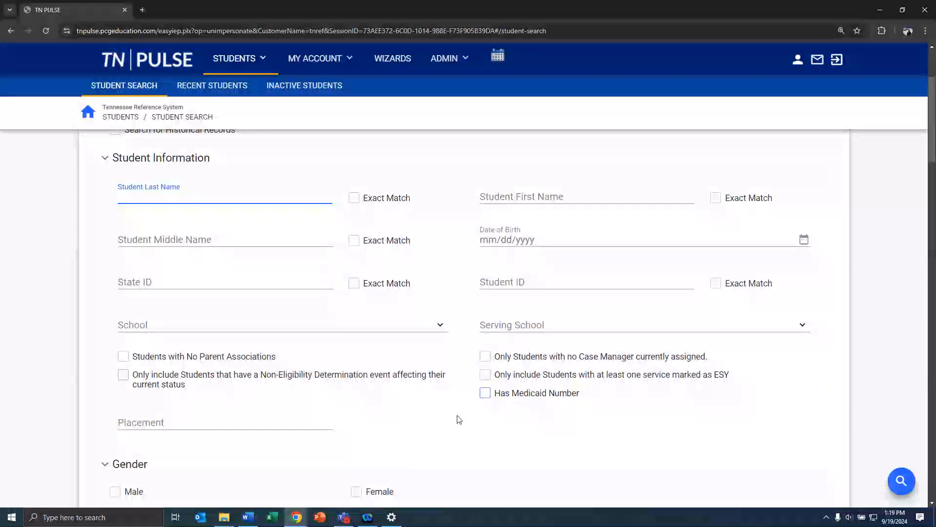
{"action": "scroll", "coordinate": [459, 419], "scroll_direction": "down", "scroll_amount": 1}
{"action": "scroll", "coordinate": [459, 419], "scroll_direction": "up", "scroll_amount": 4}
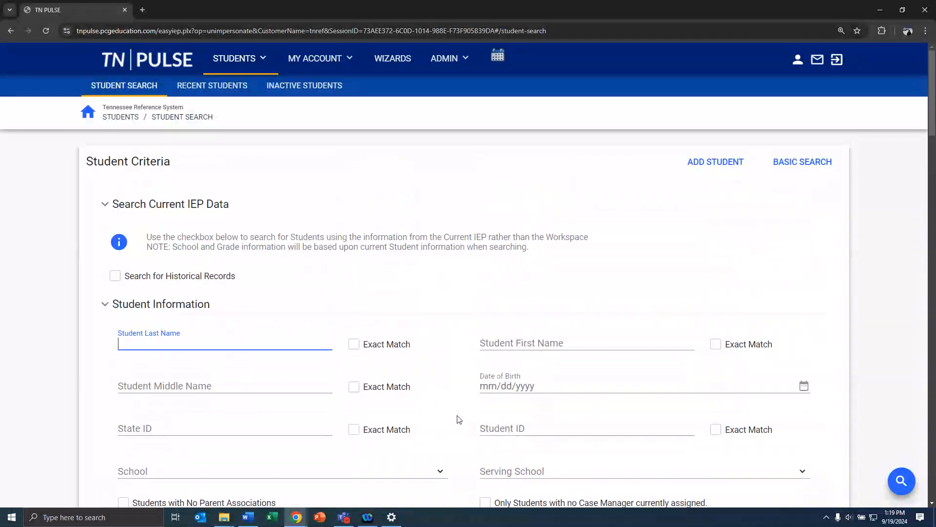
{"action": "left_click", "coordinate": [806, 165]}
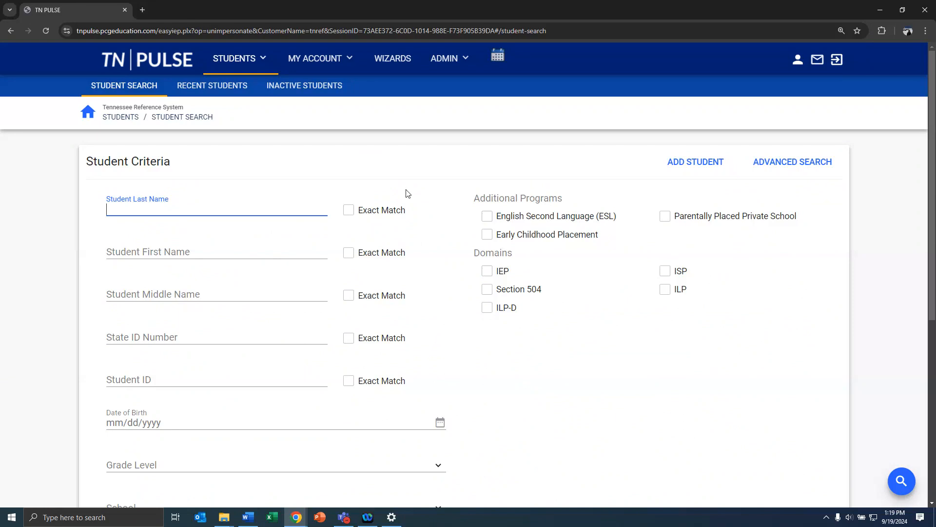
Search for last name 'test' and middle name 'osep', returning one fully compliant grade 03 student
{"action": "type", "text": "test"}
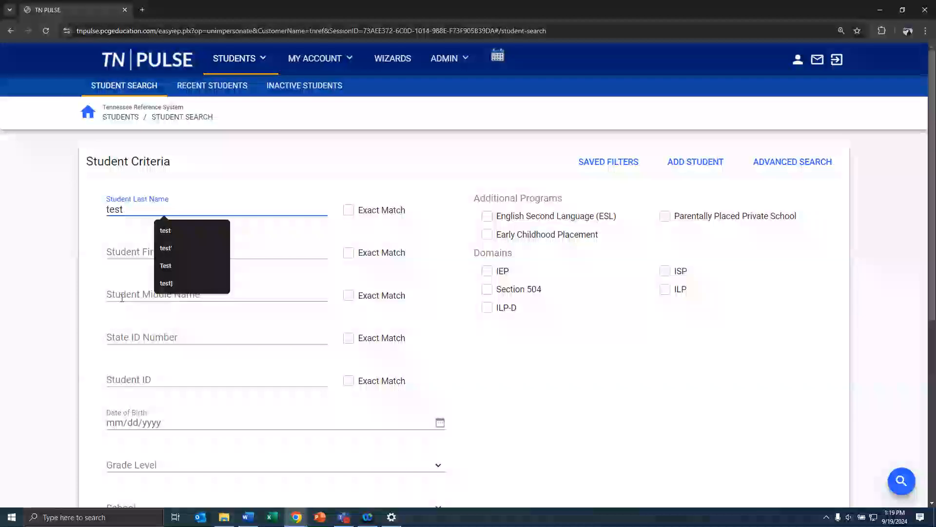
{"action": "left_click", "coordinate": [120, 297]}
{"action": "type", "text": "osep"}
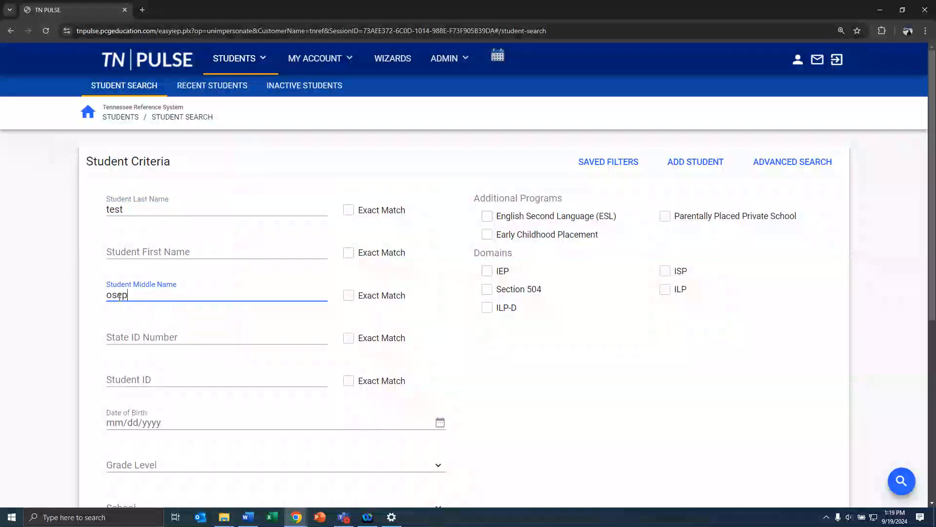
{"action": "key", "text": "Return"}
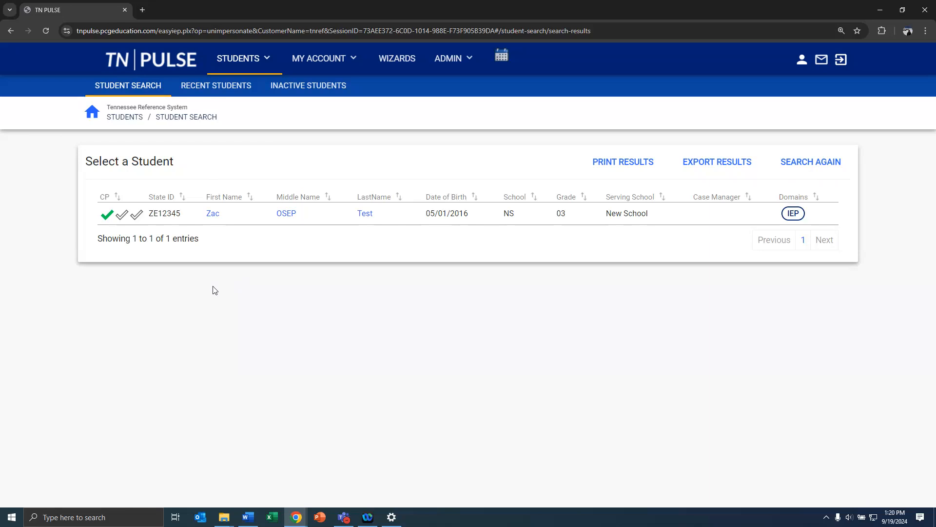
{"action": "mouse_move", "coordinate": [108, 220]}
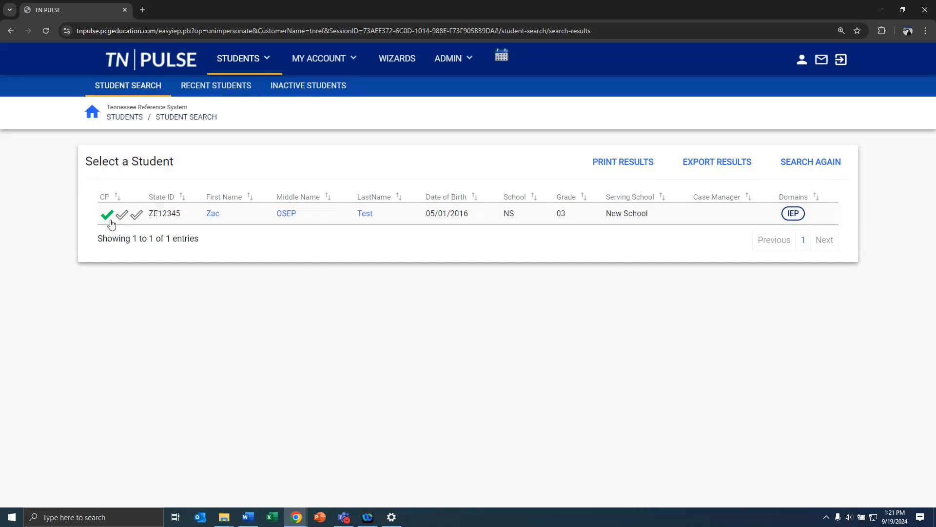
Open the compliant student's Student History, listing six events from Referral through IEP
{"action": "left_click", "coordinate": [111, 220]}
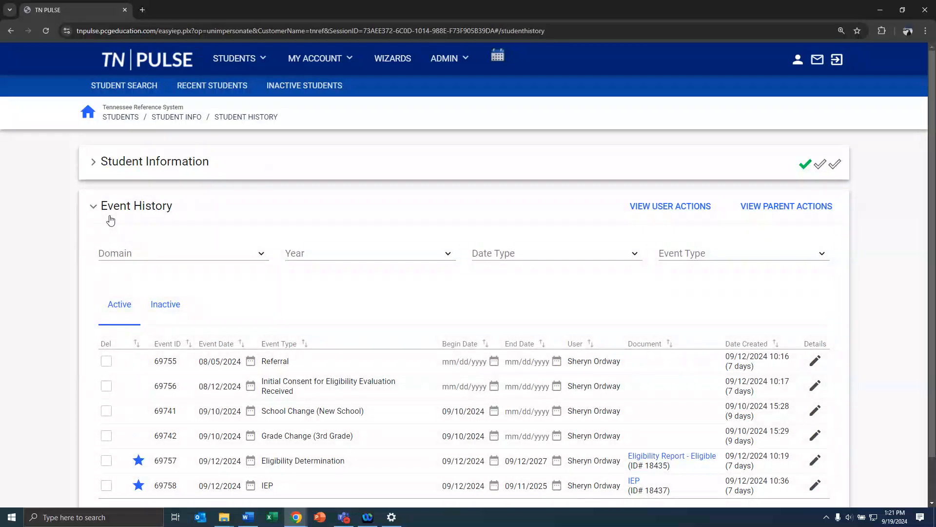
{"action": "scroll", "coordinate": [248, 233], "scroll_direction": "down", "scroll_amount": 1}
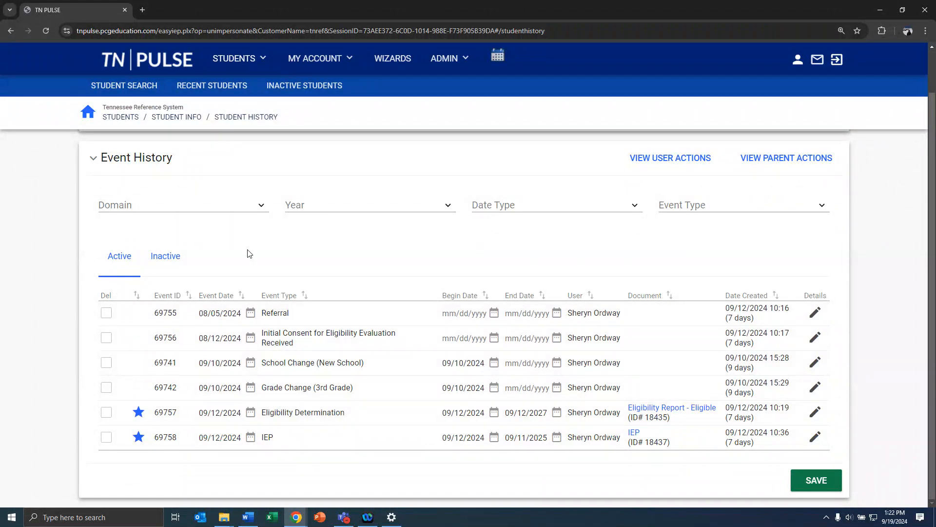
Search again for last name 'test' and middle name 'osep', then open the student's profile
{"action": "left_click", "coordinate": [152, 88]}
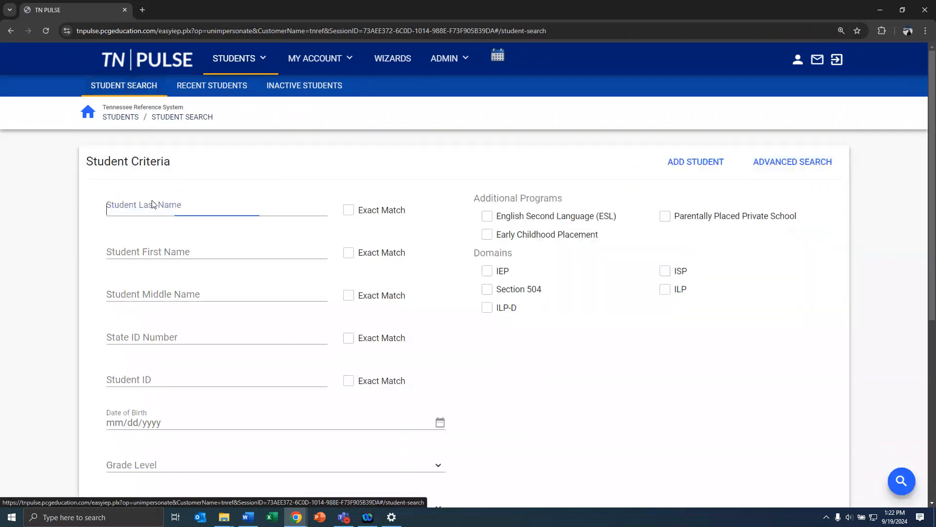
{"action": "left_click", "coordinate": [147, 206]}
{"action": "type", "text": "test"}
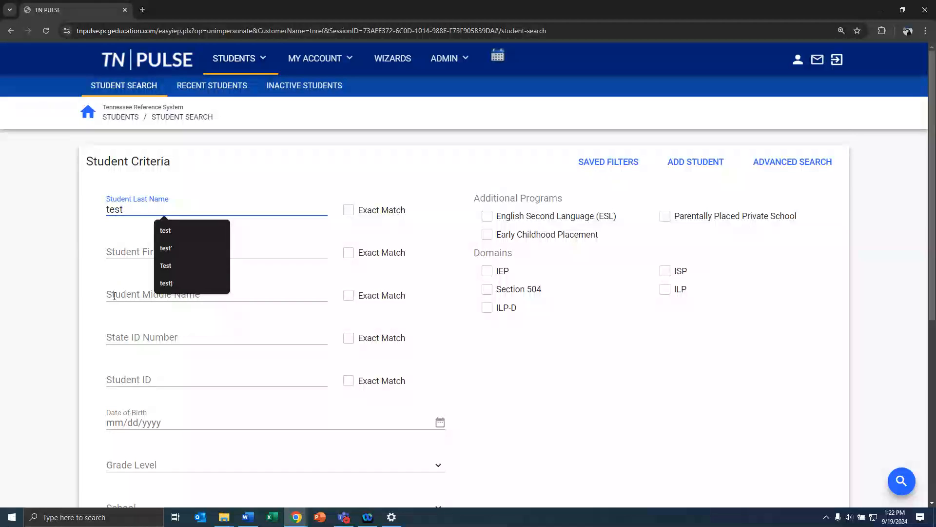
{"action": "left_click", "coordinate": [115, 296]}
{"action": "type", "text": "osed"}
{"action": "key", "text": "BackSpace"}
{"action": "type", "text": "p"}
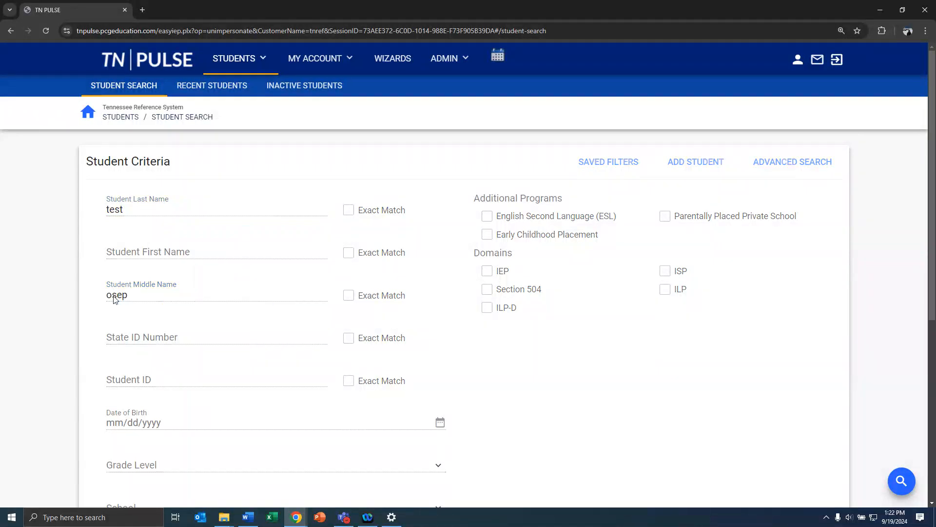
{"action": "key", "text": "Return"}
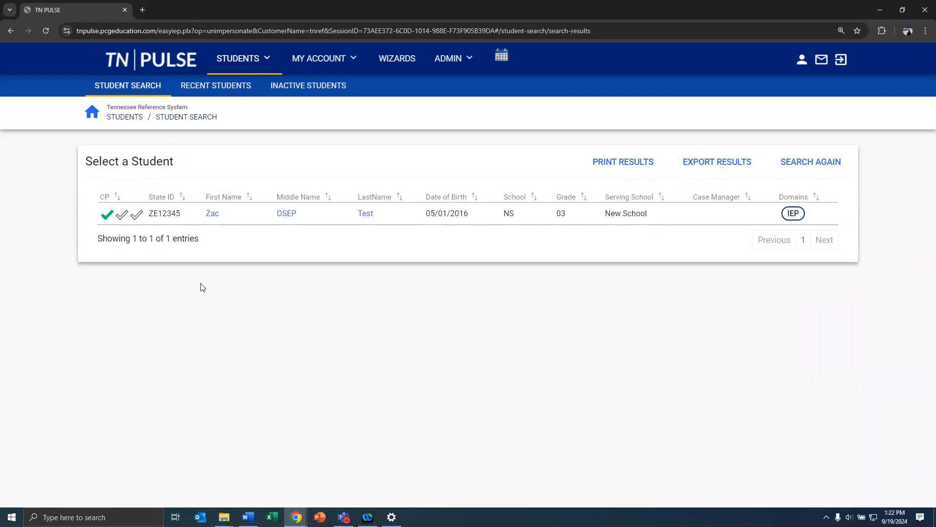
{"action": "left_click", "coordinate": [213, 215]}
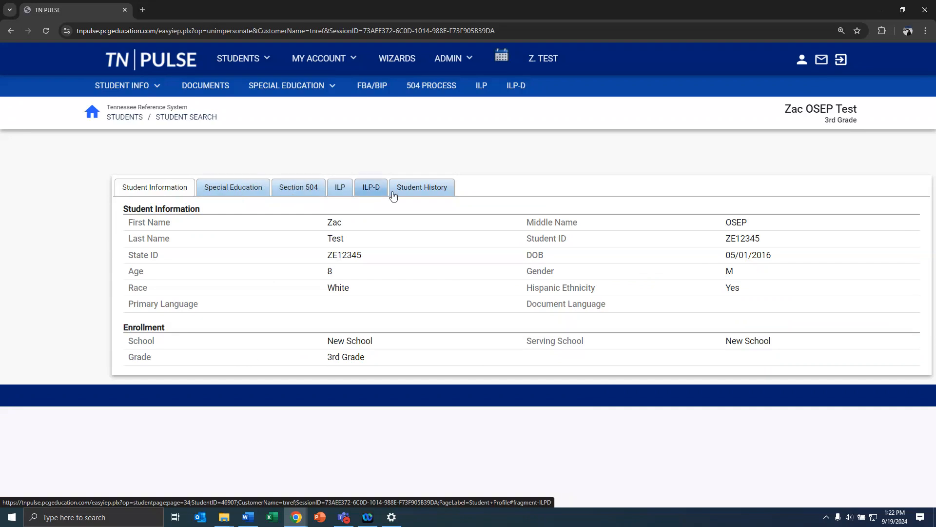
Check the Special Education, Section 504 and ILP tabs, ending on the empty ILP-D tab
{"action": "left_click", "coordinate": [244, 191]}
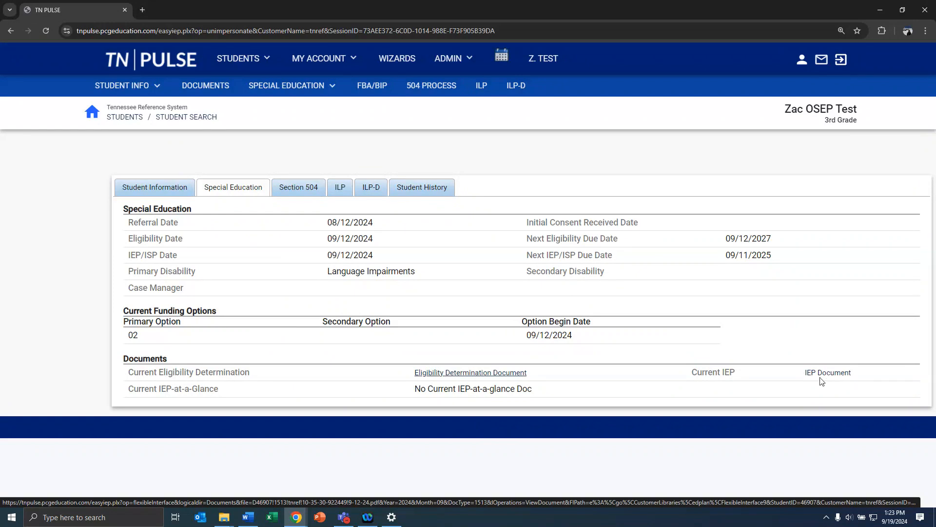
{"action": "left_click", "coordinate": [299, 187]}
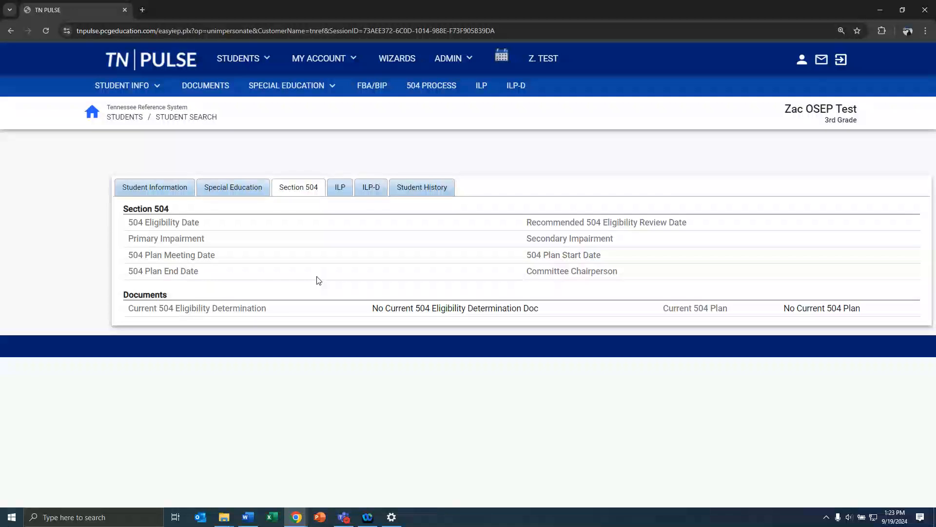
{"action": "left_click", "coordinate": [344, 190]}
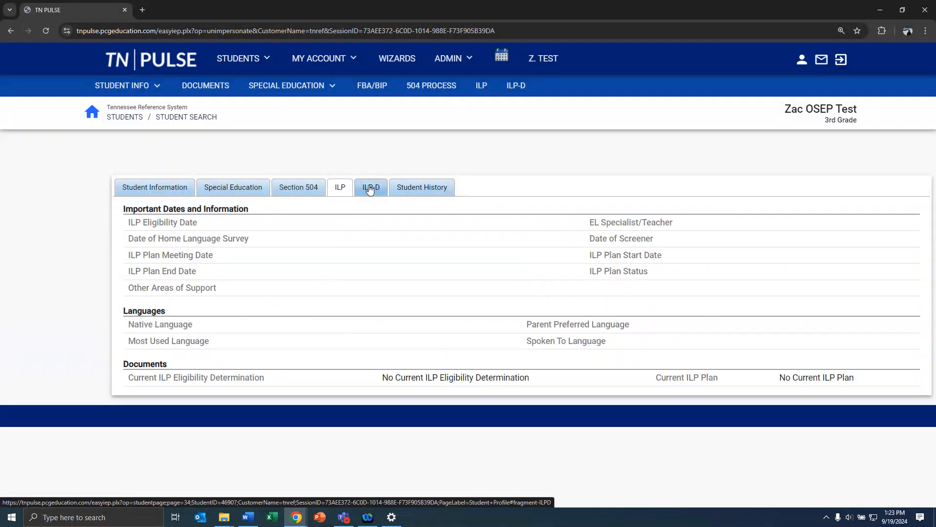
{"action": "left_click", "coordinate": [370, 191]}
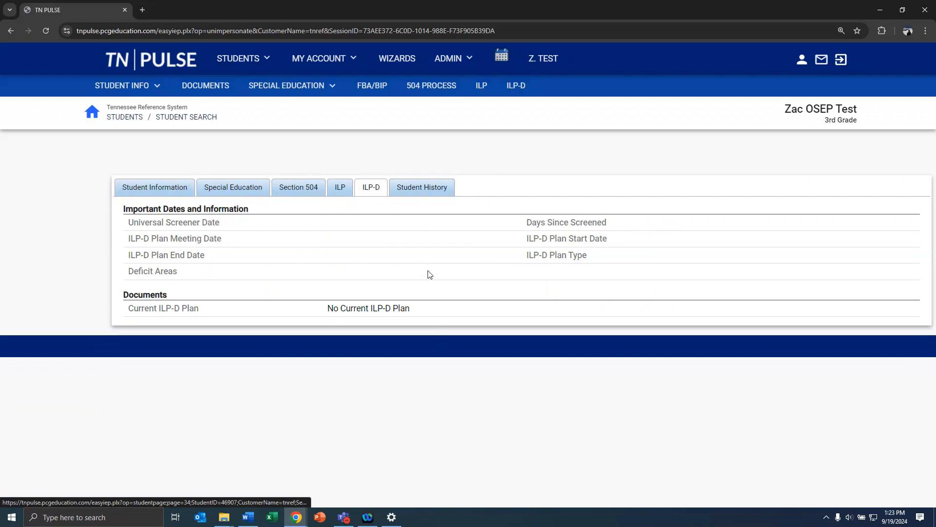
Show the Student History tab's six events, from Referral on 08/05/2024 to IEP on 09/12/2024
{"action": "left_click", "coordinate": [413, 194]}
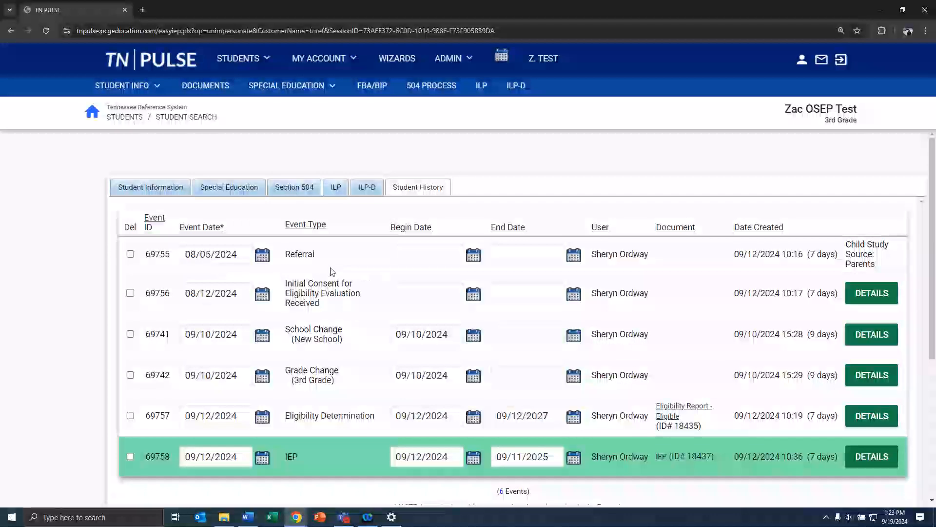
{"action": "scroll", "coordinate": [341, 359], "scroll_direction": "down", "scroll_amount": 2}
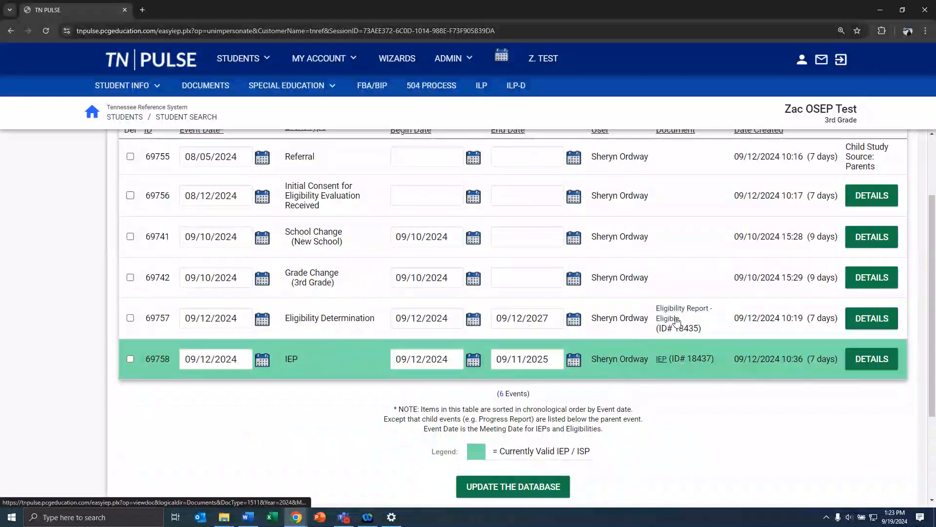
{"action": "scroll", "coordinate": [417, 348], "scroll_direction": "up", "scroll_amount": 2}
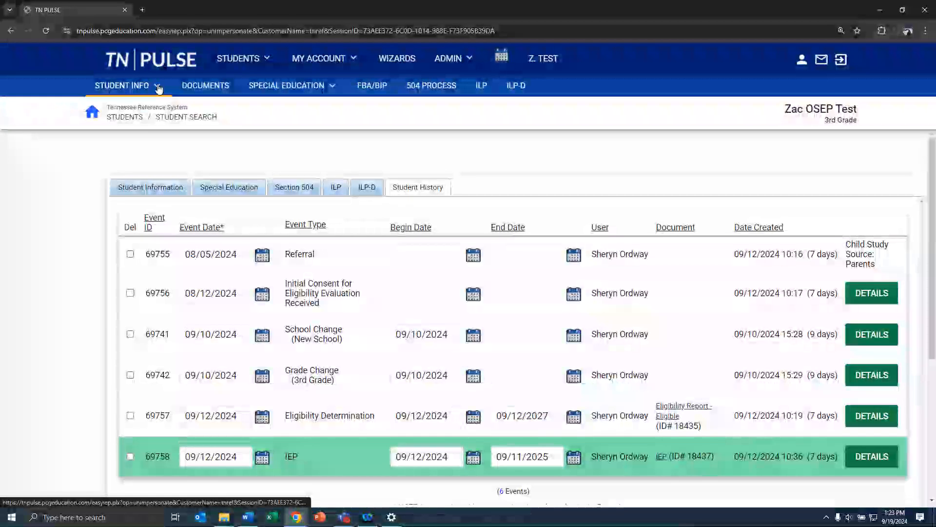
{"action": "left_click", "coordinate": [158, 88]}
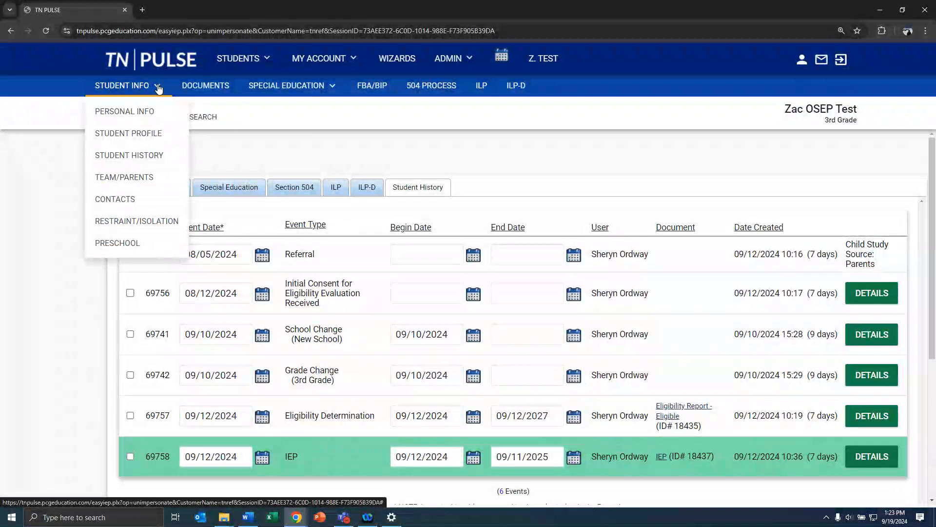
View the student's Personal Info page, then return to the Student Profile summary
{"action": "left_click", "coordinate": [128, 118]}
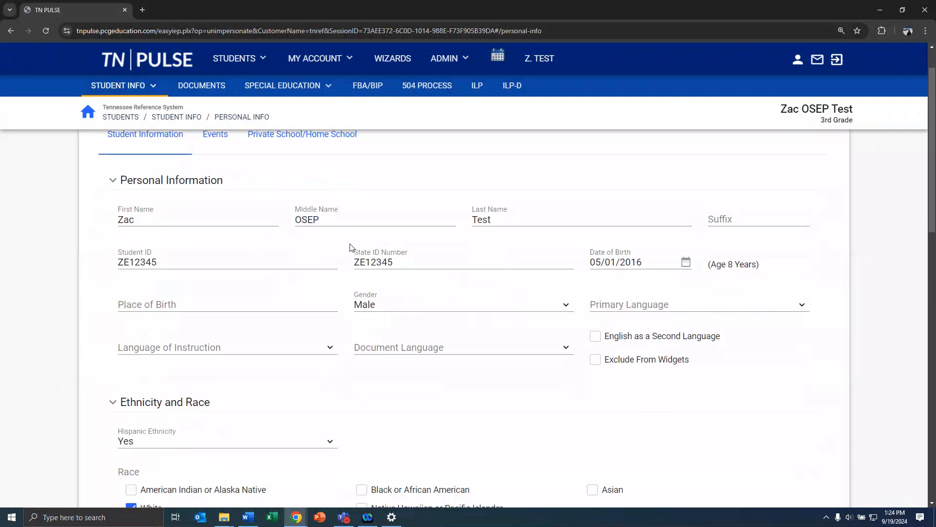
{"action": "left_click", "coordinate": [145, 90]}
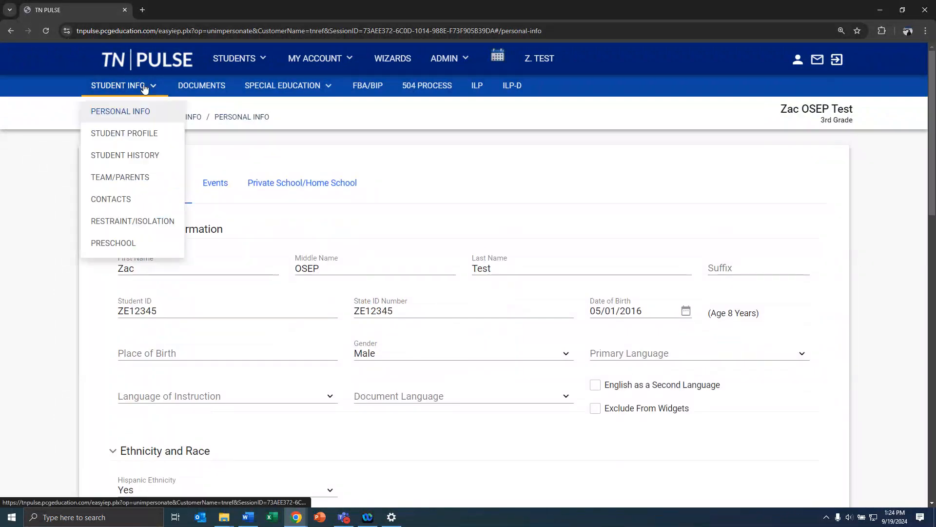
{"action": "left_click", "coordinate": [136, 132]}
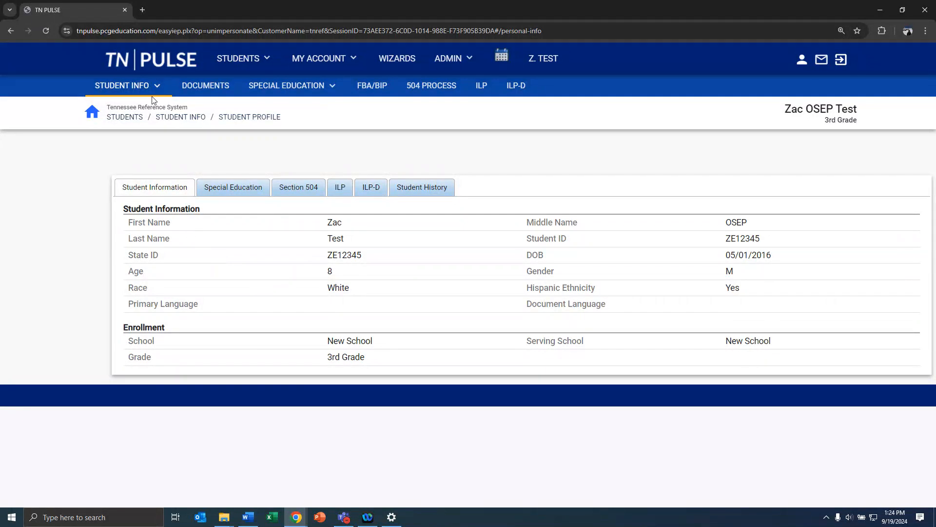
{"action": "mouse_move", "coordinate": [152, 94]}
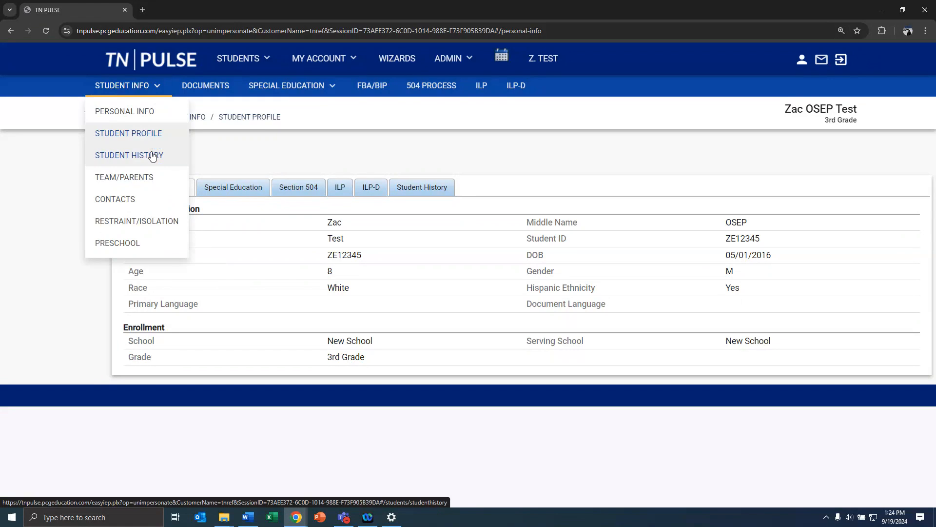
Review the student's parents, Section 504 team and Special Education IEP team, then the empty Contacts page
{"action": "left_click", "coordinate": [141, 177]}
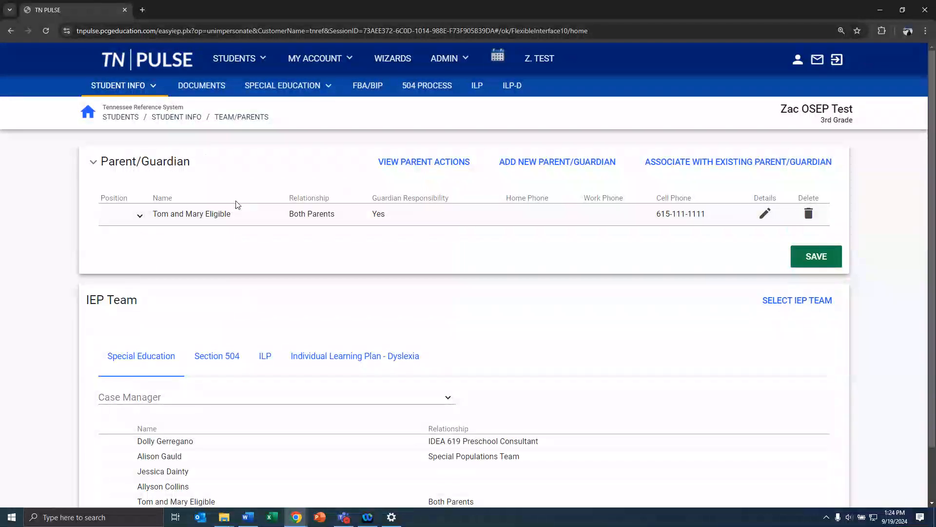
{"action": "scroll", "coordinate": [238, 246], "scroll_direction": "down", "scroll_amount": 1}
{"action": "scroll", "coordinate": [239, 247], "scroll_direction": "down", "scroll_amount": 1}
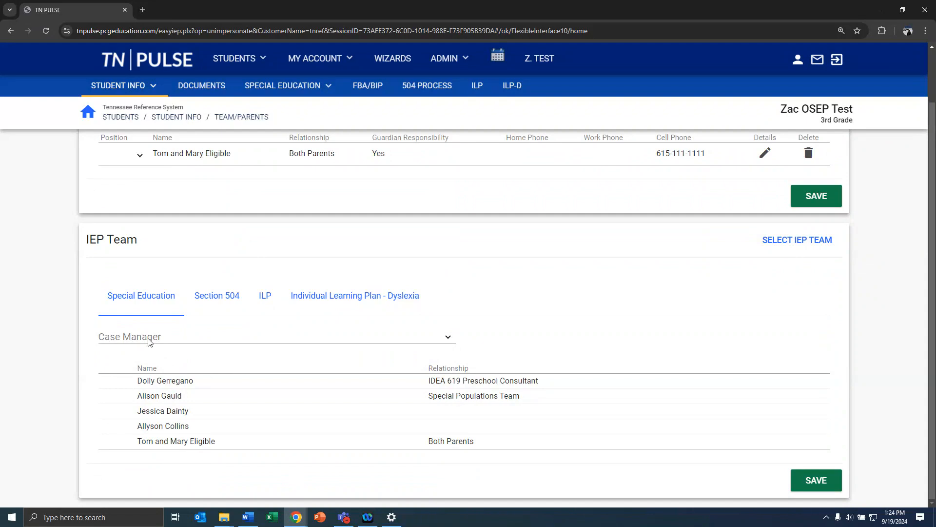
{"action": "left_click", "coordinate": [229, 296]}
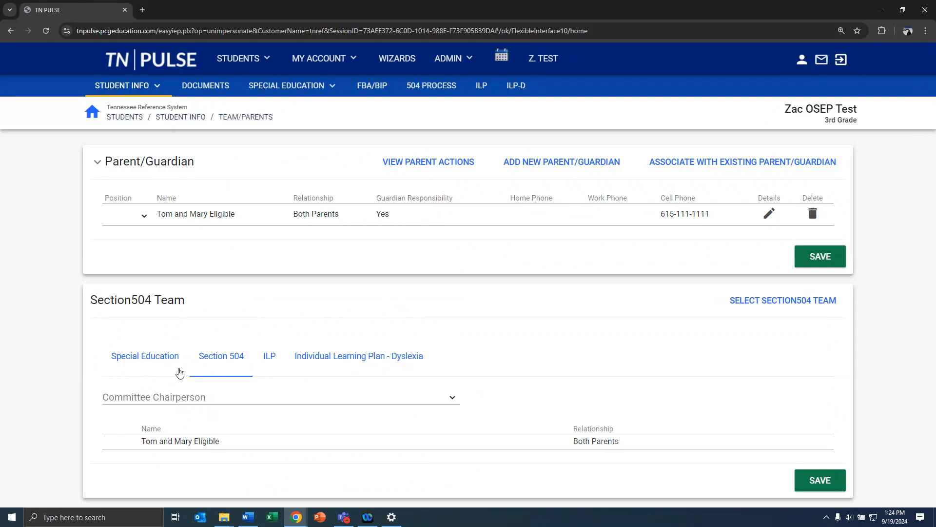
{"action": "left_click", "coordinate": [160, 363]}
{"action": "scroll", "coordinate": [162, 354], "scroll_direction": "down", "scroll_amount": 1}
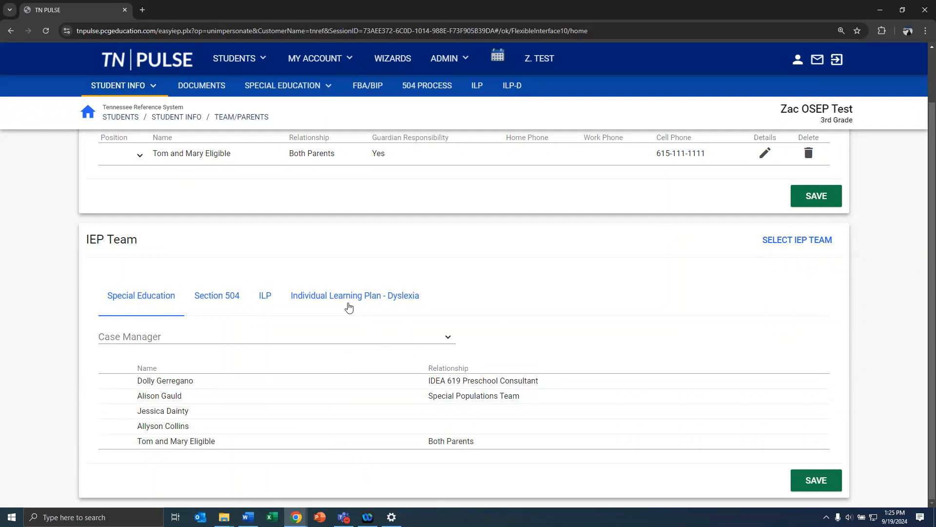
{"action": "left_click", "coordinate": [132, 86]}
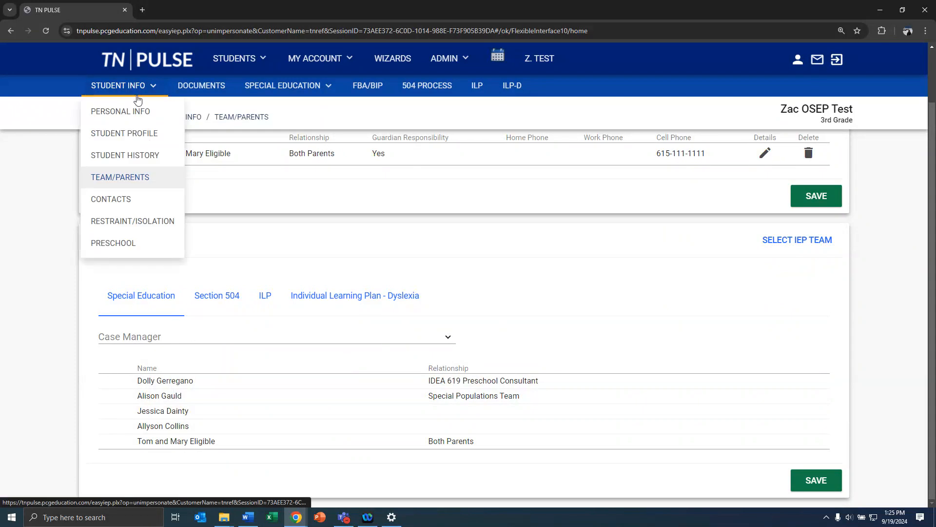
{"action": "left_click", "coordinate": [118, 203]}
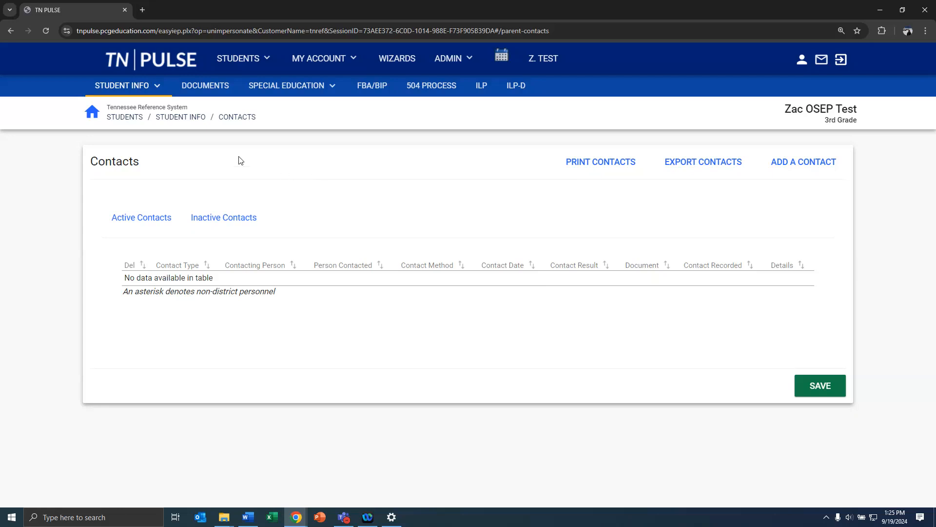
Check the student's Restraint/Isolation incidents, then show the Preschool page on its Preschool LRE tab
{"action": "left_click", "coordinate": [160, 95]}
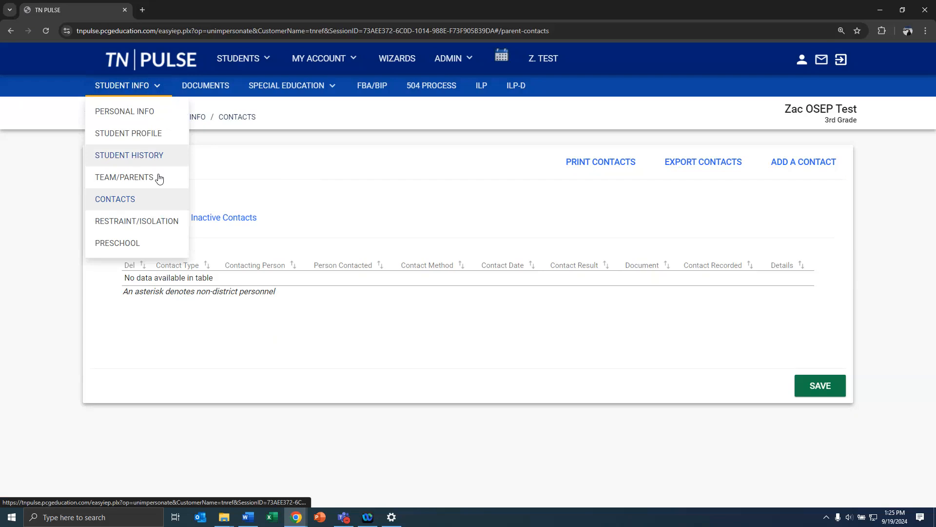
{"action": "left_click", "coordinate": [142, 225]}
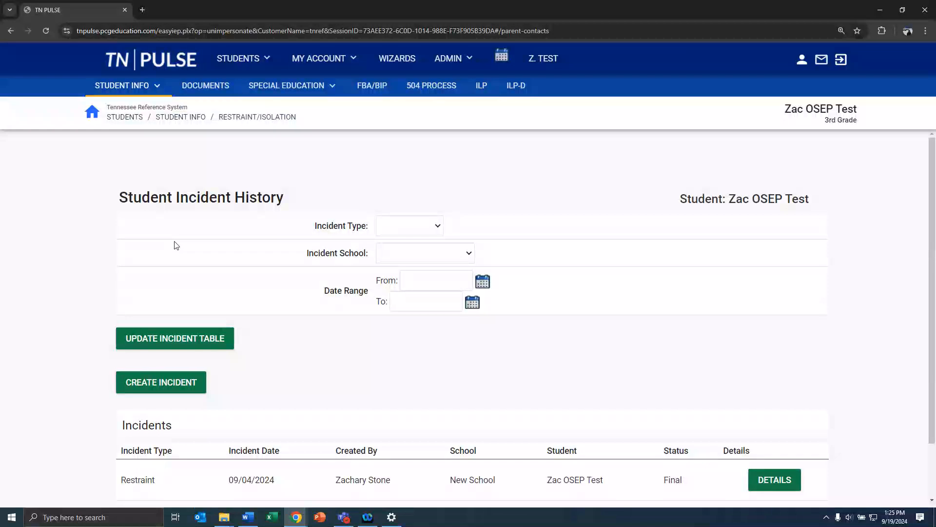
{"action": "left_click", "coordinate": [157, 90]}
{"action": "left_click", "coordinate": [122, 243]}
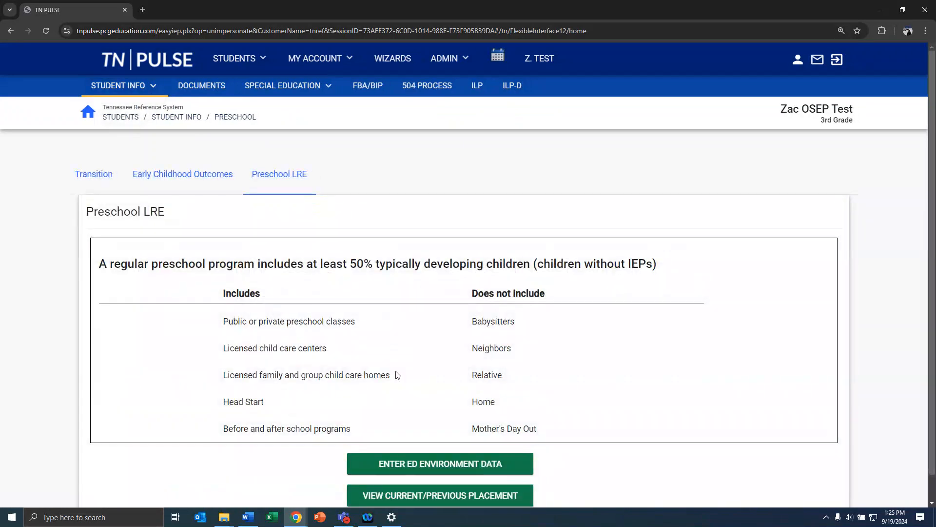
Review the preschool Early Childhood Outcomes and Transition tabs, then return to the Preschool LRE tab
{"action": "scroll", "coordinate": [396, 374], "scroll_direction": "down", "scroll_amount": 1}
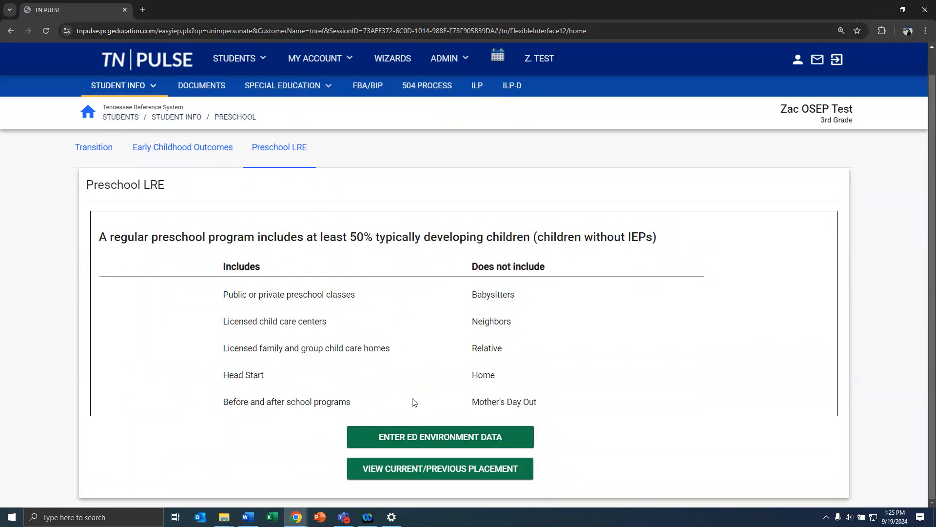
{"action": "left_click", "coordinate": [186, 156]}
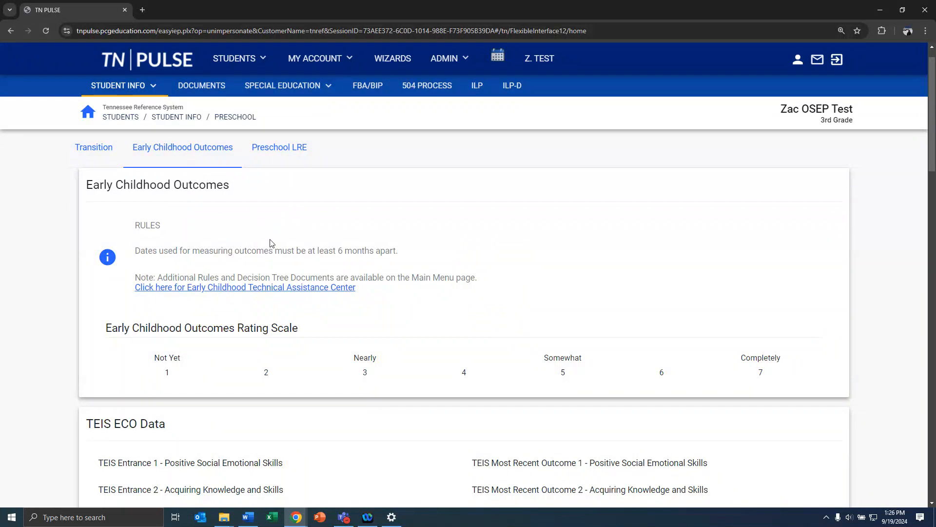
{"action": "left_click", "coordinate": [105, 158]}
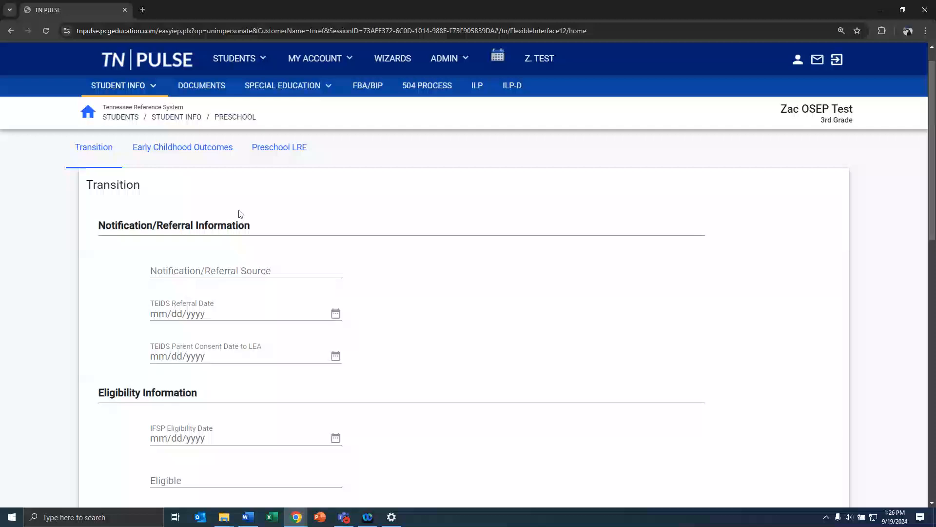
{"action": "left_click", "coordinate": [285, 147]}
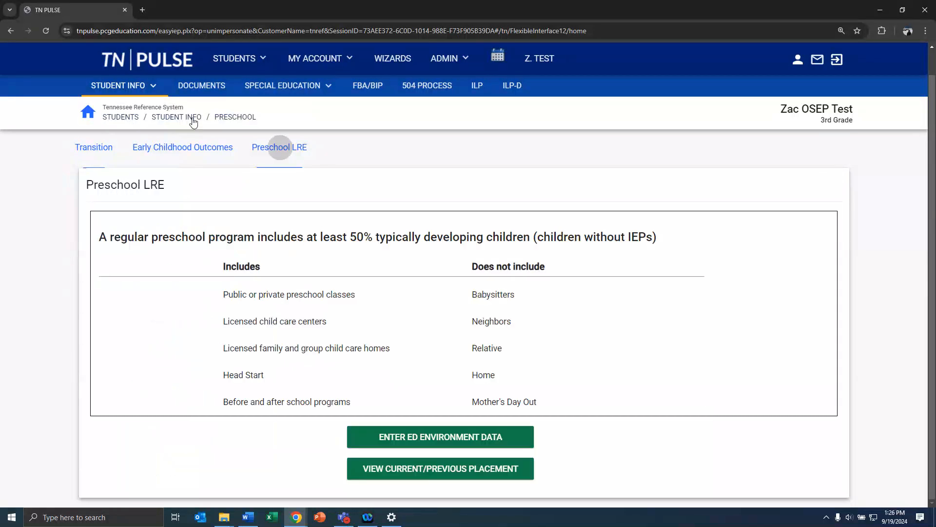
{"action": "left_click", "coordinate": [123, 85]}
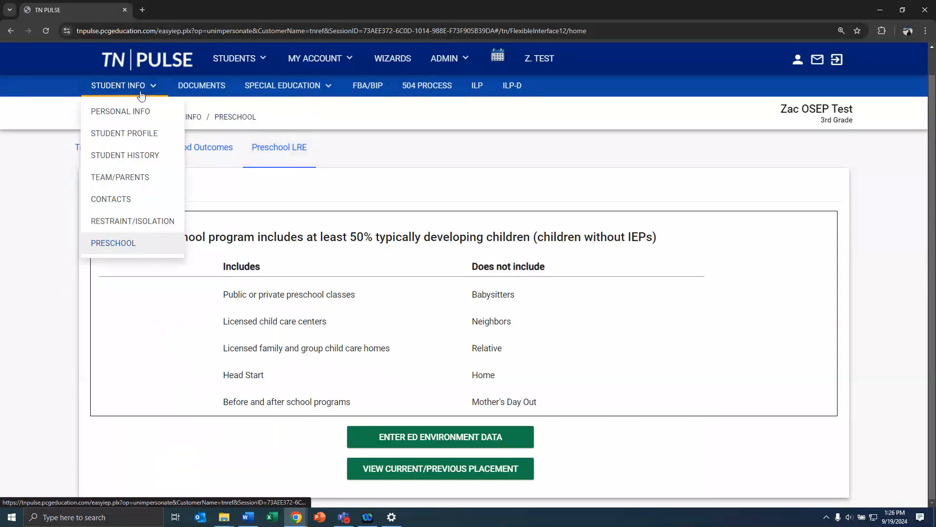
Choose Student Profile from the STUDENT INFO menu to reach the five-student search results
{"action": "left_click", "coordinate": [137, 134]}
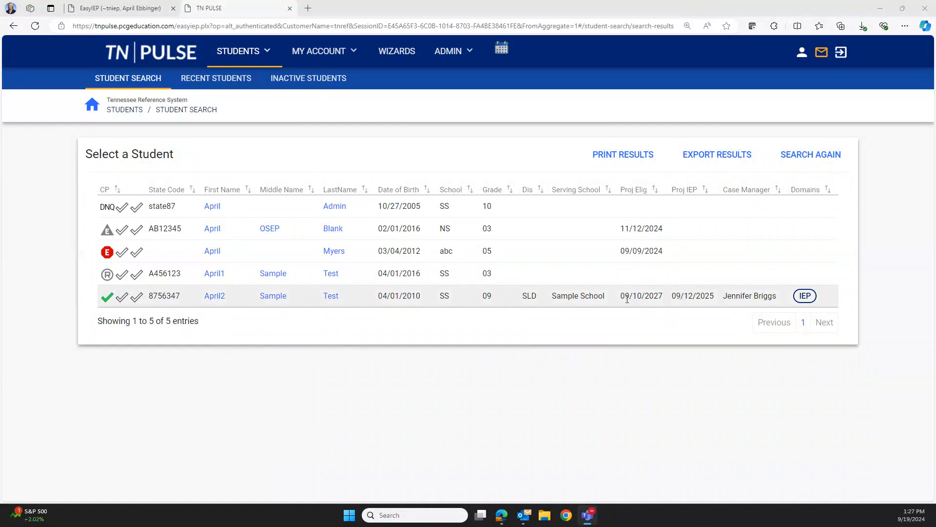
Check the R child-study referral status and open that 3rd-grade student's profile
{"action": "left_click_drag", "start_coordinate": [197, 300], "coordinate": [674, 305]}
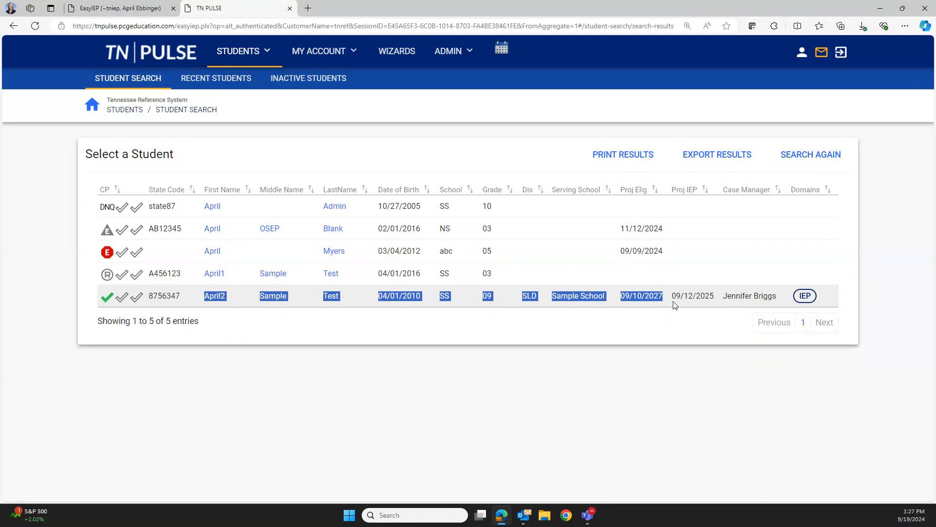
{"action": "left_click", "coordinate": [664, 323]}
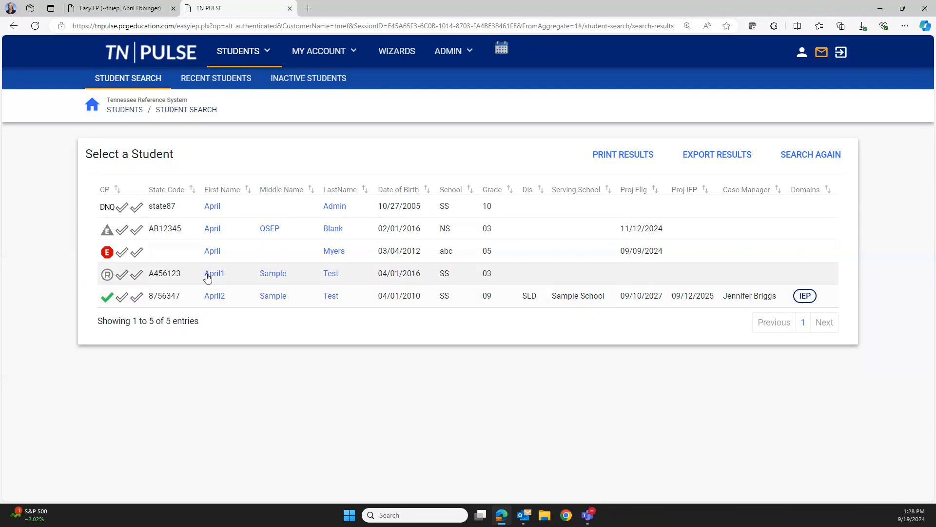
{"action": "mouse_move", "coordinate": [107, 275]}
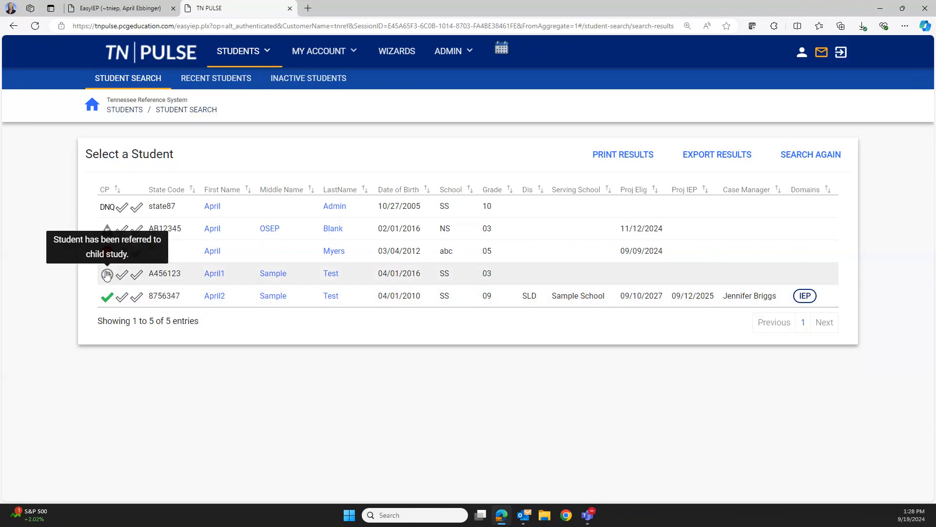
{"action": "left_click", "coordinate": [214, 273]}
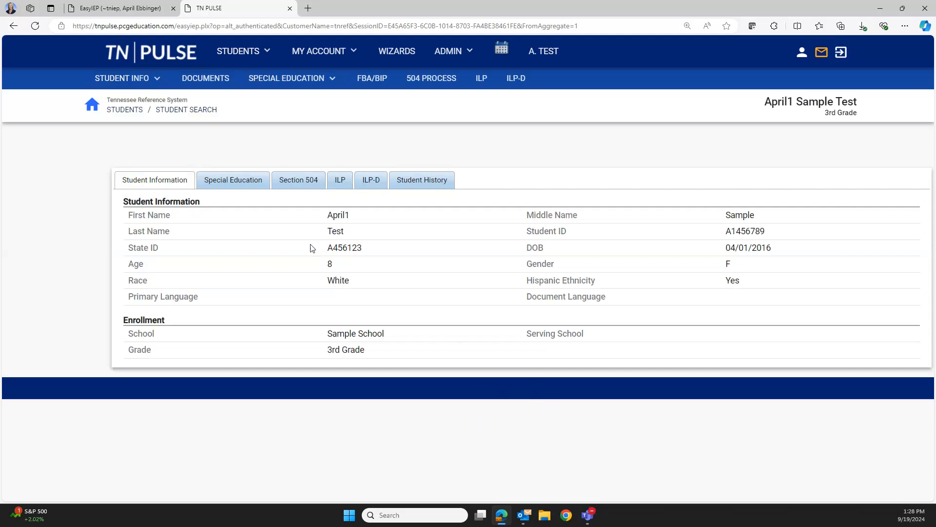
Open this student's initial eligibility process from the Special Education menu
{"action": "left_click", "coordinate": [302, 81]}
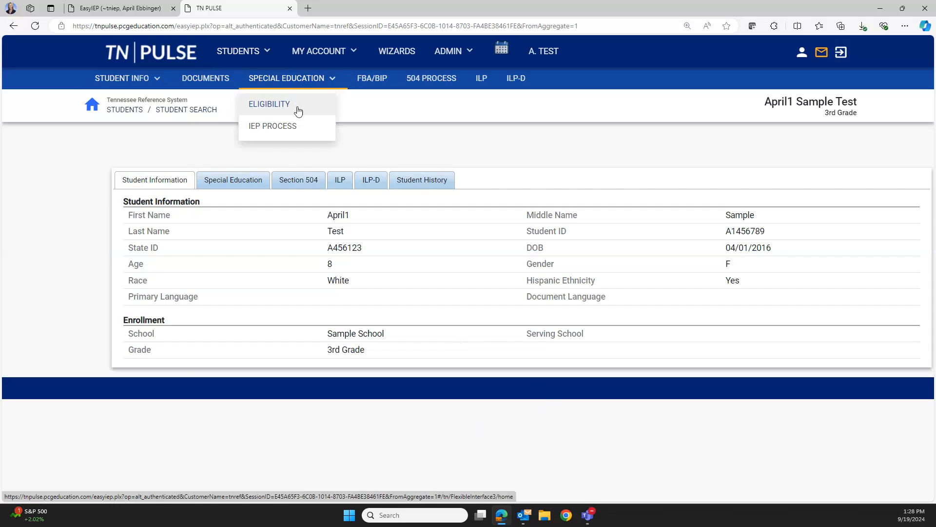
{"action": "left_click", "coordinate": [293, 105]}
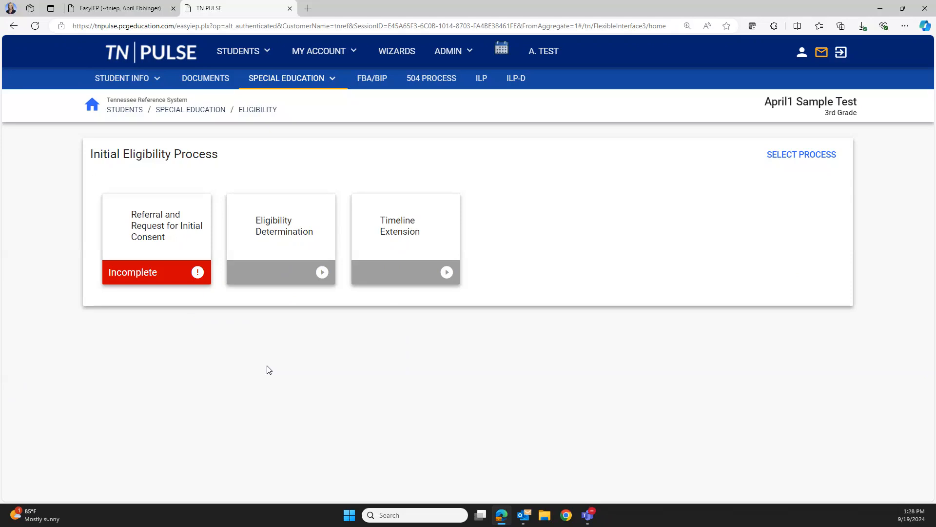
Open the Referral and Request for Initial Consent form
{"action": "left_click", "coordinate": [176, 230]}
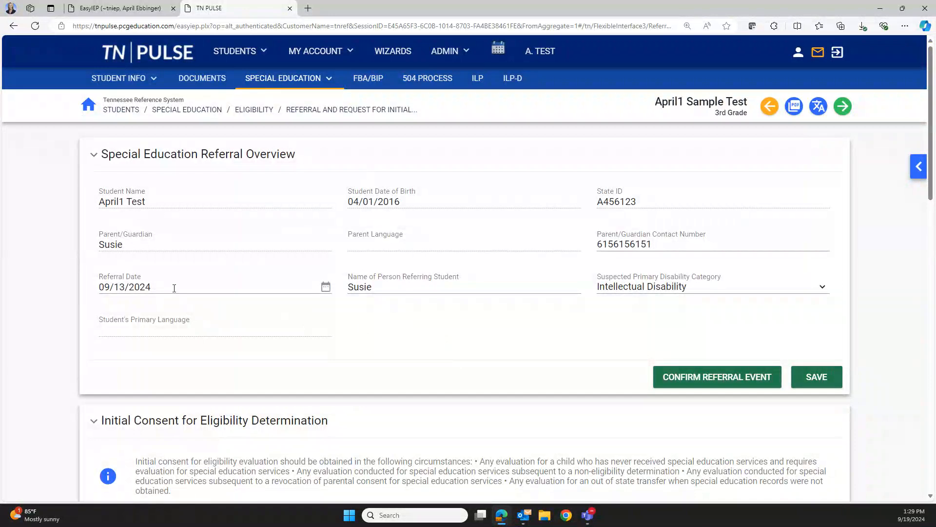
{"action": "left_click", "coordinate": [174, 288]}
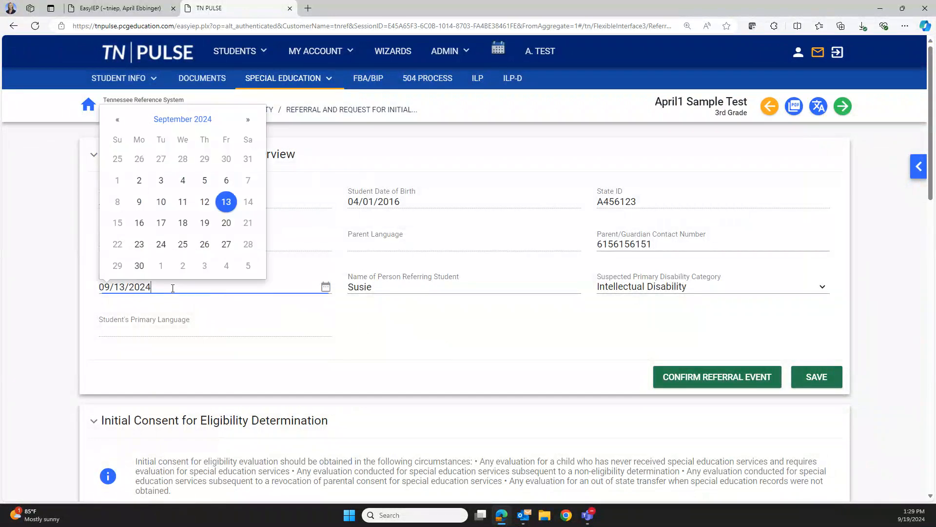
{"action": "left_click", "coordinate": [428, 289]}
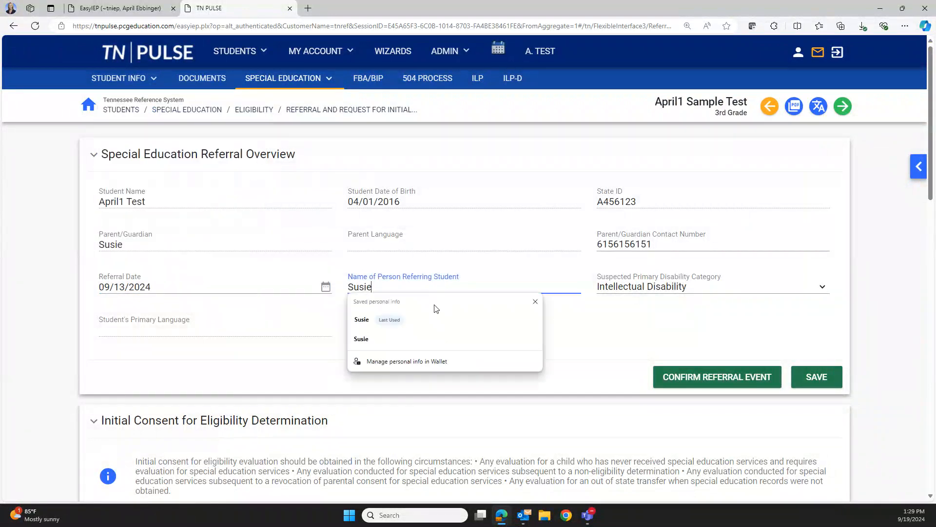
{"action": "left_click", "coordinate": [593, 318]}
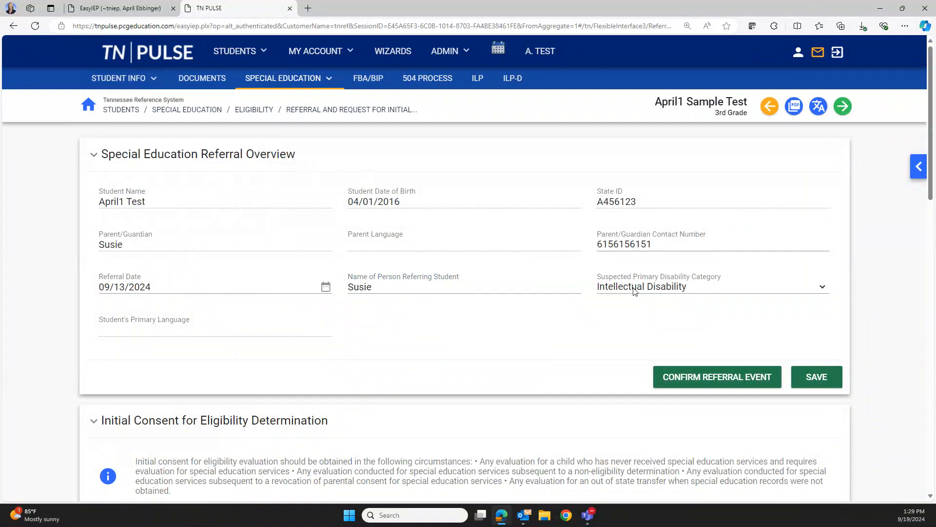
{"action": "scroll", "coordinate": [568, 349], "scroll_direction": "down", "scroll_amount": 6}
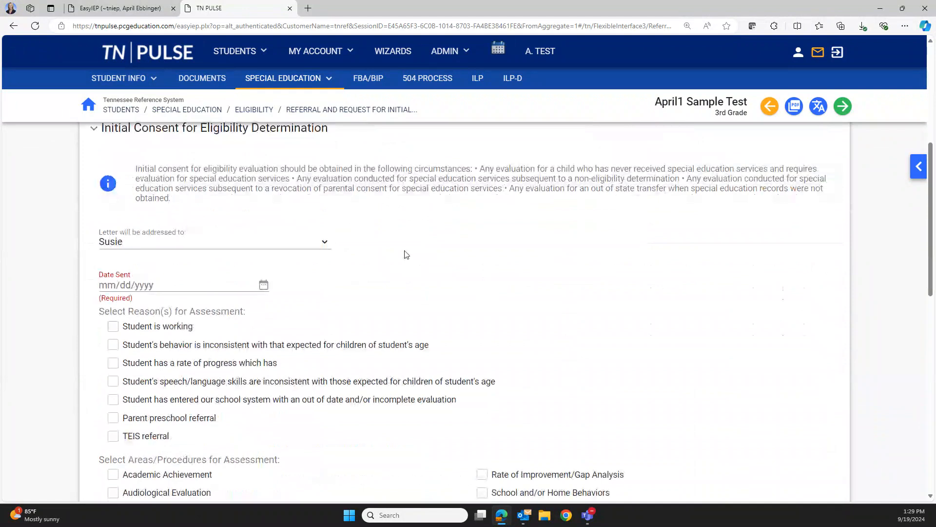
Address the consent letter to the parent, sent 09/19/2024
{"action": "left_click", "coordinate": [252, 248]}
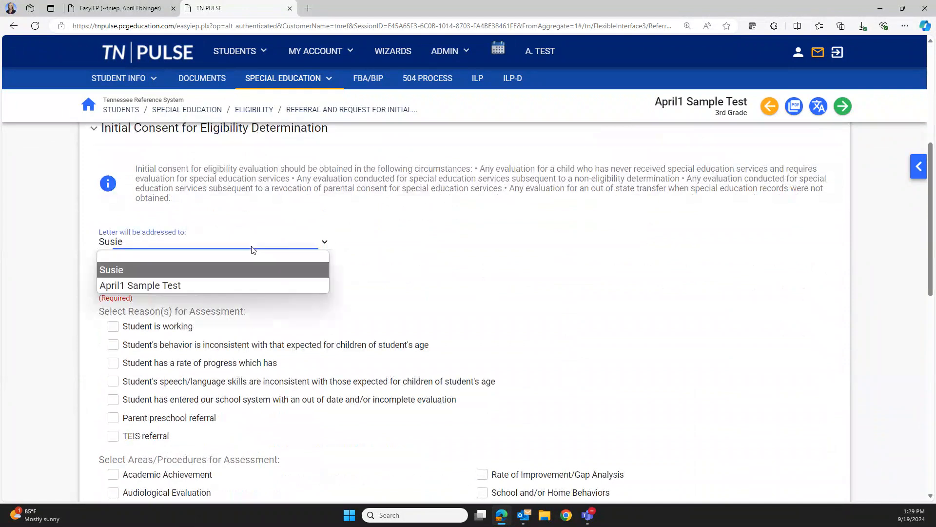
{"action": "left_click", "coordinate": [245, 273]}
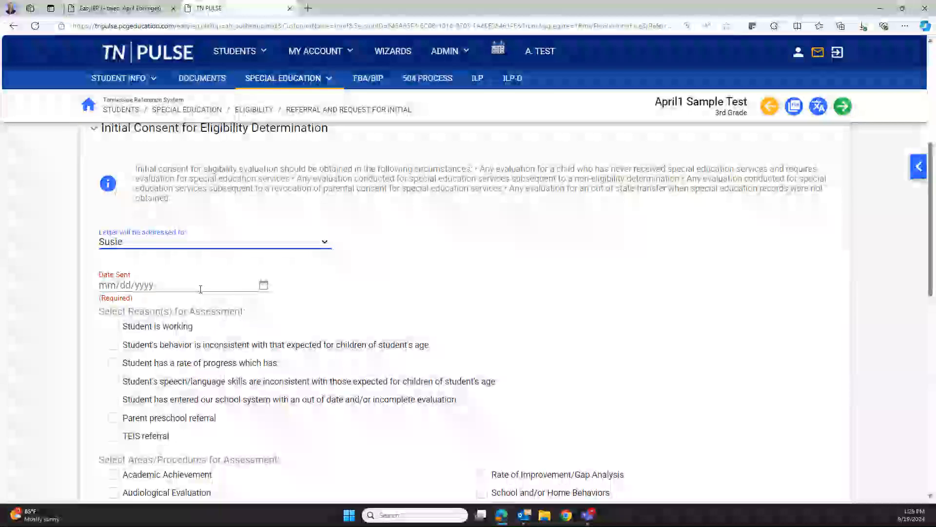
{"action": "left_click", "coordinate": [200, 288]}
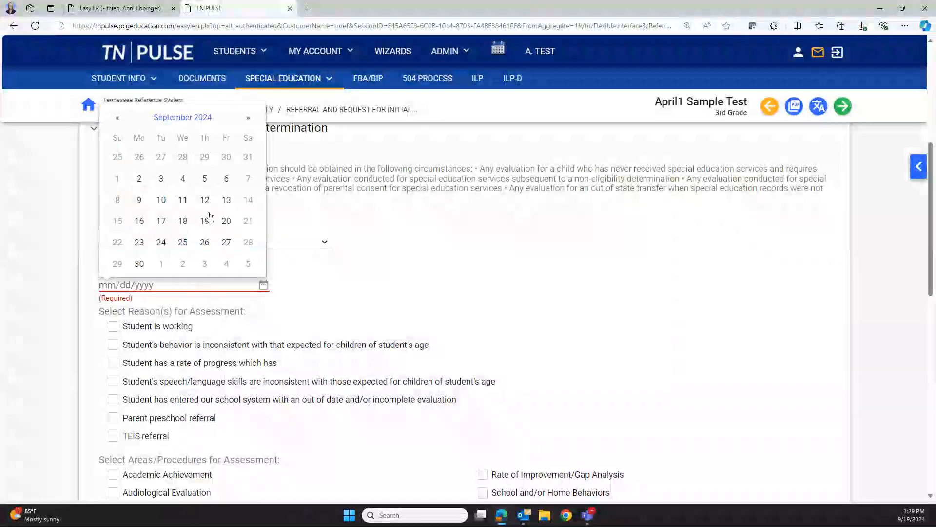
{"action": "left_click", "coordinate": [205, 220]}
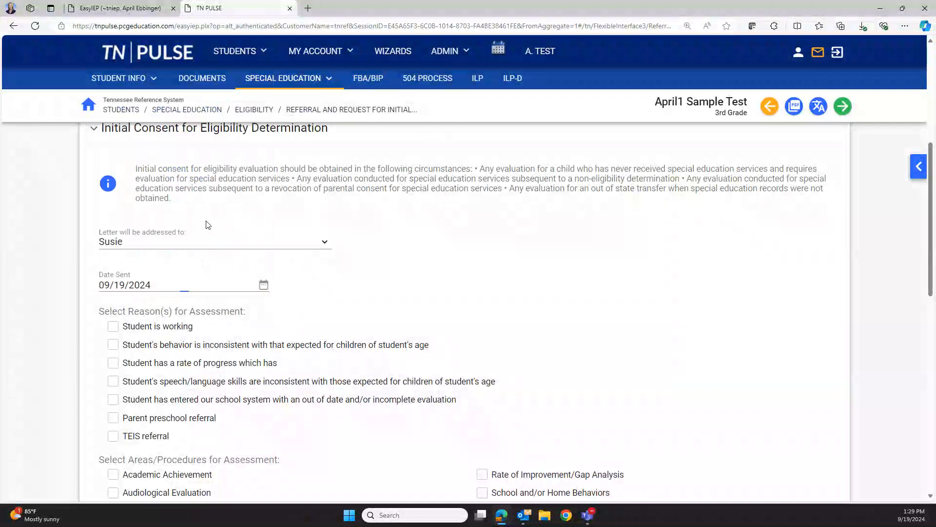
Give 'Student is working below grade level in basic skills' as the assessment reason
{"action": "scroll", "coordinate": [314, 363], "scroll_direction": "down", "scroll_amount": 3}
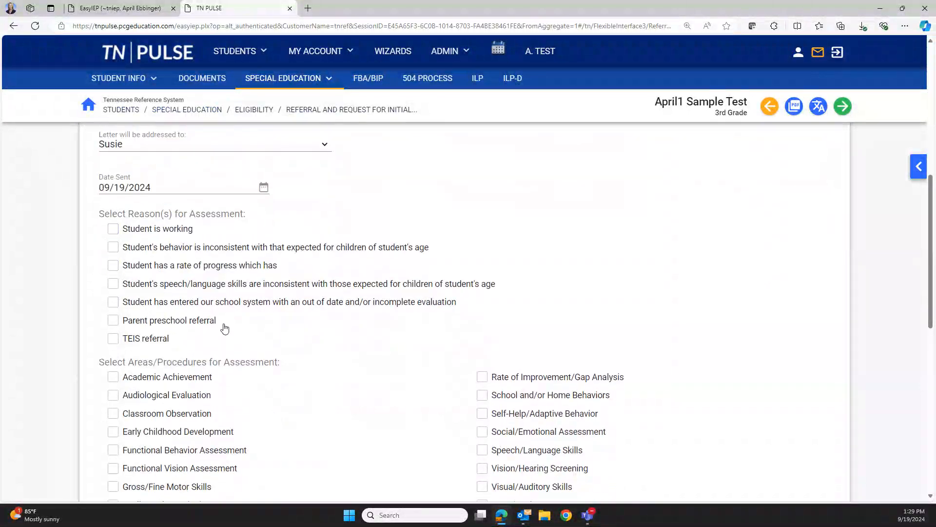
{"action": "scroll", "coordinate": [225, 328], "scroll_direction": "down", "scroll_amount": 1}
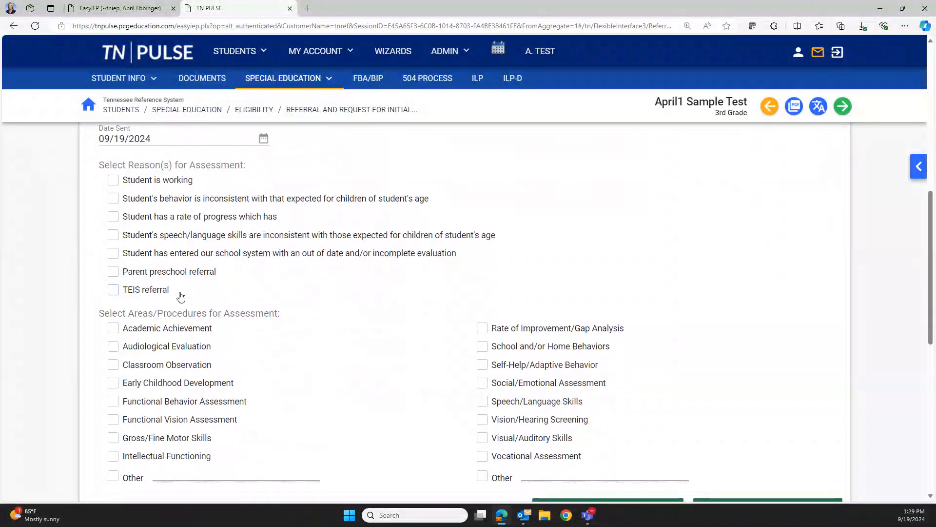
{"action": "left_click", "coordinate": [112, 180]}
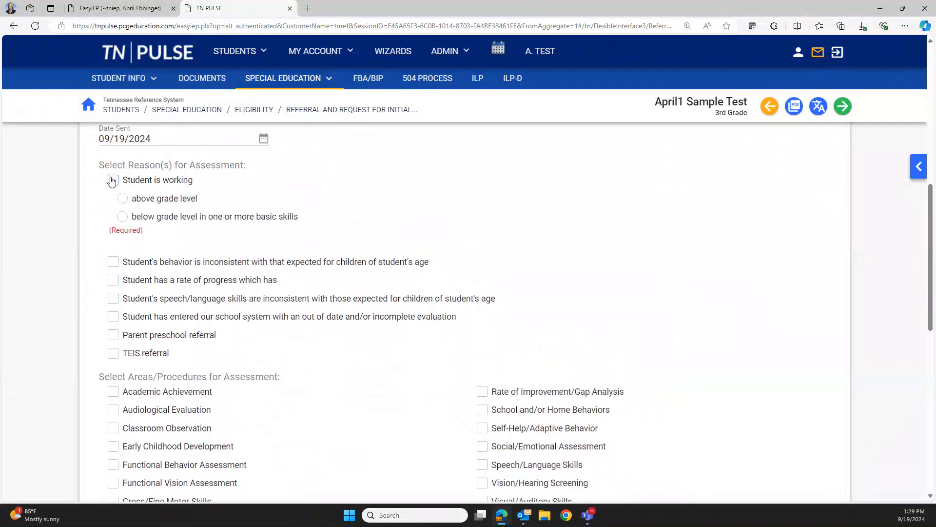
{"action": "left_click", "coordinate": [122, 217]}
Tick Academic Achievement, Classroom Observation, Intellectual Functioning, Rate of Improvement/Gap Analysis and Social/Emotional assessments
{"action": "scroll", "coordinate": [205, 306], "scroll_direction": "down", "scroll_amount": 3}
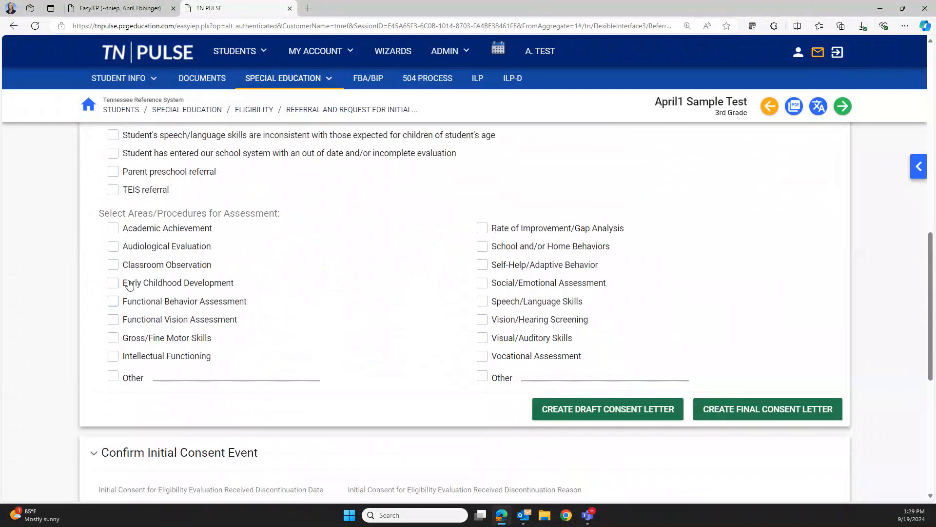
{"action": "left_click", "coordinate": [114, 229]}
{"action": "left_click", "coordinate": [114, 266]}
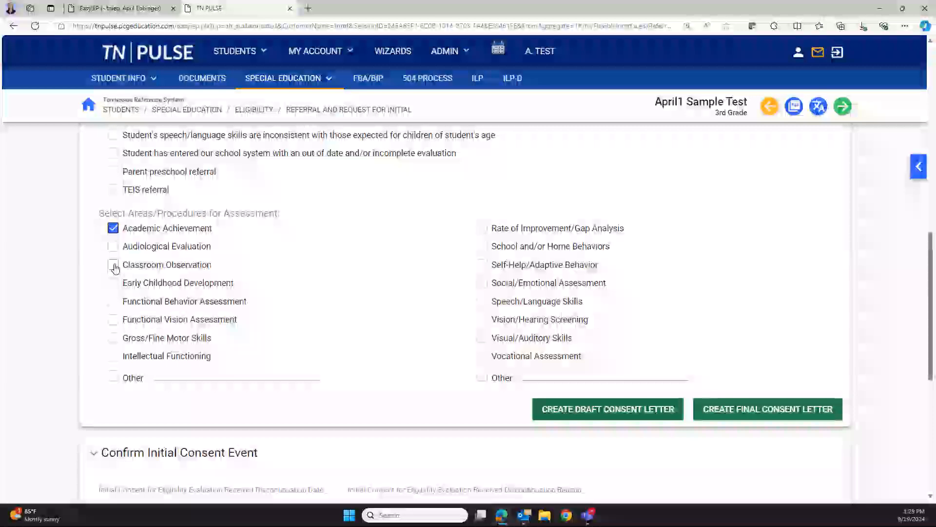
{"action": "left_click", "coordinate": [112, 356]}
{"action": "left_click", "coordinate": [481, 228]}
{"action": "left_click", "coordinate": [482, 284]}
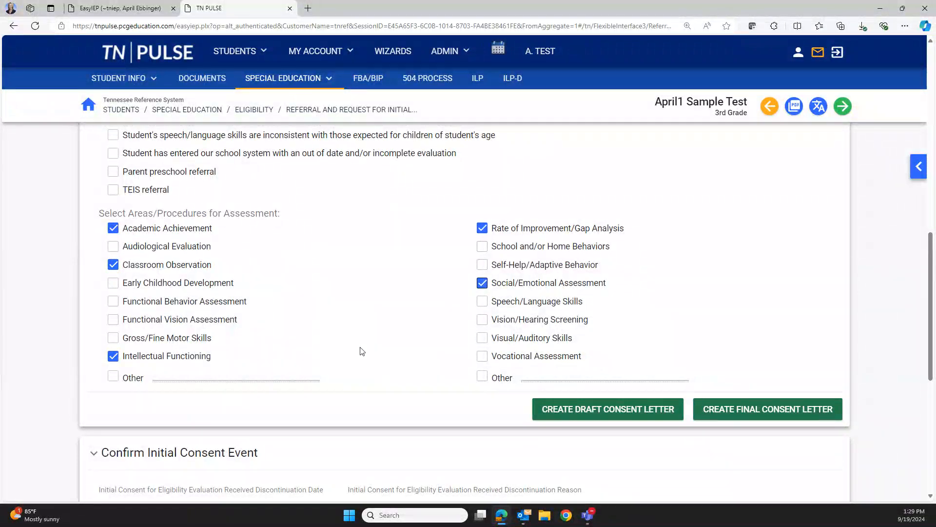
{"action": "scroll", "coordinate": [415, 330], "scroll_direction": "down", "scroll_amount": 3}
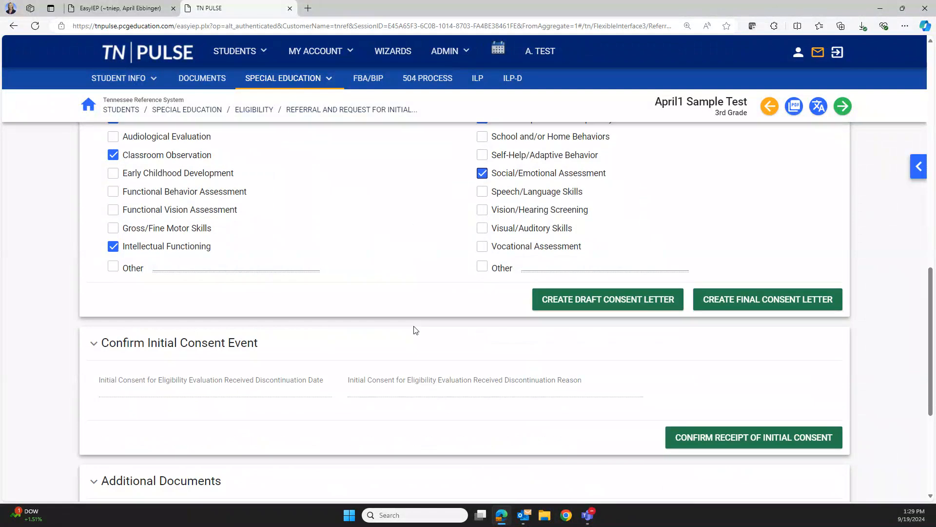
{"action": "scroll", "coordinate": [429, 317], "scroll_direction": "up", "scroll_amount": 1}
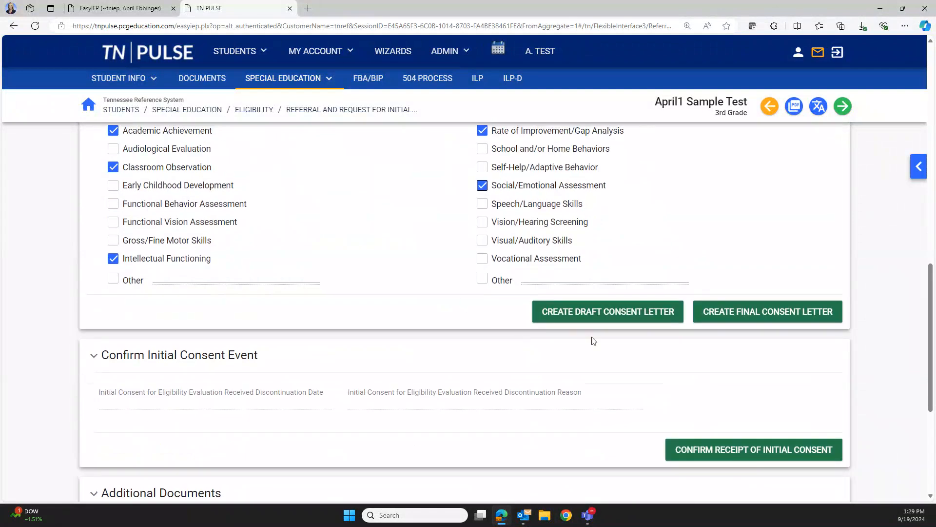
Start the final consent letter with in-person electronic signing, safeguards acknowledged, and assessment permission granted
{"action": "left_click", "coordinate": [737, 311]}
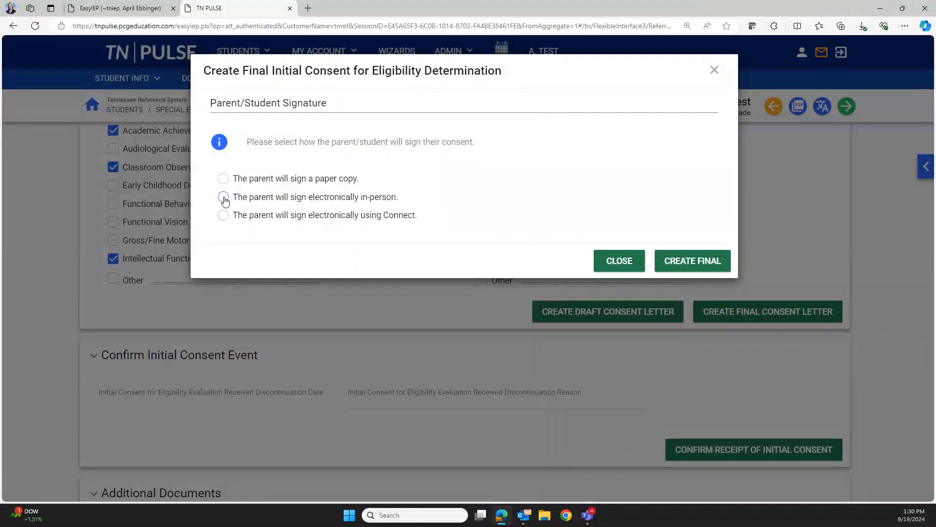
{"action": "left_click", "coordinate": [224, 197]}
{"action": "scroll", "coordinate": [222, 201], "scroll_direction": "down", "scroll_amount": 2}
{"action": "left_click", "coordinate": [220, 203]}
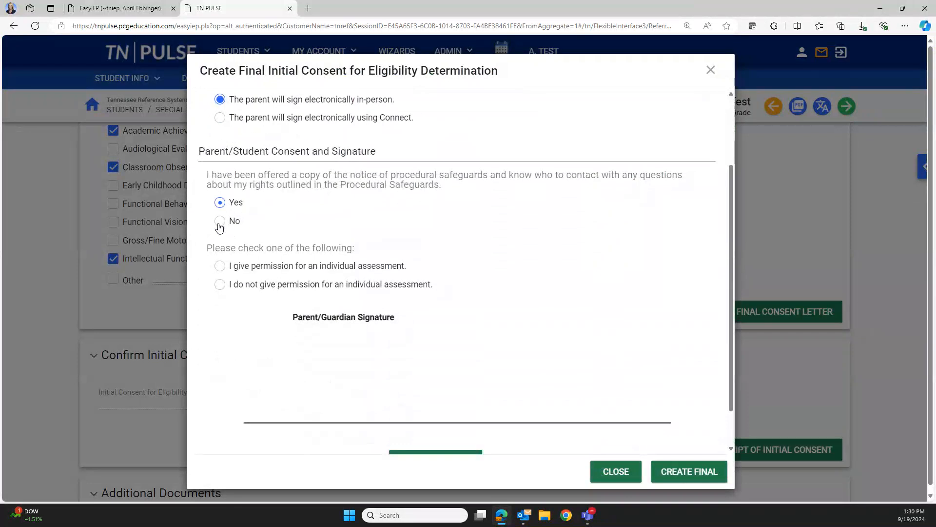
{"action": "left_click", "coordinate": [217, 266]}
Sign in the signature pad and review the signed one-page consent PDF
{"action": "mouse_move", "coordinate": [269, 408]}
{"action": "left_mouse_down"}
{"action": "mouse_move", "coordinate": [337, 341]}
{"action": "mouse_move", "coordinate": [499, 394]}
{"action": "left_mouse_up"}
{"action": "scroll", "coordinate": [634, 414], "scroll_direction": "down", "scroll_amount": 1}
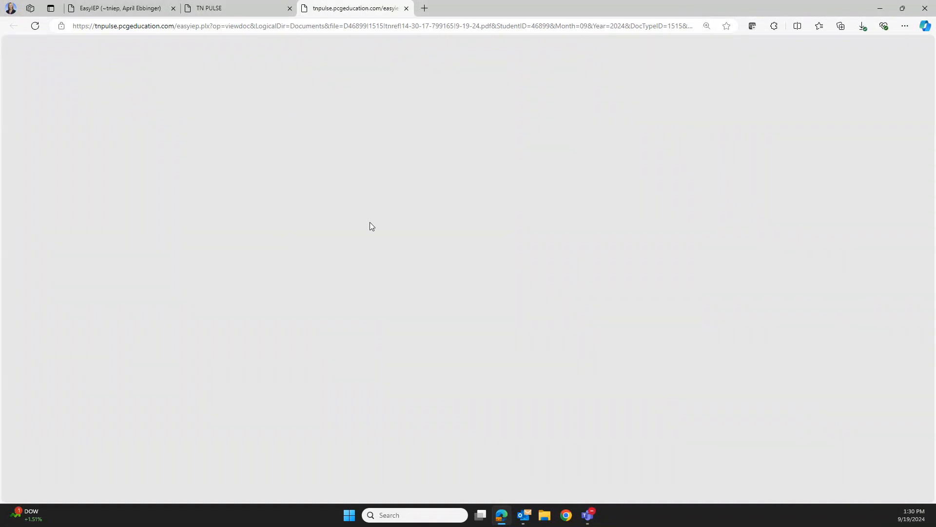
{"action": "scroll", "coordinate": [463, 388], "scroll_direction": "down", "scroll_amount": 1}
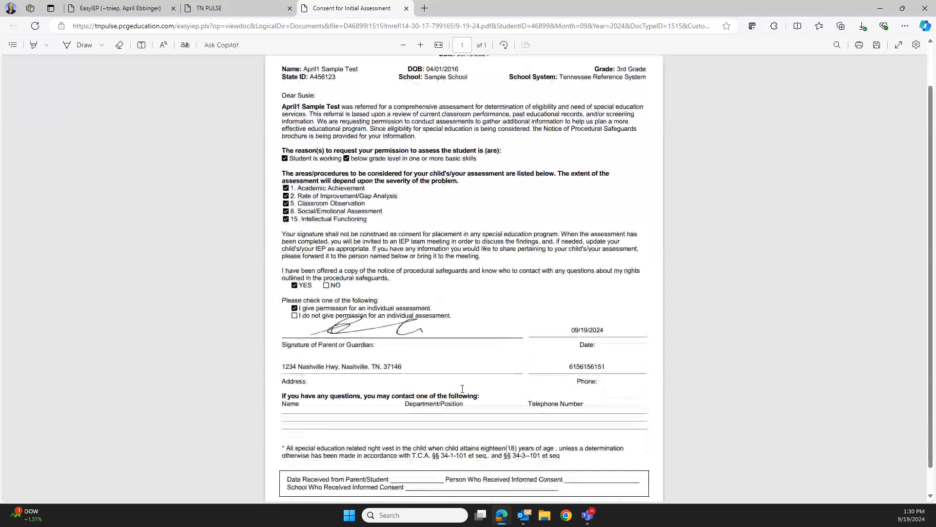
On the referral page, verify the Consent for Initial Assessment is listed as Final, dated 09/19/2024
{"action": "left_click", "coordinate": [252, 7]}
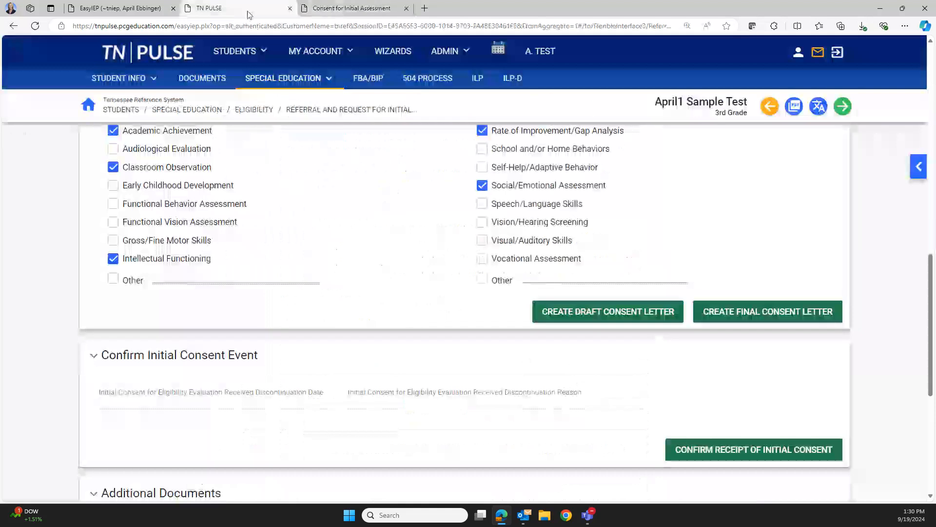
{"action": "scroll", "coordinate": [412, 278], "scroll_direction": "down", "scroll_amount": 4}
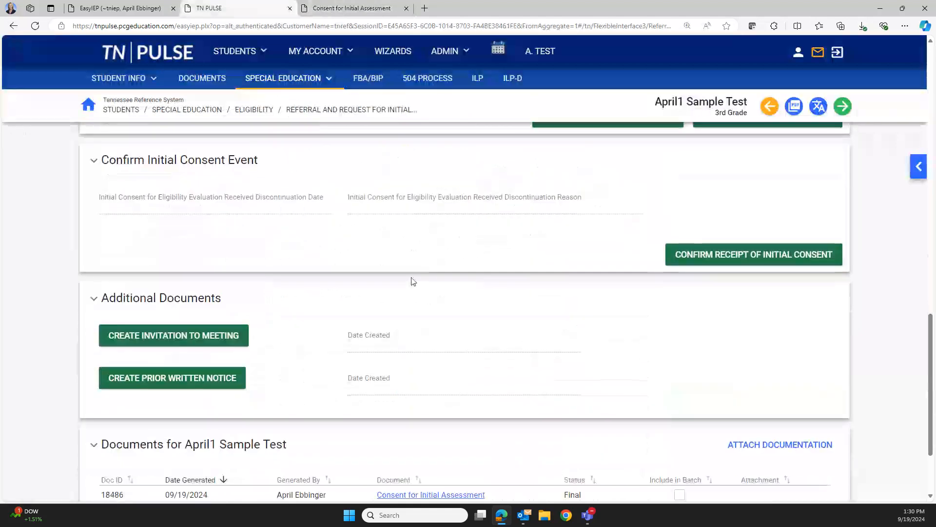
{"action": "scroll", "coordinate": [412, 281], "scroll_direction": "down", "scroll_amount": 2}
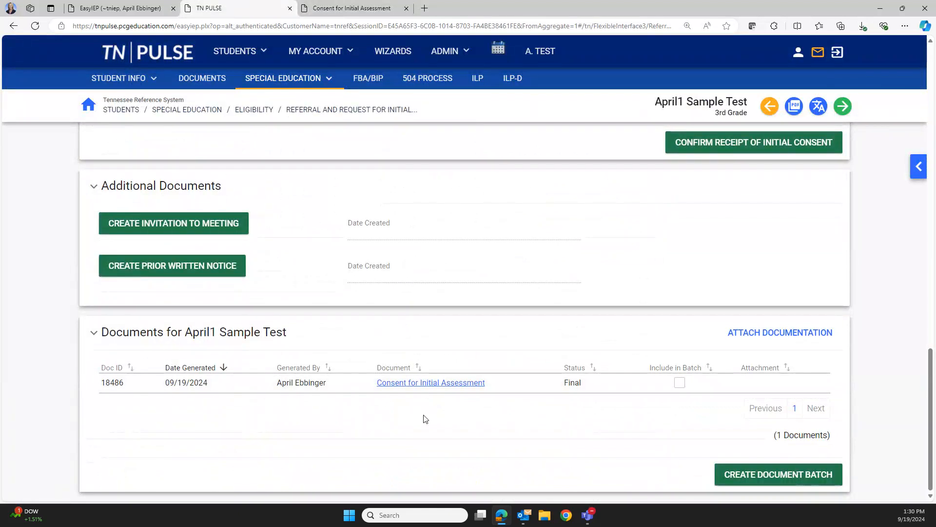
{"action": "scroll", "coordinate": [425, 418], "scroll_direction": "up", "scroll_amount": 4}
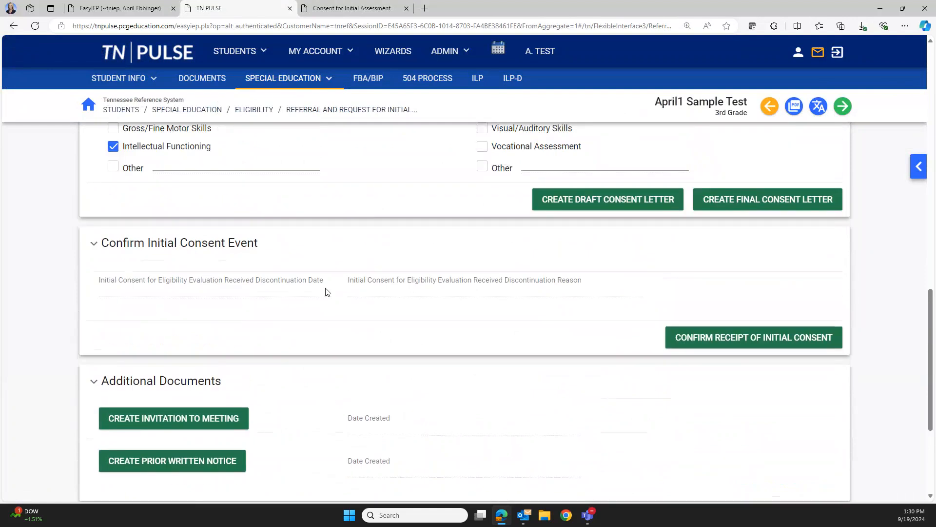
Confirm receipt of initial consent with a received date of September 19, 2024
{"action": "left_click", "coordinate": [779, 339]}
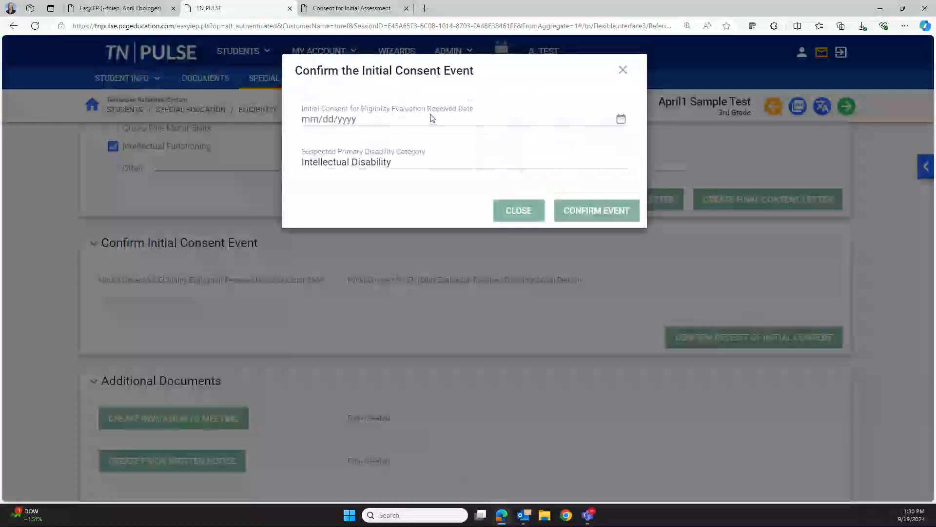
{"action": "left_click", "coordinate": [389, 119]}
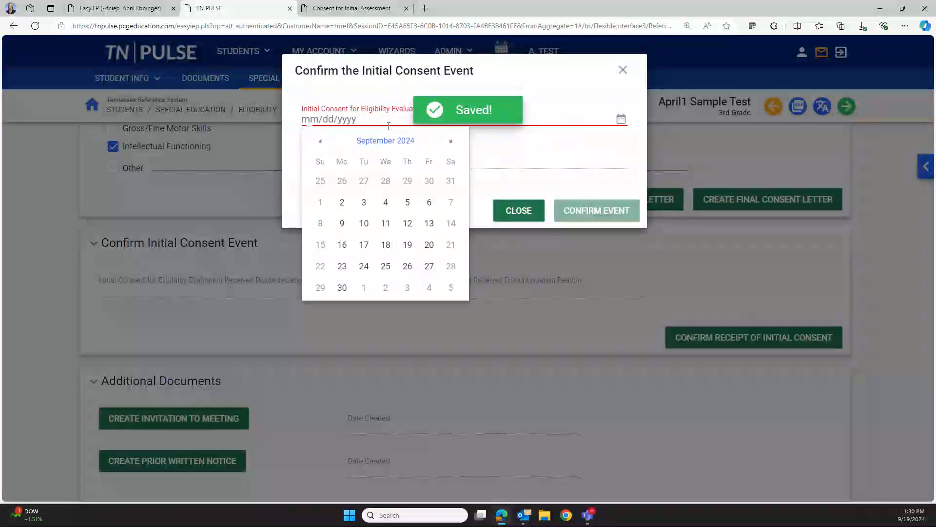
{"action": "left_click", "coordinate": [407, 245]}
{"action": "left_click", "coordinate": [605, 204]}
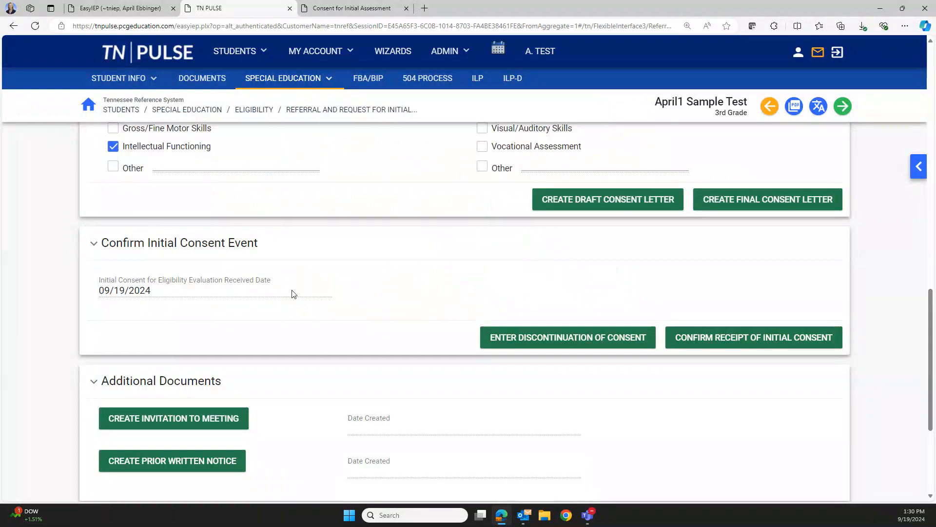
{"action": "scroll", "coordinate": [294, 294], "scroll_direction": "down", "scroll_amount": 2}
{"action": "scroll", "coordinate": [281, 325], "scroll_direction": "down", "scroll_amount": 2}
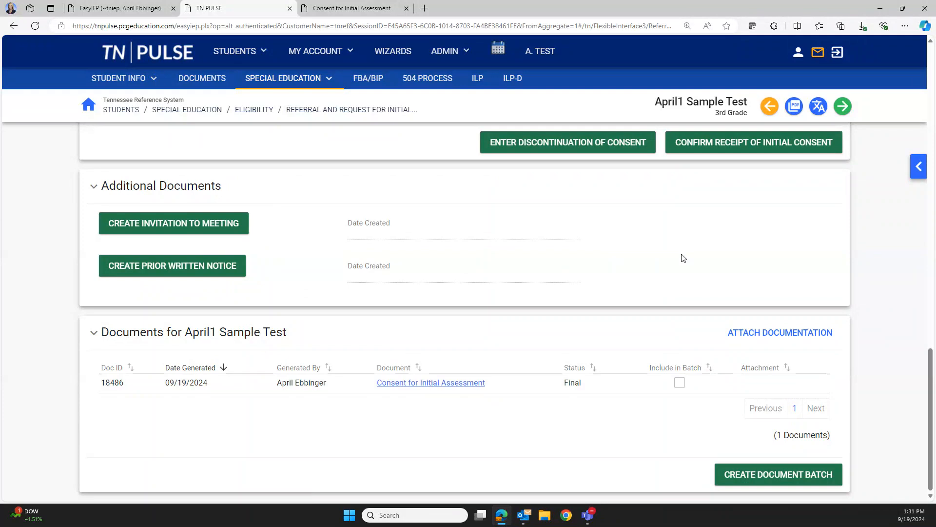
Go to the Eligibility Determination step and review its Relevant Factors requirements
{"action": "left_click", "coordinate": [919, 167]}
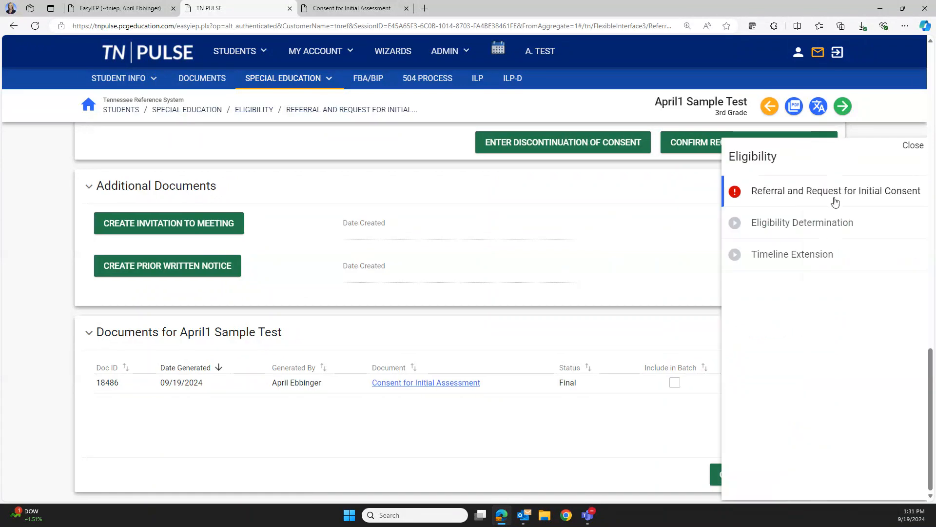
{"action": "left_click", "coordinate": [815, 226]}
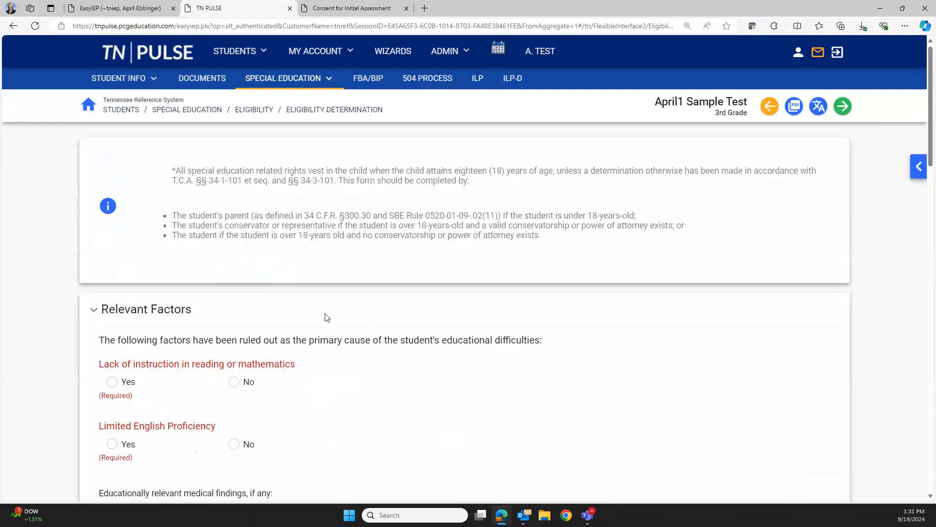
{"action": "scroll", "coordinate": [377, 327], "scroll_direction": "down", "scroll_amount": 2}
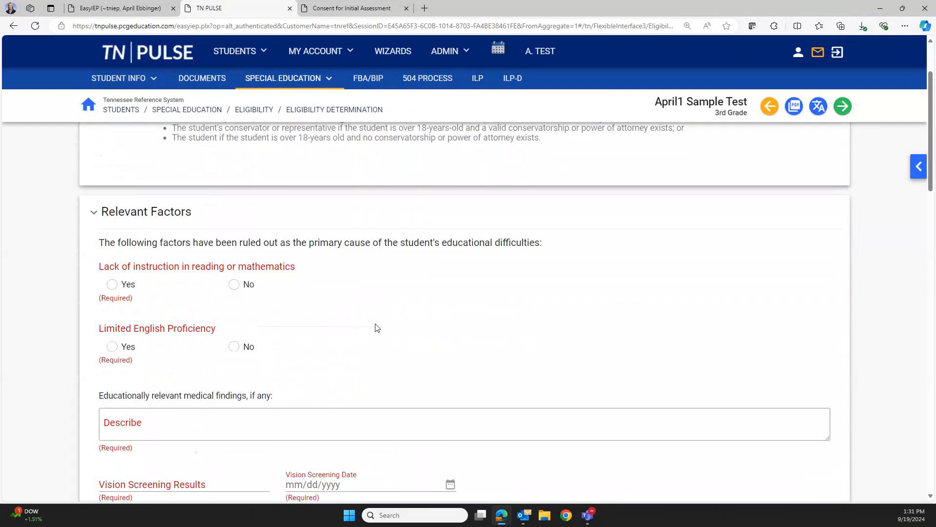
{"action": "scroll", "coordinate": [376, 323], "scroll_direction": "down", "scroll_amount": 1}
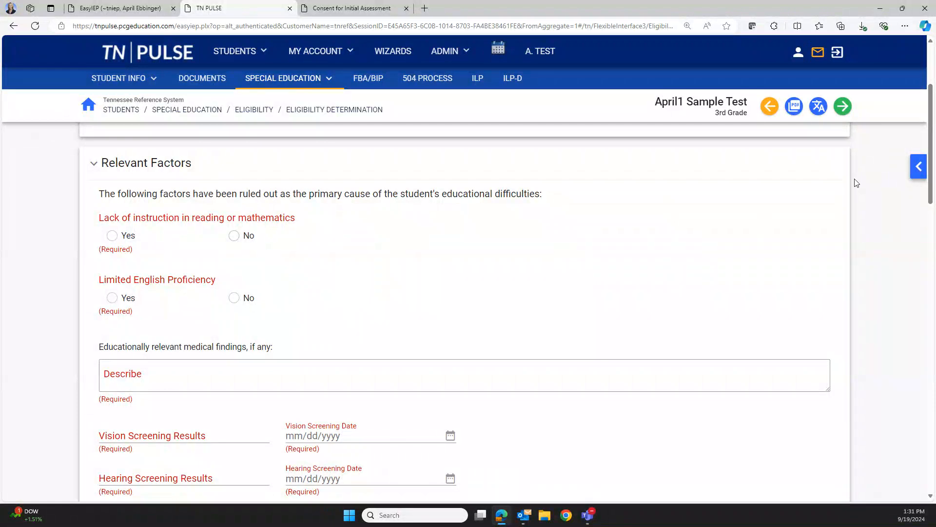
{"action": "left_click", "coordinate": [919, 169]}
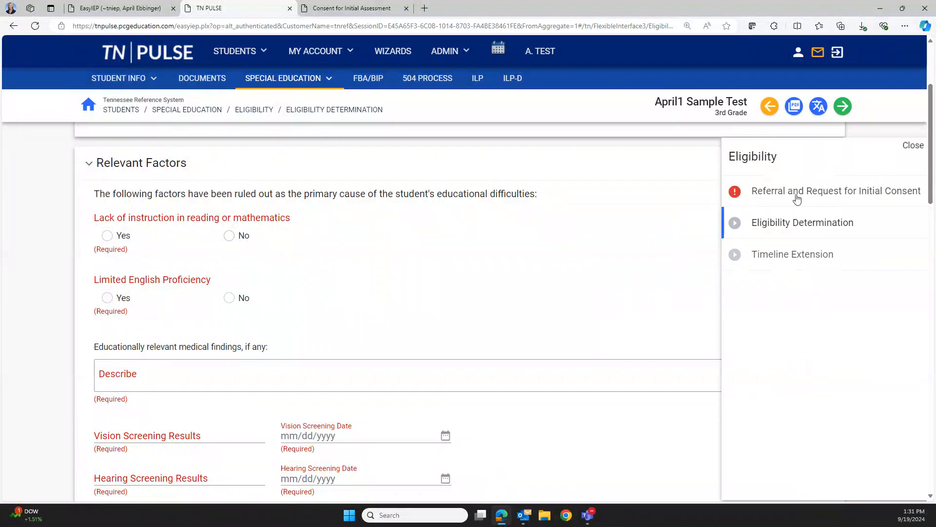
Close the steps panel and go to the Eligibility overview under Special Education
{"action": "left_click", "coordinate": [913, 145]}
{"action": "left_click", "coordinate": [314, 79]}
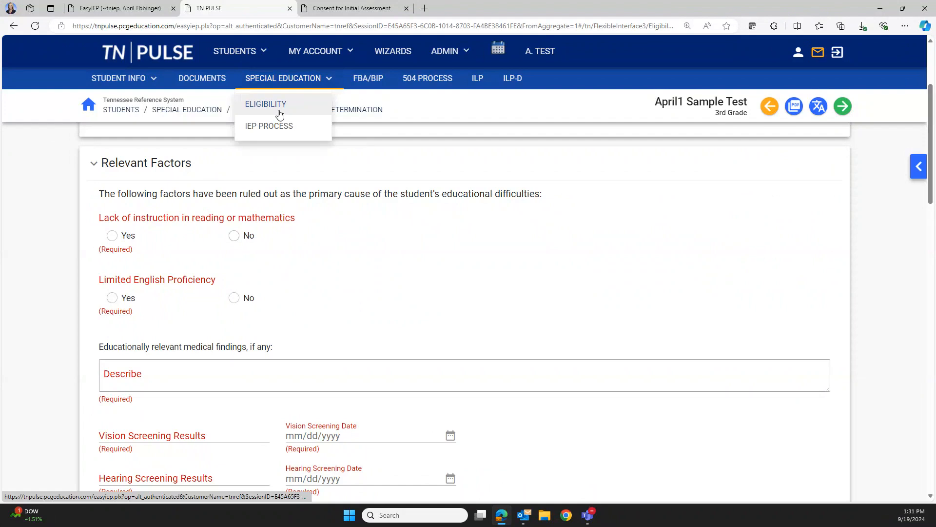
{"action": "left_click", "coordinate": [281, 115]}
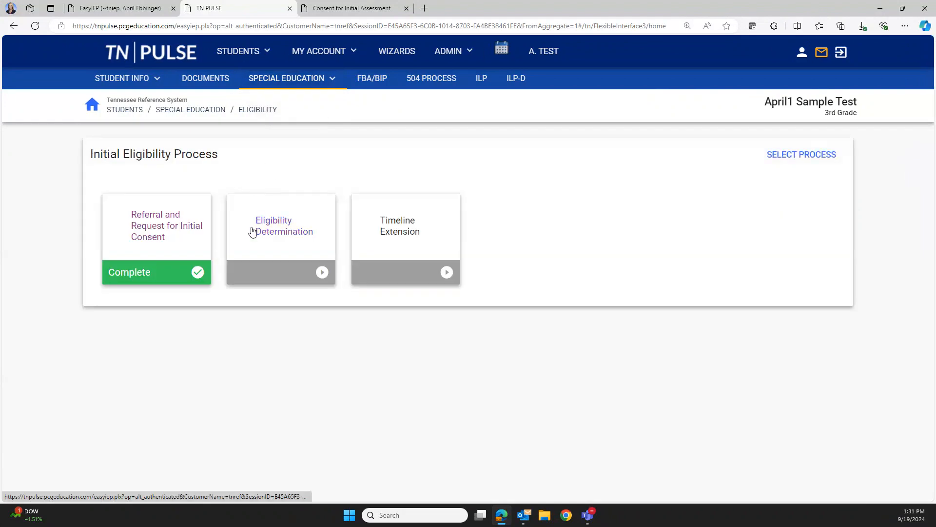
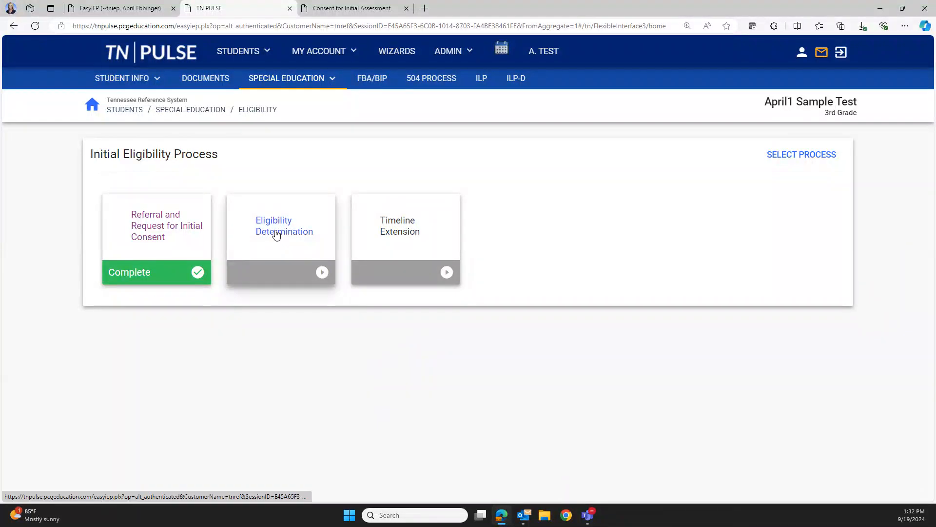
In Eligibility Determination, answer Yes to both relevant factors and enter NA for medical findings
{"action": "left_click", "coordinate": [276, 234]}
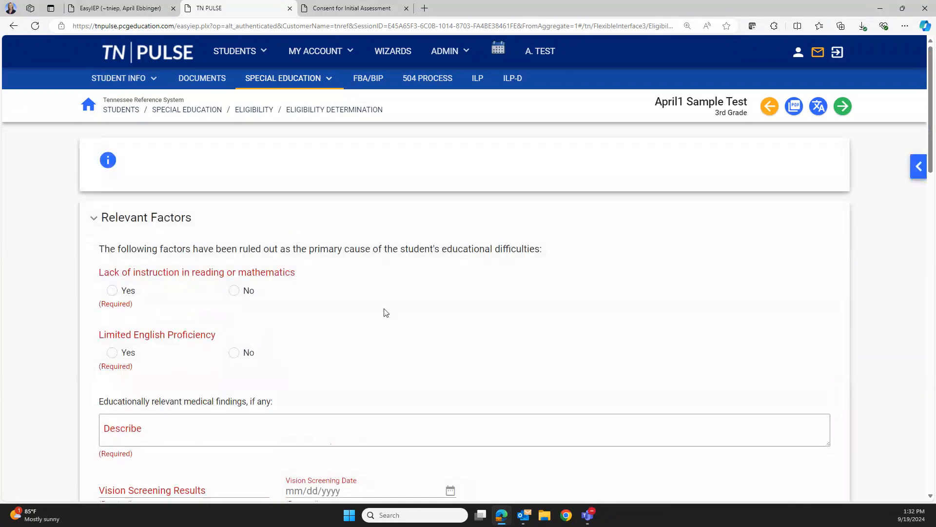
{"action": "left_click", "coordinate": [111, 284]}
{"action": "scroll", "coordinate": [114, 242], "scroll_direction": "down", "scroll_amount": 2}
{"action": "left_click", "coordinate": [114, 234]}
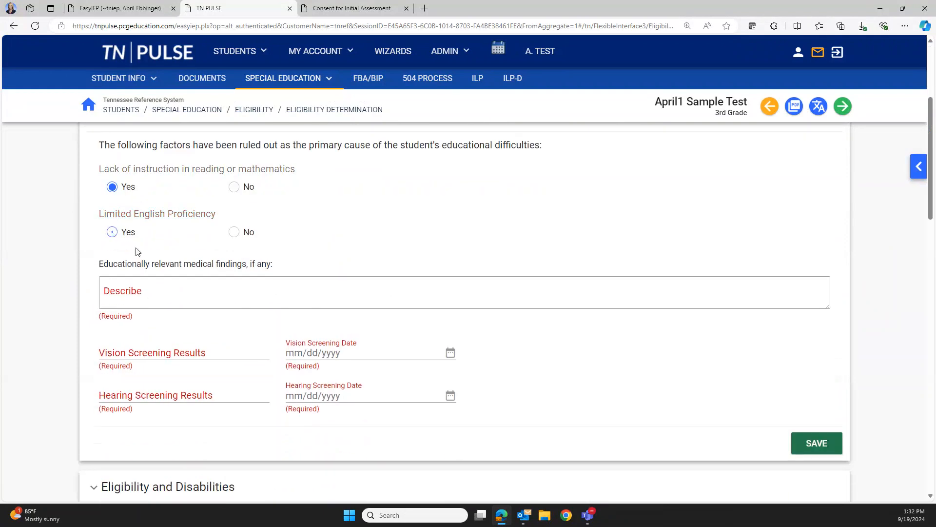
{"action": "left_click", "coordinate": [150, 293]}
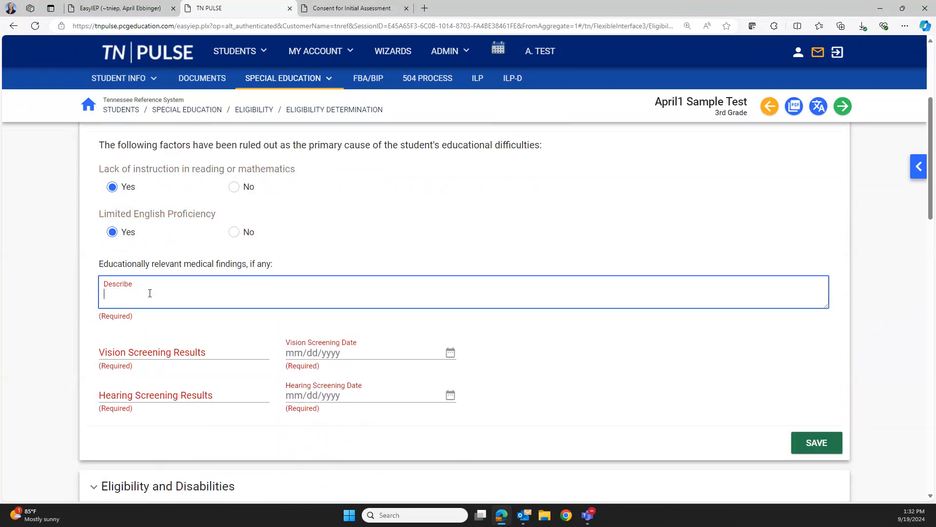
{"action": "type", "text": "NA"}
Record vision and hearing screenings as Within normal limits, both dated 09/19/2024
{"action": "left_click", "coordinate": [195, 351]}
{"action": "scroll", "coordinate": [171, 322], "scroll_direction": "down", "scroll_amount": 1}
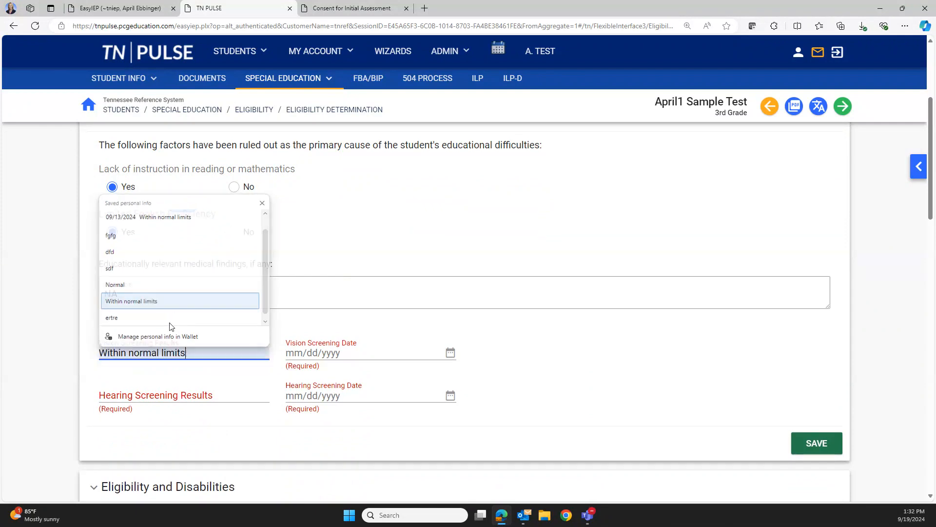
{"action": "left_click", "coordinate": [172, 302]}
{"action": "left_click", "coordinate": [174, 395]}
{"action": "left_click", "coordinate": [195, 341]}
{"action": "left_click", "coordinate": [381, 353]}
{"action": "left_click", "coordinate": [392, 292]}
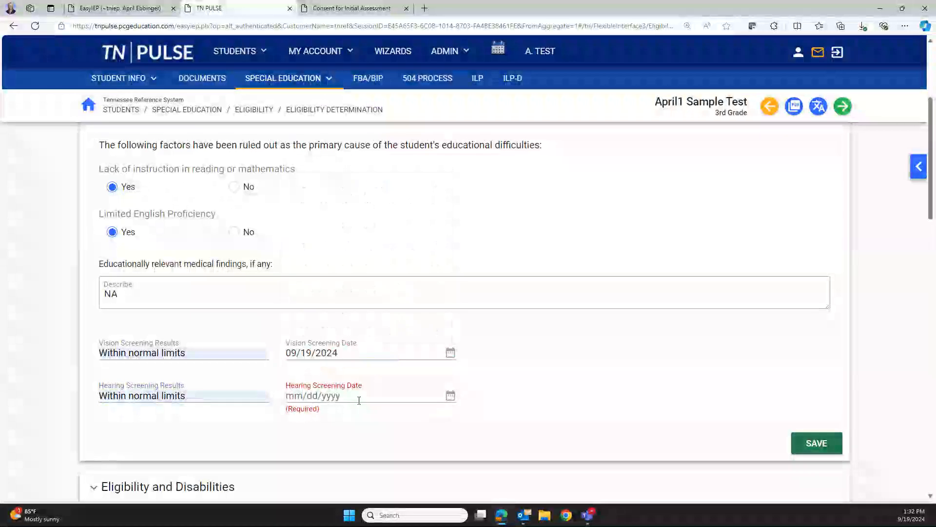
{"action": "left_click", "coordinate": [357, 396]}
{"action": "left_click", "coordinate": [392, 331]}
{"action": "scroll", "coordinate": [445, 282], "scroll_direction": "down", "scroll_amount": 5}
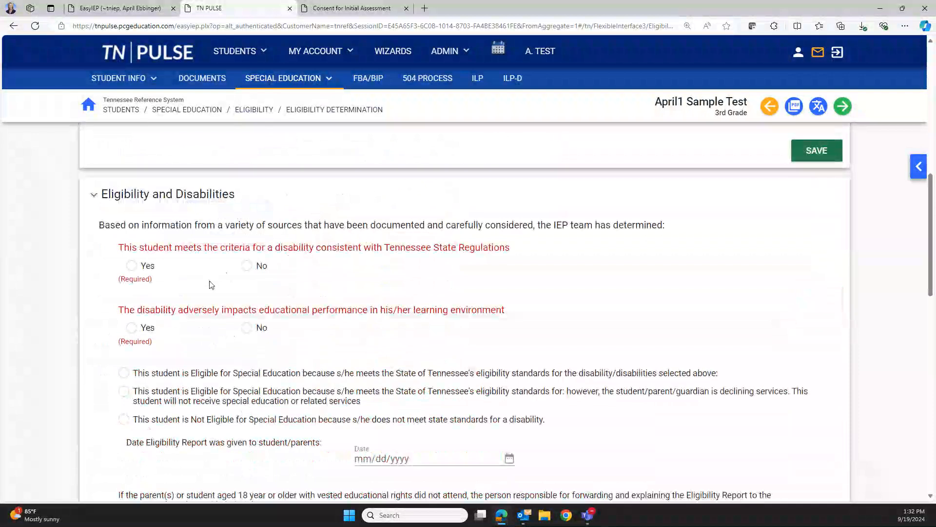
Mark the student eligible with primary Specific Learning Disability in Basic Reading Skills
{"action": "left_click", "coordinate": [132, 265]}
{"action": "left_click", "coordinate": [131, 310]}
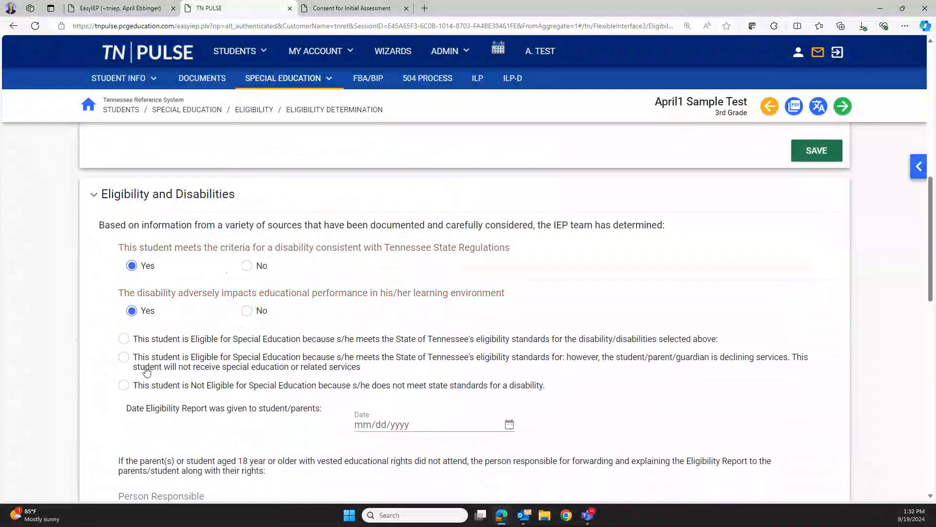
{"action": "left_click", "coordinate": [124, 338]}
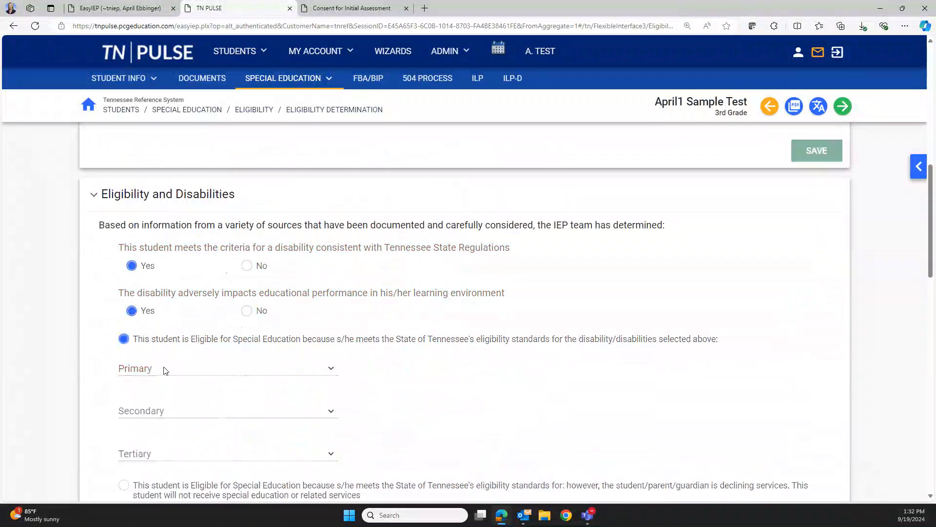
{"action": "left_click", "coordinate": [190, 371]}
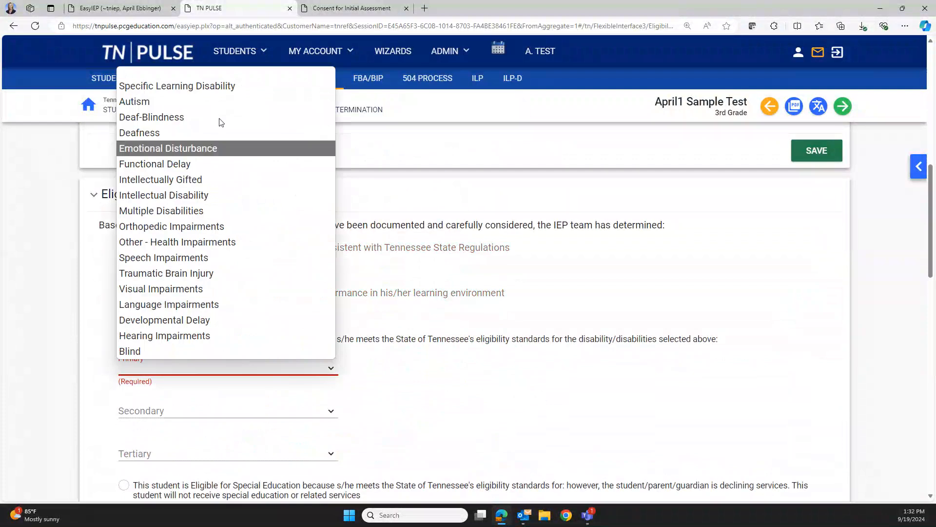
{"action": "left_click", "coordinate": [224, 88]}
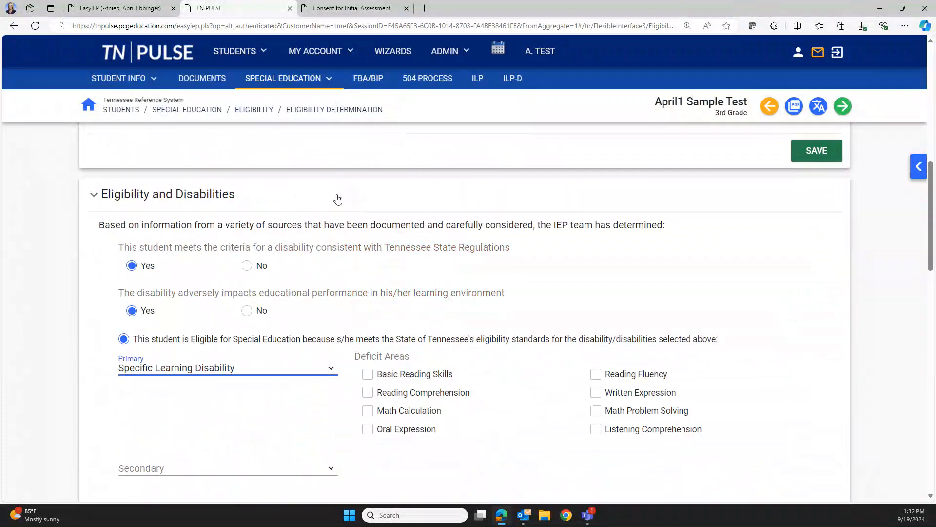
{"action": "scroll", "coordinate": [337, 199], "scroll_direction": "down", "scroll_amount": 2}
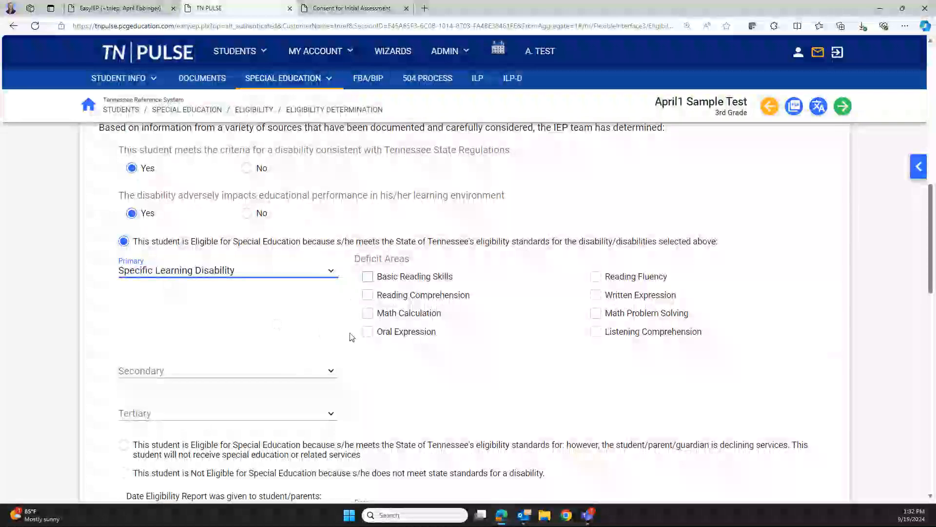
{"action": "left_click", "coordinate": [368, 275]}
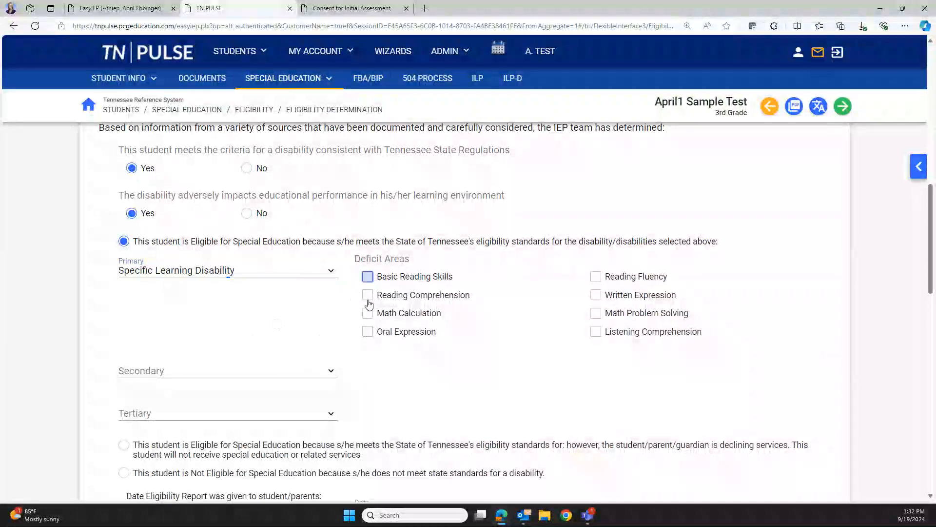
Set report date 09/19/2024, fill Person Responsible from saved entries, and confirm evaluation results documented
{"action": "scroll", "coordinate": [399, 332], "scroll_direction": "down", "scroll_amount": 3}
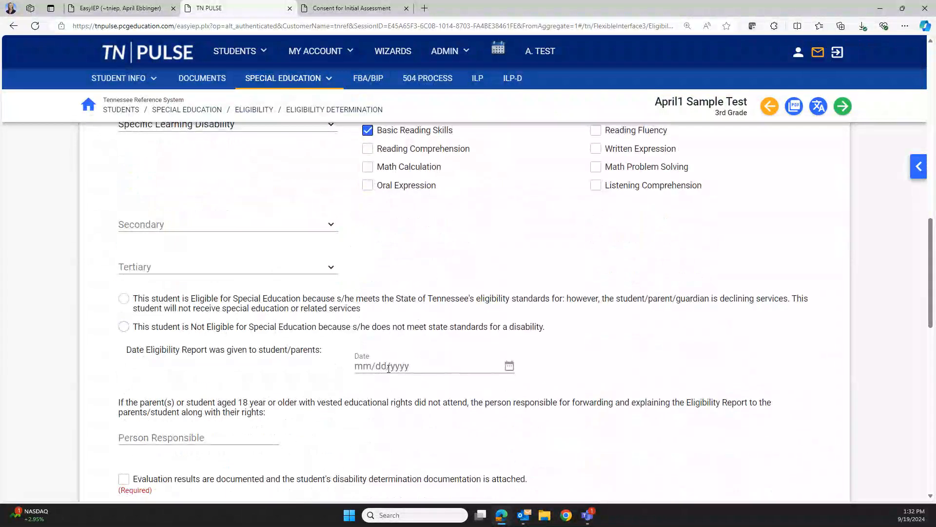
{"action": "left_click", "coordinate": [389, 367]}
{"action": "left_click", "coordinate": [460, 303]}
{"action": "scroll", "coordinate": [292, 342], "scroll_direction": "down", "scroll_amount": 3}
{"action": "left_click", "coordinate": [215, 295]}
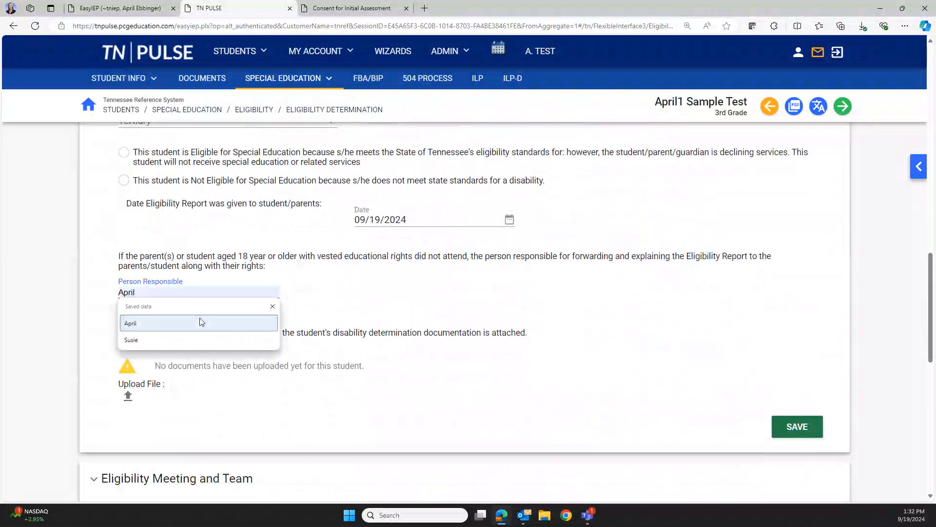
{"action": "left_click", "coordinate": [201, 321]}
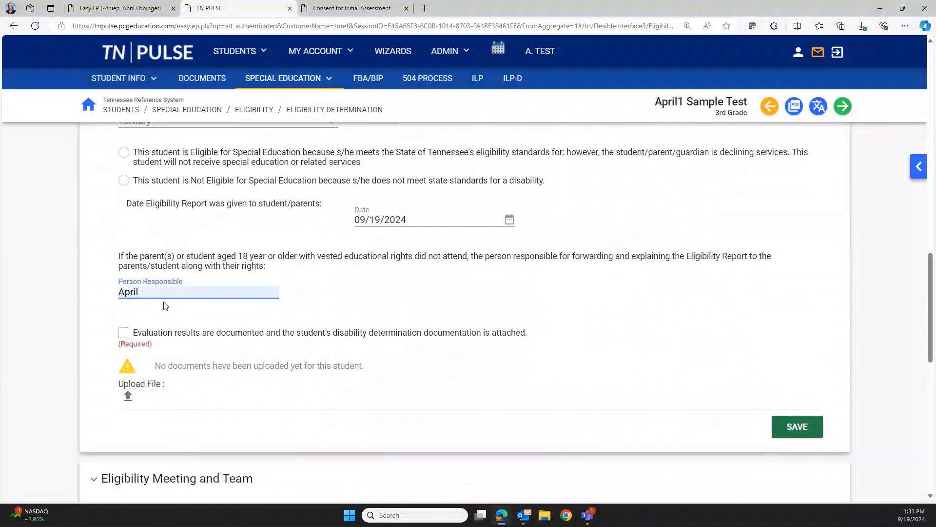
{"action": "scroll", "coordinate": [194, 318], "scroll_direction": "down", "scroll_amount": 1}
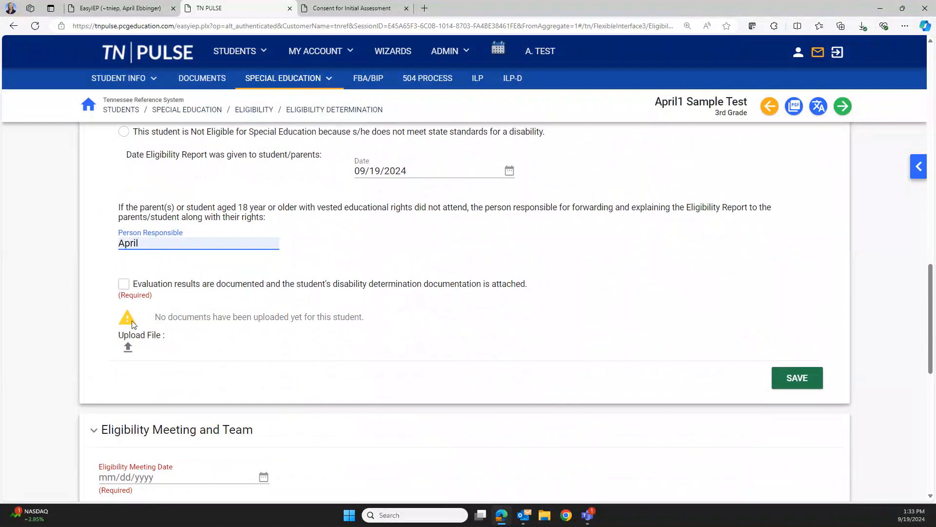
{"action": "left_click", "coordinate": [124, 286]}
{"action": "left_click", "coordinate": [125, 287]}
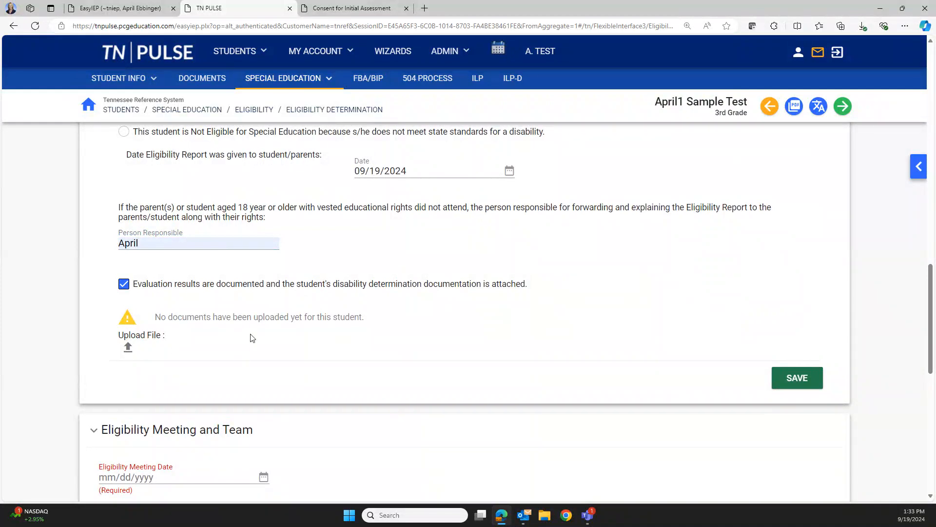
Set the Eligibility Meeting Date to 09/19/2024 and begin Create Final Eligibility Report
{"action": "scroll", "coordinate": [250, 337], "scroll_direction": "down", "scroll_amount": 5}
{"action": "left_click", "coordinate": [215, 234]}
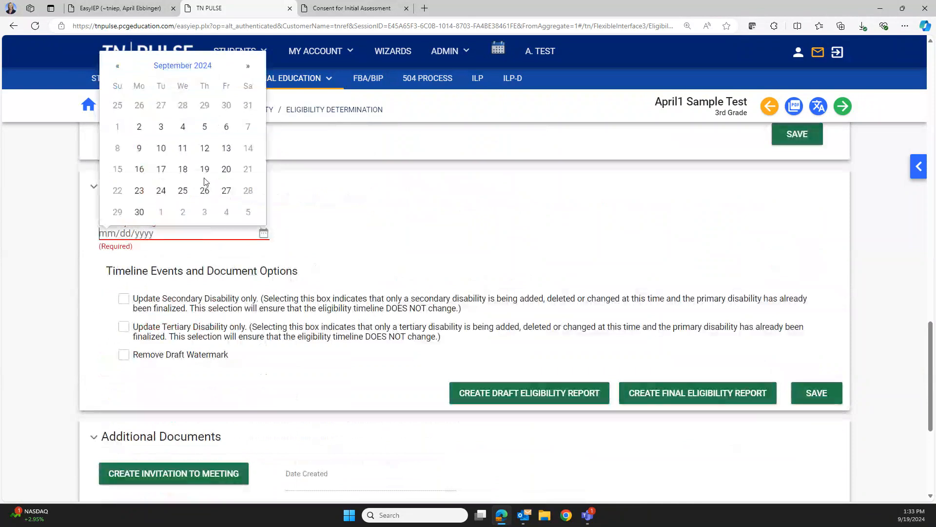
{"action": "left_click", "coordinate": [205, 172]}
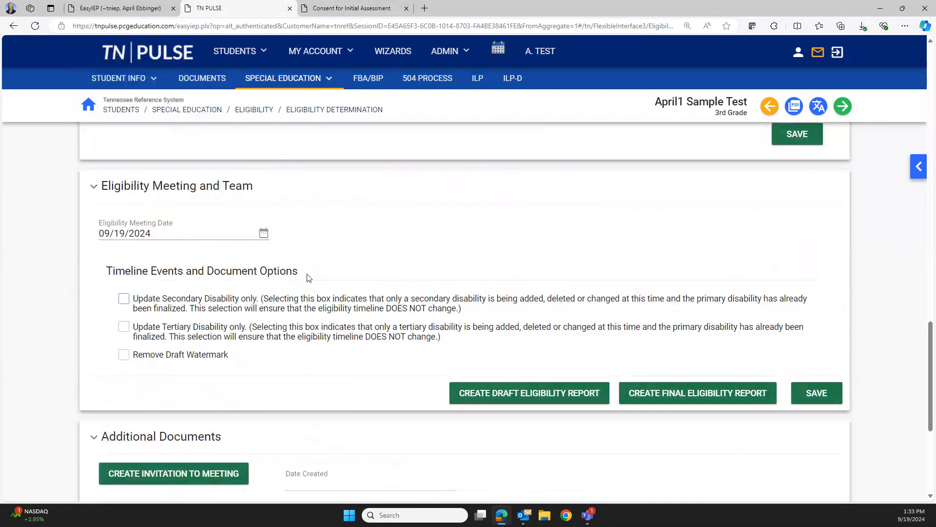
{"action": "left_click", "coordinate": [724, 398]}
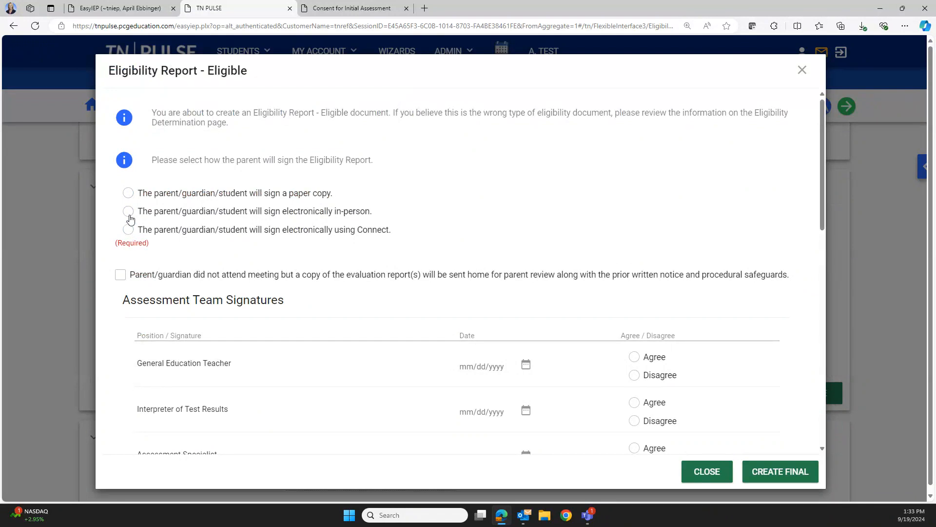
Generate the final Eligibility Report PDF for paper-copy parent signature, then return to TN PULSE
{"action": "left_click", "coordinate": [127, 192]}
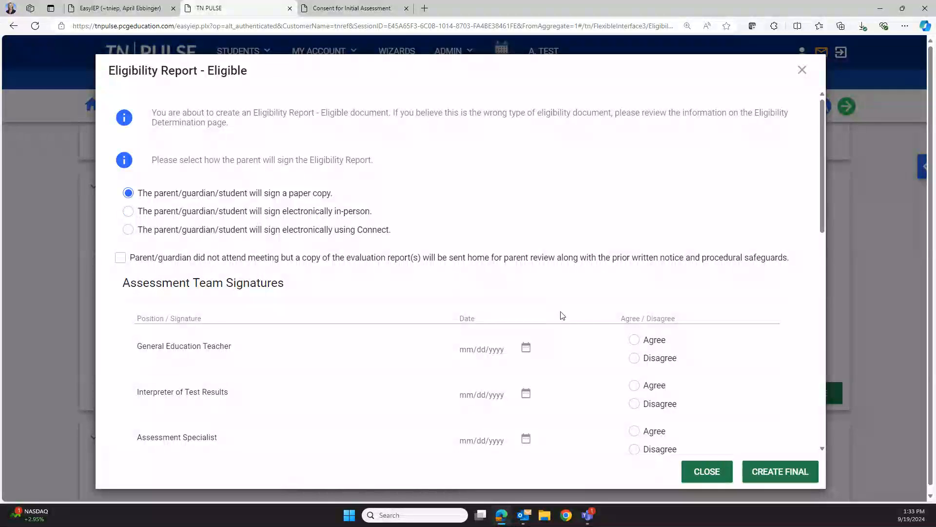
{"action": "scroll", "coordinate": [622, 355], "scroll_direction": "down", "scroll_amount": 5}
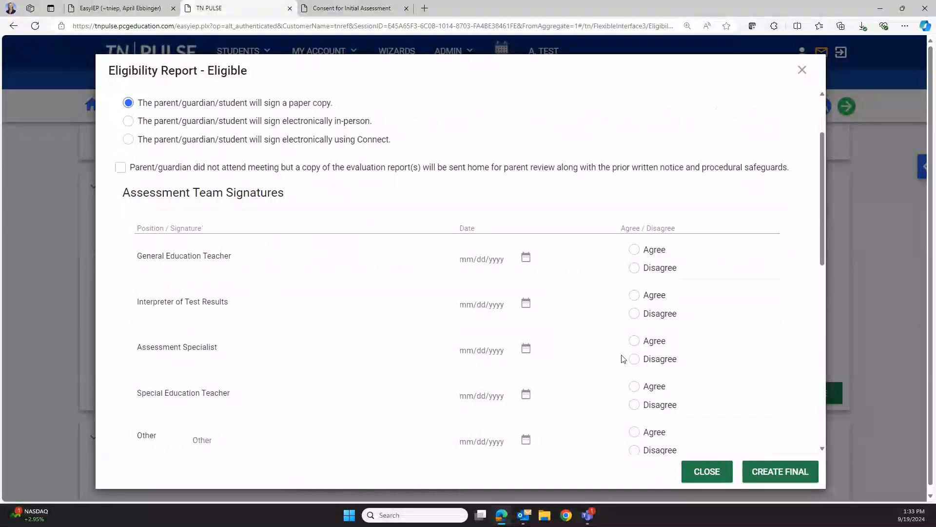
{"action": "left_click", "coordinate": [779, 470]}
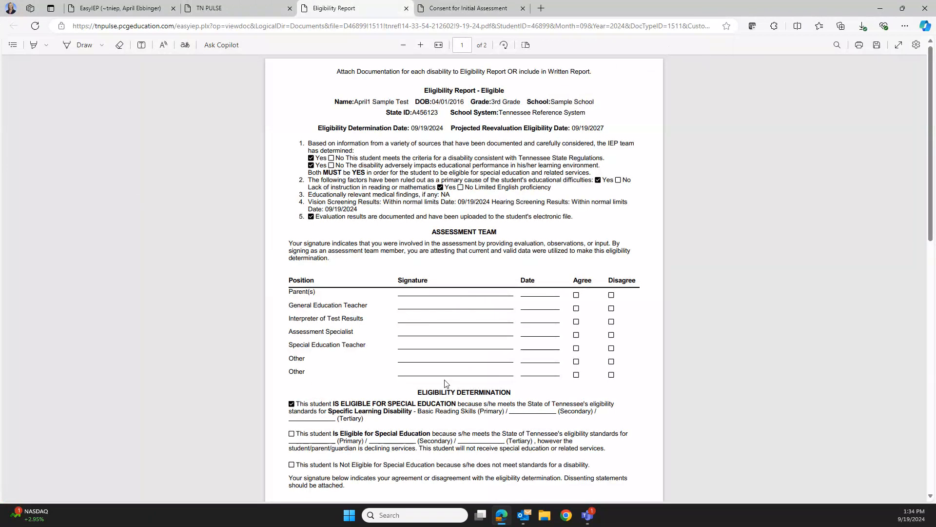
{"action": "left_click", "coordinate": [229, 8]}
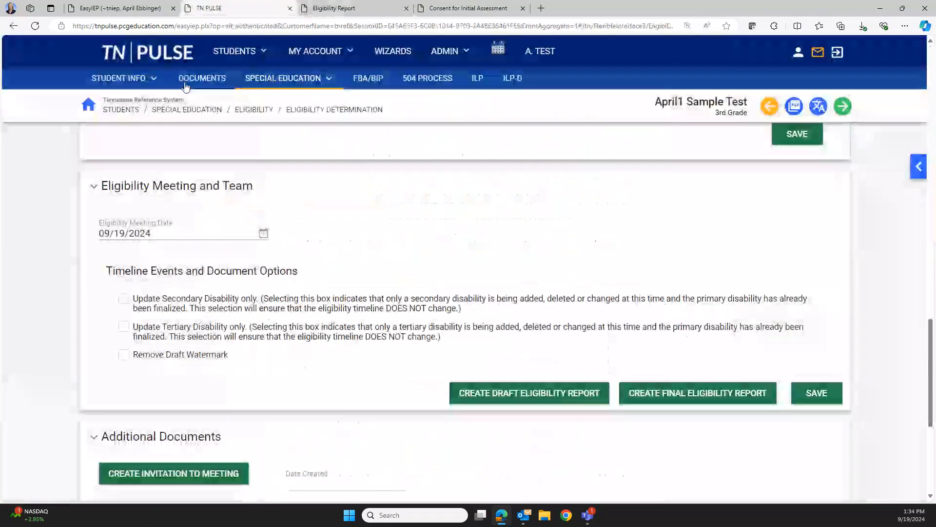
Run a Student Search on first name 'april' to list the matching records
{"action": "mouse_move", "coordinate": [234, 51]}
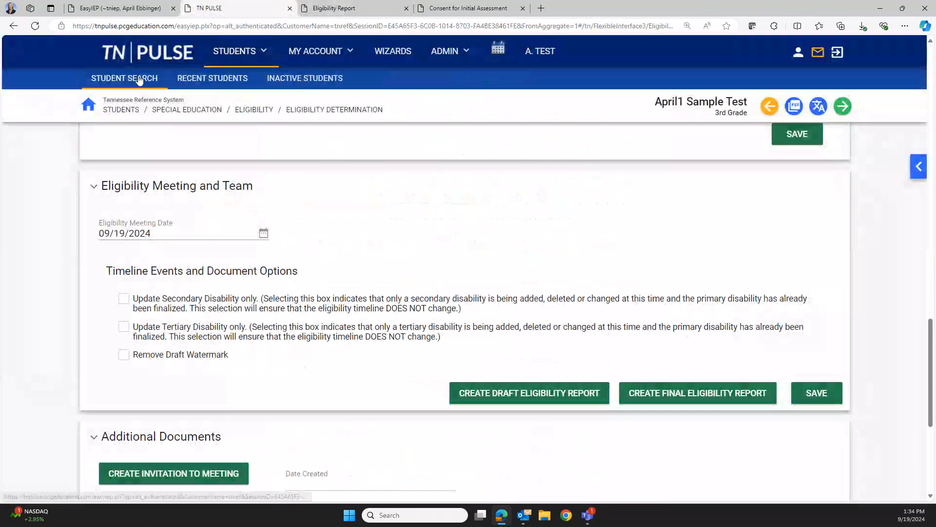
{"action": "left_click", "coordinate": [139, 80]}
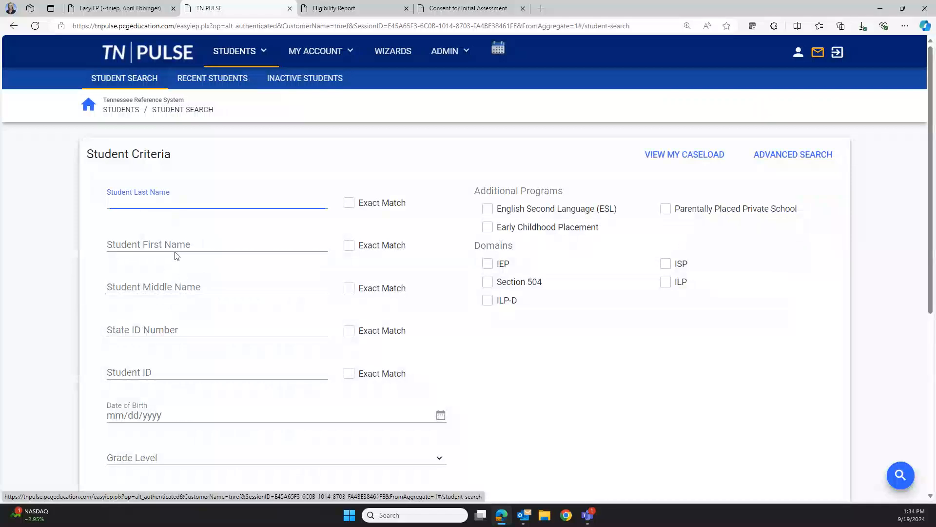
{"action": "left_click", "coordinate": [176, 252]}
{"action": "type", "text": "april"}
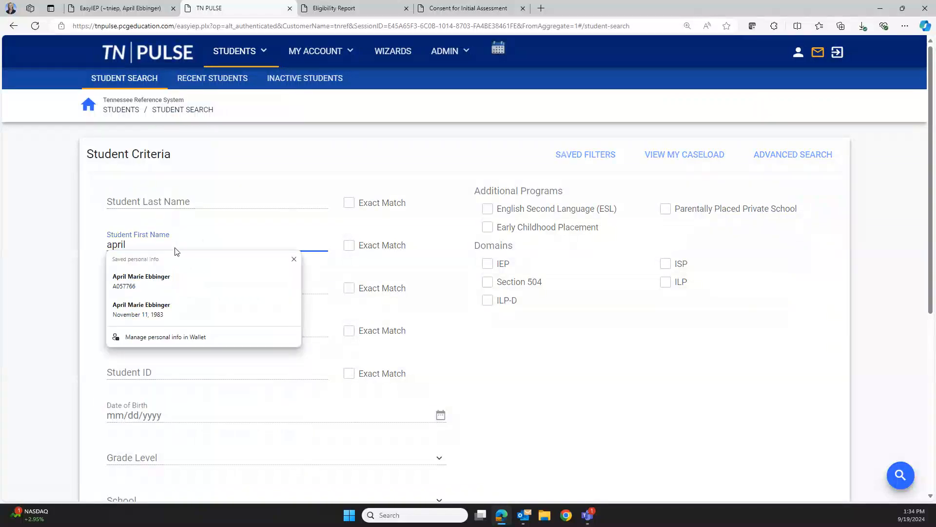
{"action": "key", "text": "Return"}
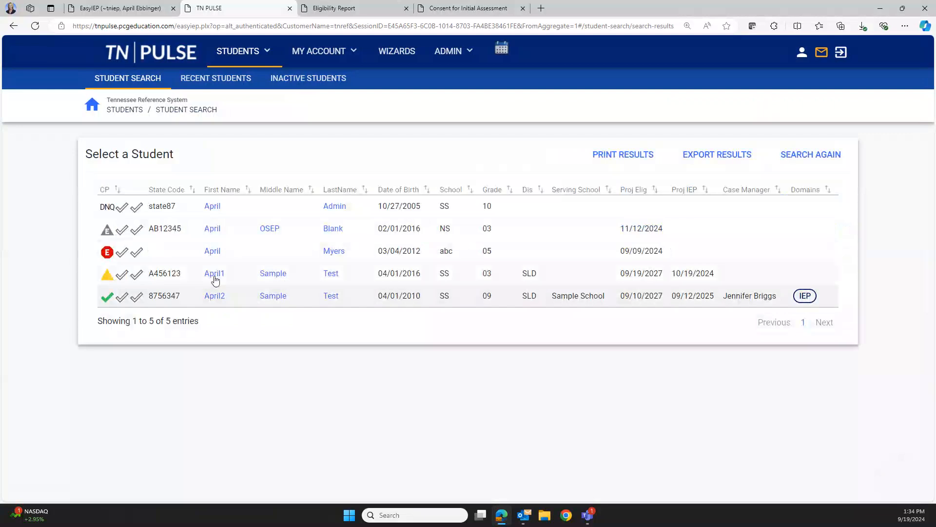
{"action": "mouse_move", "coordinate": [106, 278]}
Open the April2 sample student's record and view its Special Education summary and funding options
{"action": "left_click", "coordinate": [220, 298]}
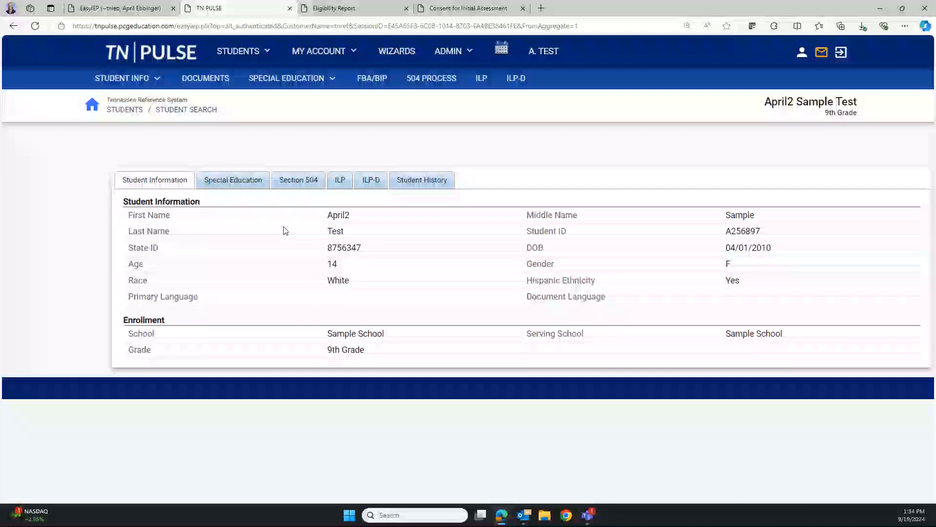
{"action": "left_click", "coordinate": [250, 188]}
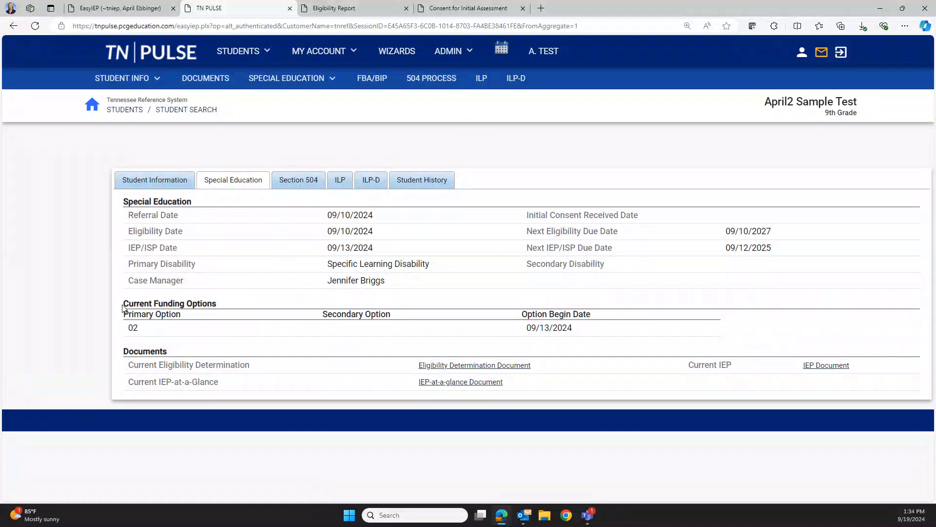
{"action": "left_click_drag", "start_coordinate": [123, 306], "coordinate": [216, 306]}
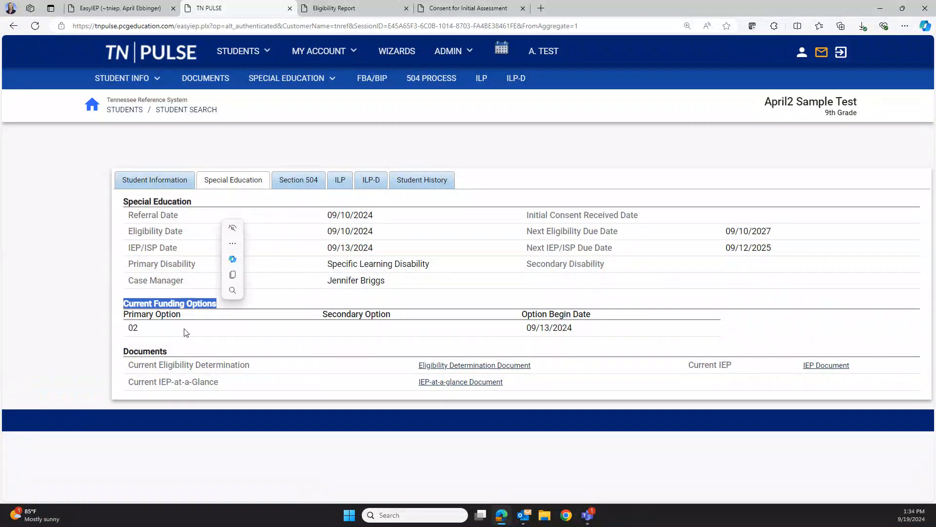
{"action": "left_click", "coordinate": [186, 332]}
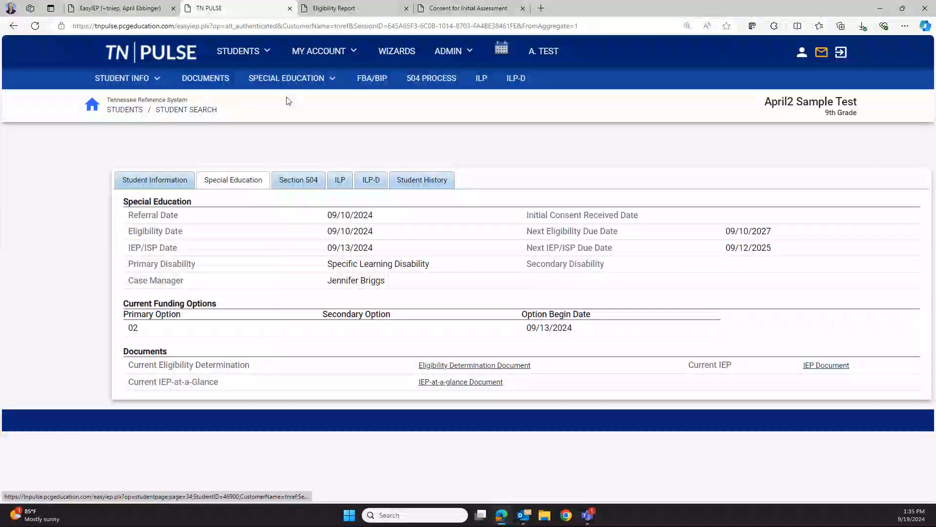
{"action": "mouse_move", "coordinate": [292, 81]}
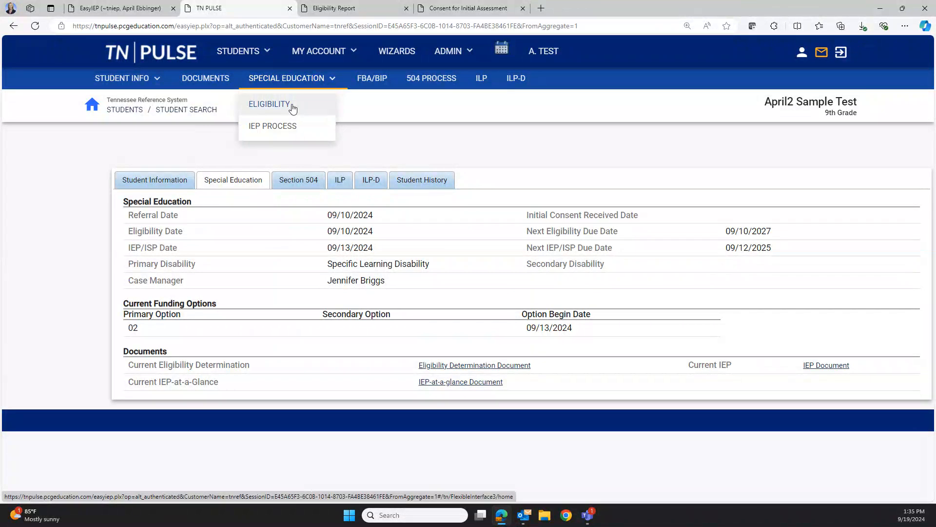
Open the student's Eligibility page with the Re-evaluation Summary Report Process steps
{"action": "left_click", "coordinate": [292, 105]}
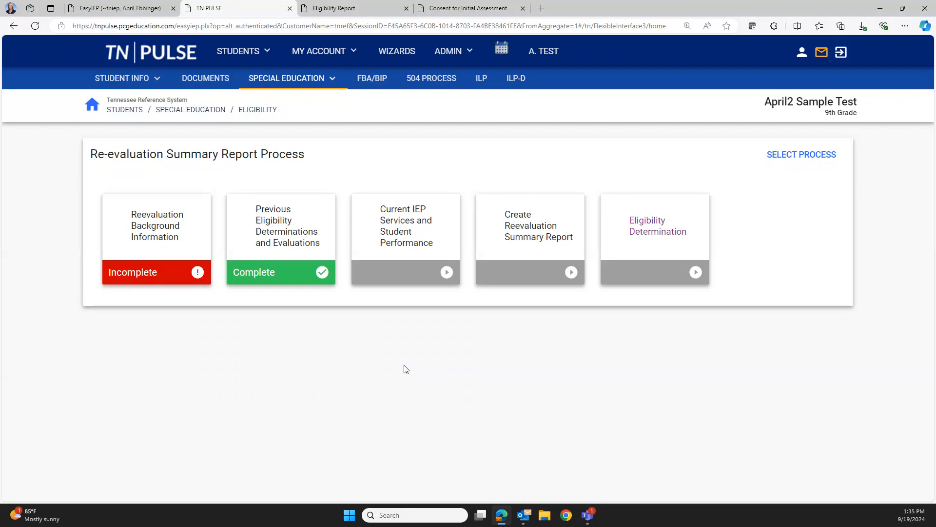
{"action": "left_click", "coordinate": [794, 163]}
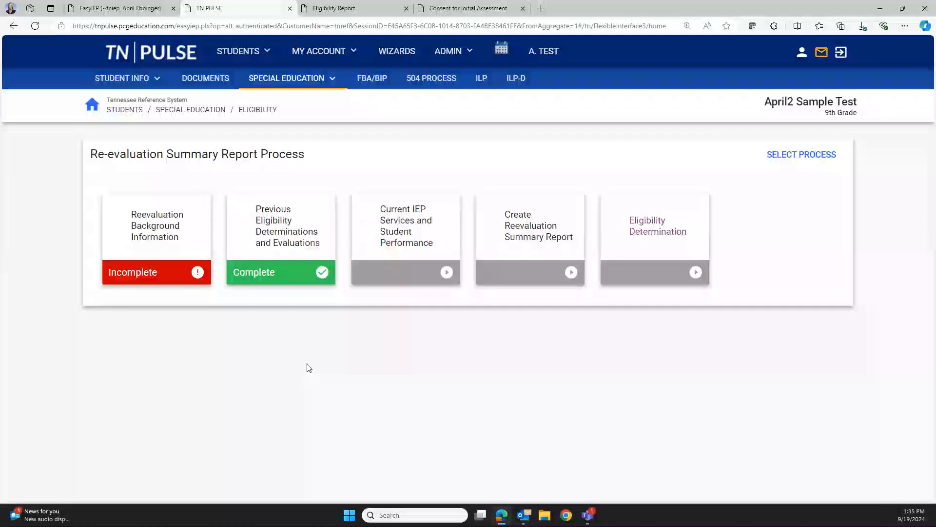
Open and review the Reevaluation Background Information step
{"action": "left_click", "coordinate": [172, 235]}
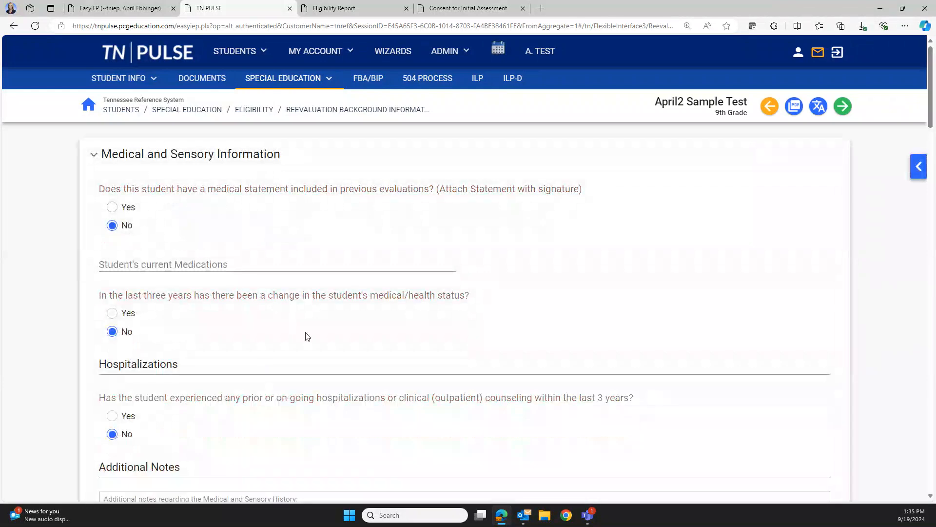
{"action": "scroll", "coordinate": [308, 337], "scroll_direction": "down", "scroll_amount": 3}
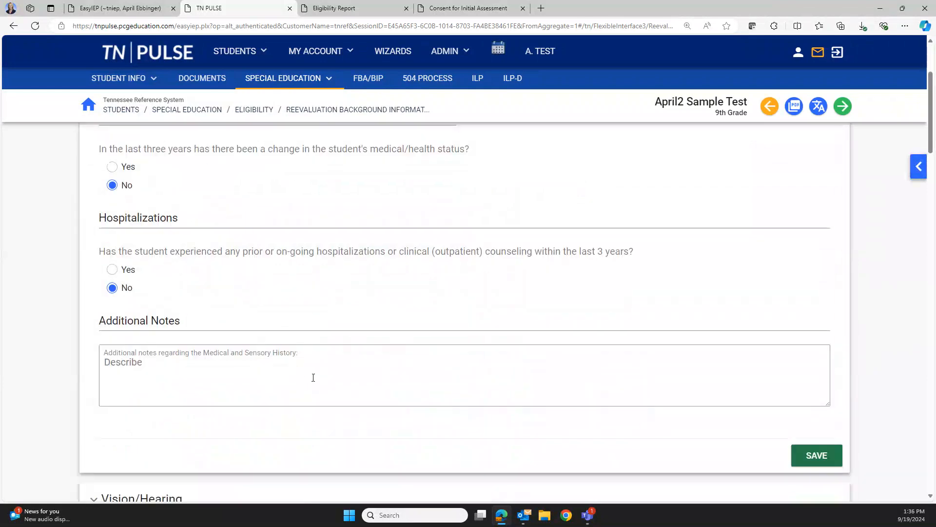
{"action": "scroll", "coordinate": [295, 375], "scroll_direction": "down", "scroll_amount": 10}
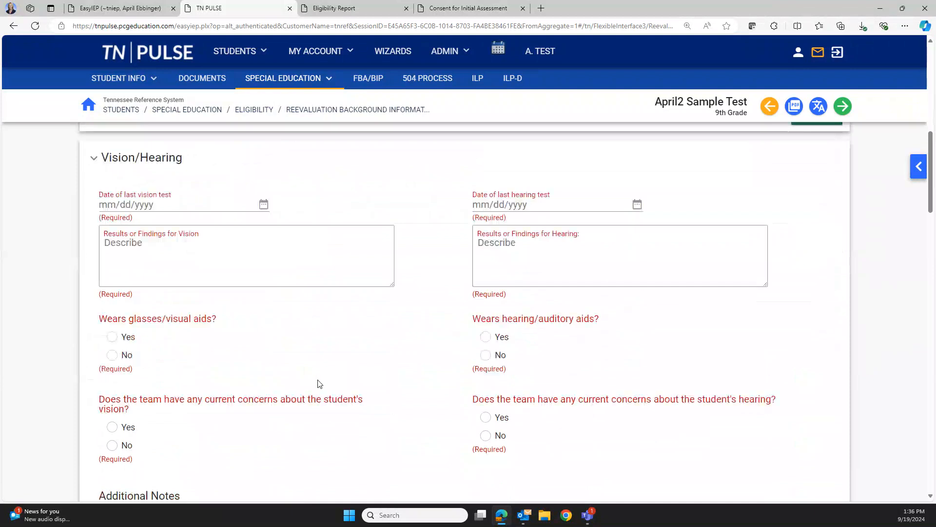
{"action": "scroll", "coordinate": [319, 383], "scroll_direction": "down", "scroll_amount": 6}
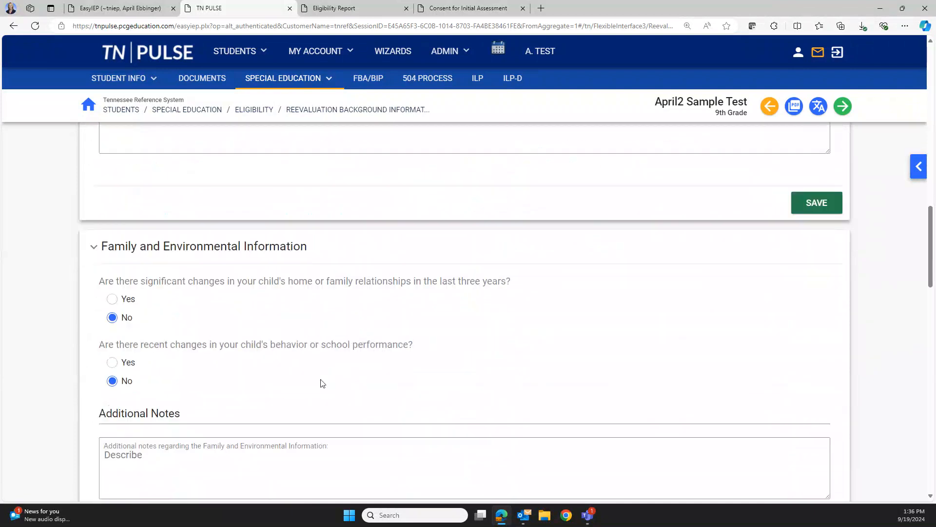
{"action": "scroll", "coordinate": [322, 383], "scroll_direction": "down", "scroll_amount": 5}
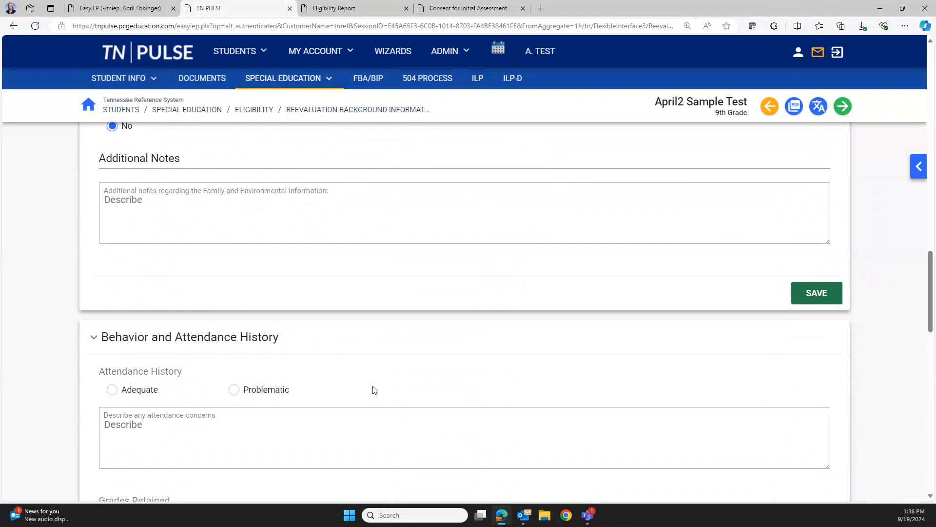
Move through Previous Eligibility Determinations to the Create Reevaluation Summary Report step
{"action": "left_click", "coordinate": [917, 171]}
{"action": "left_click", "coordinate": [725, 224]}
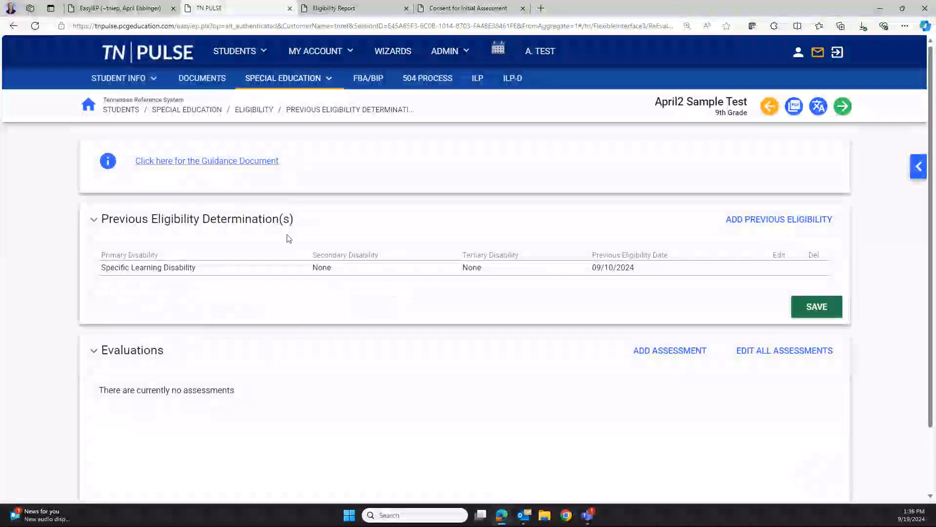
{"action": "scroll", "coordinate": [336, 356], "scroll_direction": "down", "scroll_amount": 1}
{"action": "scroll", "coordinate": [339, 355], "scroll_direction": "down", "scroll_amount": 1}
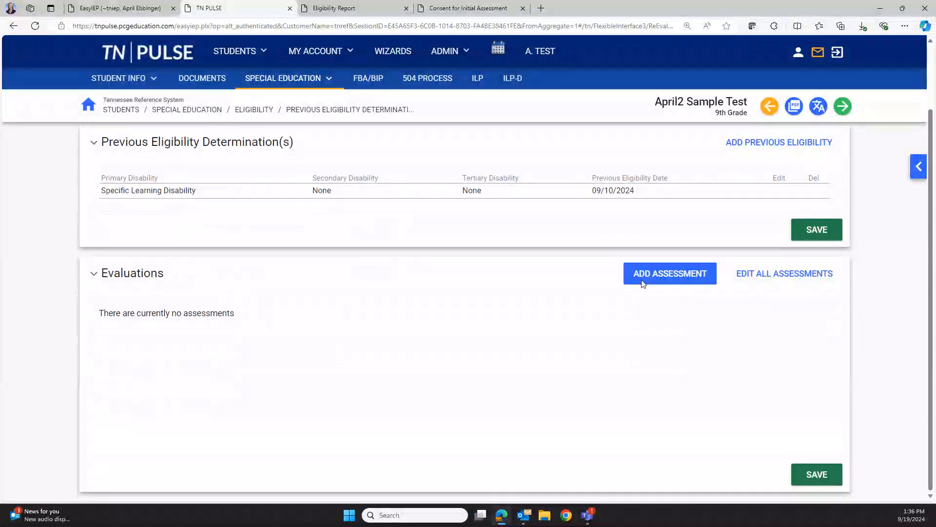
{"action": "left_click", "coordinate": [919, 166]}
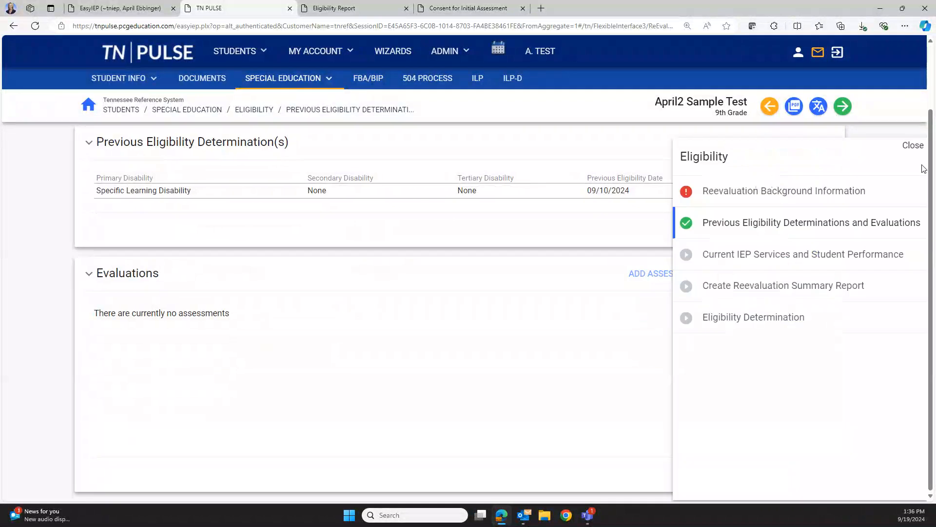
{"action": "left_click", "coordinate": [754, 287]}
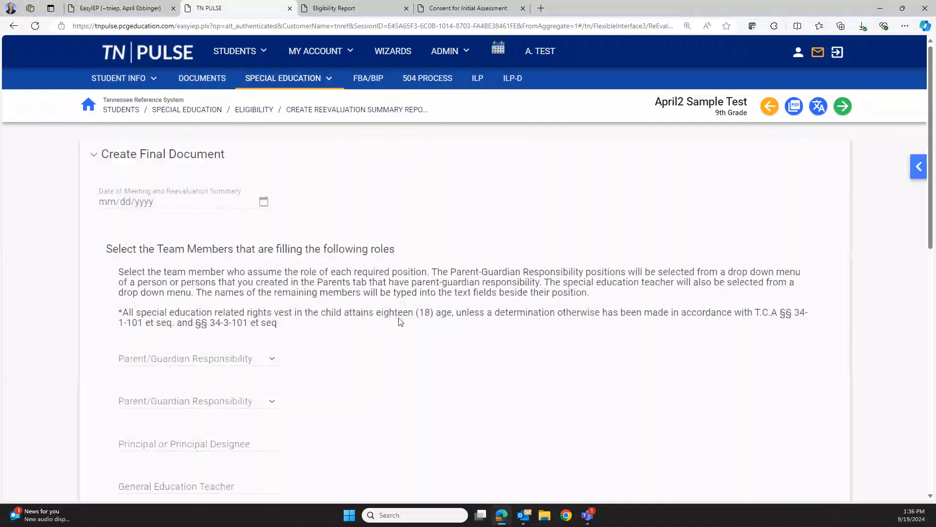
Set the meeting date to 09/19/2024 and assign the parent to the first guardian role
{"action": "left_click", "coordinate": [194, 205]}
{"action": "left_click", "coordinate": [205, 326]}
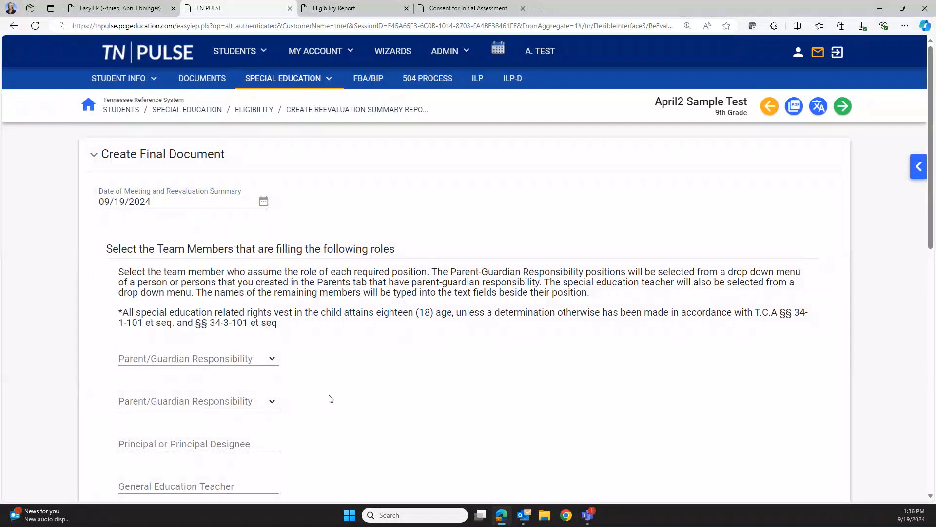
{"action": "scroll", "coordinate": [330, 378], "scroll_direction": "down", "scroll_amount": 2}
{"action": "left_click", "coordinate": [203, 262]}
{"action": "left_click", "coordinate": [201, 291]}
Record that more disability data is needed and that a new evaluation is required
{"action": "scroll", "coordinate": [353, 347], "scroll_direction": "down", "scroll_amount": 3}
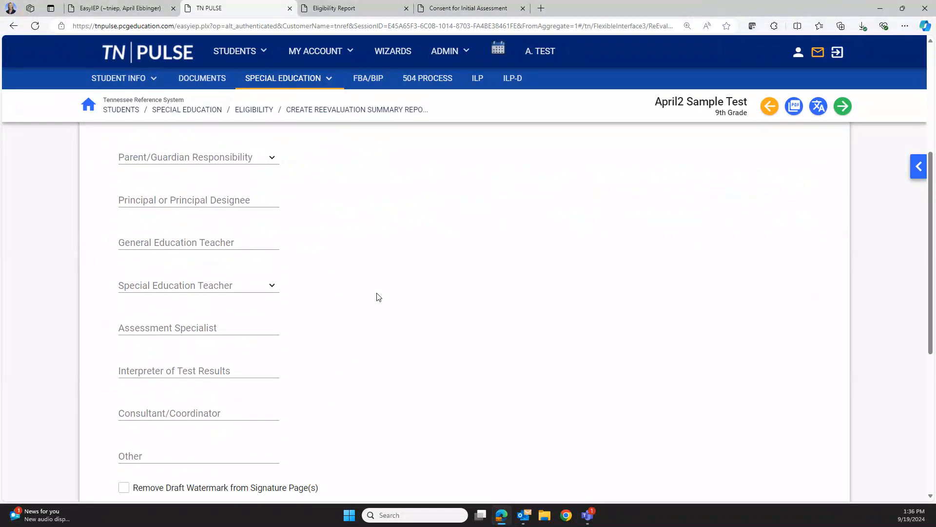
{"action": "scroll", "coordinate": [378, 299], "scroll_direction": "down", "scroll_amount": 6}
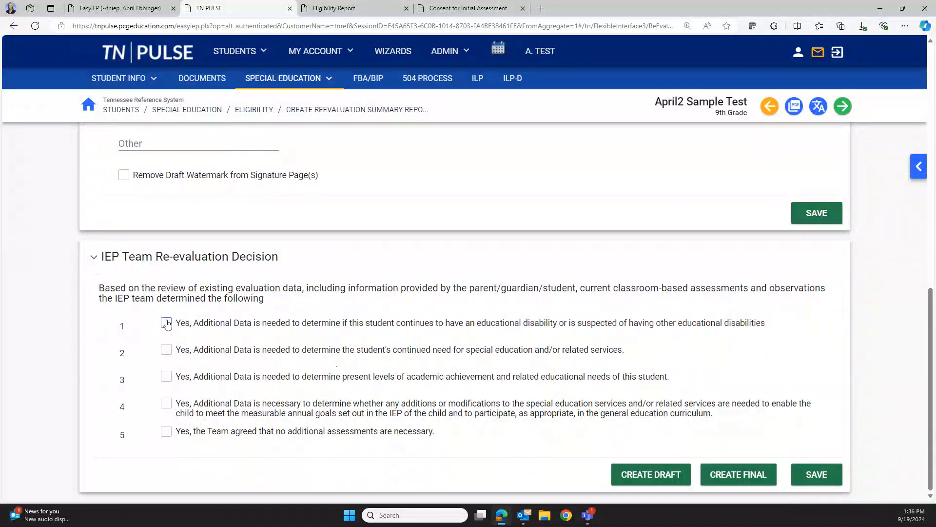
{"action": "left_click", "coordinate": [185, 323]}
{"action": "scroll", "coordinate": [362, 326], "scroll_direction": "down", "scroll_amount": 5}
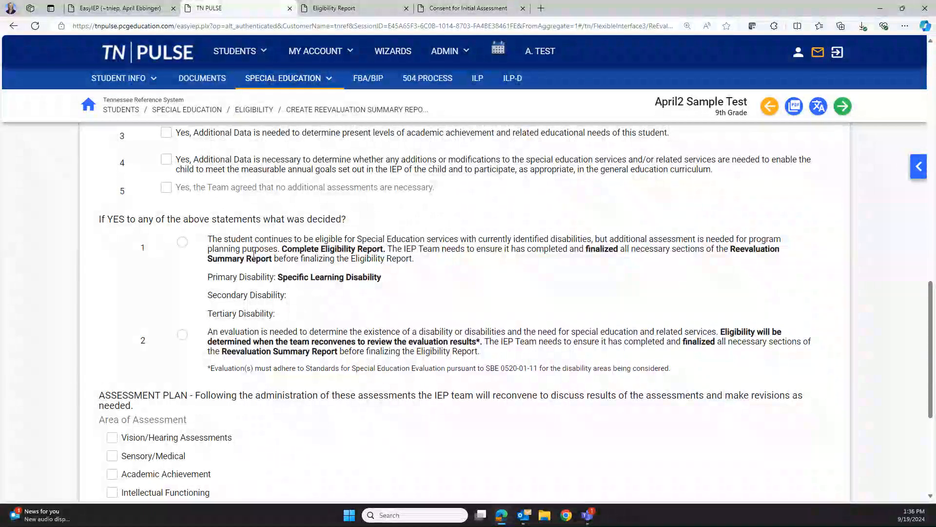
{"action": "left_click", "coordinate": [182, 334]}
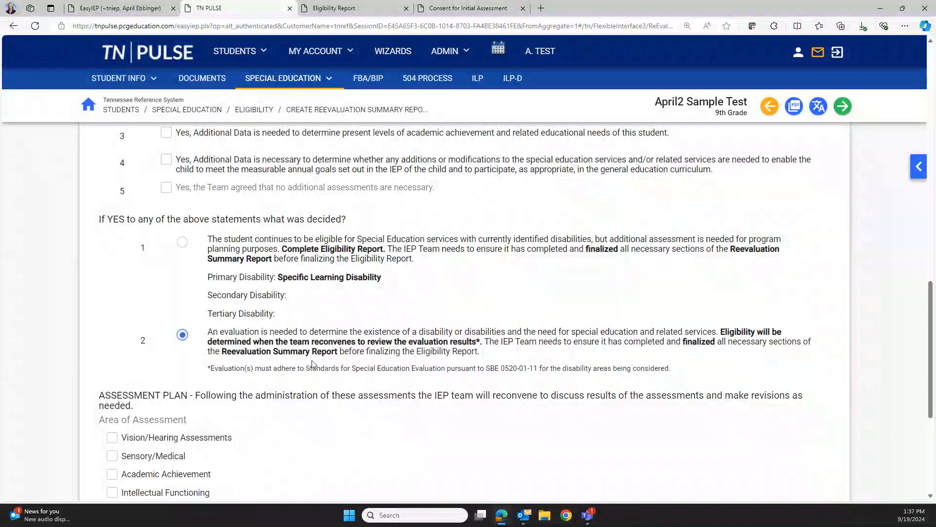
Add Intellectual Functioning and Academic Achievement to the assessment plan before leaving for Documents
{"action": "scroll", "coordinate": [313, 364], "scroll_direction": "down", "scroll_amount": 1}
{"action": "scroll", "coordinate": [312, 364], "scroll_direction": "down", "scroll_amount": 2}
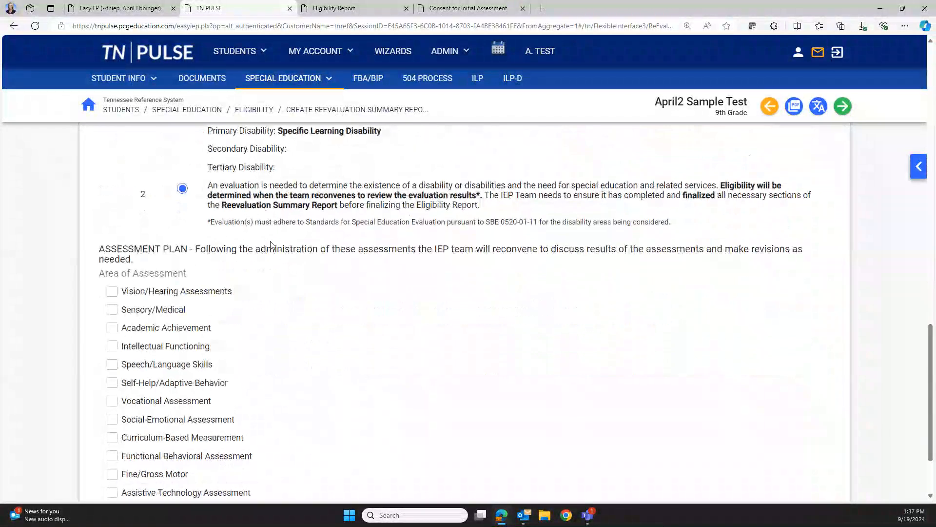
{"action": "scroll", "coordinate": [113, 309], "scroll_direction": "down", "scroll_amount": 2}
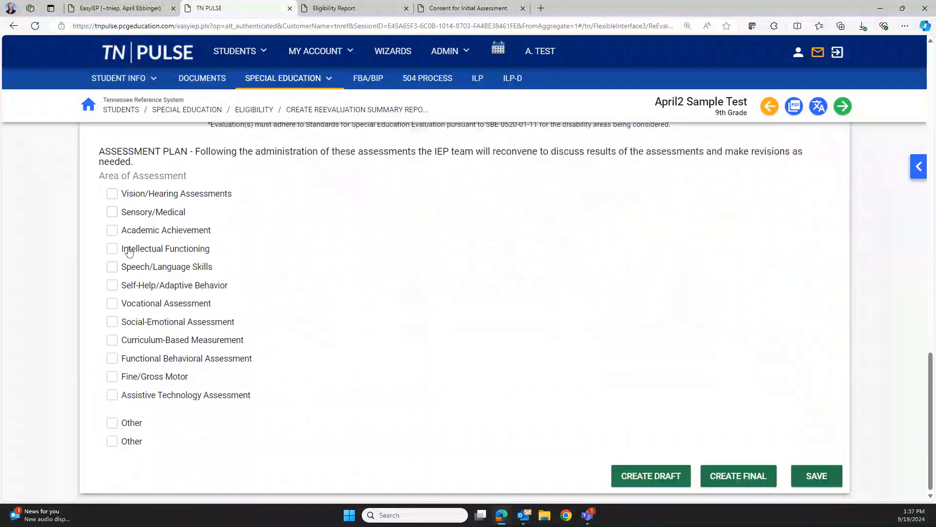
{"action": "left_click", "coordinate": [112, 247]}
{"action": "left_click", "coordinate": [112, 230]}
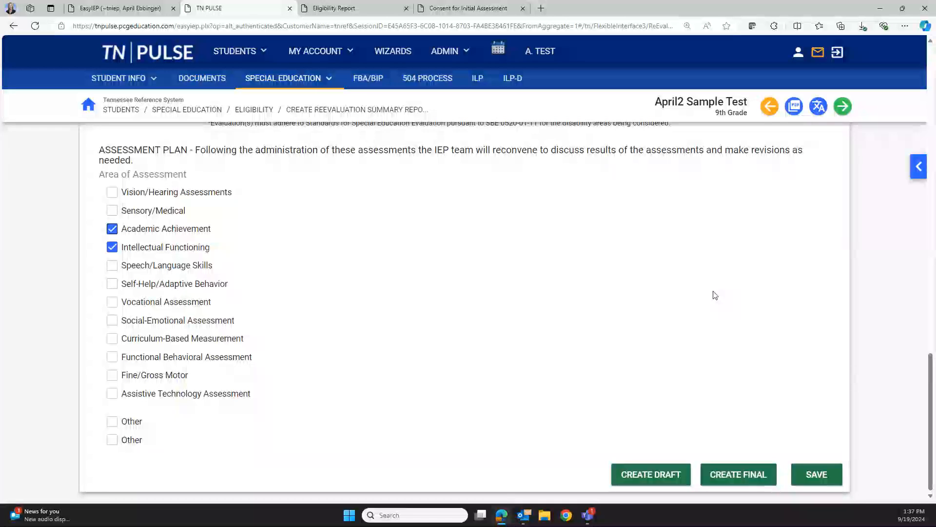
{"action": "left_click", "coordinate": [201, 85]}
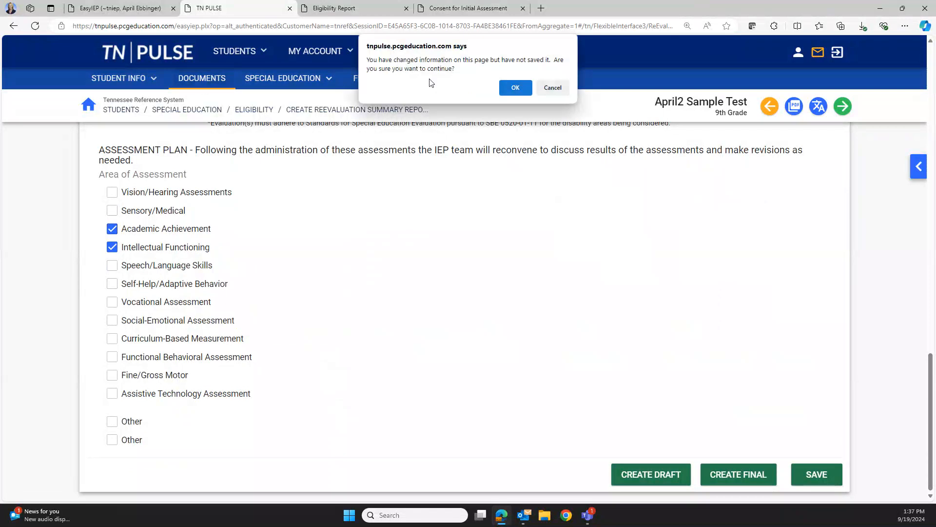
Discard the unsaved summary changes and browse the student's Documents list
{"action": "left_click", "coordinate": [512, 87]}
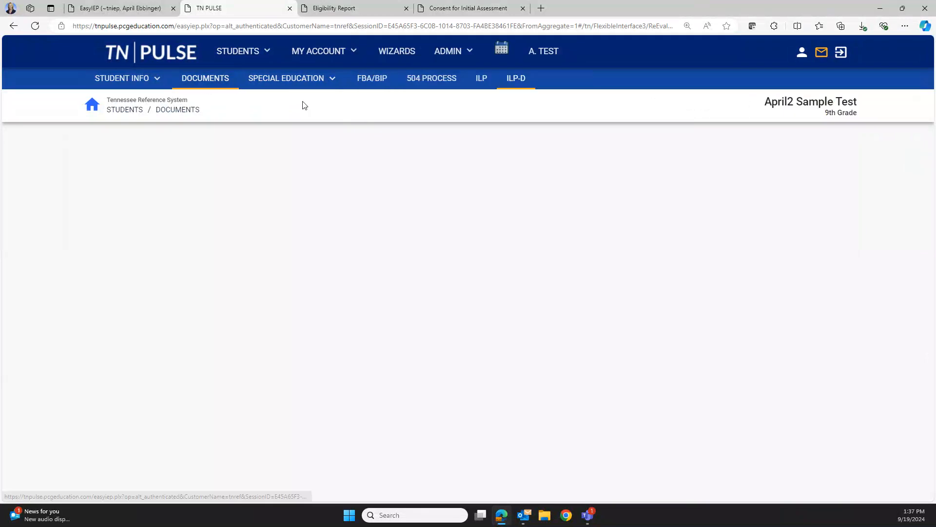
{"action": "left_click", "coordinate": [218, 80]}
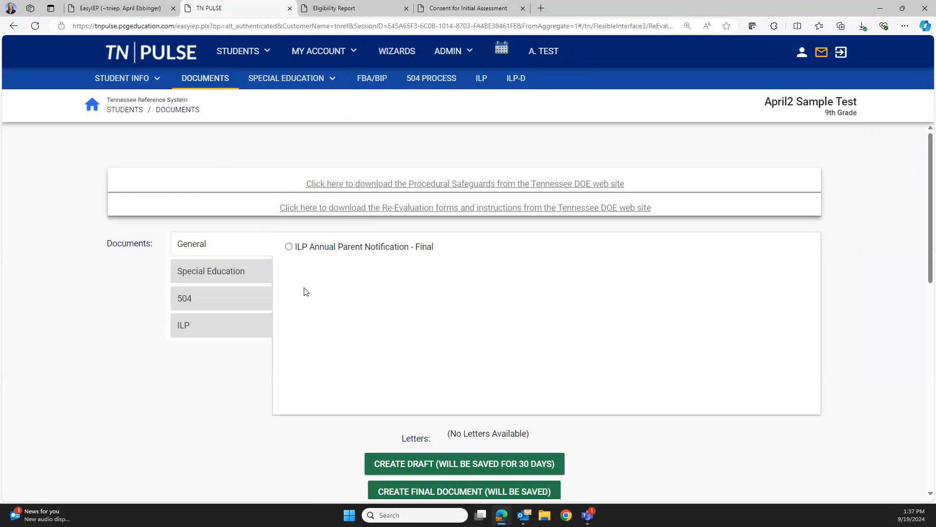
{"action": "scroll", "coordinate": [303, 291], "scroll_direction": "down", "scroll_amount": 8}
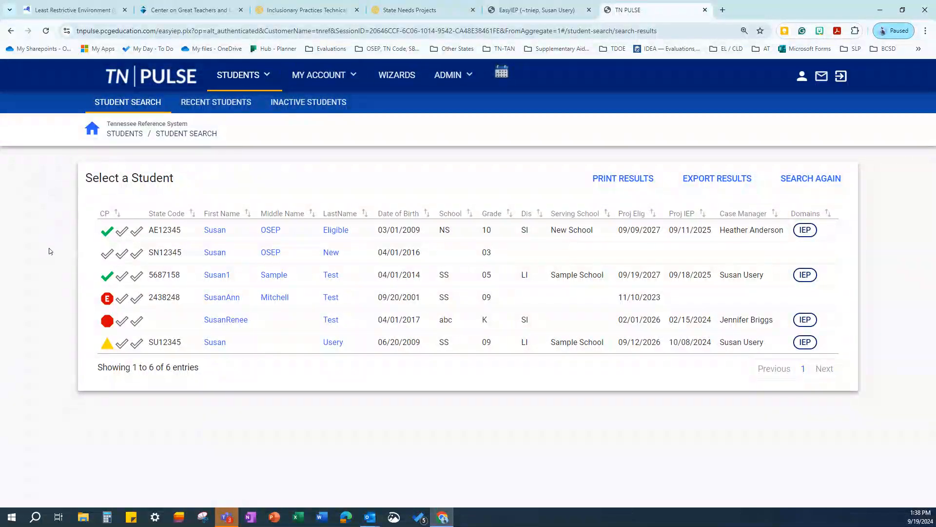
Open Susan1's student record and go to Special Education > IEP Process
{"action": "left_click", "coordinate": [216, 276]}
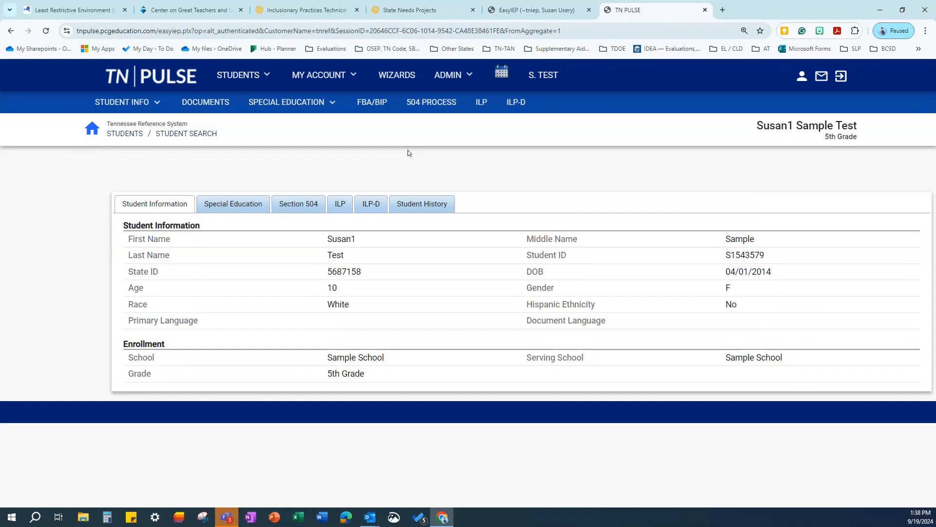
{"action": "left_click", "coordinate": [307, 105]}
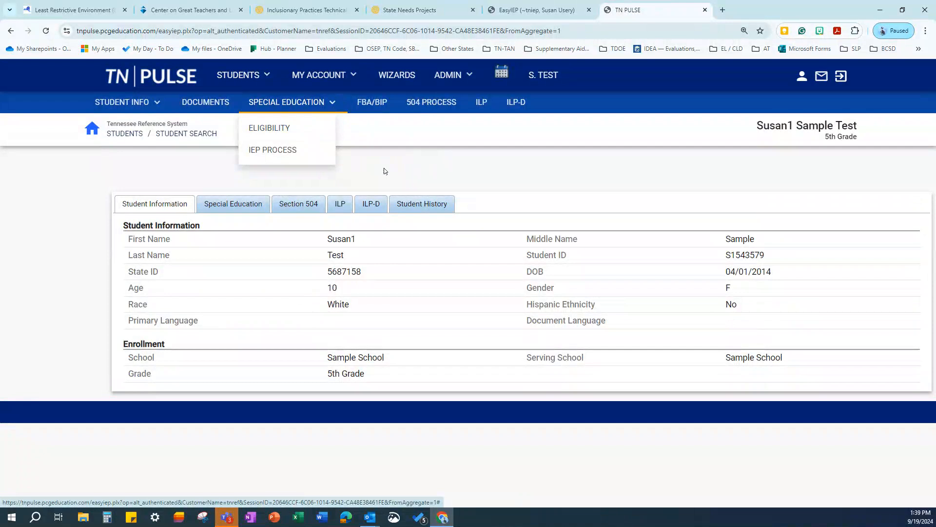
{"action": "left_click", "coordinate": [320, 152]}
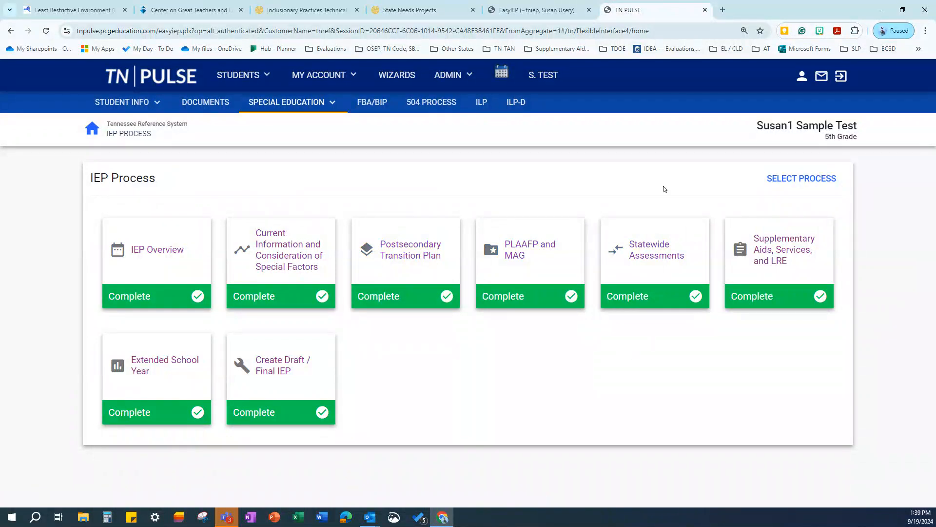
In IEP Overview, keep purpose IEP Addendum, set the meeting date to 09/30/2024, and save
{"action": "left_click", "coordinate": [155, 252]}
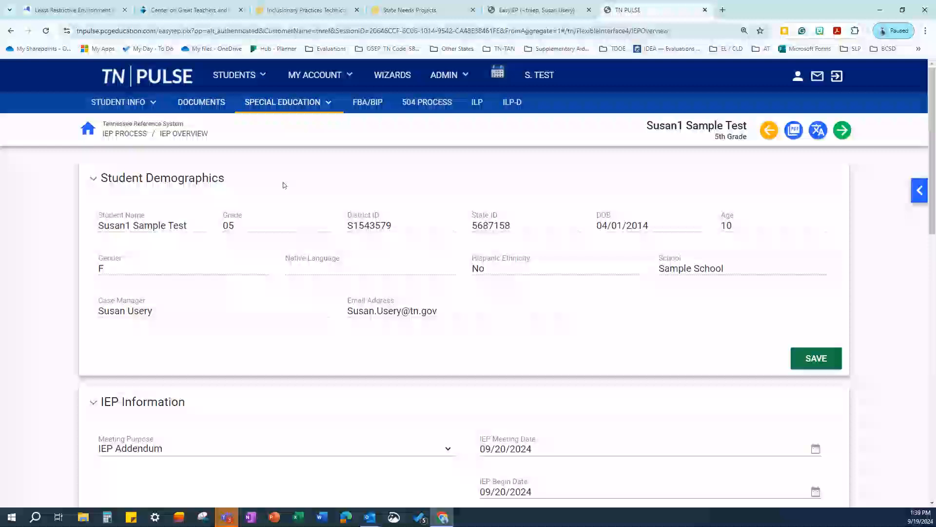
{"action": "scroll", "coordinate": [282, 183], "scroll_direction": "down", "scroll_amount": 2}
{"action": "scroll", "coordinate": [271, 188], "scroll_direction": "up", "scroll_amount": 3}
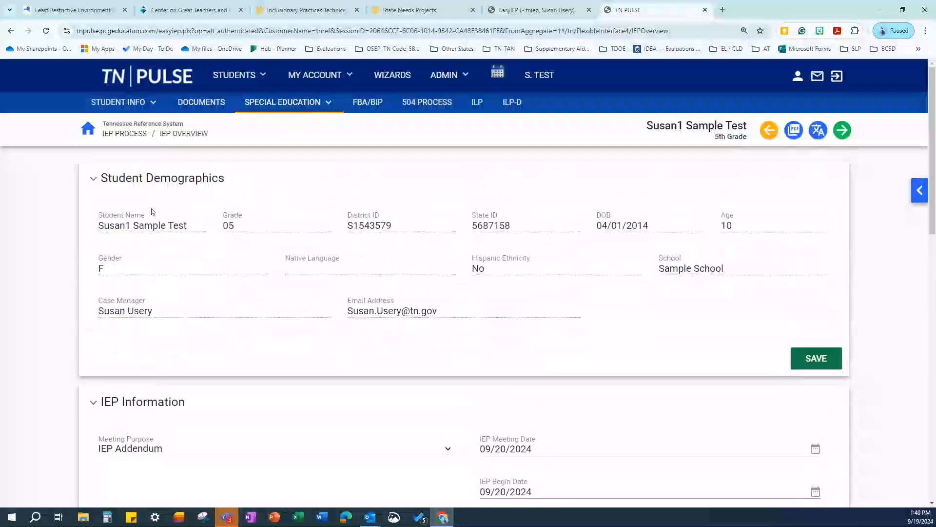
{"action": "scroll", "coordinate": [331, 245], "scroll_direction": "down", "scroll_amount": 4}
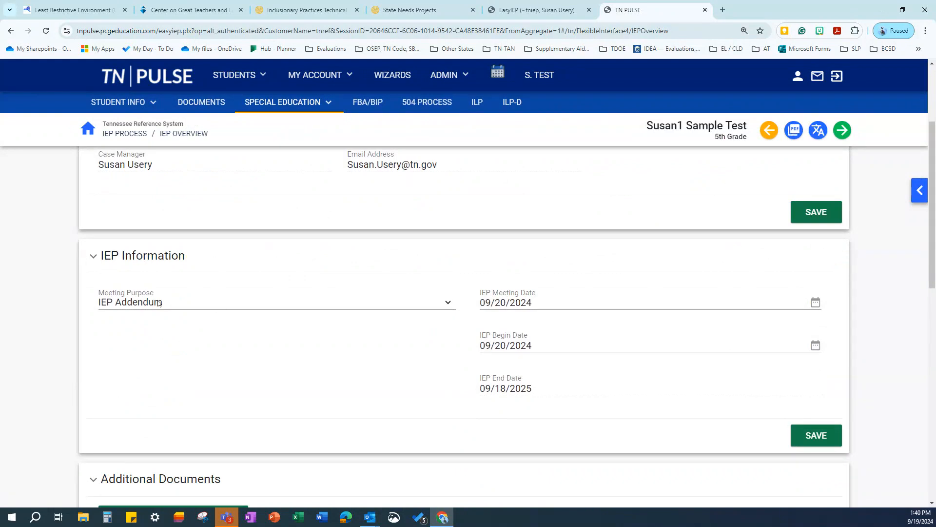
{"action": "left_click", "coordinate": [447, 304]}
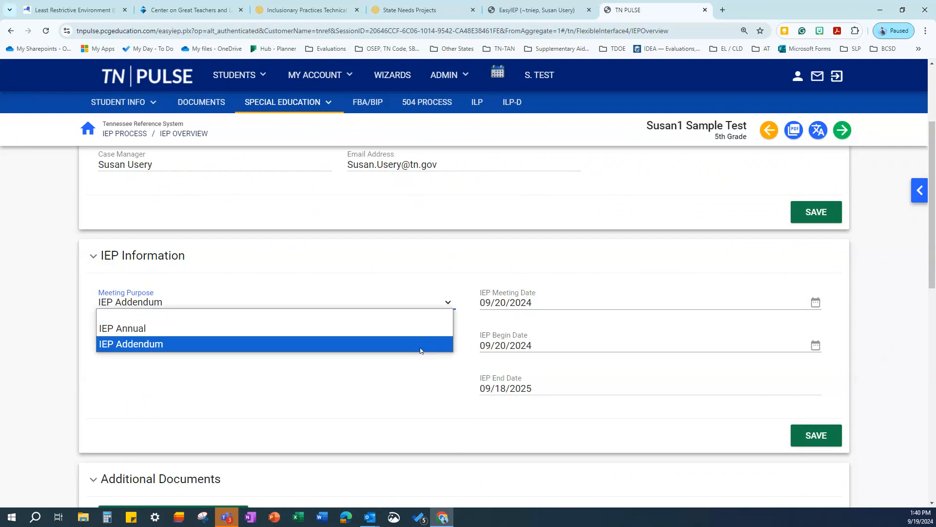
{"action": "left_click", "coordinate": [421, 350]}
{"action": "left_click", "coordinate": [816, 302]}
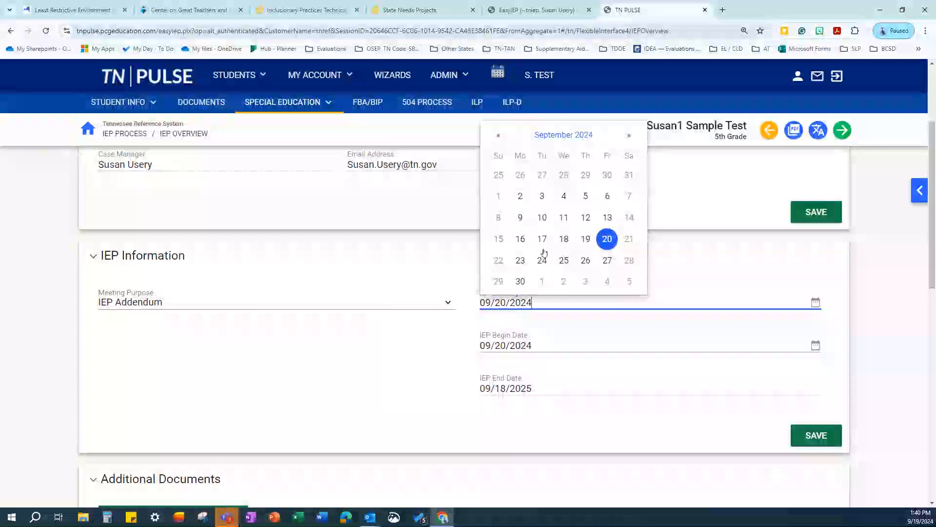
{"action": "left_click", "coordinate": [520, 281]}
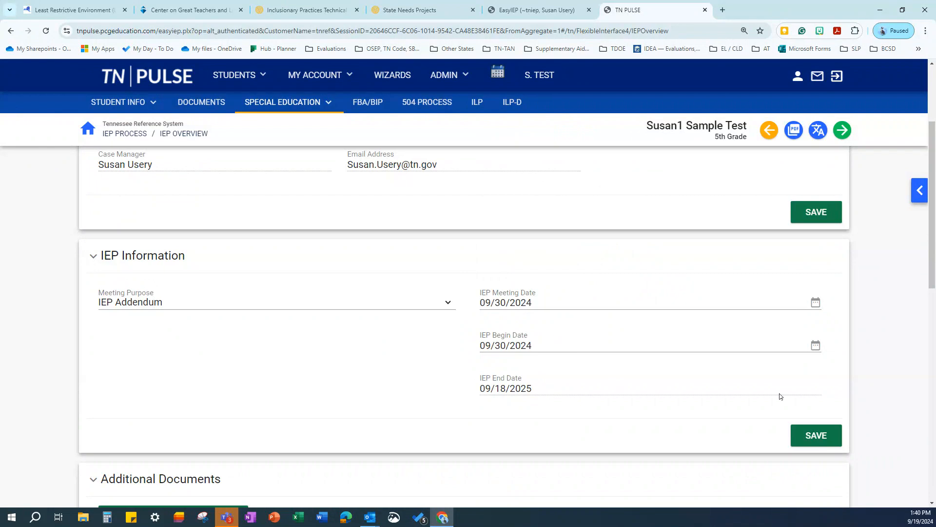
{"action": "left_click", "coordinate": [825, 437]}
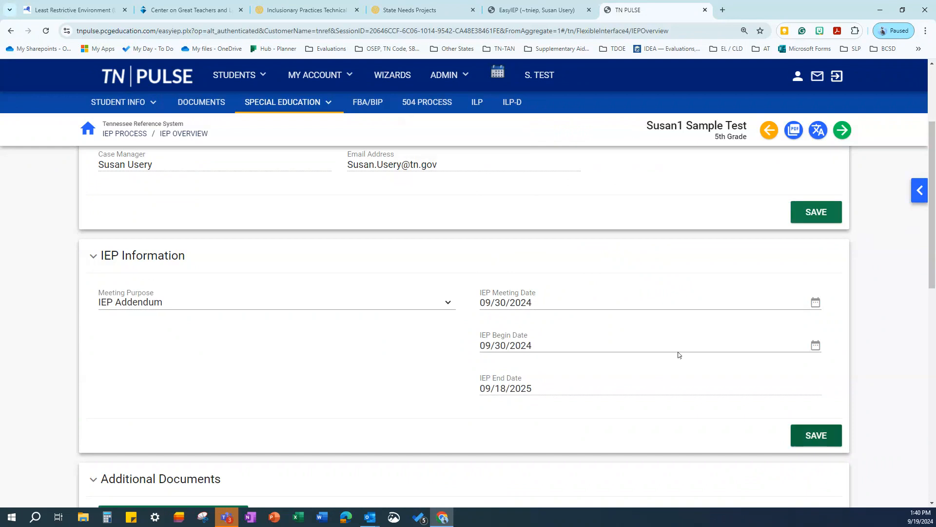
{"action": "scroll", "coordinate": [650, 337], "scroll_direction": "down", "scroll_amount": 2}
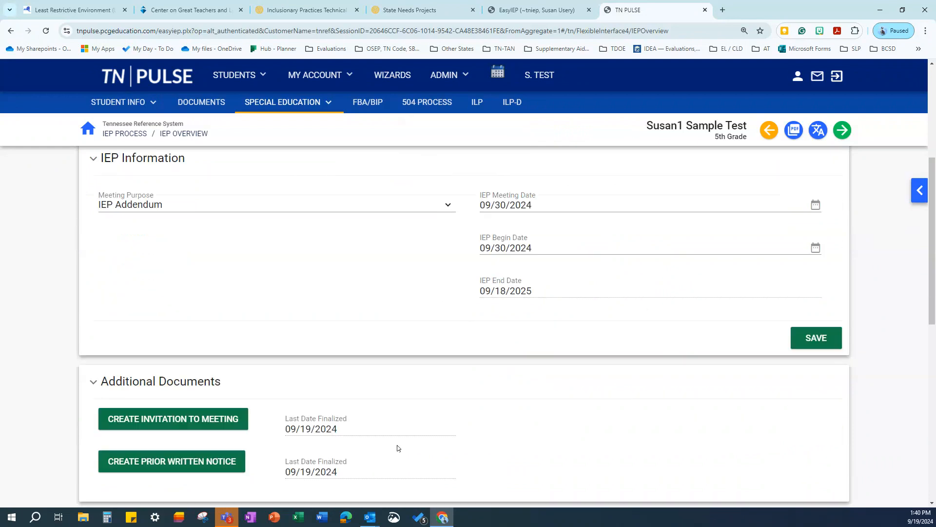
Advance to the Current Information and Special Factors step and scroll to the special factors questions
{"action": "left_click", "coordinate": [844, 132]}
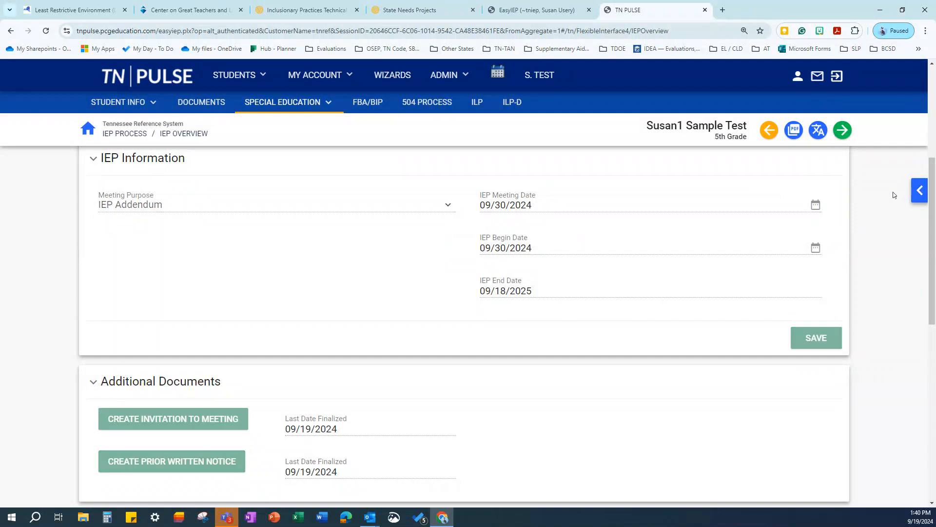
{"action": "left_click", "coordinate": [920, 190]}
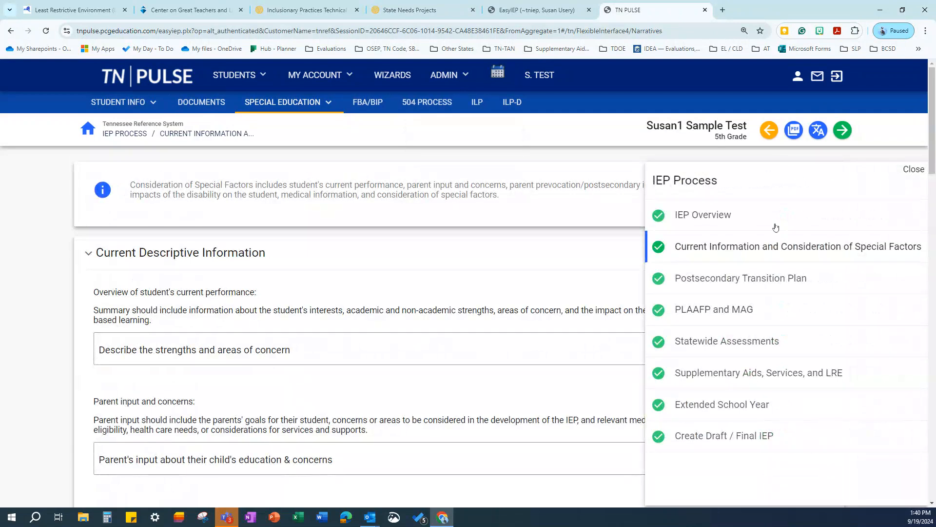
{"action": "left_click", "coordinate": [913, 169]}
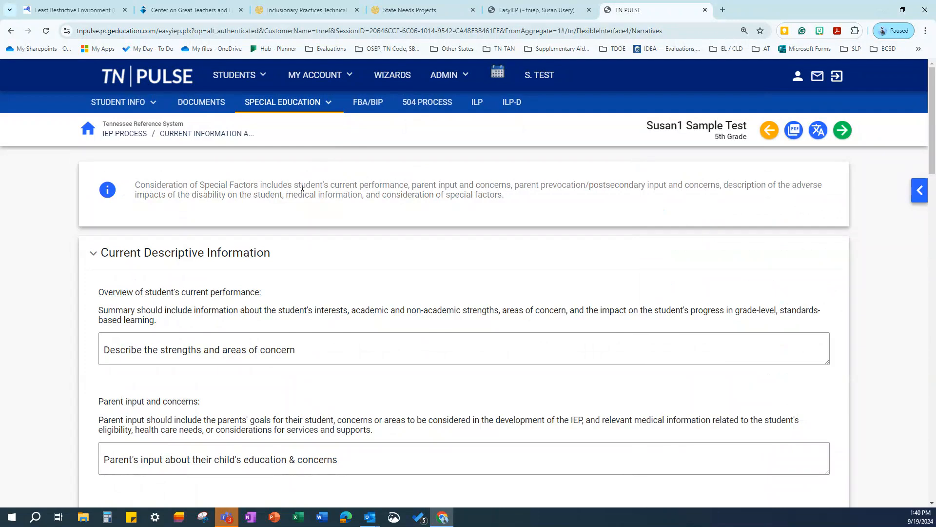
{"action": "scroll", "coordinate": [265, 204], "scroll_direction": "down", "scroll_amount": 1}
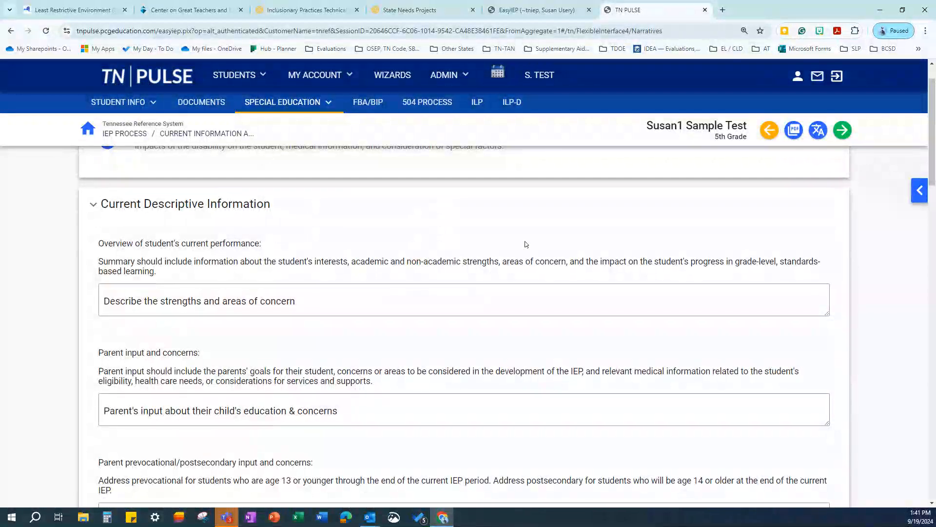
{"action": "scroll", "coordinate": [525, 244], "scroll_direction": "down", "scroll_amount": 2}
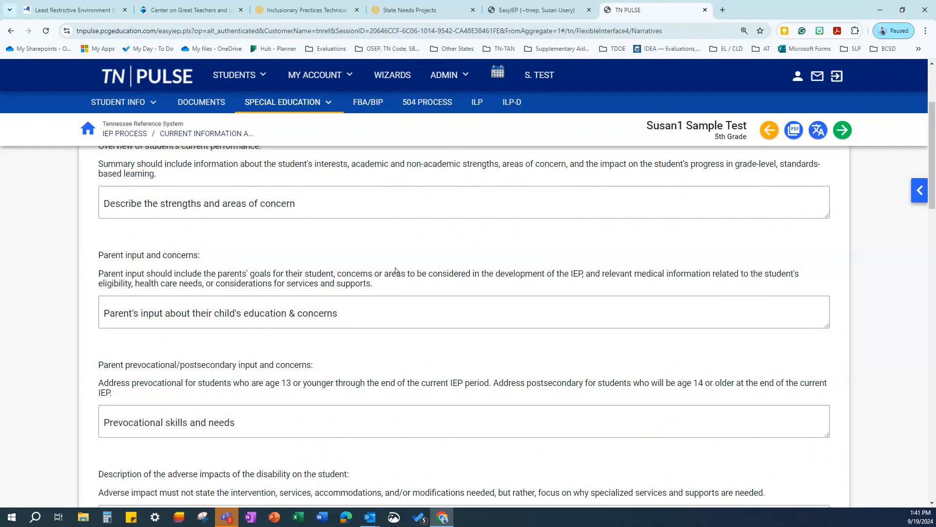
{"action": "scroll", "coordinate": [396, 271], "scroll_direction": "down", "scroll_amount": 2}
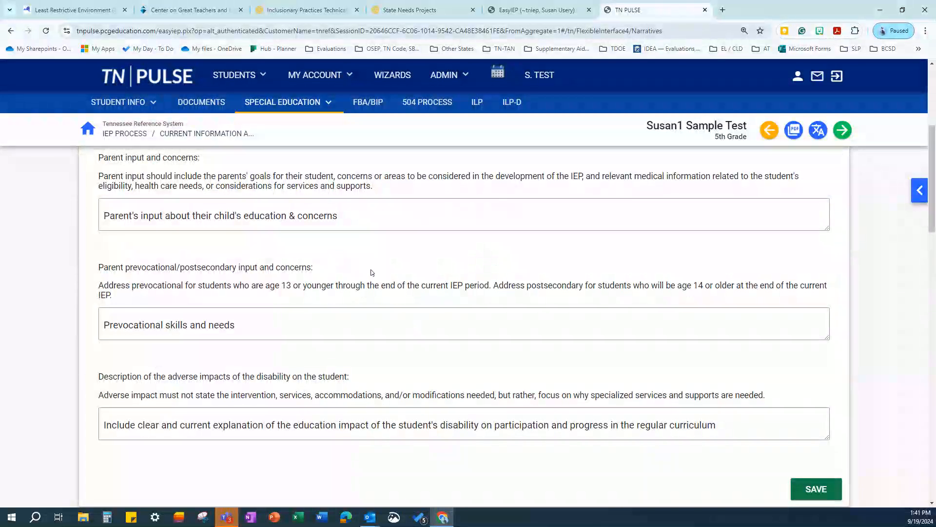
{"action": "scroll", "coordinate": [374, 272], "scroll_direction": "down", "scroll_amount": 2}
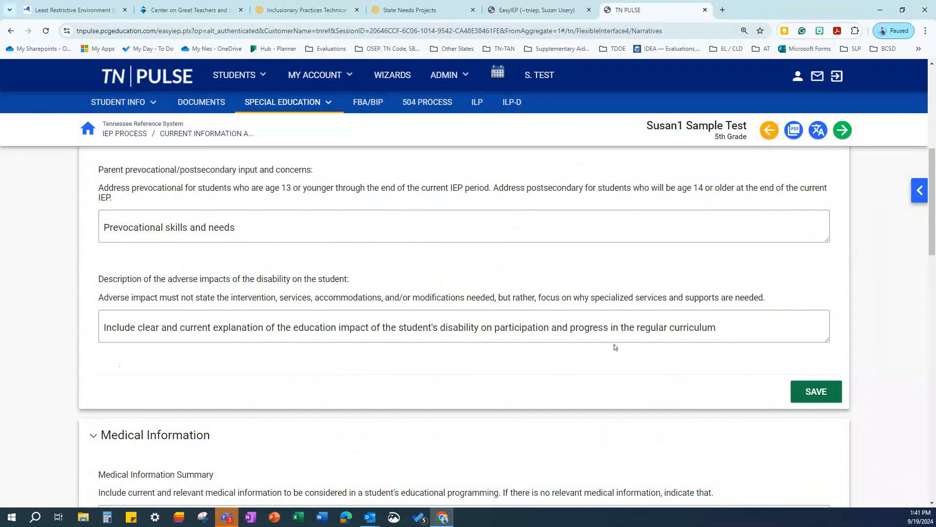
{"action": "scroll", "coordinate": [449, 344], "scroll_direction": "down", "scroll_amount": 3}
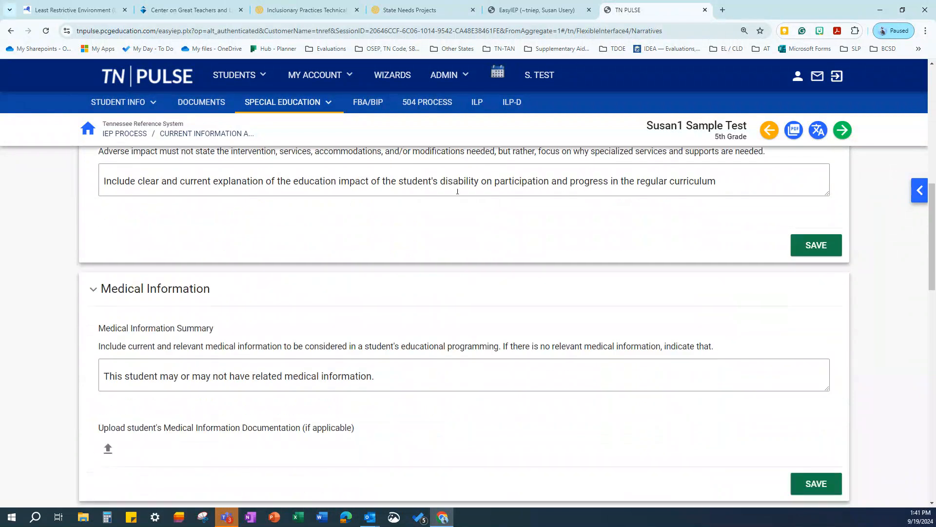
{"action": "scroll", "coordinate": [425, 205], "scroll_direction": "down", "scroll_amount": 1}
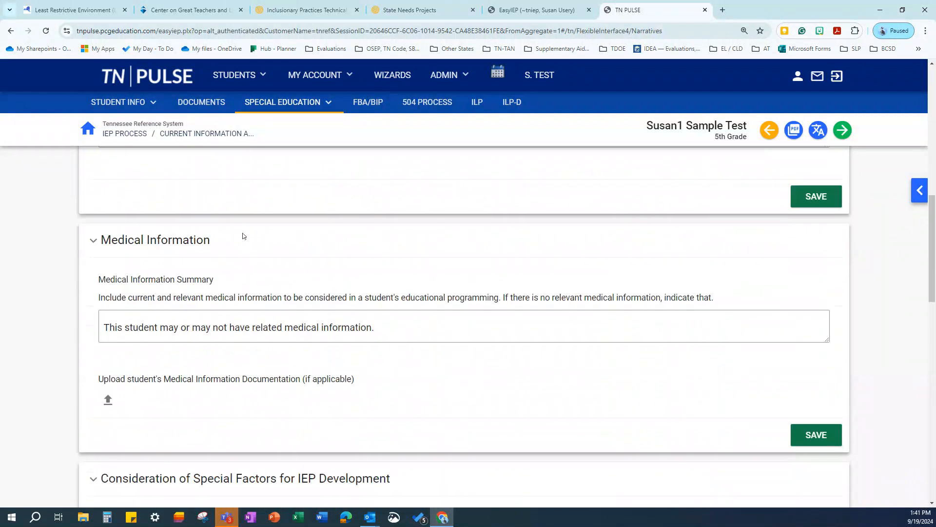
{"action": "scroll", "coordinate": [277, 275], "scroll_direction": "down", "scroll_amount": 2}
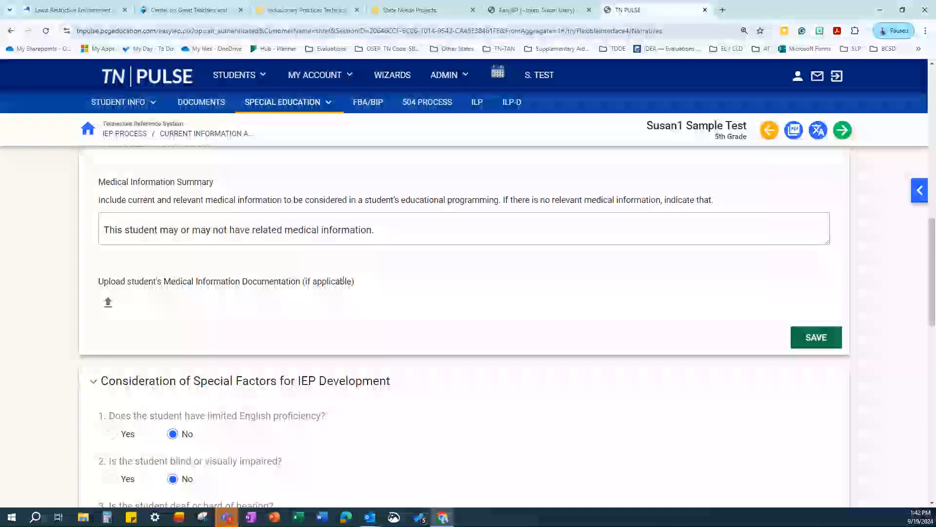
{"action": "scroll", "coordinate": [342, 280], "scroll_direction": "down", "scroll_amount": 4}
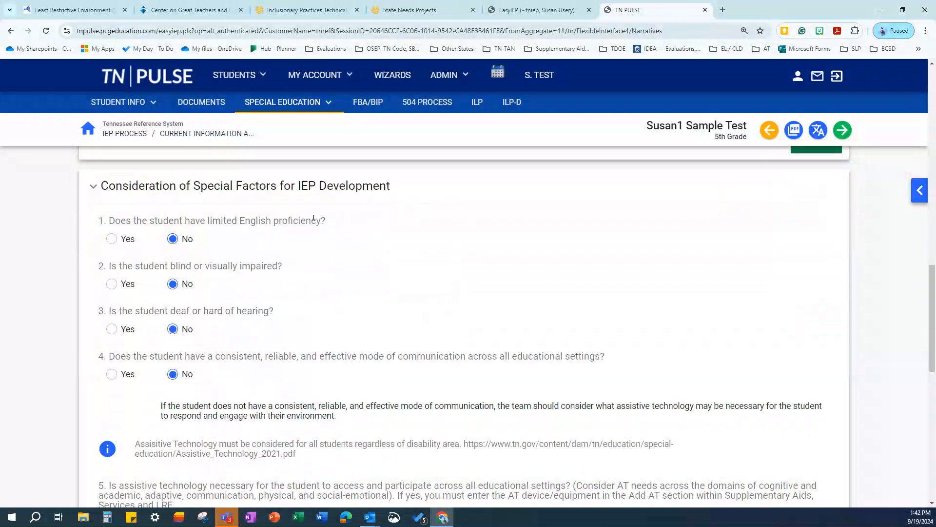
Leave visual impairment and hearing at No, and answer Yes to behaviors impeding learning
{"action": "left_click", "coordinate": [112, 287]}
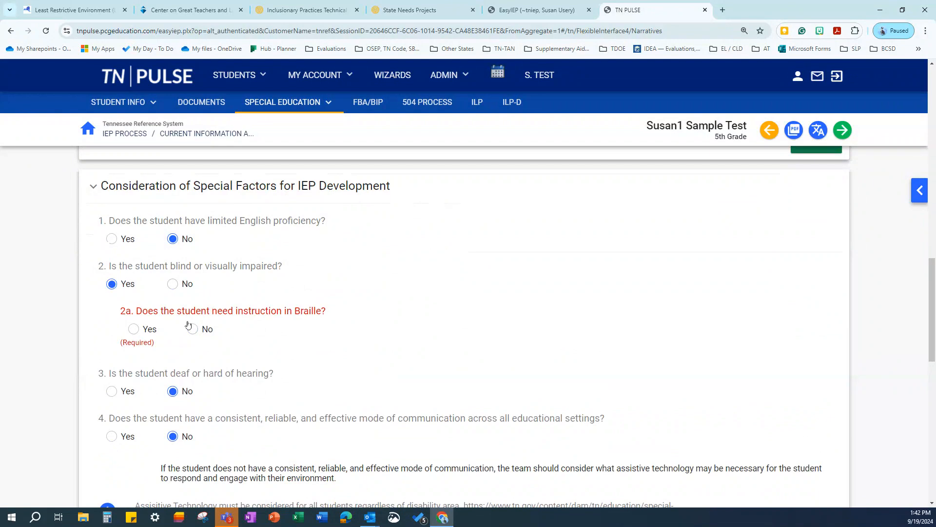
{"action": "left_click", "coordinate": [173, 284]}
{"action": "left_click", "coordinate": [111, 329]}
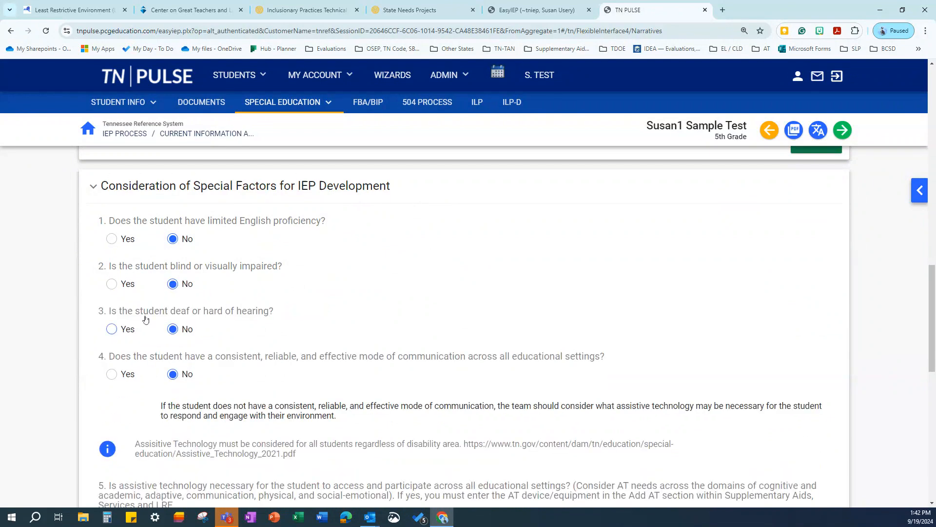
{"action": "scroll", "coordinate": [317, 327], "scroll_direction": "down", "scroll_amount": 3}
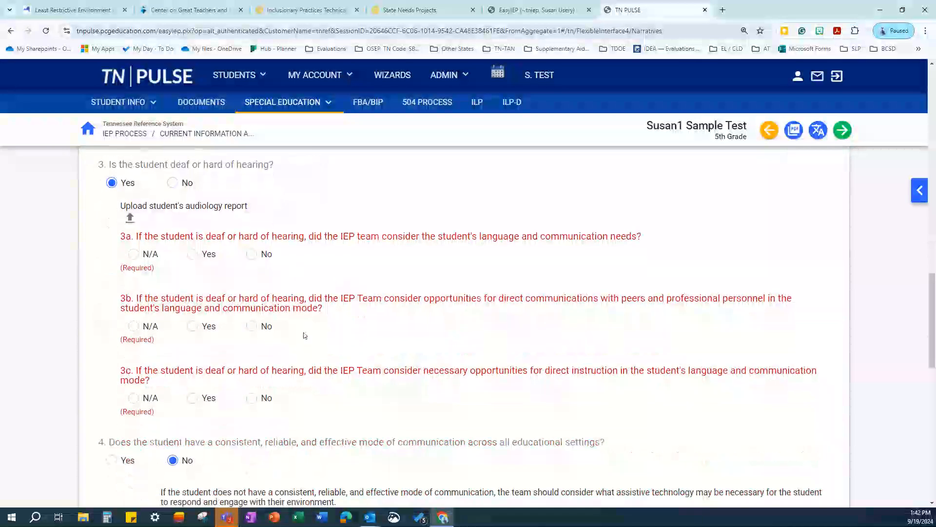
{"action": "left_click", "coordinate": [173, 183]}
{"action": "scroll", "coordinate": [199, 286], "scroll_direction": "down", "scroll_amount": 1}
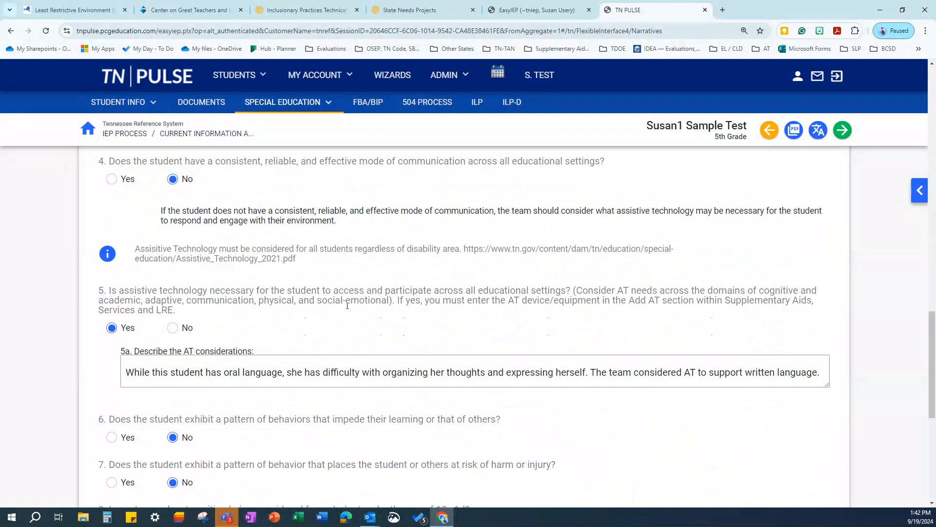
{"action": "scroll", "coordinate": [349, 304], "scroll_direction": "down", "scroll_amount": 1}
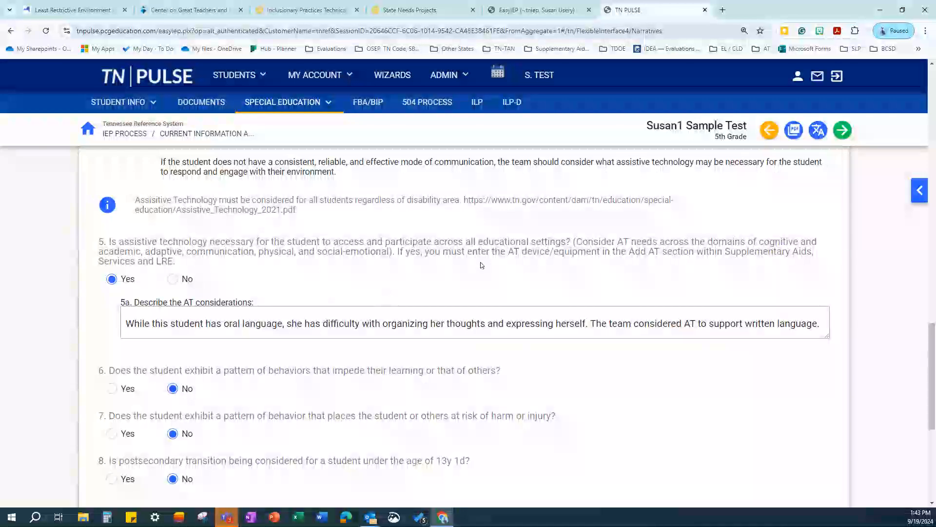
{"action": "scroll", "coordinate": [339, 274], "scroll_direction": "down", "scroll_amount": 2}
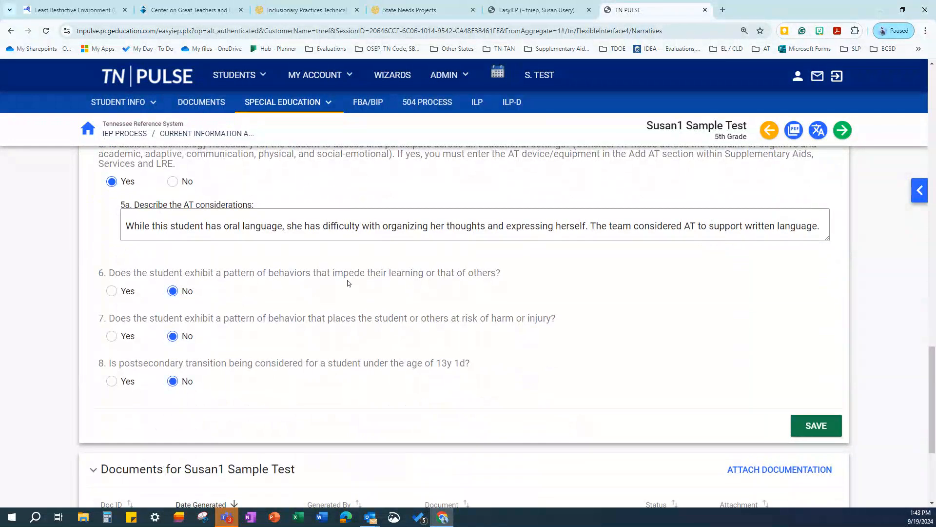
{"action": "left_click", "coordinate": [112, 291]}
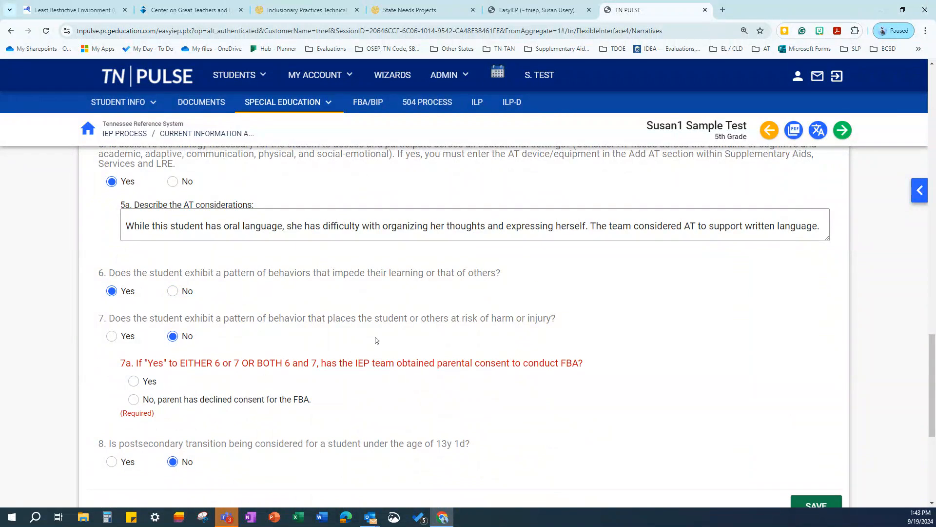
{"action": "scroll", "coordinate": [224, 373], "scroll_direction": "down", "scroll_amount": 2}
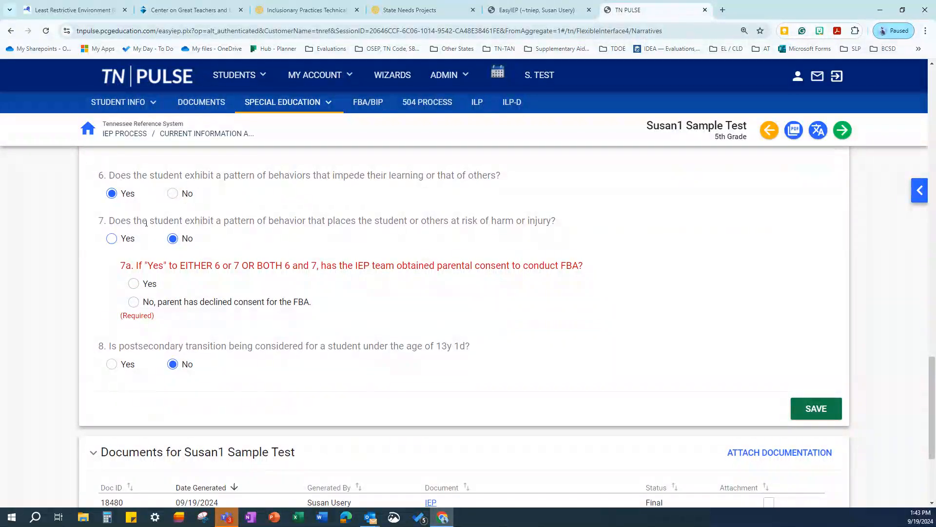
{"action": "scroll", "coordinate": [285, 373], "scroll_direction": "down", "scroll_amount": 3}
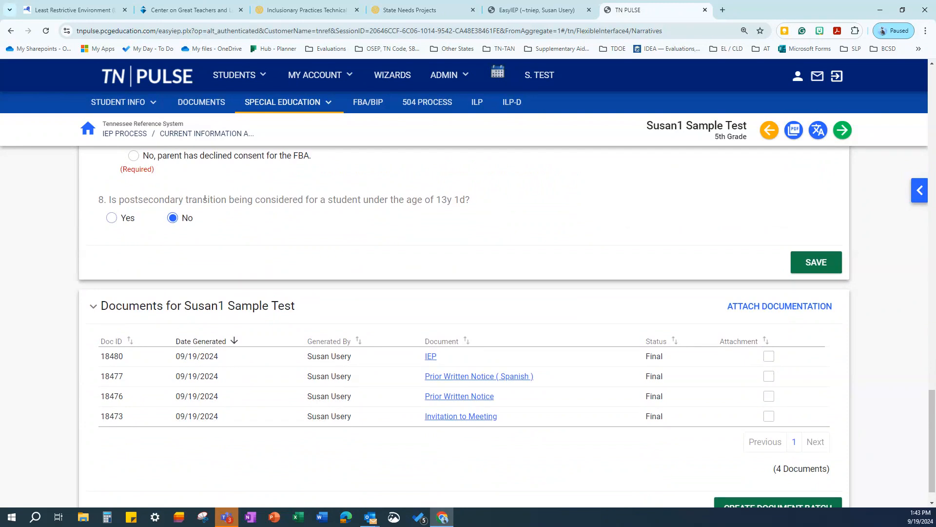
Leave the postsecondary transition question at No and return to the IEP Process overview
{"action": "left_click", "coordinate": [112, 218]}
{"action": "left_click", "coordinate": [171, 219]}
{"action": "scroll", "coordinate": [444, 215], "scroll_direction": "up", "scroll_amount": 2}
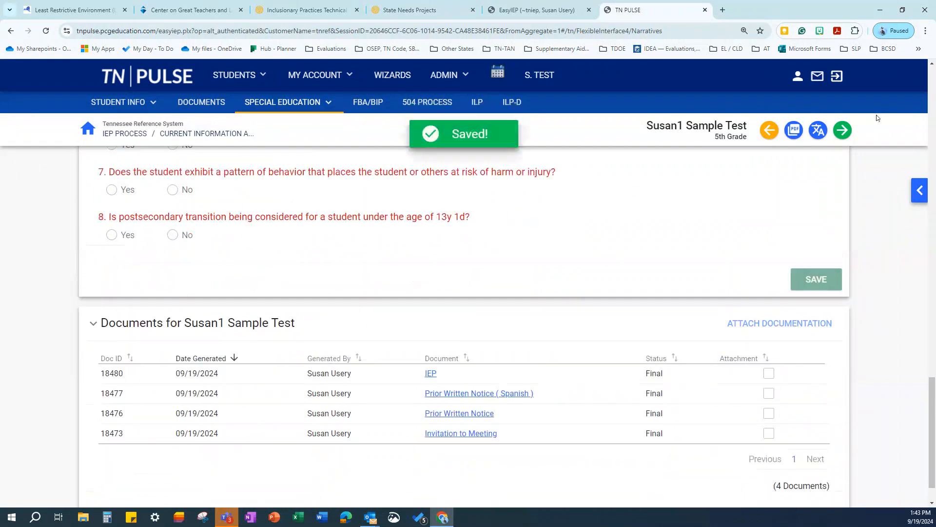
{"action": "left_click", "coordinate": [300, 108]}
{"action": "left_click", "coordinate": [272, 150]}
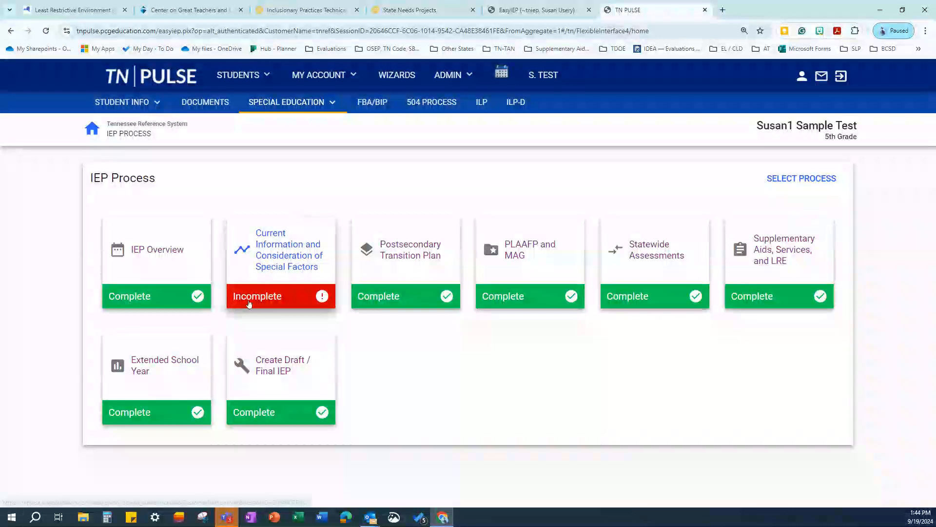
Under 7a choose 'No, parent has declined consent for the FBA', save, and advance to Postsecondary Transition
{"action": "left_click", "coordinate": [272, 243]}
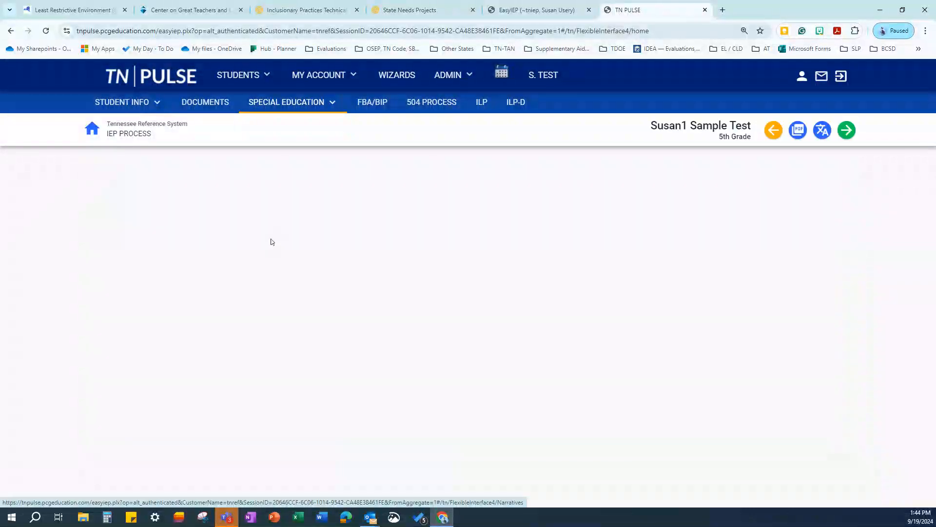
{"action": "scroll", "coordinate": [767, 283], "scroll_direction": "down", "scroll_amount": 4}
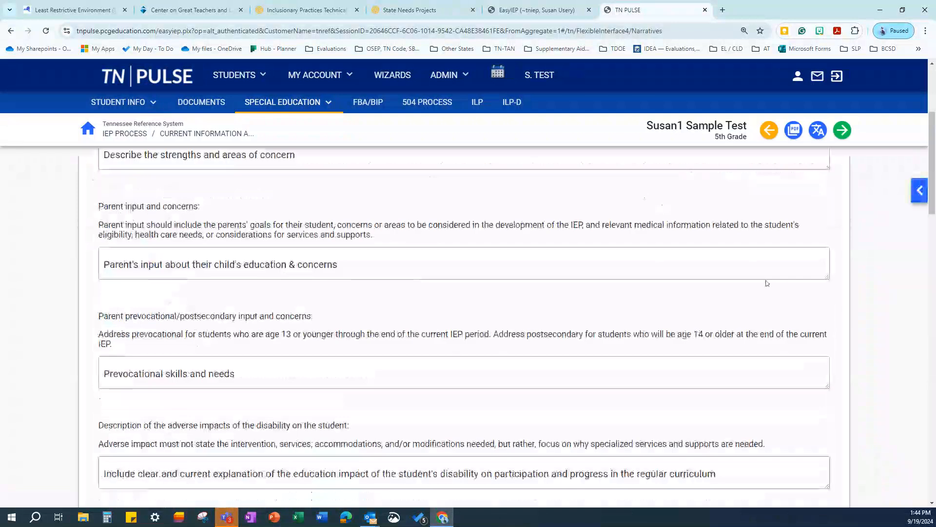
{"action": "scroll", "coordinate": [767, 283], "scroll_direction": "down", "scroll_amount": 10}
{"action": "scroll", "coordinate": [477, 234], "scroll_direction": "up", "scroll_amount": 2}
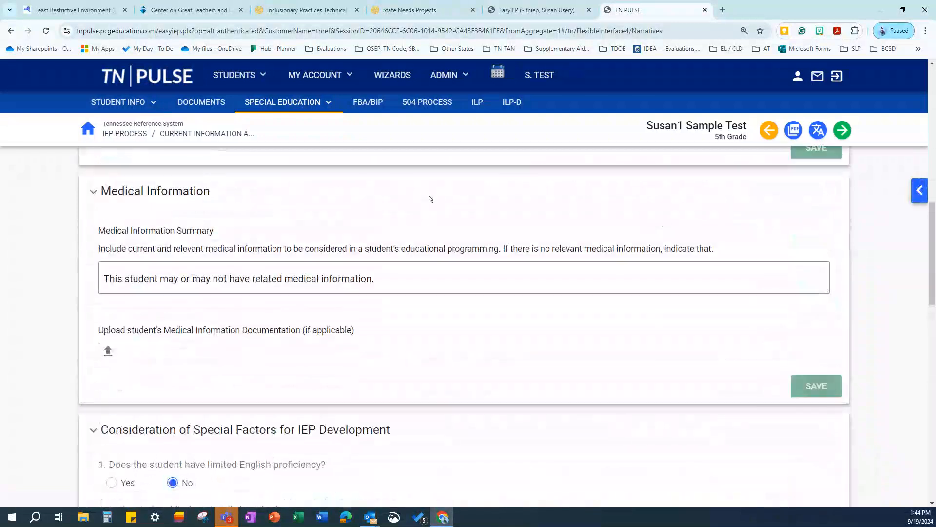
{"action": "scroll", "coordinate": [408, 310], "scroll_direction": "down", "scroll_amount": 3}
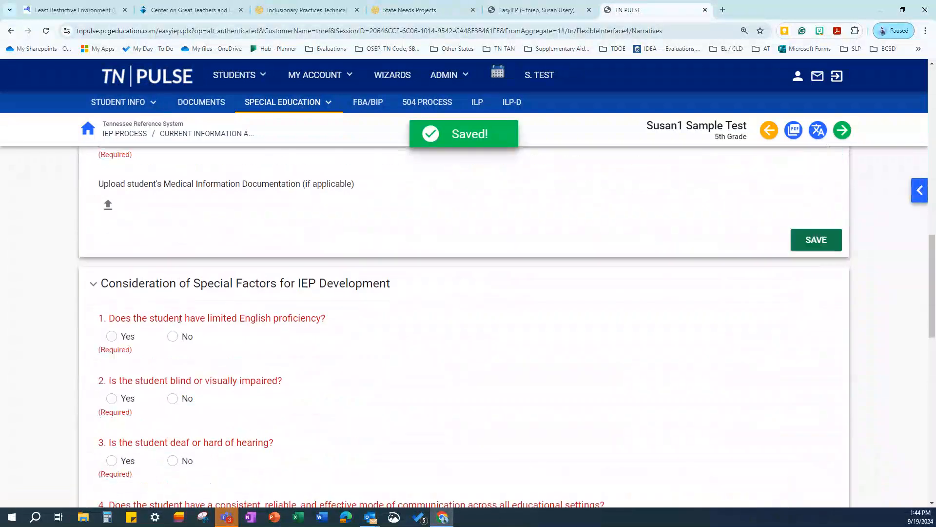
{"action": "scroll", "coordinate": [458, 358], "scroll_direction": "down", "scroll_amount": 10}
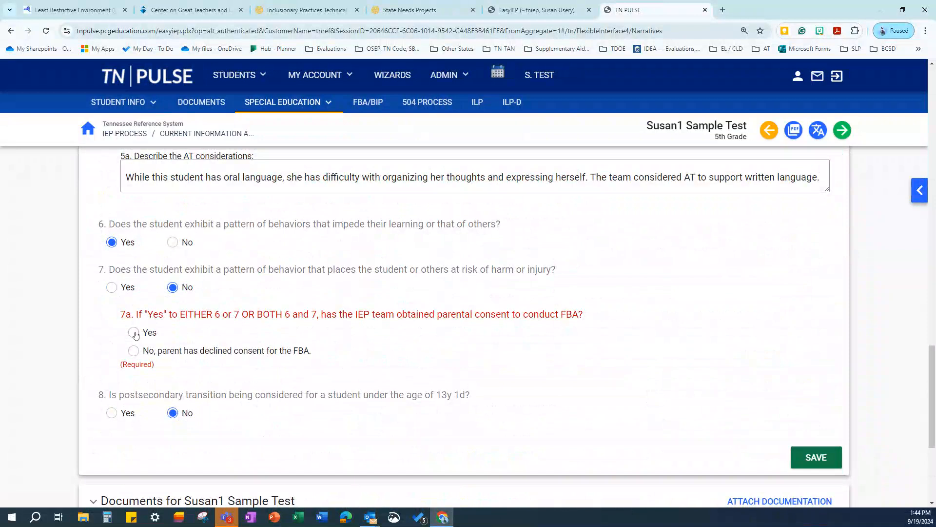
{"action": "left_click", "coordinate": [133, 351]}
{"action": "left_click", "coordinate": [813, 441]}
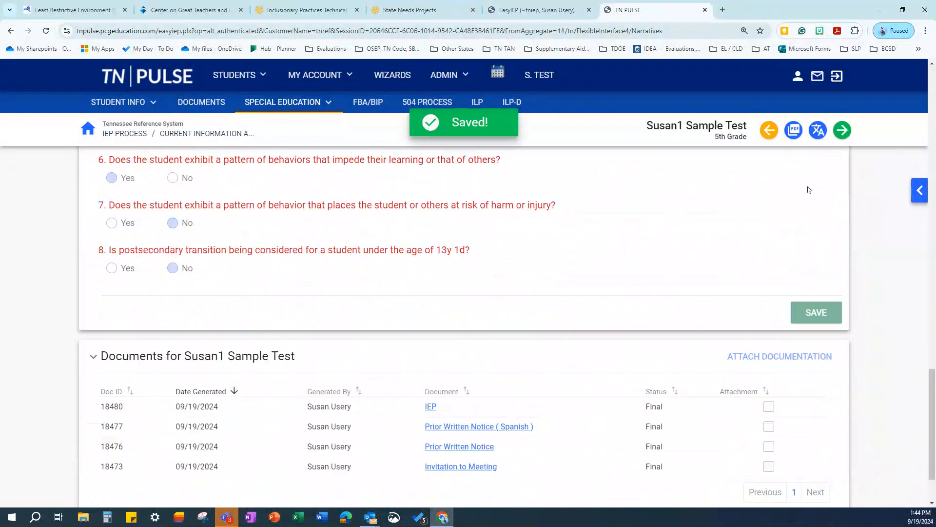
{"action": "left_click", "coordinate": [842, 131]}
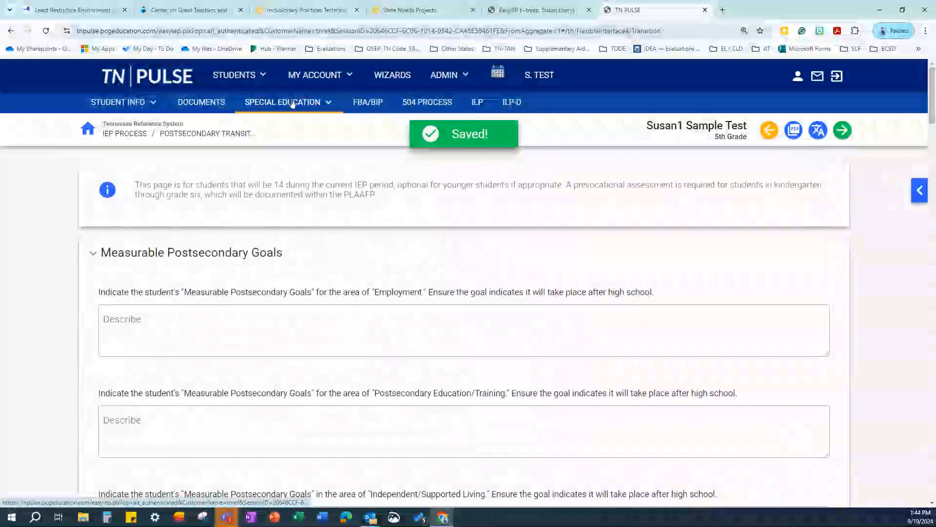
{"action": "left_click", "coordinate": [293, 104]}
{"action": "left_click", "coordinate": [272, 151]}
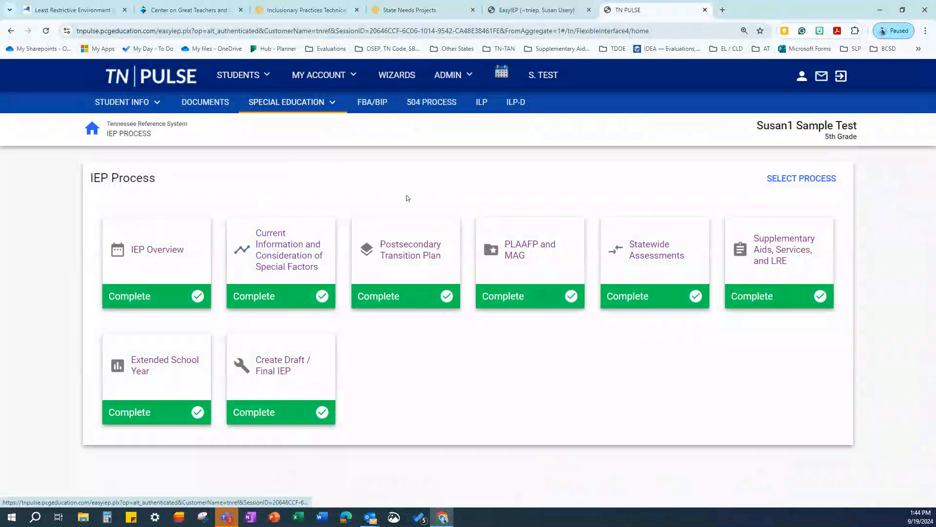
{"action": "left_click", "coordinate": [415, 248]}
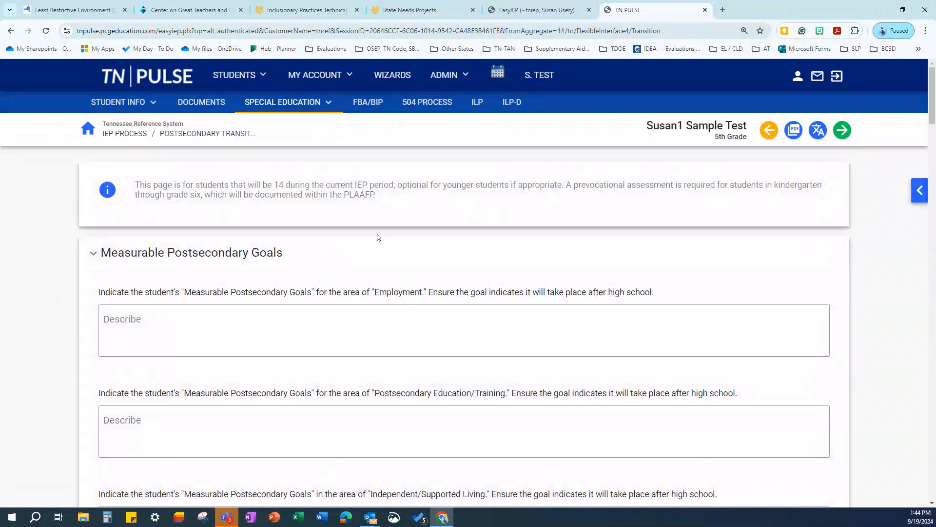
{"action": "scroll", "coordinate": [378, 237], "scroll_direction": "down", "scroll_amount": 2}
{"action": "scroll", "coordinate": [317, 222], "scroll_direction": "up", "scroll_amount": 1}
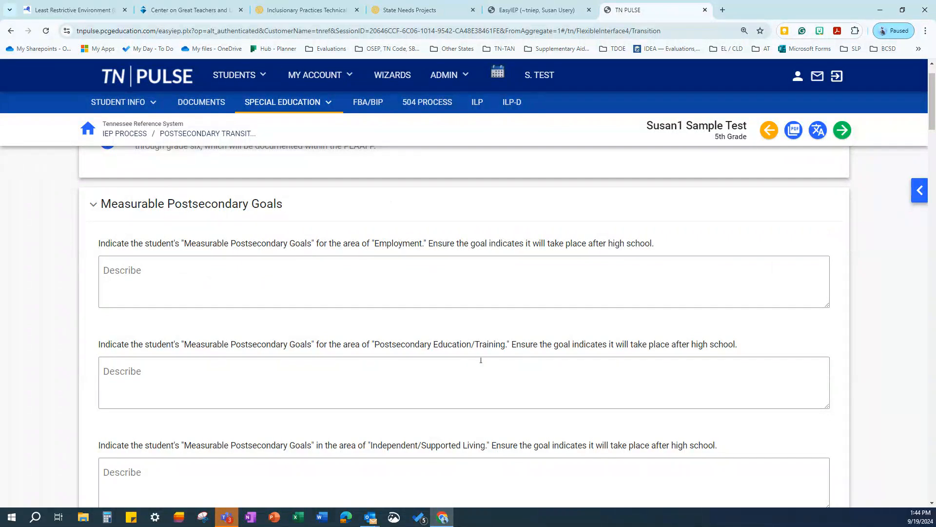
{"action": "scroll", "coordinate": [481, 359], "scroll_direction": "down", "scroll_amount": 2}
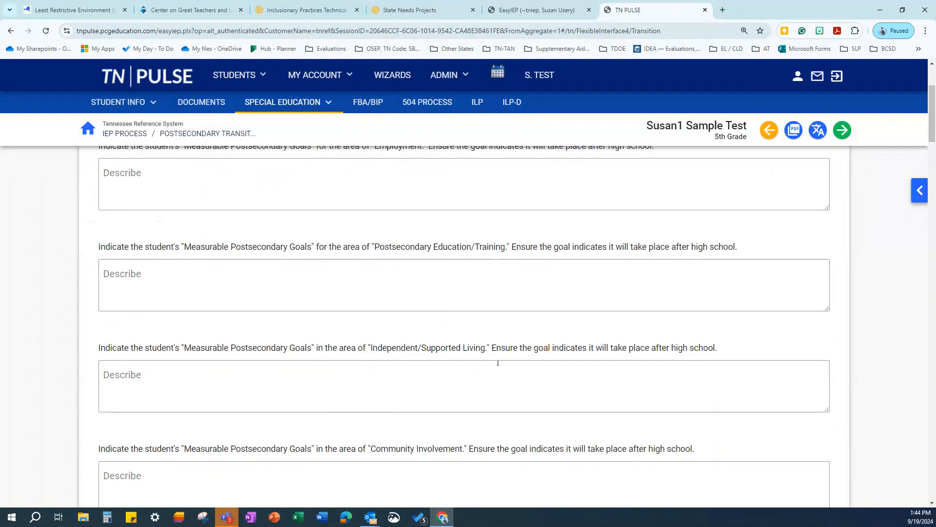
{"action": "scroll", "coordinate": [502, 362], "scroll_direction": "down", "scroll_amount": 2}
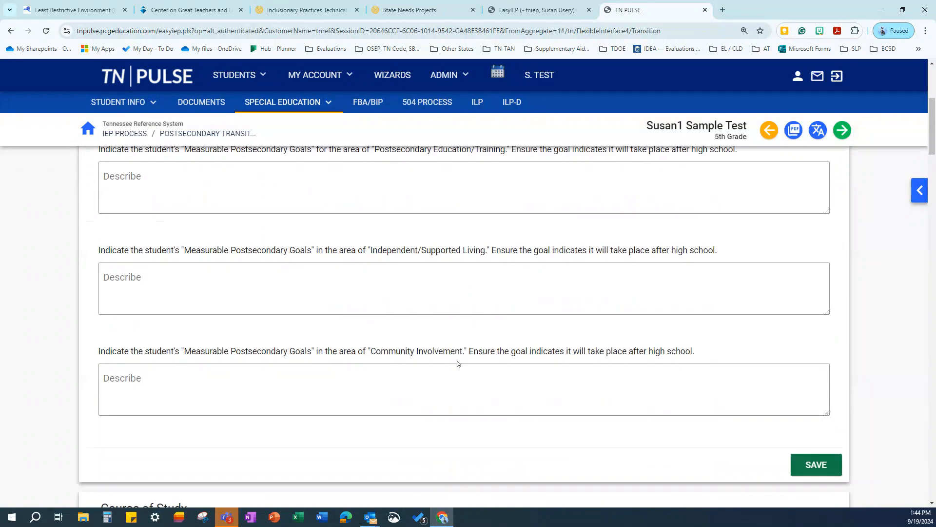
{"action": "scroll", "coordinate": [477, 370], "scroll_direction": "down", "scroll_amount": 1}
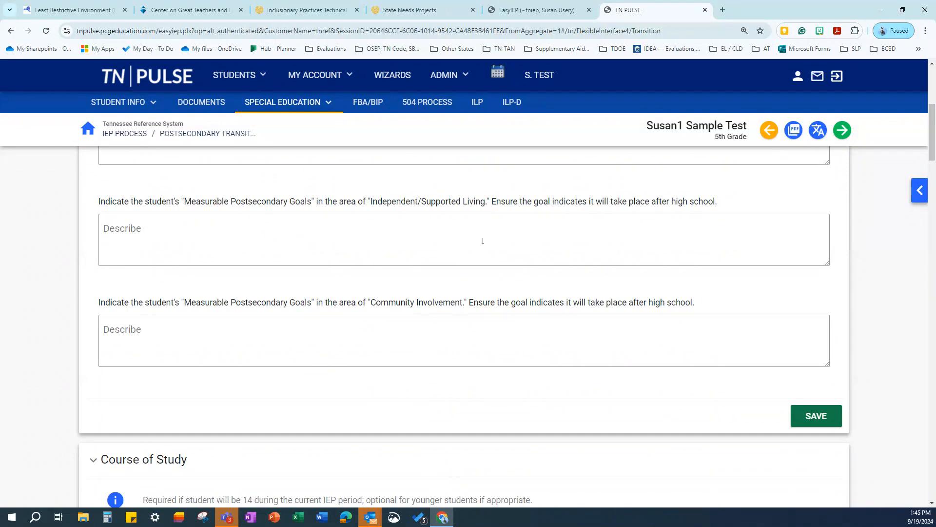
{"action": "scroll", "coordinate": [541, 351], "scroll_direction": "up", "scroll_amount": 3}
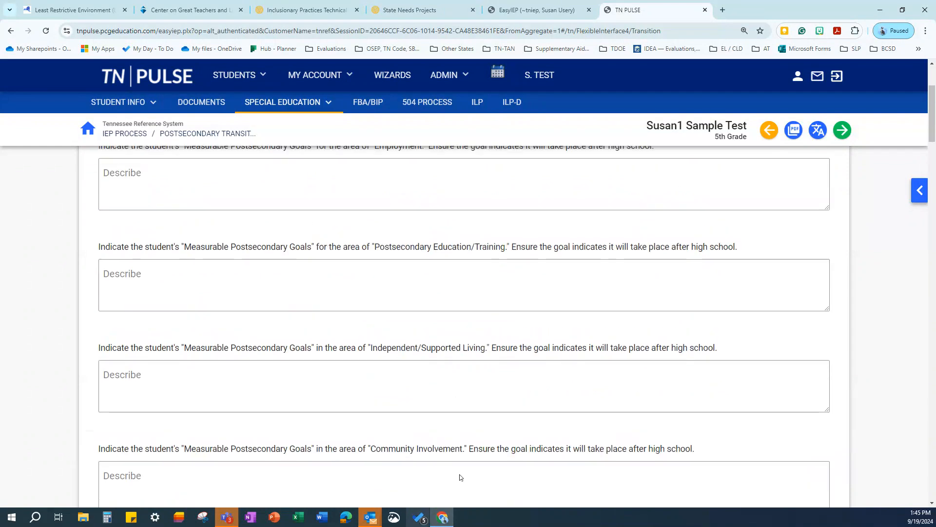
{"action": "scroll", "coordinate": [390, 371], "scroll_direction": "down", "scroll_amount": 3}
{"action": "scroll", "coordinate": [376, 340], "scroll_direction": "down", "scroll_amount": 5}
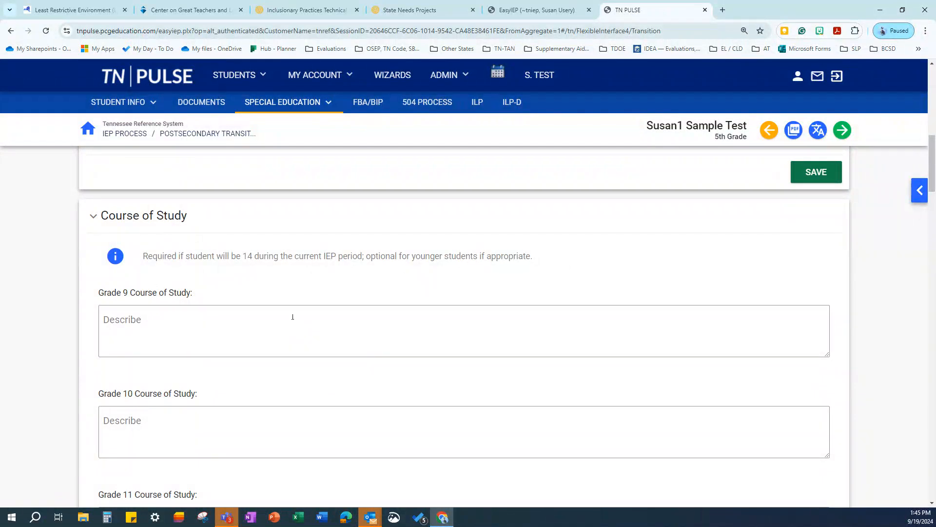
Answer Yes to both course-of-study questions, enter 'Test' as the assessments used, and save
{"action": "scroll", "coordinate": [350, 315], "scroll_direction": "down", "scroll_amount": 2}
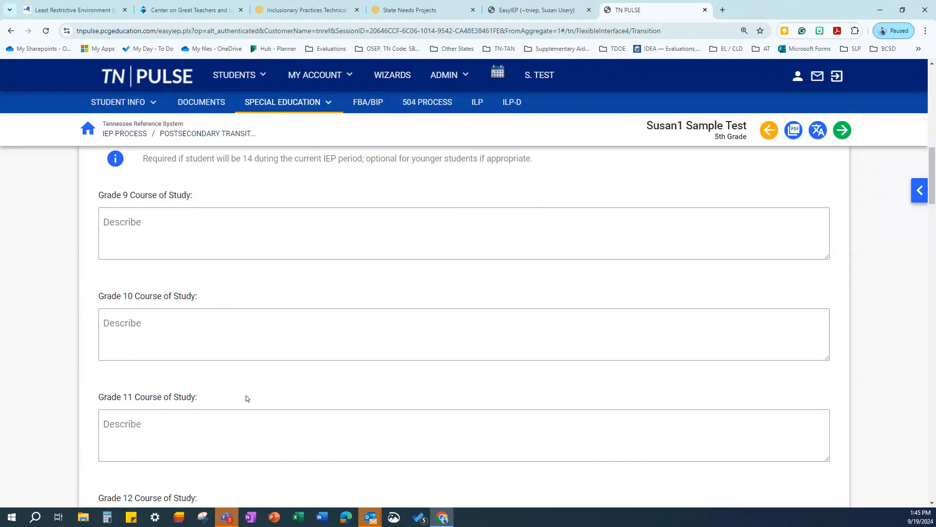
{"action": "scroll", "coordinate": [245, 404], "scroll_direction": "down", "scroll_amount": 3}
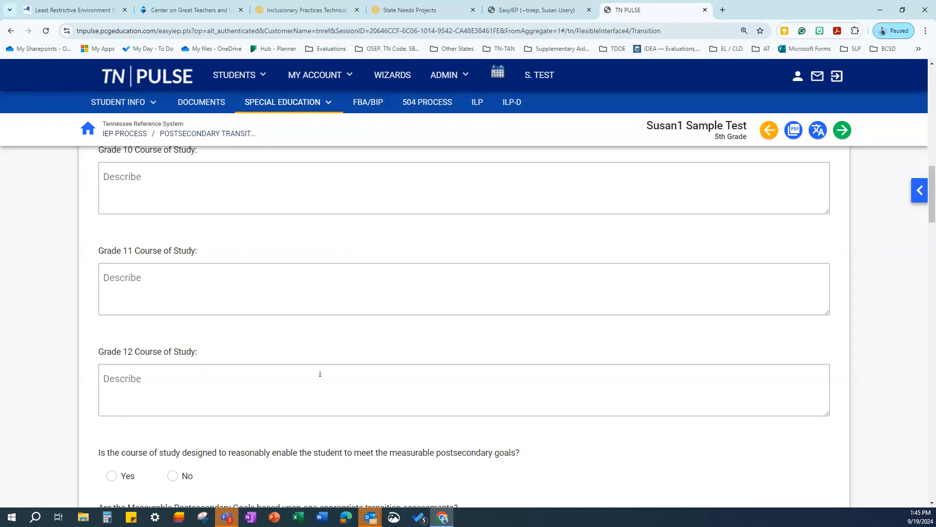
{"action": "scroll", "coordinate": [241, 208], "scroll_direction": "up", "scroll_amount": 2}
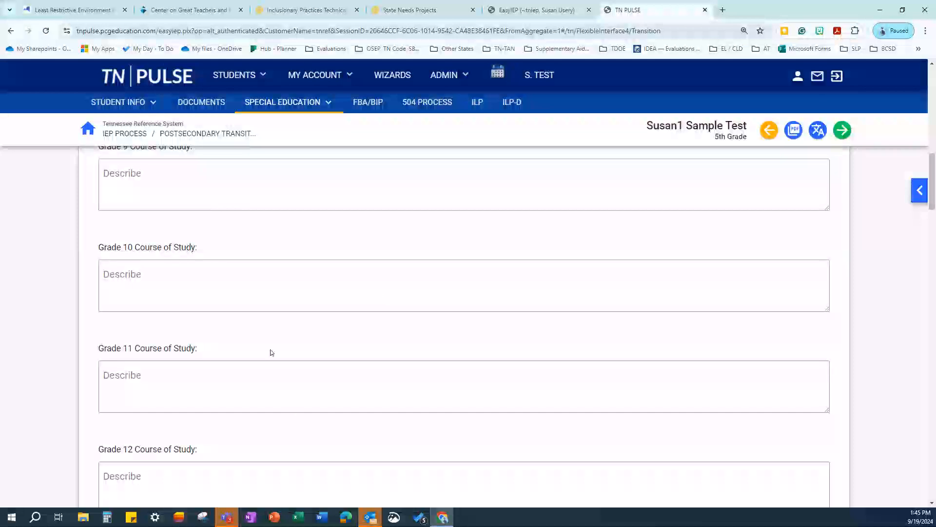
{"action": "scroll", "coordinate": [388, 303], "scroll_direction": "down", "scroll_amount": 1}
{"action": "scroll", "coordinate": [388, 303], "scroll_direction": "down", "scroll_amount": 6}
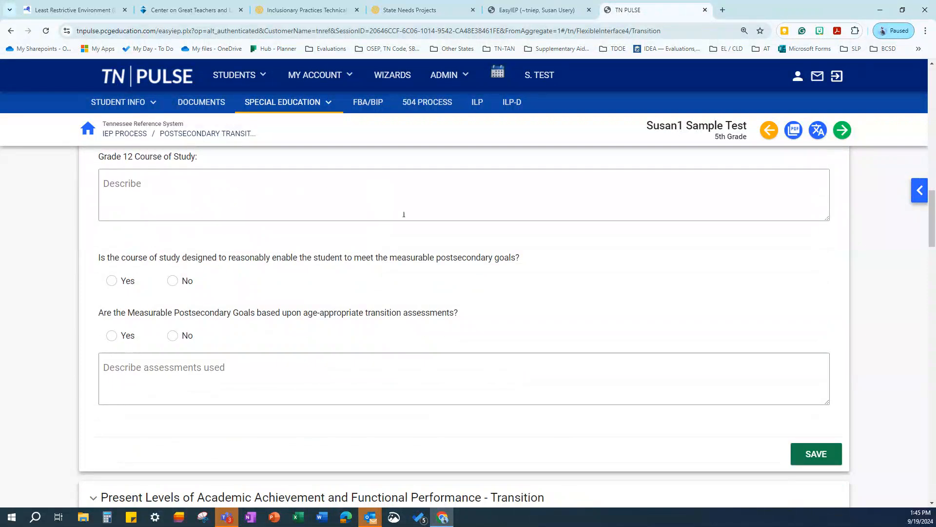
{"action": "left_click", "coordinate": [111, 281]}
{"action": "left_click", "coordinate": [112, 336]}
{"action": "left_click", "coordinate": [145, 373]}
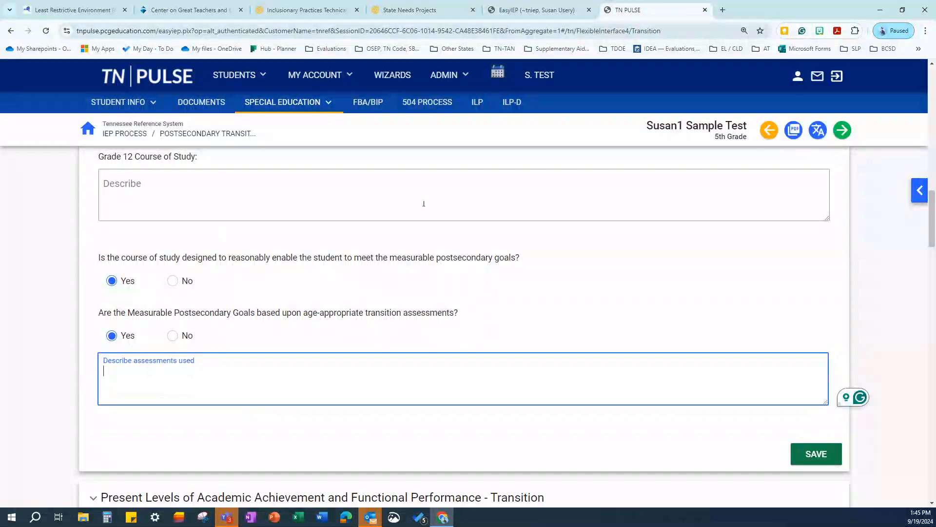
{"action": "scroll", "coordinate": [381, 318], "scroll_direction": "down", "scroll_amount": 1}
{"action": "scroll", "coordinate": [628, 280], "scroll_direction": "down", "scroll_amount": 3}
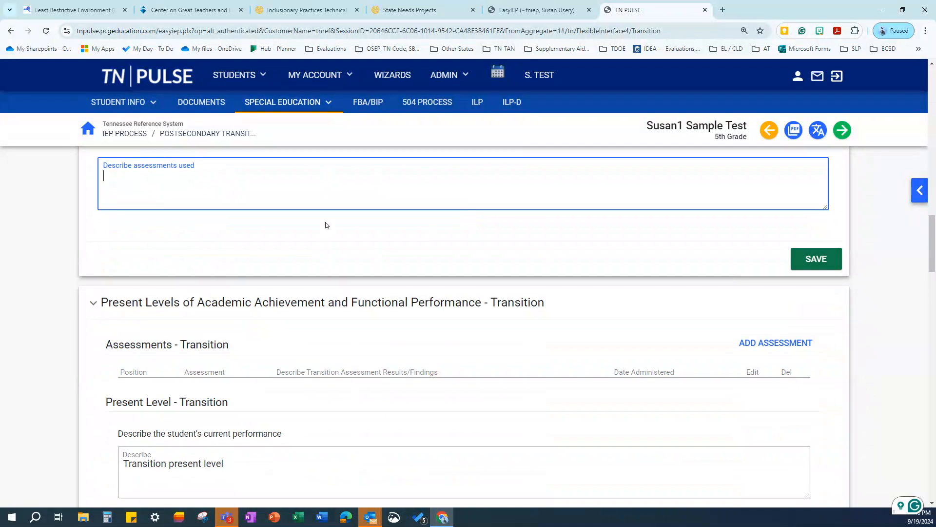
{"action": "type", "text": "est"}
{"action": "left_click", "coordinate": [816, 257]}
{"action": "scroll", "coordinate": [341, 262], "scroll_direction": "down", "scroll_amount": 3}
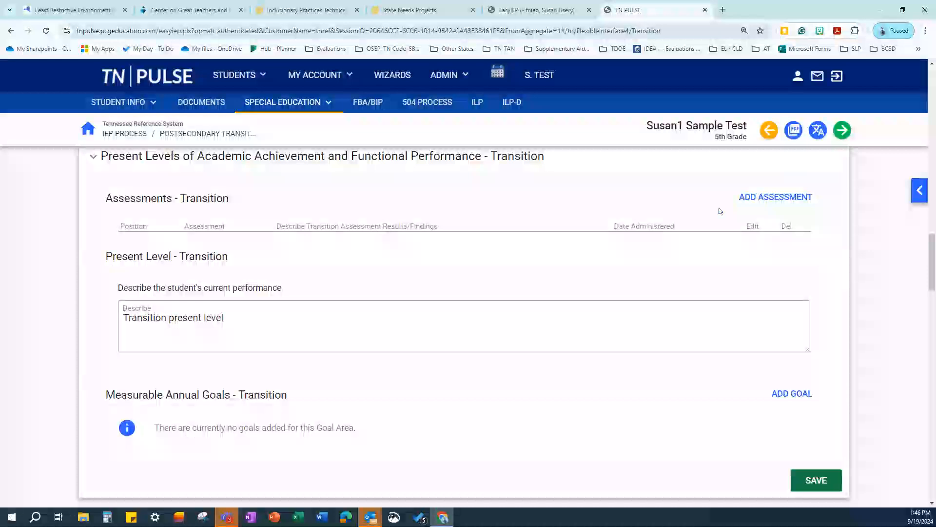
Add transition assessment 'test' dated 09/11/2024 with results and findings 'Test', and save it
{"action": "left_click", "coordinate": [770, 198]}
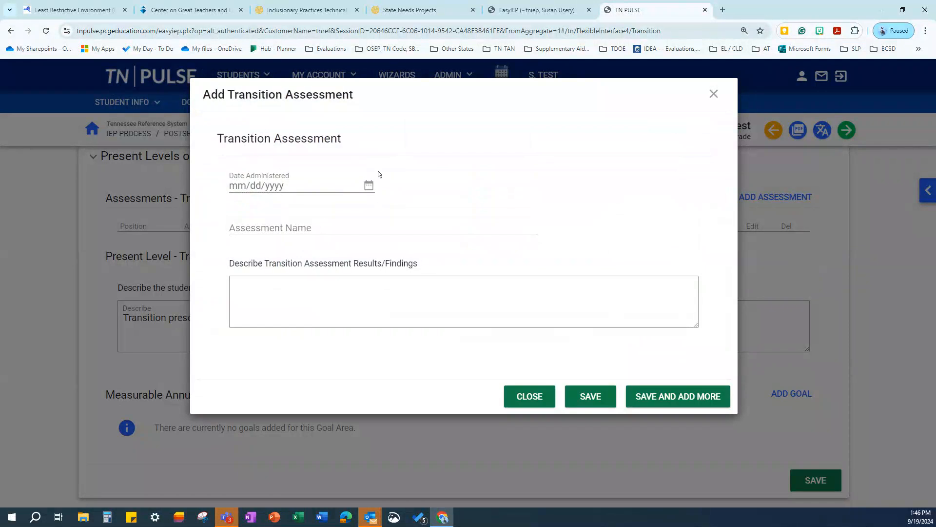
{"action": "left_click", "coordinate": [368, 186]}
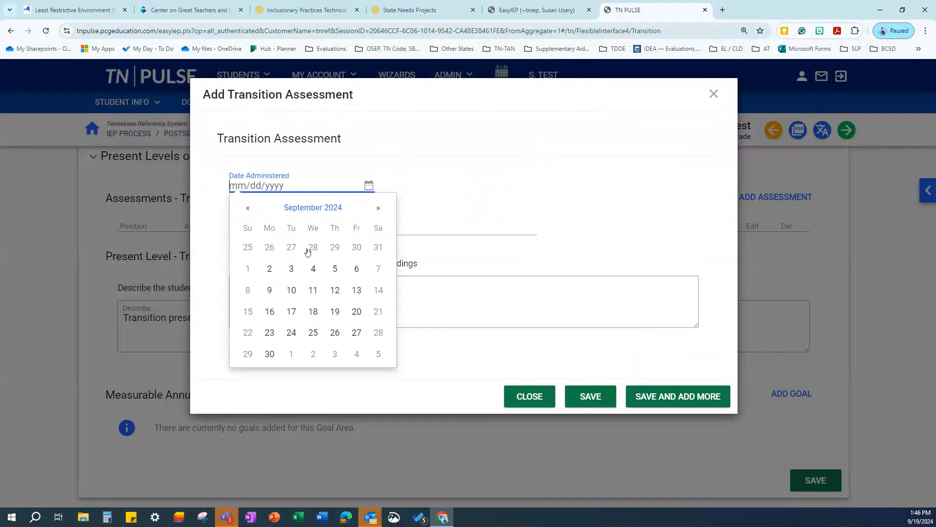
{"action": "left_click", "coordinate": [314, 288]}
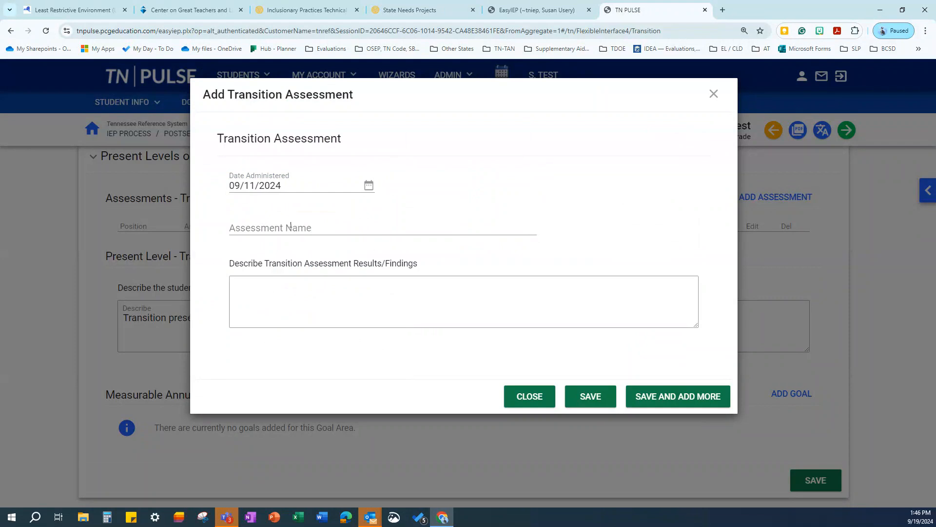
{"action": "left_click", "coordinate": [291, 225]}
{"action": "left_click", "coordinate": [296, 247]}
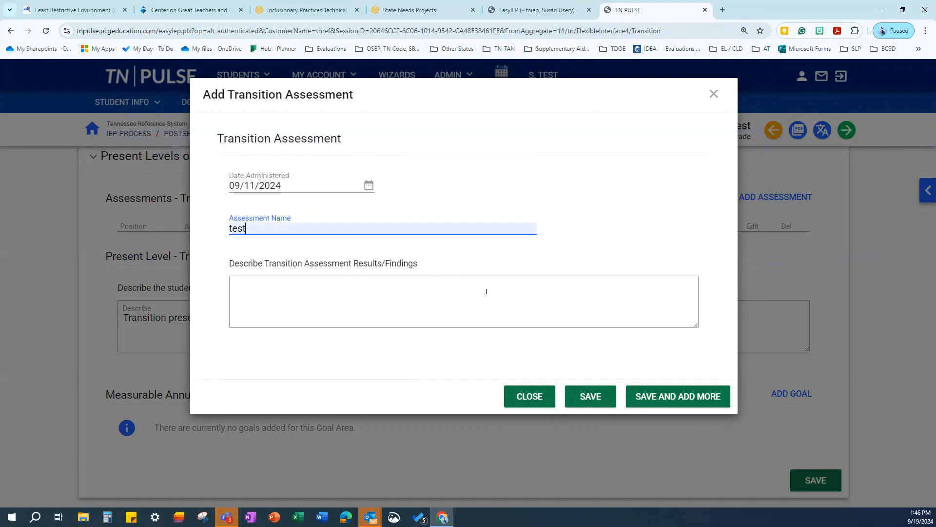
{"action": "left_click", "coordinate": [363, 284]}
{"action": "type", "text": "Test"}
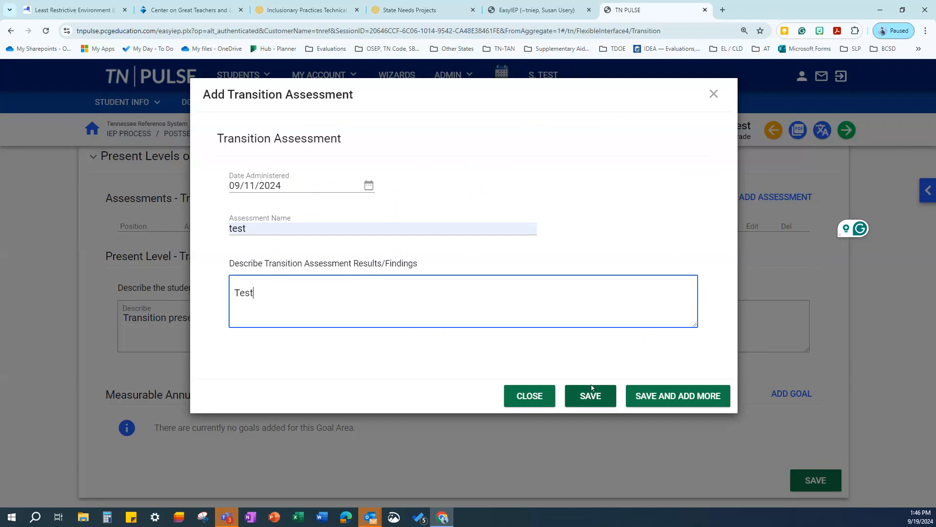
{"action": "left_click", "coordinate": [591, 392]}
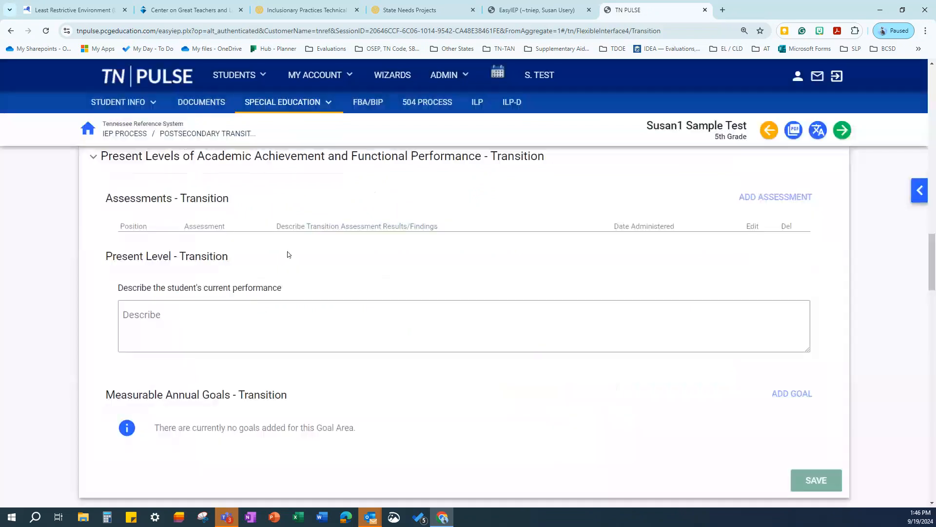
{"action": "scroll", "coordinate": [476, 280], "scroll_direction": "down", "scroll_amount": 2}
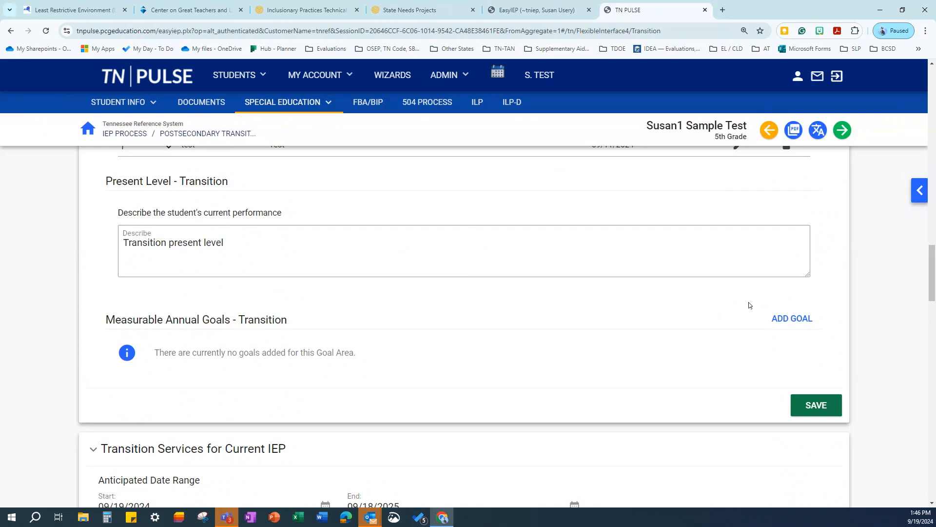
Start a transition goal 'Test' measured by Data Collection, score type Count, target score 25
{"action": "left_click", "coordinate": [793, 318]}
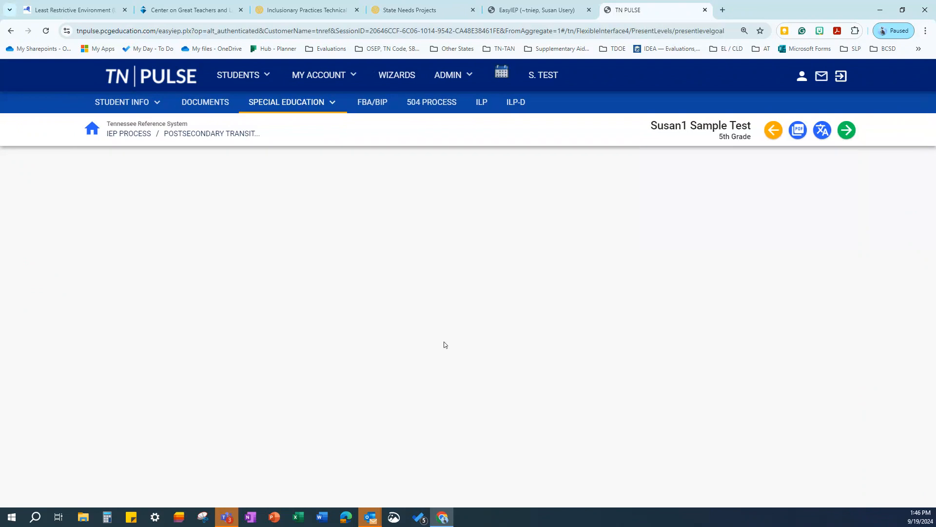
{"action": "left_click", "coordinate": [150, 231]}
{"action": "type", "text": "Test"}
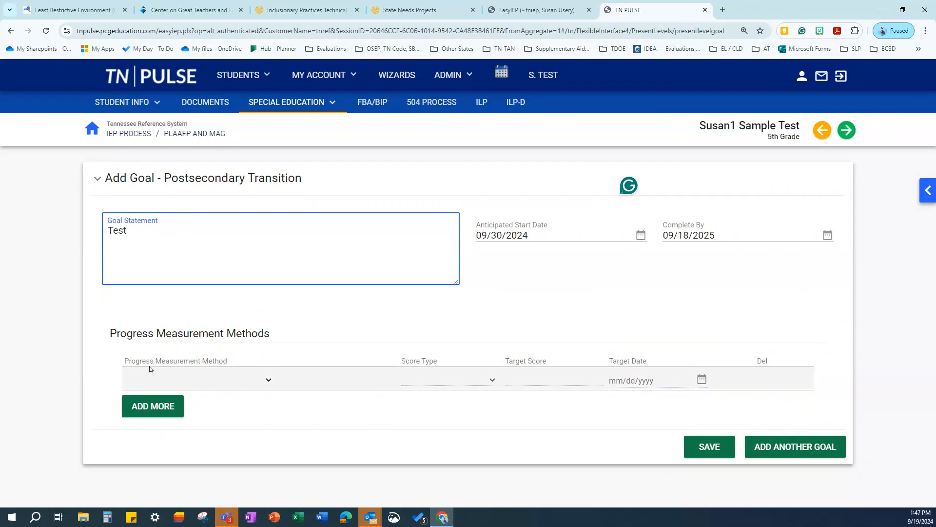
{"action": "left_click", "coordinate": [271, 384]}
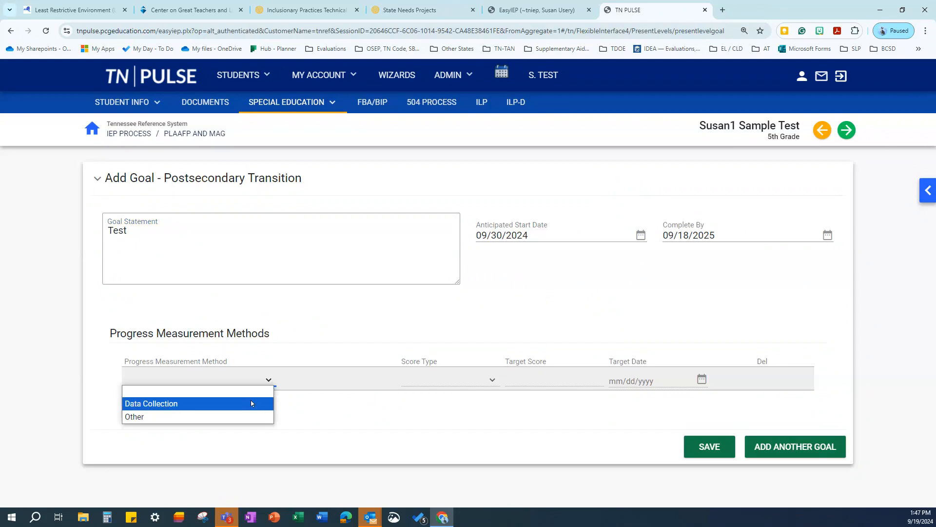
{"action": "left_click", "coordinate": [214, 402]}
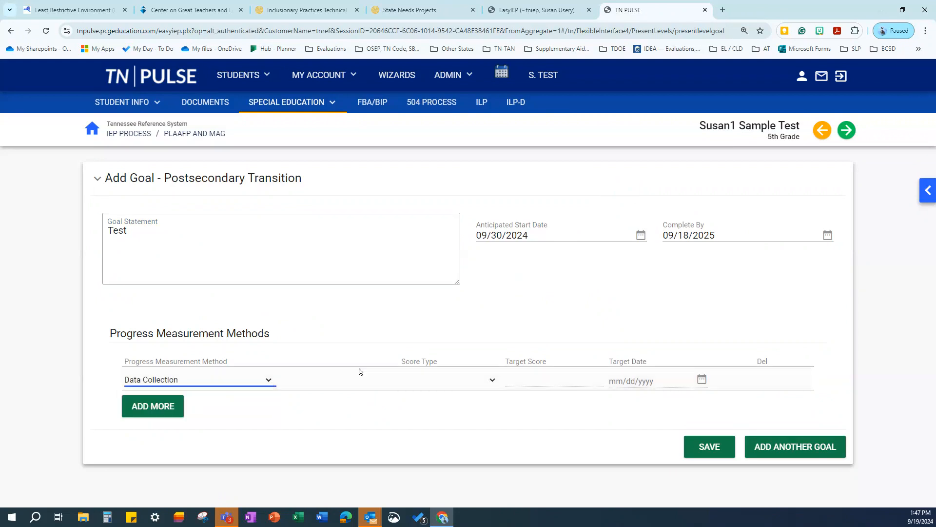
{"action": "left_click", "coordinate": [492, 381]}
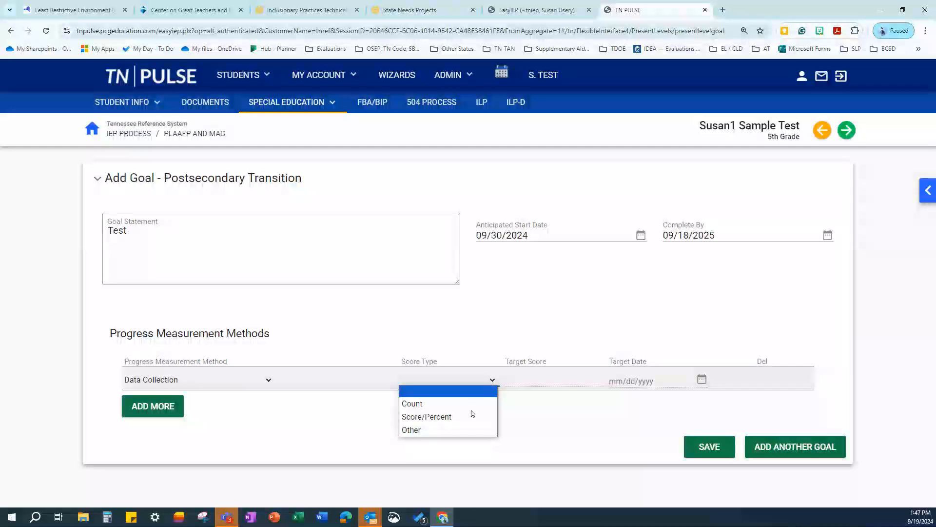
{"action": "left_click", "coordinate": [454, 404]}
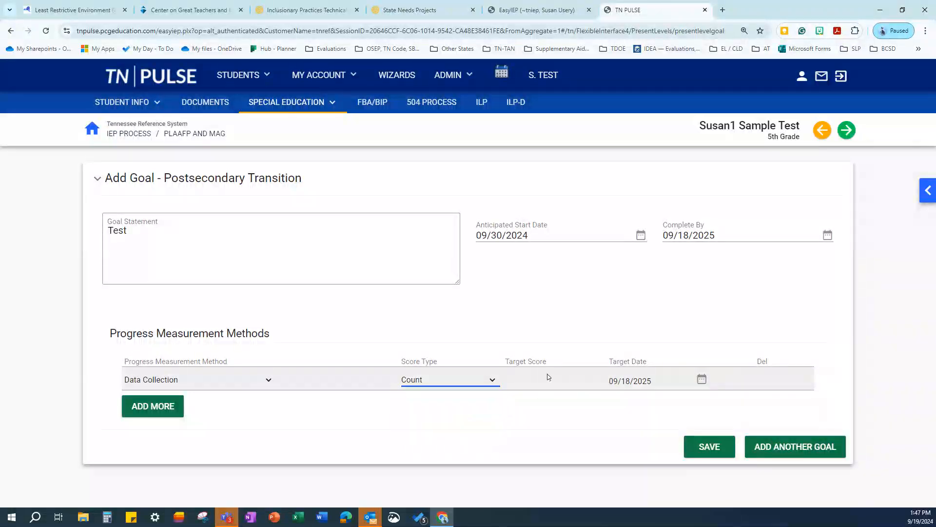
{"action": "left_click", "coordinate": [526, 388]}
{"action": "type", "text": "25"}
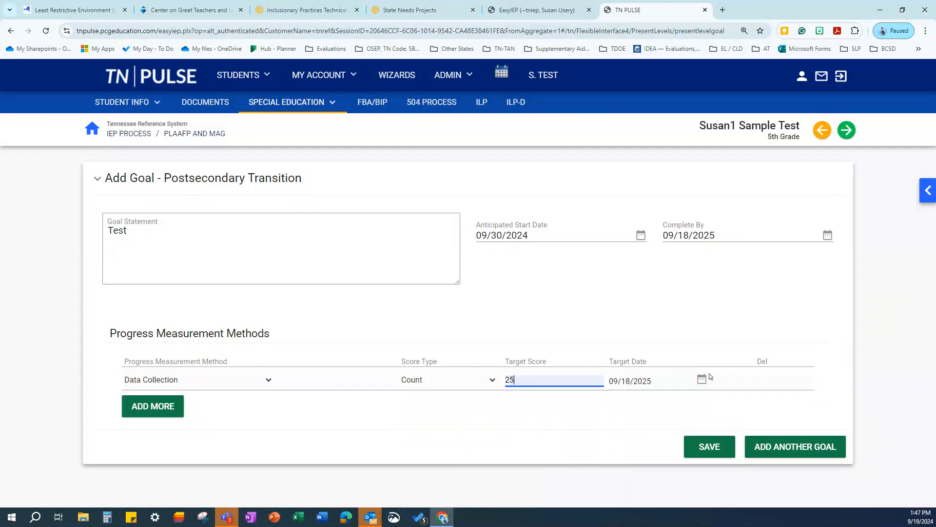
Add a second measure, Other '4' with Scaled Score, and save the goal
{"action": "left_click", "coordinate": [153, 406]}
{"action": "left_click", "coordinate": [266, 405]}
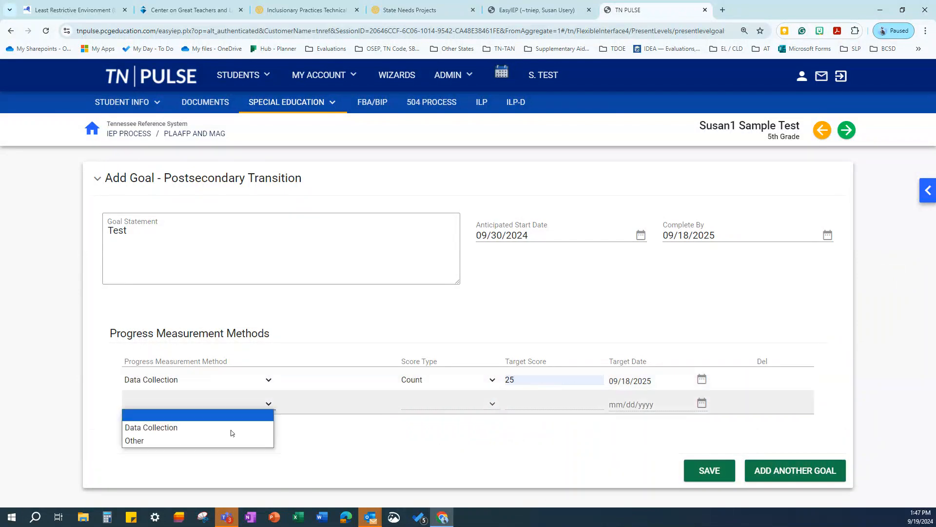
{"action": "left_click", "coordinate": [229, 441]}
{"action": "left_click", "coordinate": [320, 403]}
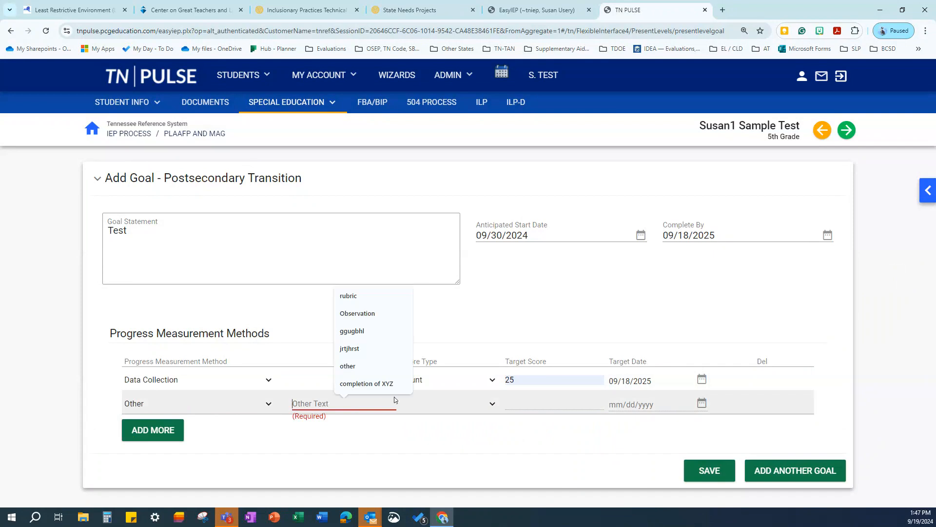
{"action": "left_click", "coordinate": [492, 406]}
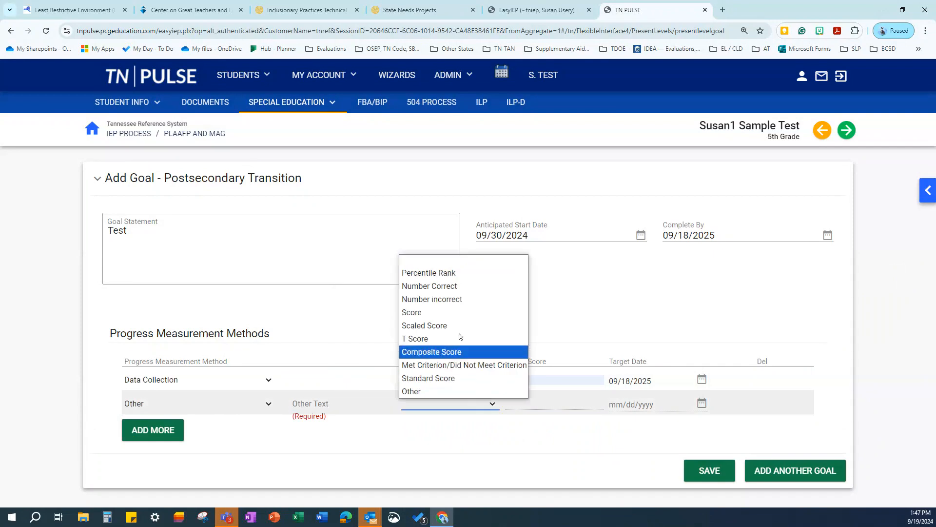
{"action": "left_click", "coordinate": [451, 365]}
{"action": "left_click", "coordinate": [314, 405]}
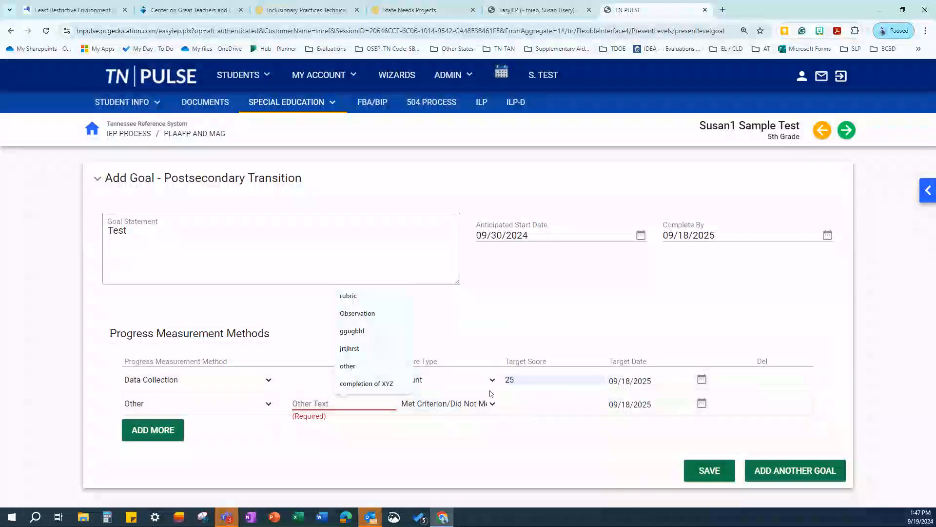
{"action": "left_click", "coordinate": [496, 405]}
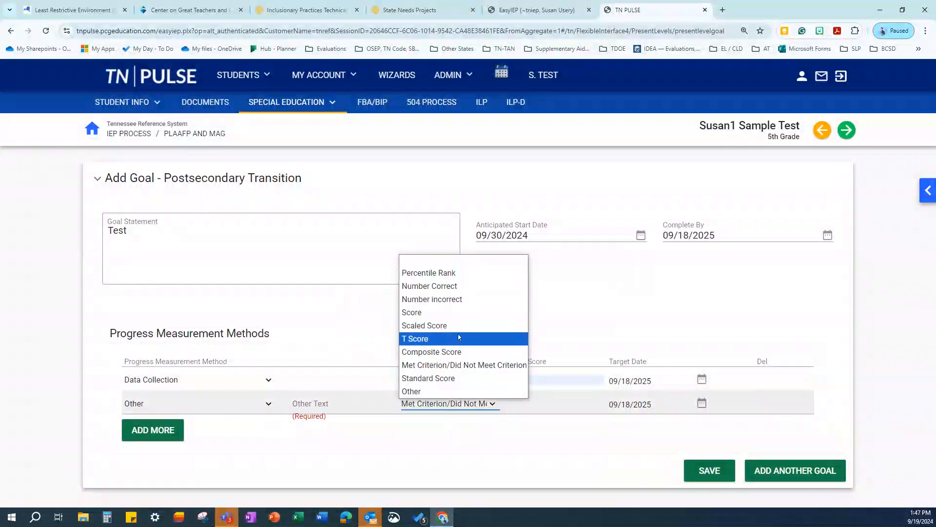
{"action": "left_click", "coordinate": [459, 325]}
{"action": "left_click", "coordinate": [317, 401]}
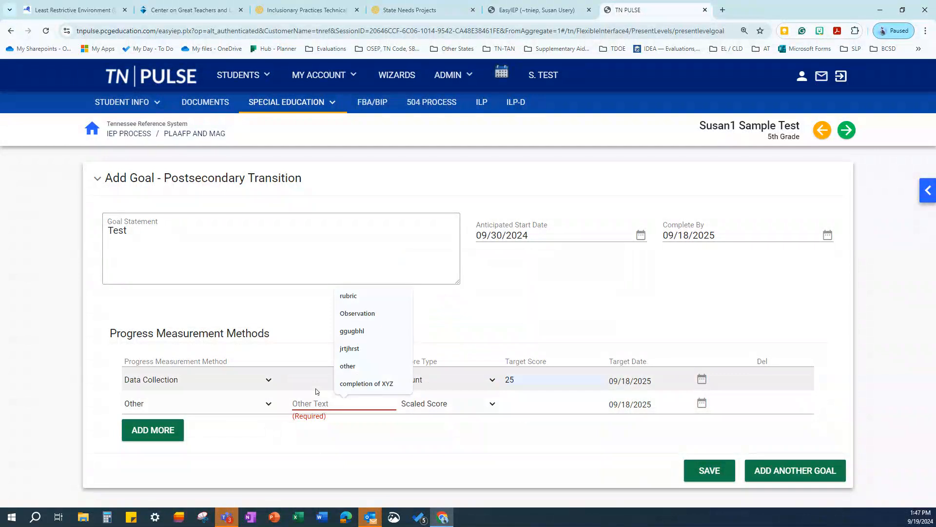
{"action": "type", "text": "4"}
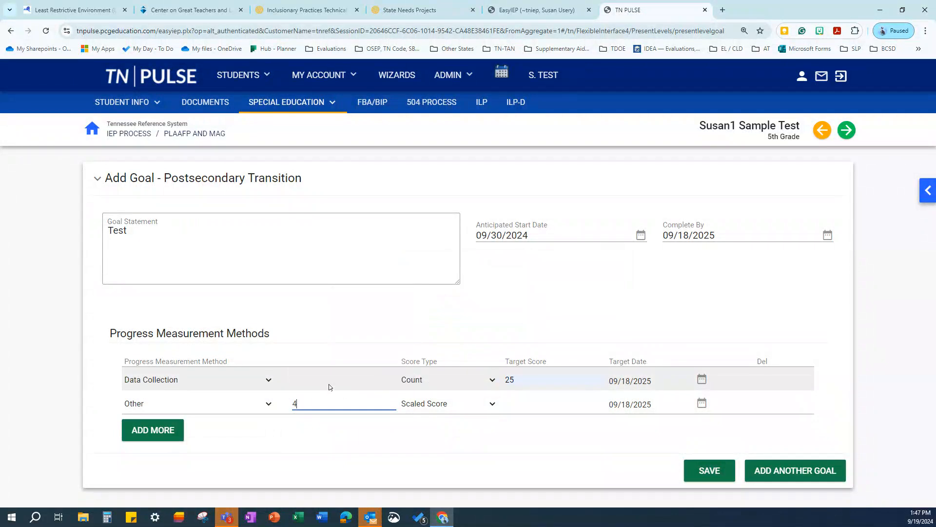
{"action": "left_click", "coordinate": [709, 470]}
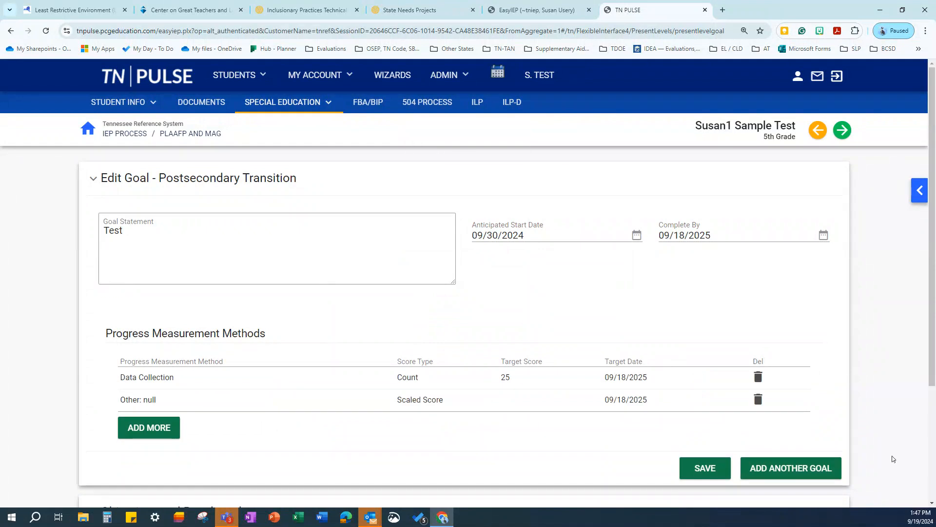
Save the goal again, then go through Special Education > IEP Process to the PLAAFP and MAG section
{"action": "left_click", "coordinate": [705, 468]}
{"action": "left_click", "coordinate": [843, 130]}
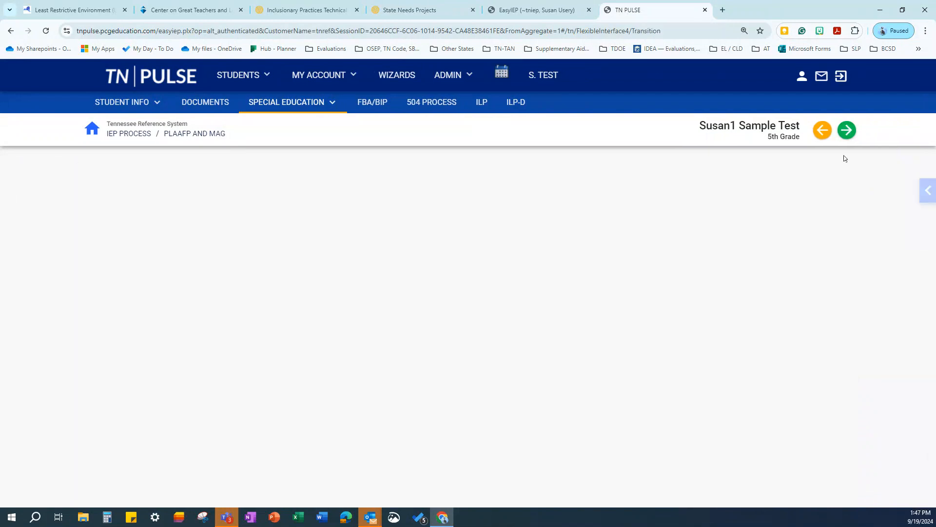
{"action": "left_click", "coordinate": [291, 105]}
{"action": "left_click", "coordinate": [265, 148]}
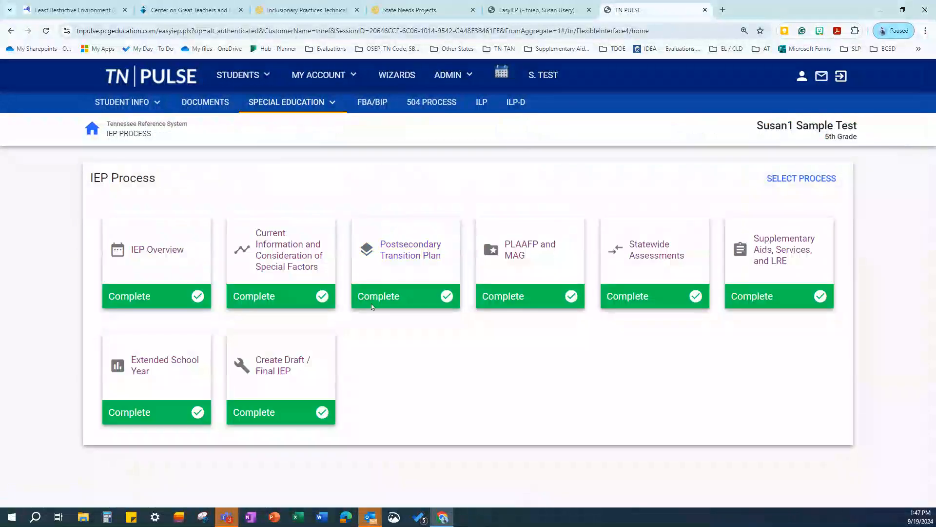
{"action": "left_click", "coordinate": [524, 237]}
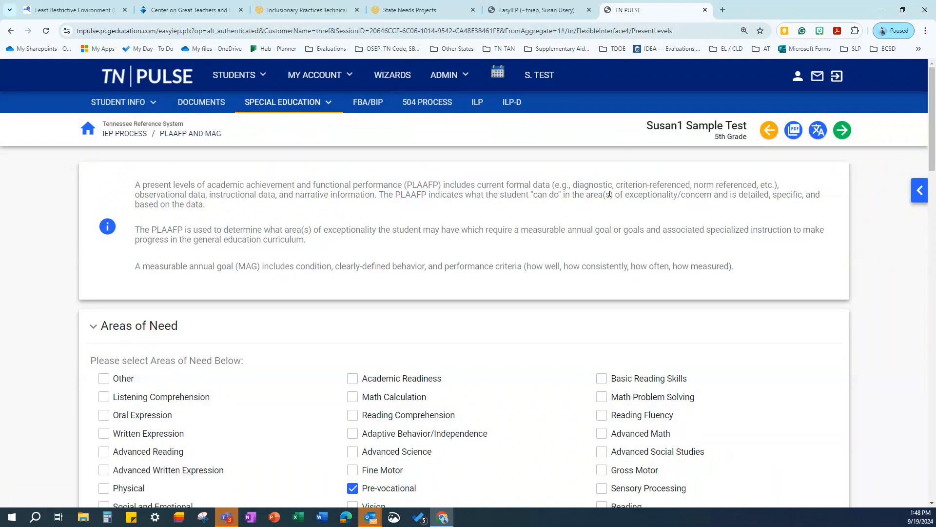
{"action": "scroll", "coordinate": [775, 245], "scroll_direction": "down", "scroll_amount": 1}
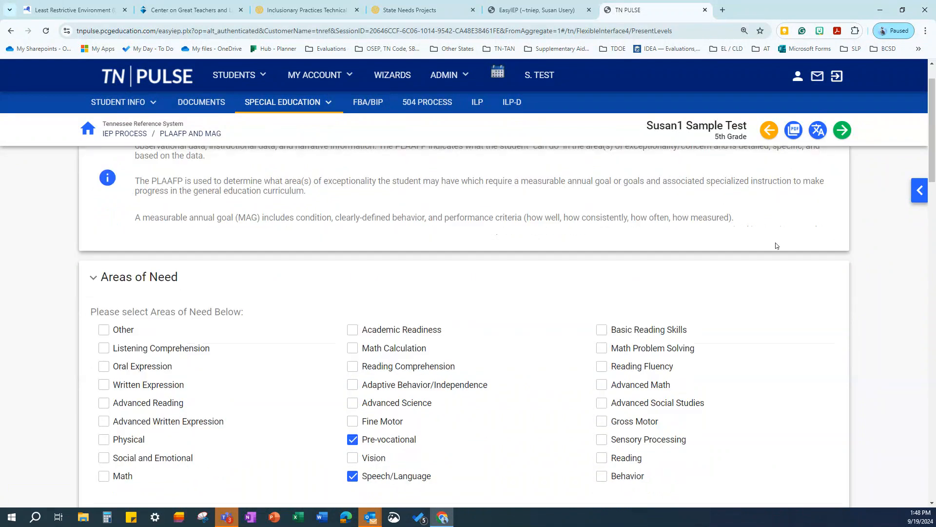
{"action": "scroll", "coordinate": [501, 239], "scroll_direction": "down", "scroll_amount": 2}
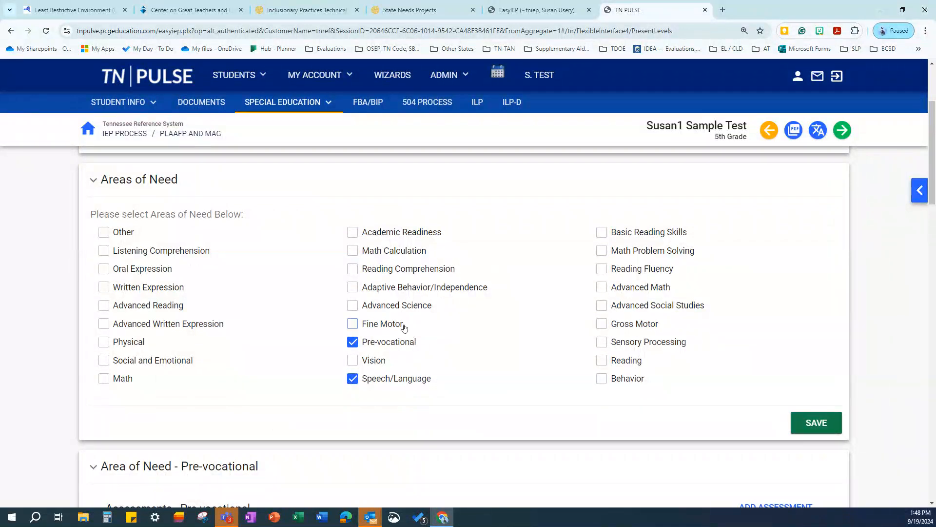
{"action": "scroll", "coordinate": [464, 255], "scroll_direction": "down", "scroll_amount": 3}
{"action": "scroll", "coordinate": [466, 253], "scroll_direction": "down", "scroll_amount": 2}
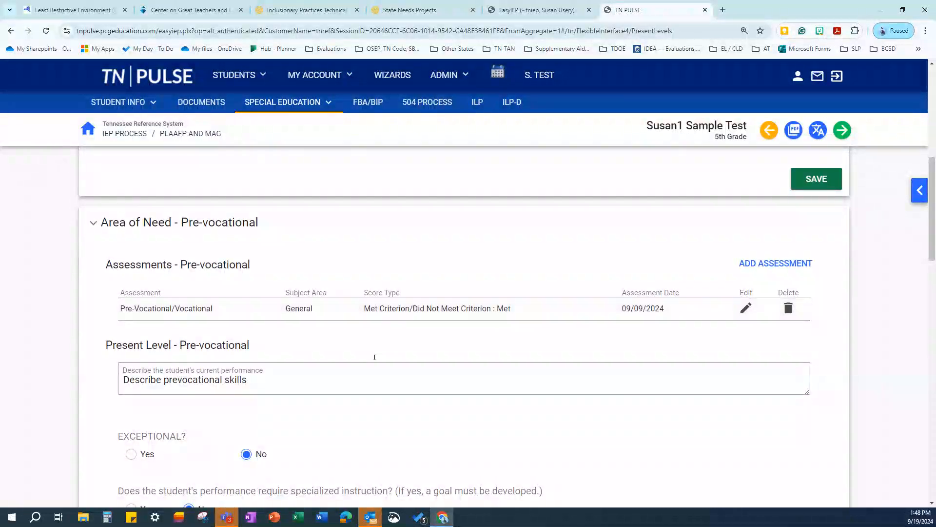
Mark Pre-vocational as requiring specialized instruction, toggling Exceptional to Yes and back to No
{"action": "scroll", "coordinate": [372, 358], "scroll_direction": "down", "scroll_amount": 2}
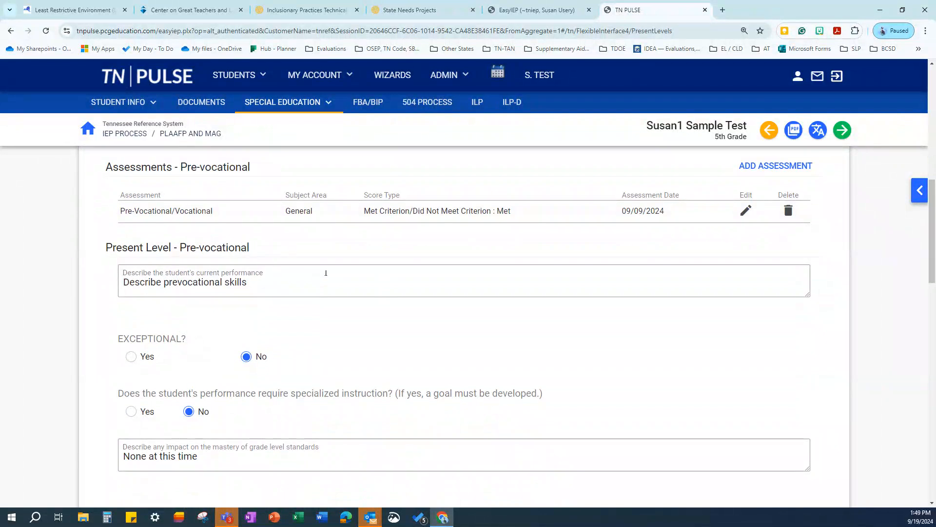
{"action": "scroll", "coordinate": [369, 307], "scroll_direction": "down", "scroll_amount": 2}
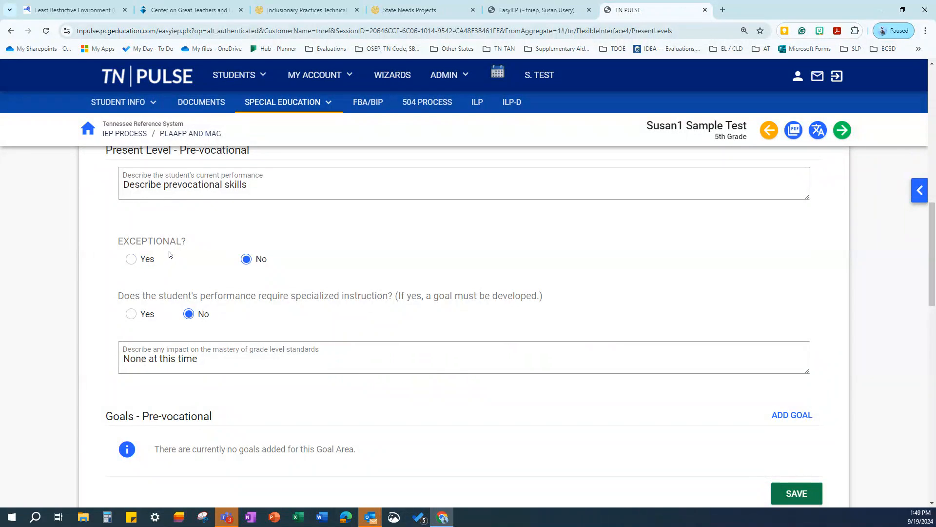
{"action": "scroll", "coordinate": [314, 267], "scroll_direction": "down", "scroll_amount": 1}
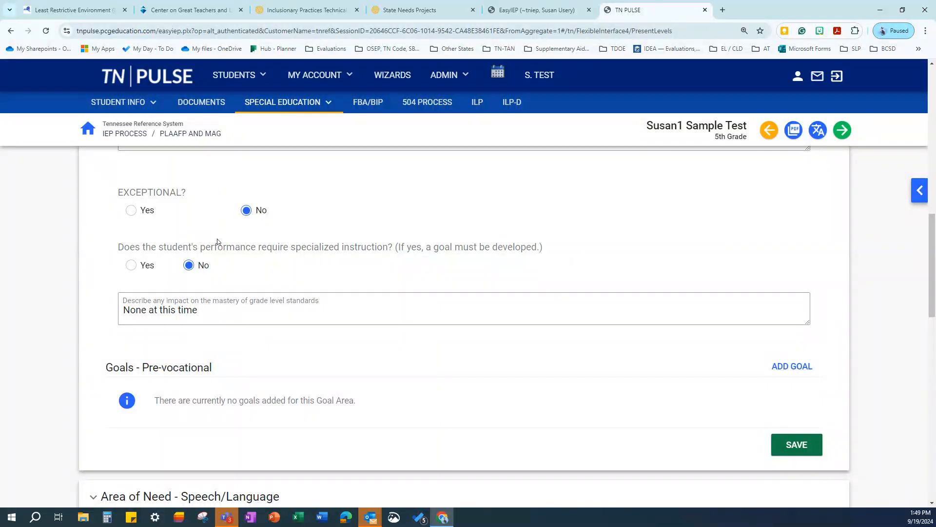
{"action": "left_click", "coordinate": [130, 265]}
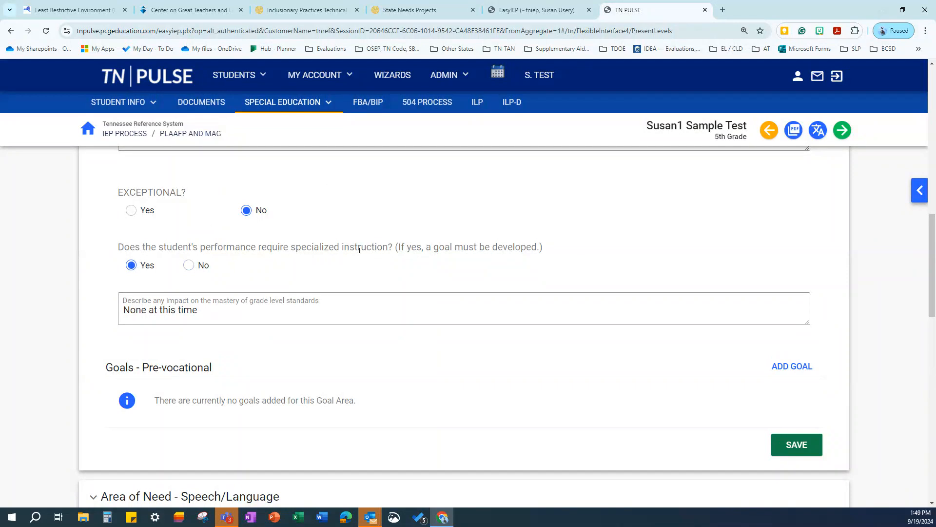
{"action": "left_click", "coordinate": [131, 210]}
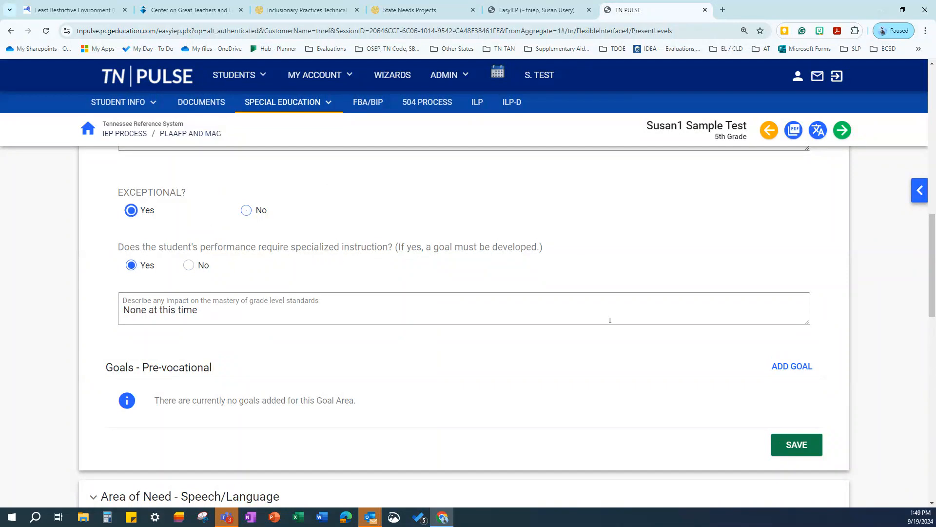
{"action": "left_click", "coordinate": [246, 210]}
{"action": "scroll", "coordinate": [281, 305], "scroll_direction": "down", "scroll_amount": 2}
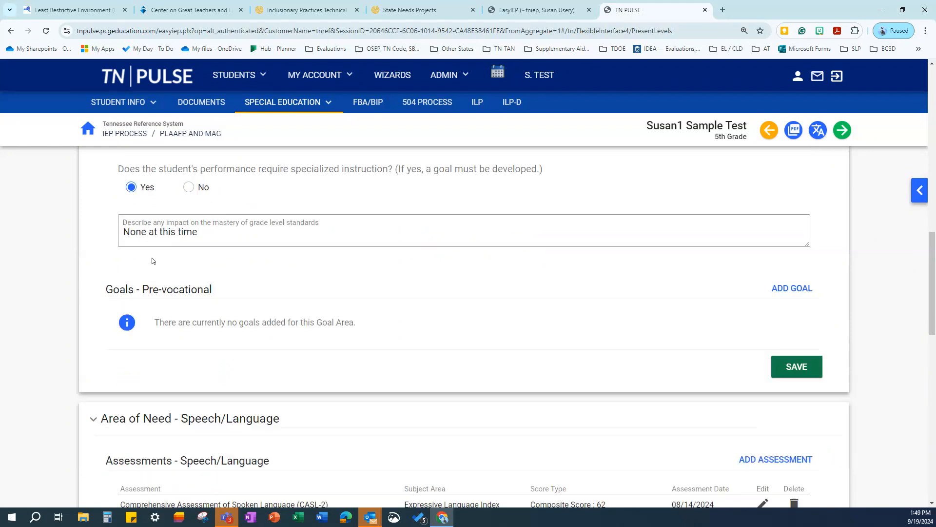
{"action": "scroll", "coordinate": [293, 220], "scroll_direction": "up", "scroll_amount": 1}
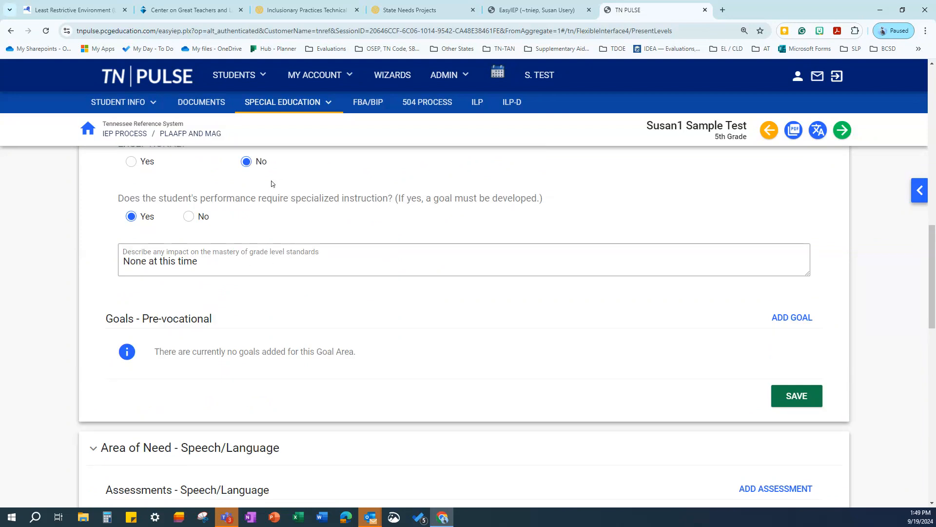
{"action": "scroll", "coordinate": [416, 199], "scroll_direction": "down", "scroll_amount": 3}
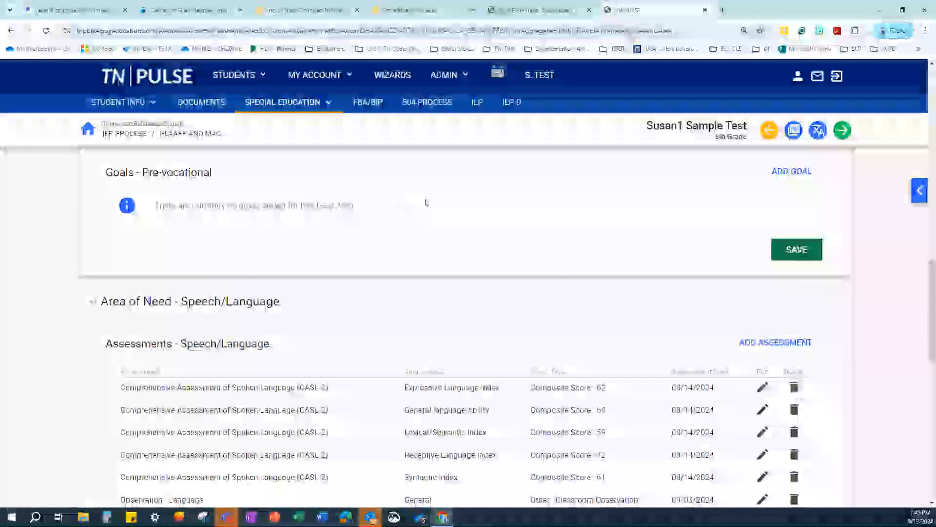
{"action": "scroll", "coordinate": [240, 215], "scroll_direction": "up", "scroll_amount": 4}
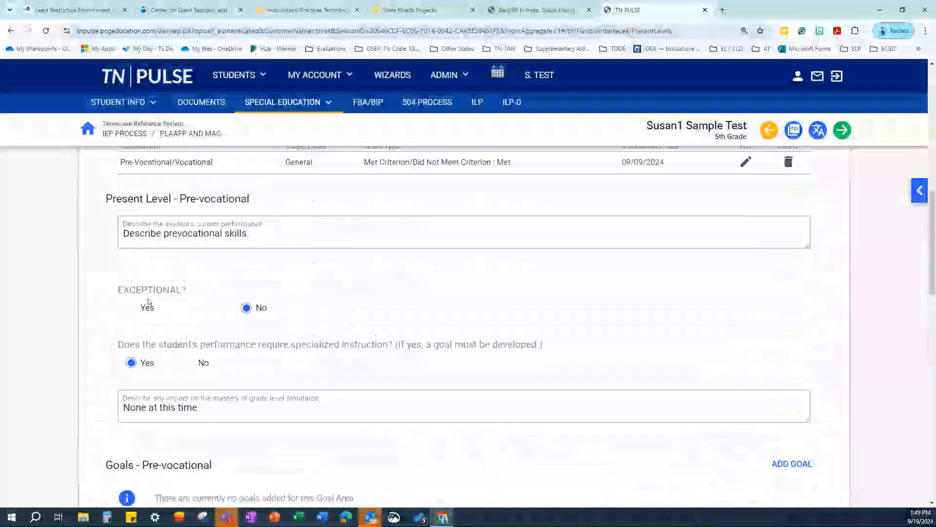
{"action": "scroll", "coordinate": [276, 370], "scroll_direction": "down", "scroll_amount": 1}
{"action": "scroll", "coordinate": [276, 370], "scroll_direction": "down", "scroll_amount": 2}
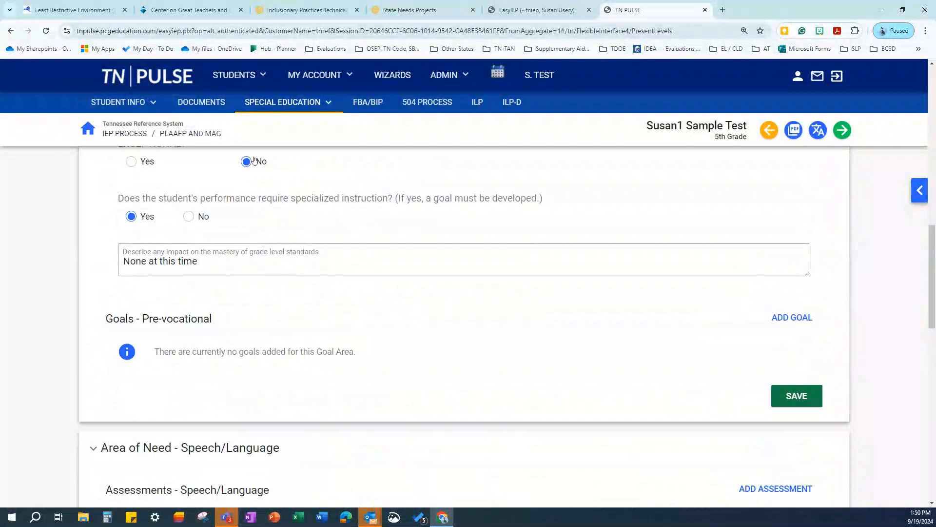
{"action": "scroll", "coordinate": [214, 186], "scroll_direction": "up", "scroll_amount": 1}
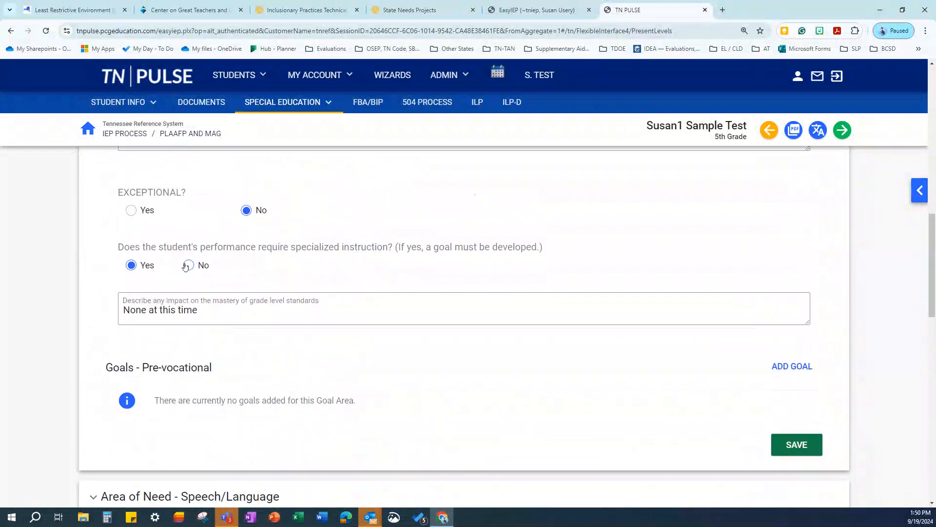
{"action": "scroll", "coordinate": [466, 326], "scroll_direction": "down", "scroll_amount": 5}
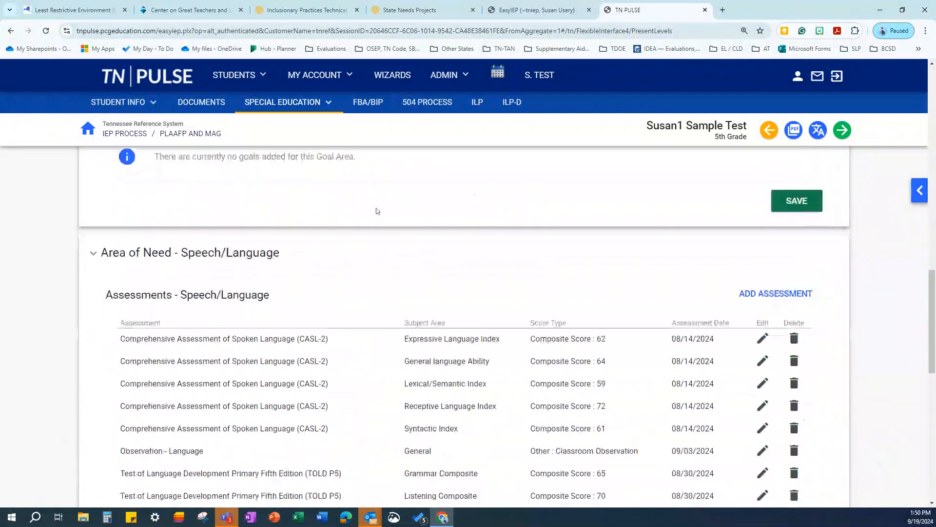
Scroll past the Speech/Language assessments, present level and three goals, then add a new goal
{"action": "scroll", "coordinate": [364, 210], "scroll_direction": "down", "scroll_amount": 1}
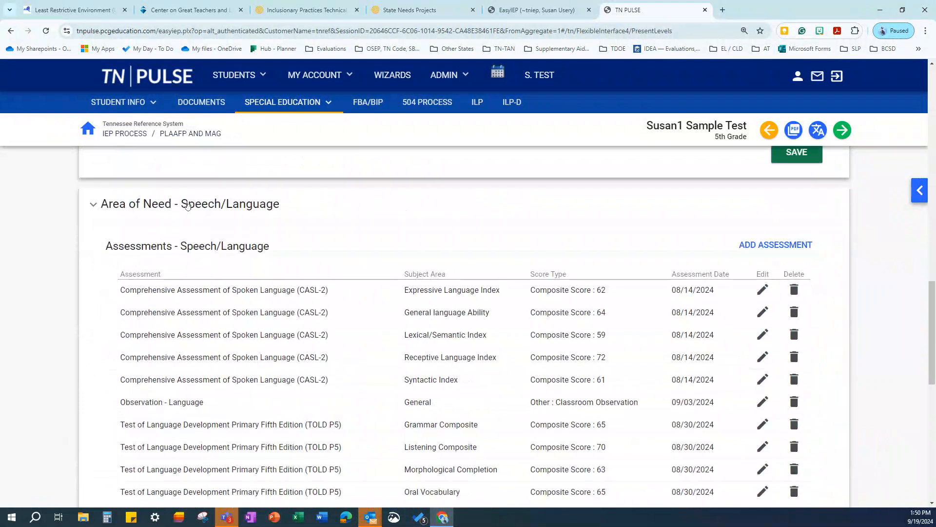
{"action": "scroll", "coordinate": [507, 219], "scroll_direction": "down", "scroll_amount": 1}
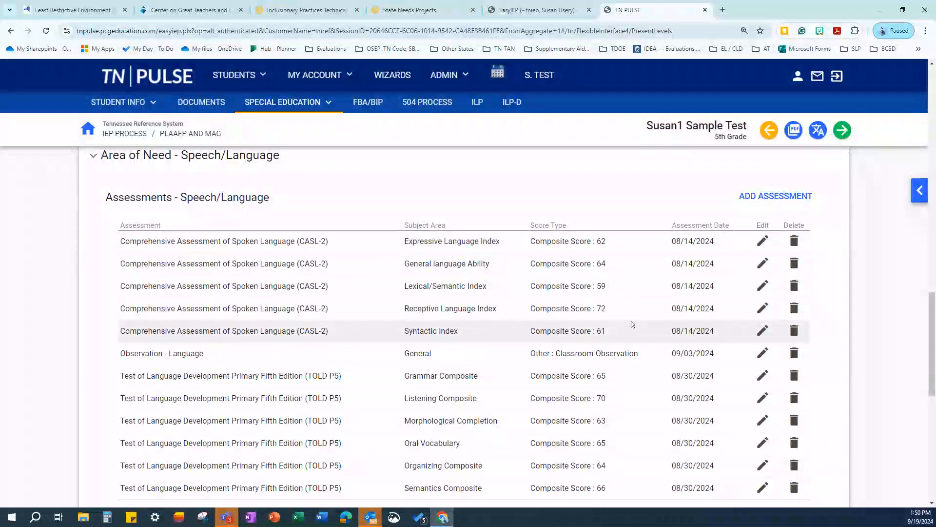
{"action": "scroll", "coordinate": [621, 336], "scroll_direction": "down", "scroll_amount": 1}
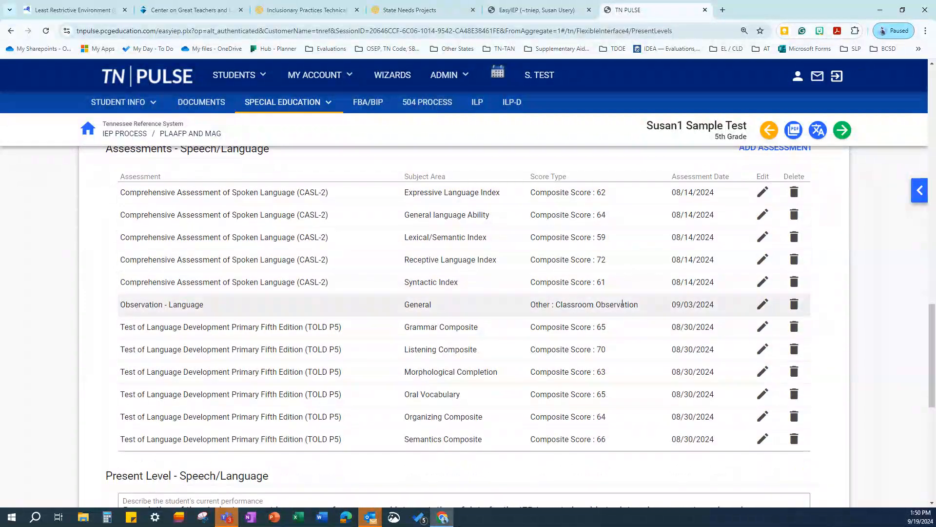
{"action": "scroll", "coordinate": [367, 306], "scroll_direction": "down", "scroll_amount": 3}
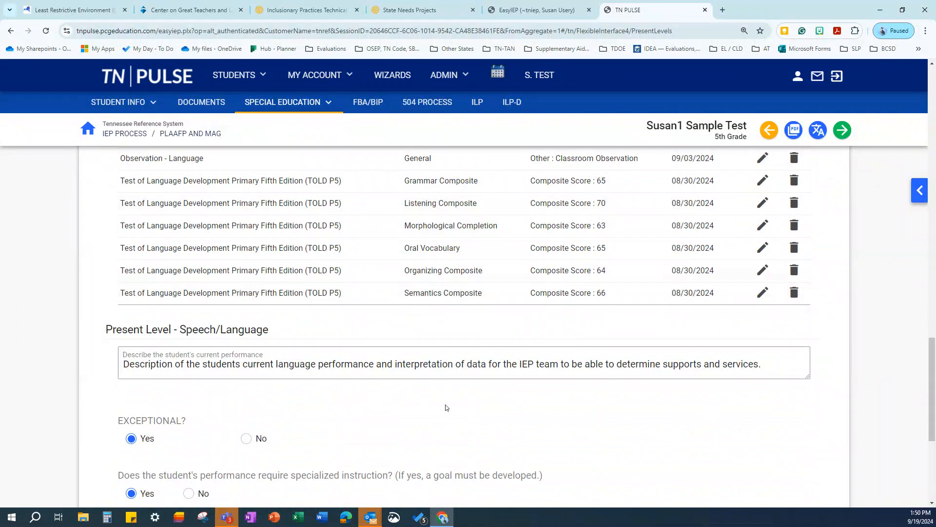
{"action": "scroll", "coordinate": [471, 395], "scroll_direction": "down", "scroll_amount": 2}
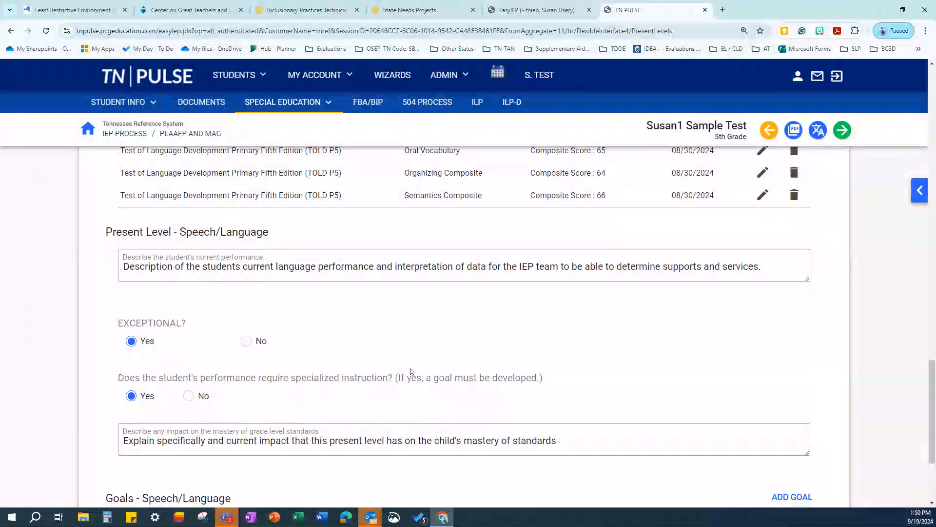
{"action": "scroll", "coordinate": [341, 348], "scroll_direction": "down", "scroll_amount": 2}
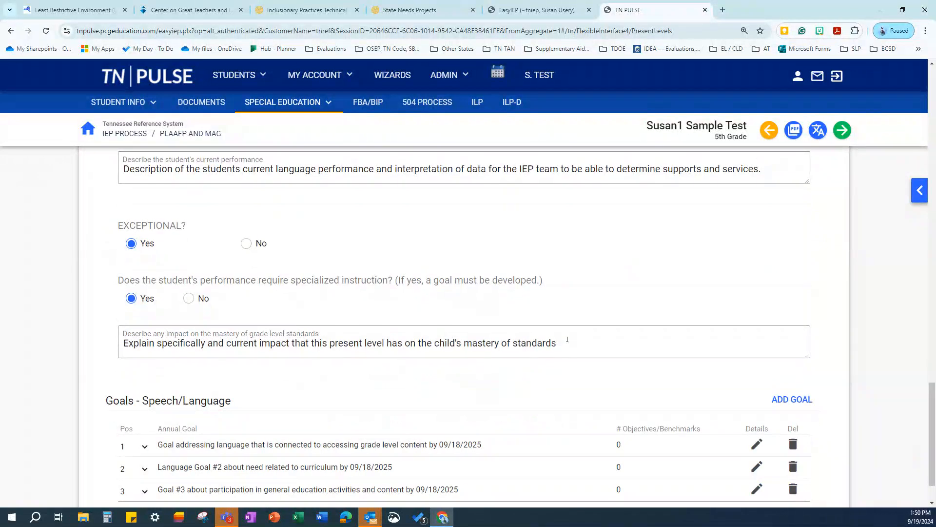
{"action": "scroll", "coordinate": [631, 334], "scroll_direction": "down", "scroll_amount": 2}
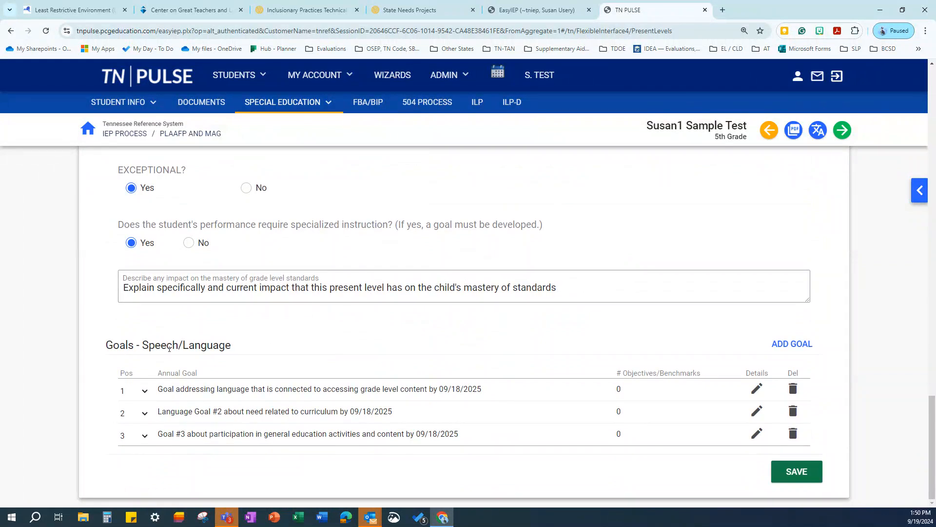
{"action": "left_click", "coordinate": [798, 341]}
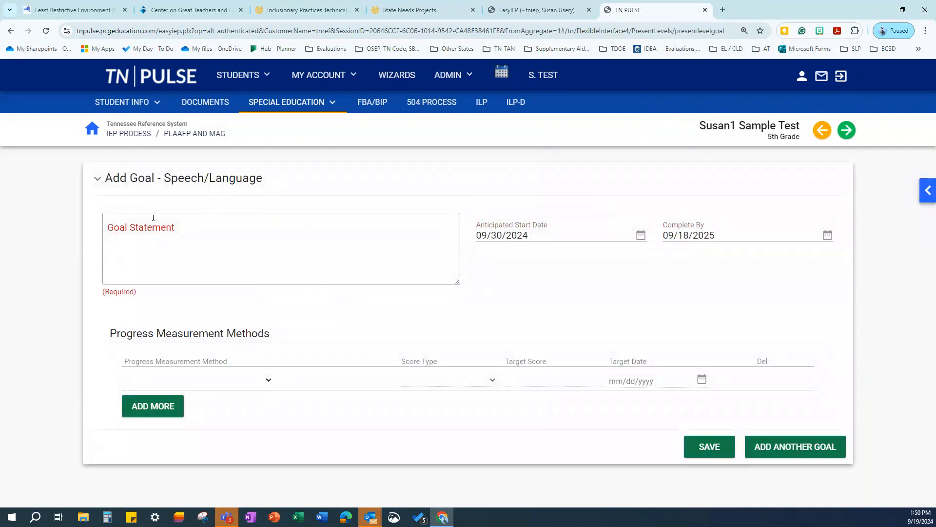
Save a goal 'Test' measured by Data Collection as Score/Percent with target score 85
{"action": "left_click", "coordinate": [149, 242]}
{"action": "type", "text": "Test"}
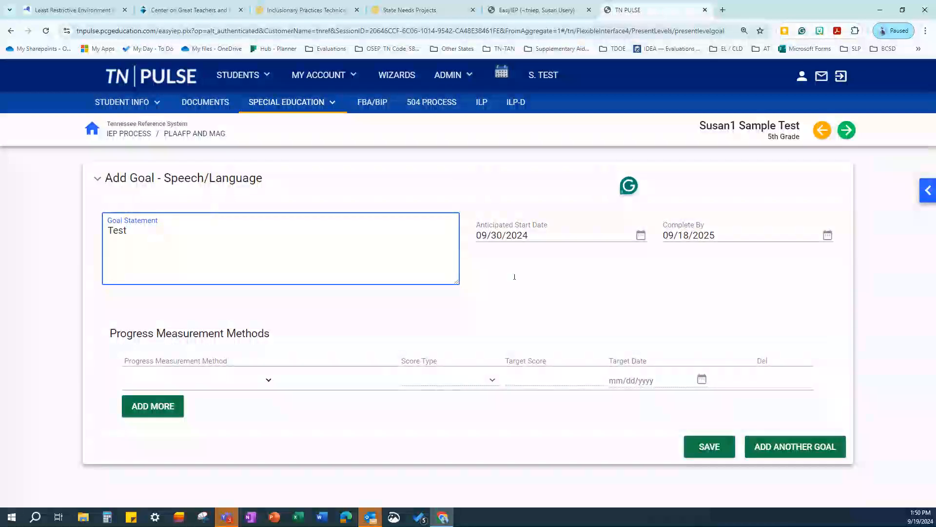
{"action": "left_click", "coordinate": [268, 380]}
{"action": "left_click", "coordinate": [240, 408]}
{"action": "left_click", "coordinate": [442, 379]}
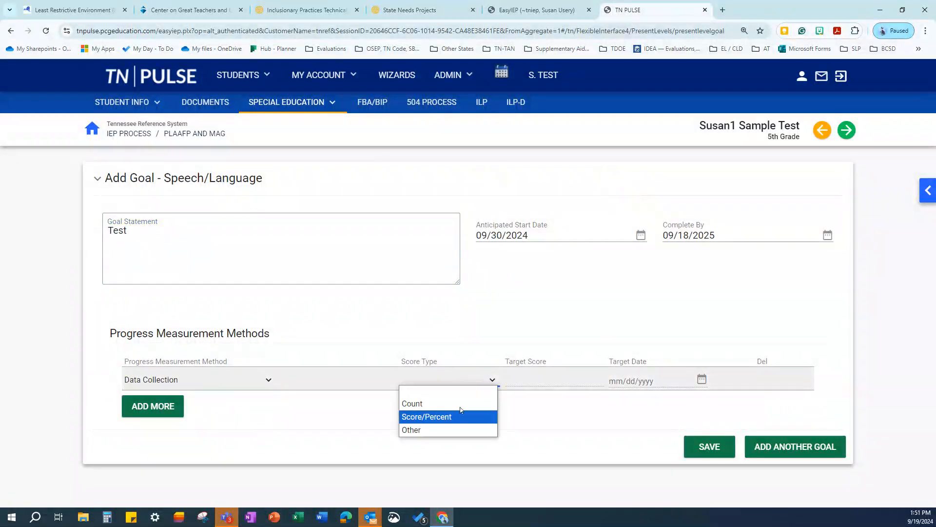
{"action": "left_click", "coordinate": [460, 420]}
{"action": "left_click", "coordinate": [531, 366]}
{"action": "type", "text": "85"}
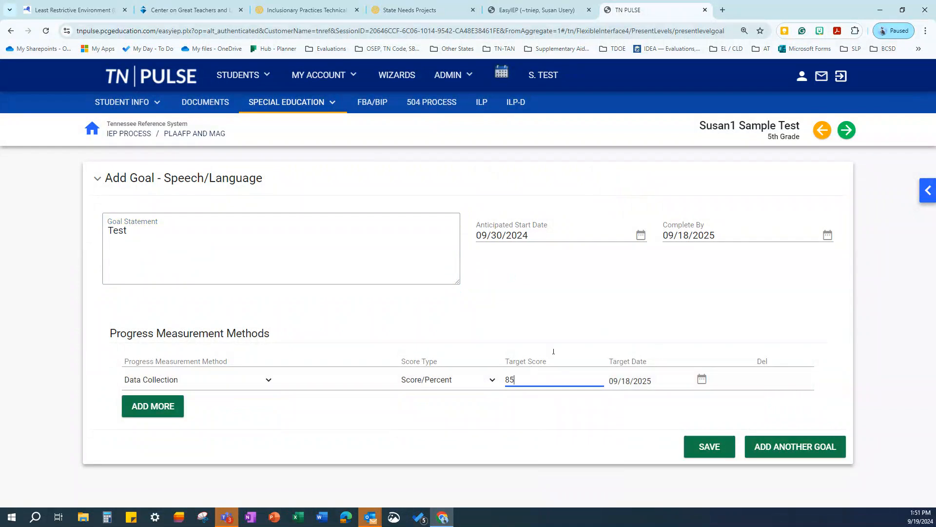
{"action": "left_click", "coordinate": [710, 446]}
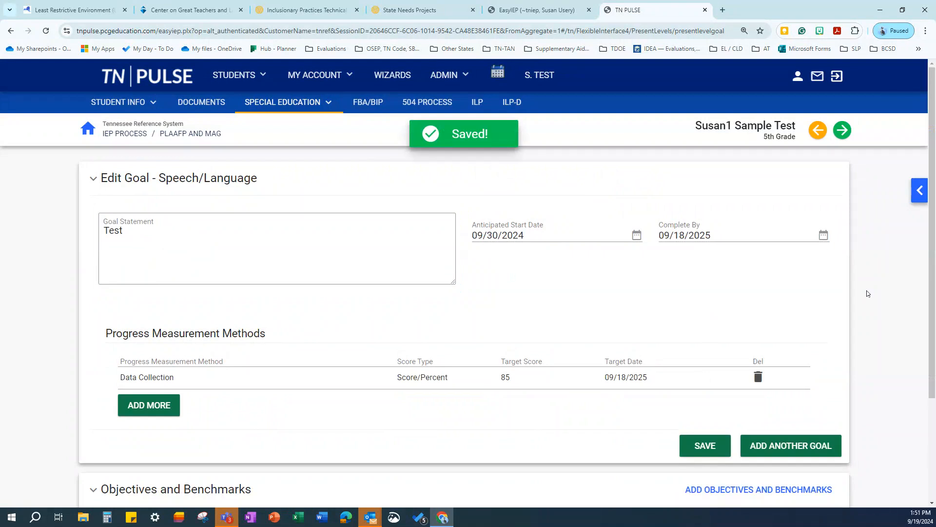
{"action": "scroll", "coordinate": [761, 299], "scroll_direction": "down", "scroll_amount": 3}
{"action": "scroll", "coordinate": [676, 313], "scroll_direction": "up", "scroll_amount": 3}
{"action": "scroll", "coordinate": [665, 295], "scroll_direction": "down", "scroll_amount": 3}
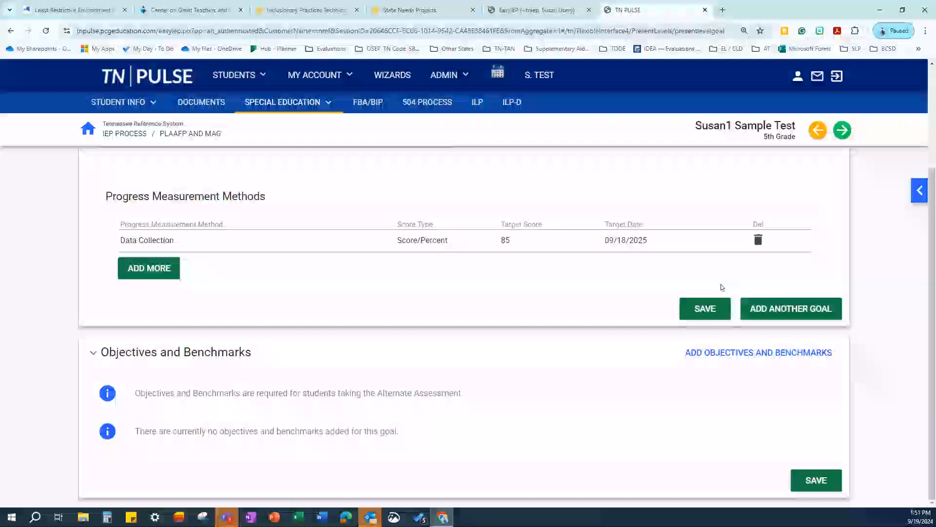
Bring up the IEP Process section list from the right edge of the PLAAFP and MAG page
{"action": "scroll", "coordinate": [800, 274], "scroll_direction": "up", "scroll_amount": 2}
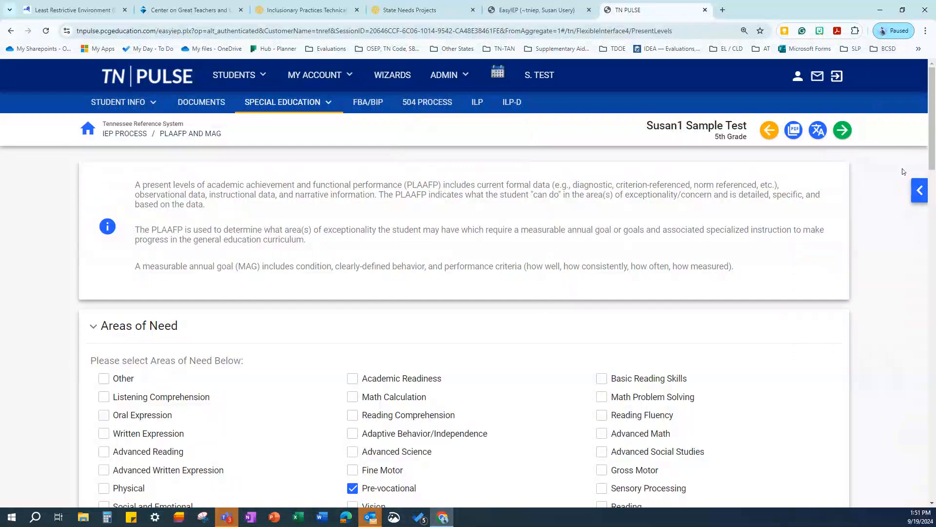
{"action": "left_click", "coordinate": [916, 191]}
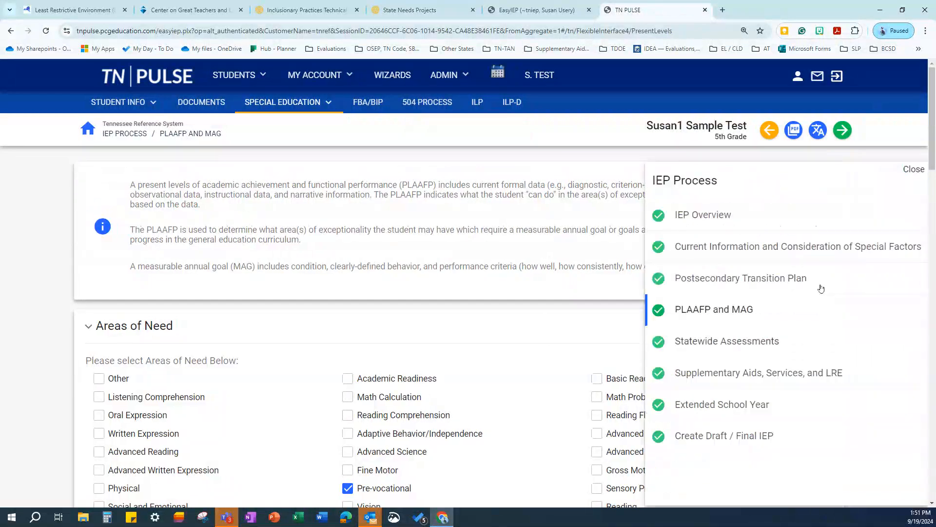
In Statewide Assessments, answer No to the general assessment and select Alternate Assessment participation
{"action": "left_click", "coordinate": [680, 342]}
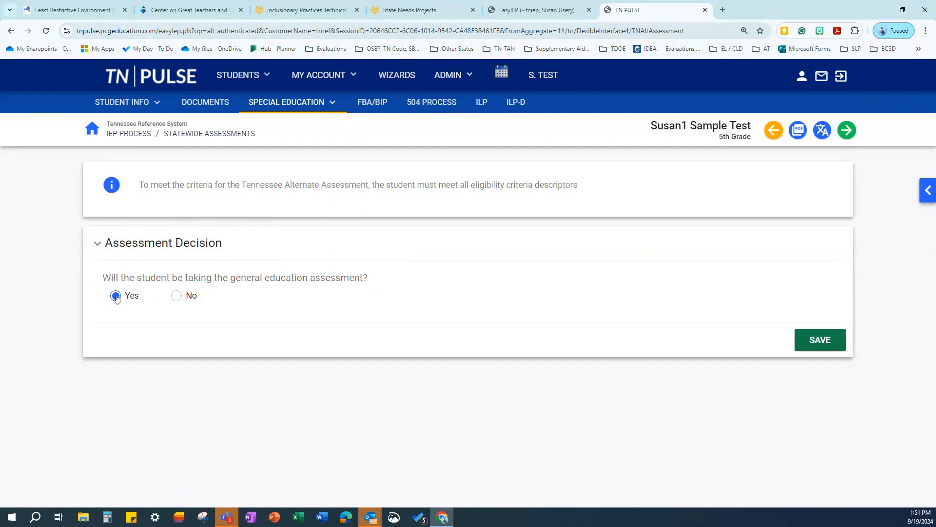
{"action": "left_click", "coordinate": [177, 298]}
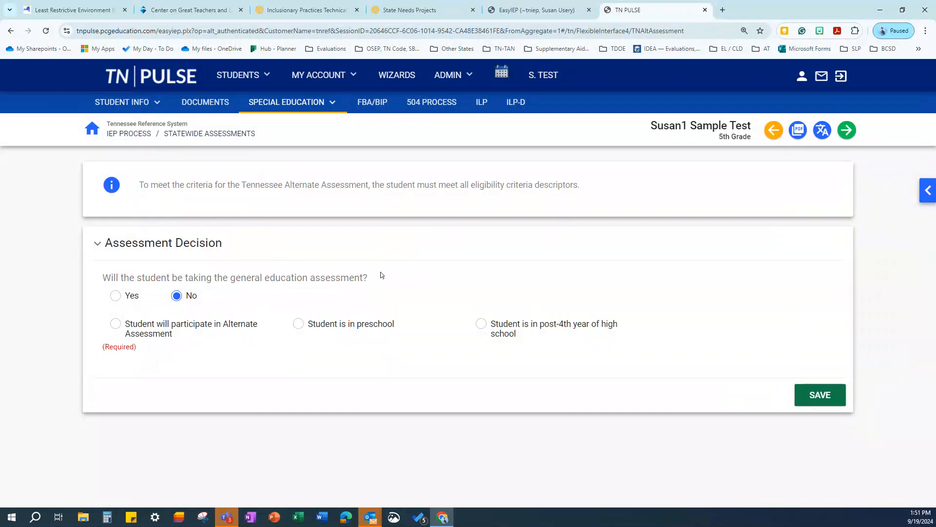
{"action": "left_click", "coordinate": [116, 325]}
{"action": "scroll", "coordinate": [283, 205], "scroll_direction": "down", "scroll_amount": 6}
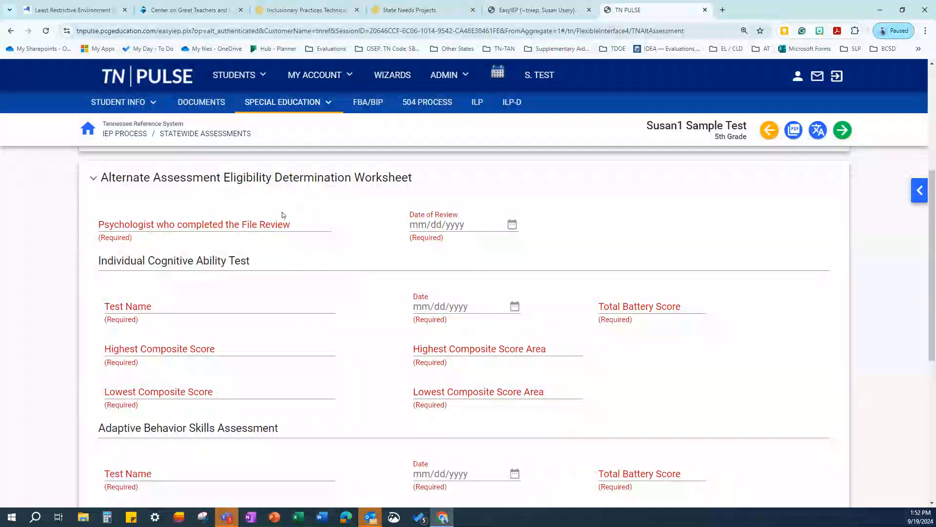
{"action": "scroll", "coordinate": [308, 239], "scroll_direction": "down", "scroll_amount": 3}
{"action": "scroll", "coordinate": [308, 238], "scroll_direction": "down", "scroll_amount": 3}
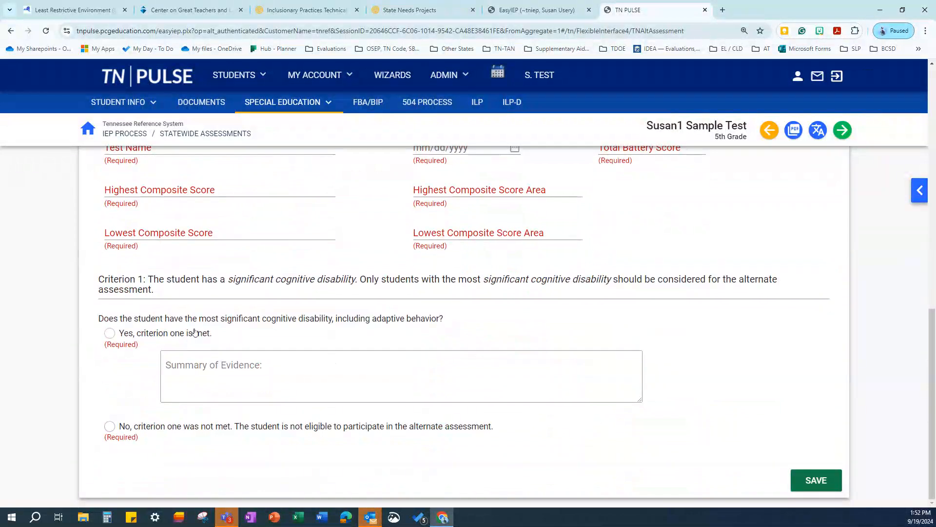
{"action": "scroll", "coordinate": [195, 331], "scroll_direction": "up", "scroll_amount": 5}
{"action": "scroll", "coordinate": [260, 263], "scroll_direction": "up", "scroll_amount": 2}
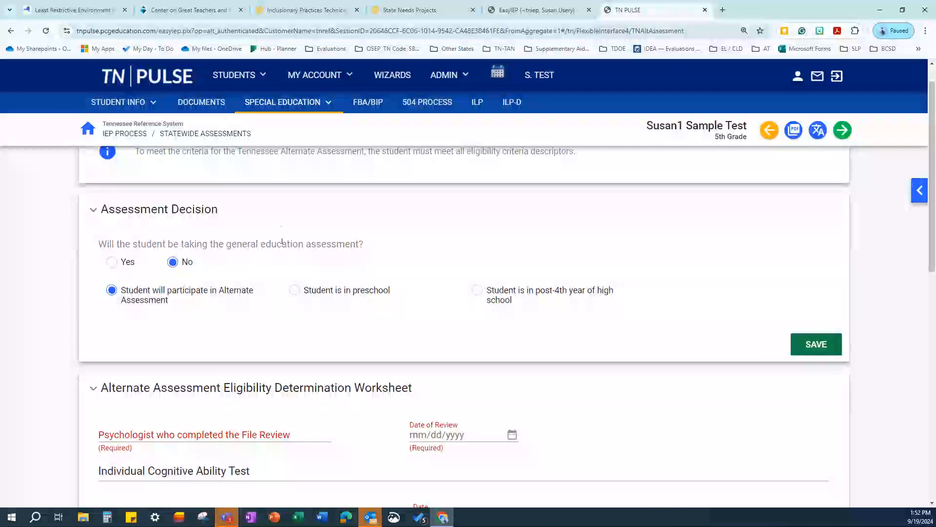
Try the preschool and post-4th-year options, settle on Yes for general assessment, and save
{"action": "left_click", "coordinate": [296, 289]}
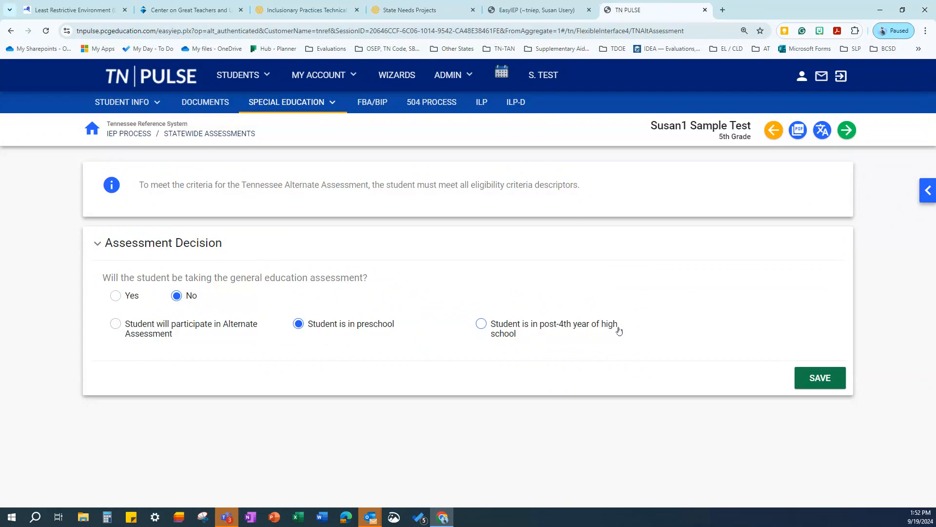
{"action": "left_click", "coordinate": [481, 324]}
{"action": "left_click", "coordinate": [117, 296]}
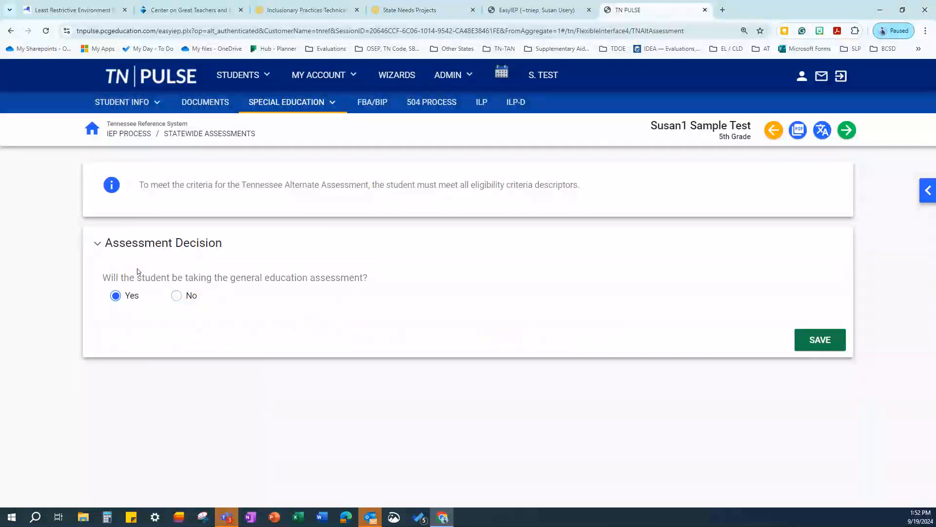
{"action": "left_click", "coordinate": [848, 131]}
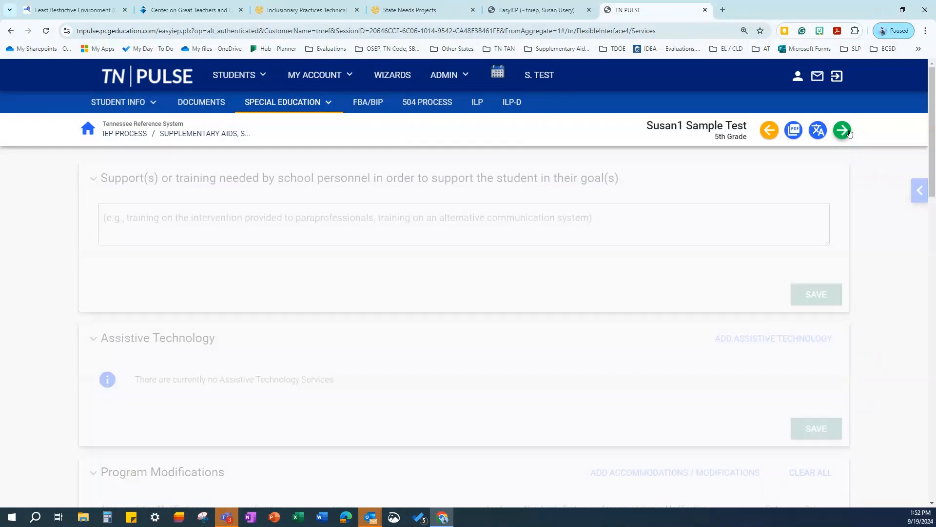
Close the IEP Process panel and review assistive technology and the five Program Modifications accommodations
{"action": "left_click", "coordinate": [920, 195]}
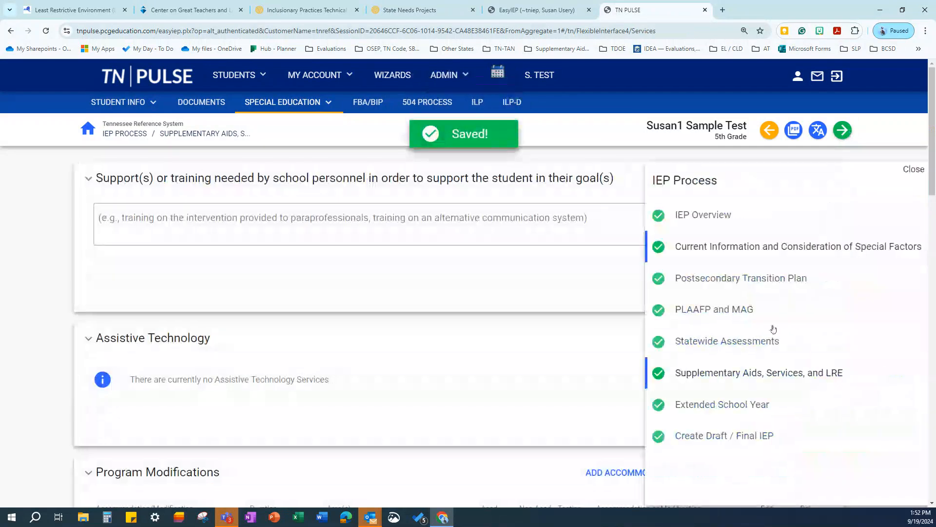
{"action": "left_click", "coordinate": [687, 375]}
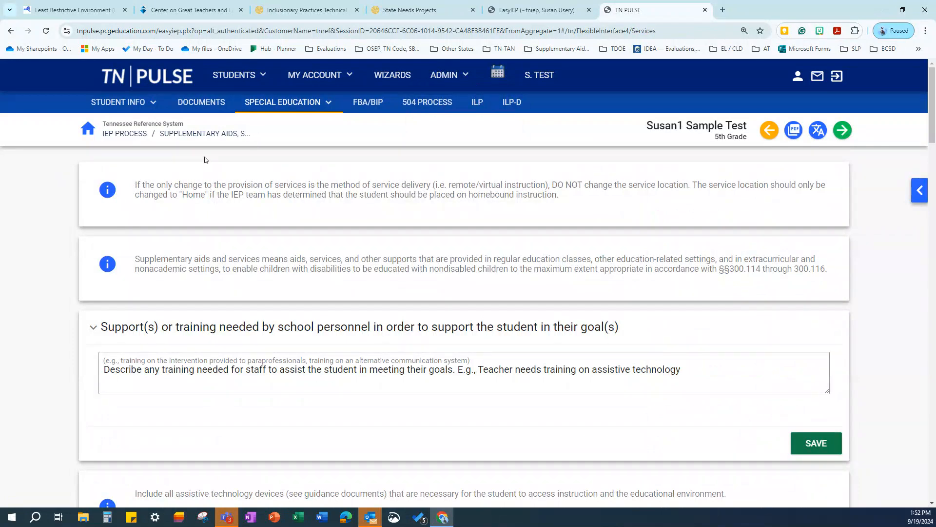
{"action": "scroll", "coordinate": [391, 226], "scroll_direction": "down", "scroll_amount": 1}
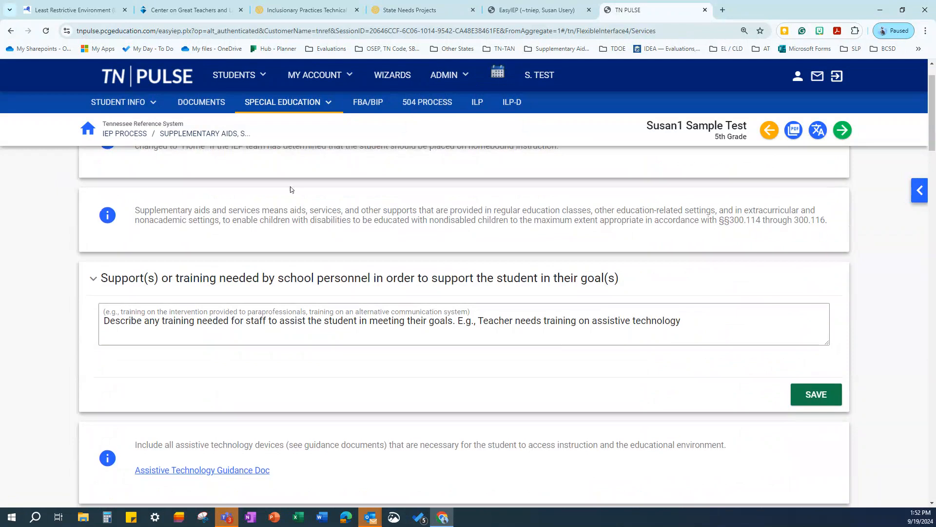
{"action": "scroll", "coordinate": [363, 205], "scroll_direction": "up", "scroll_amount": 1}
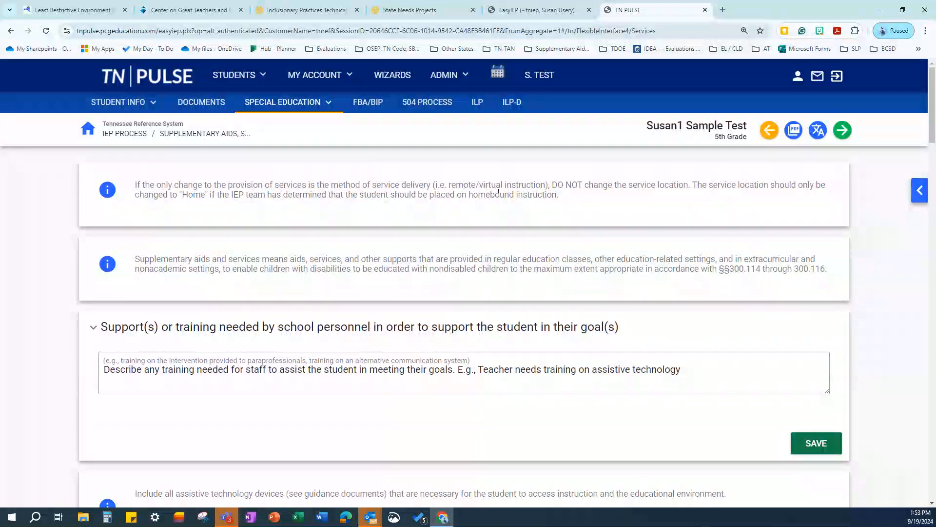
{"action": "scroll", "coordinate": [687, 273], "scroll_direction": "down", "scroll_amount": 2}
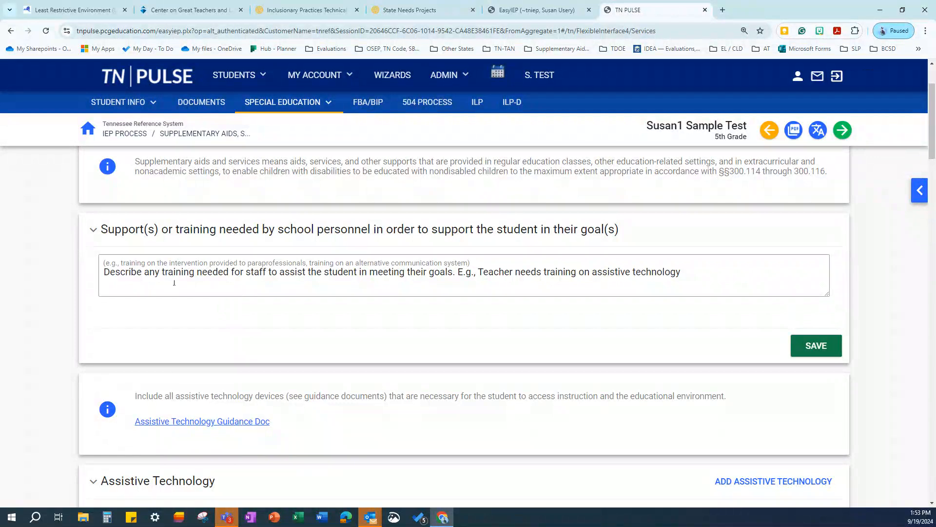
{"action": "scroll", "coordinate": [565, 308], "scroll_direction": "down", "scroll_amount": 3}
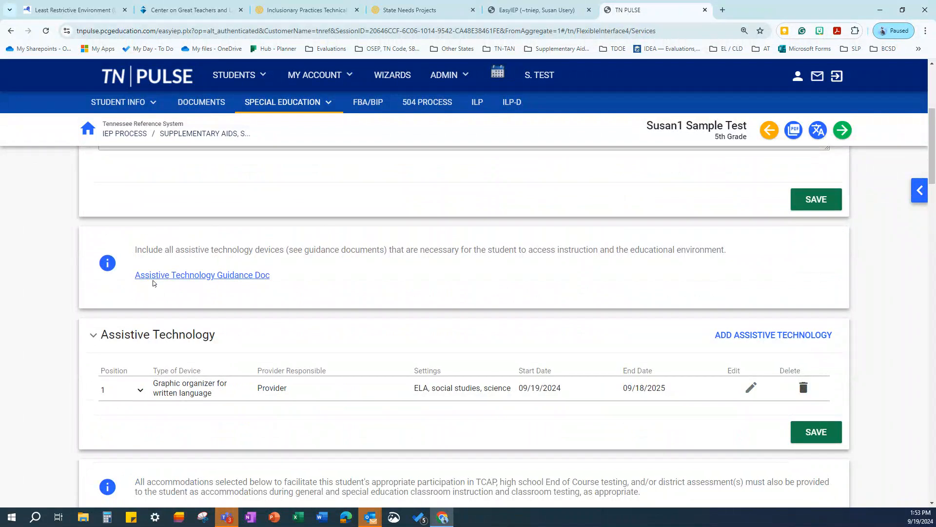
{"action": "scroll", "coordinate": [370, 250], "scroll_direction": "down", "scroll_amount": 1}
{"action": "scroll", "coordinate": [259, 209], "scroll_direction": "down", "scroll_amount": 2}
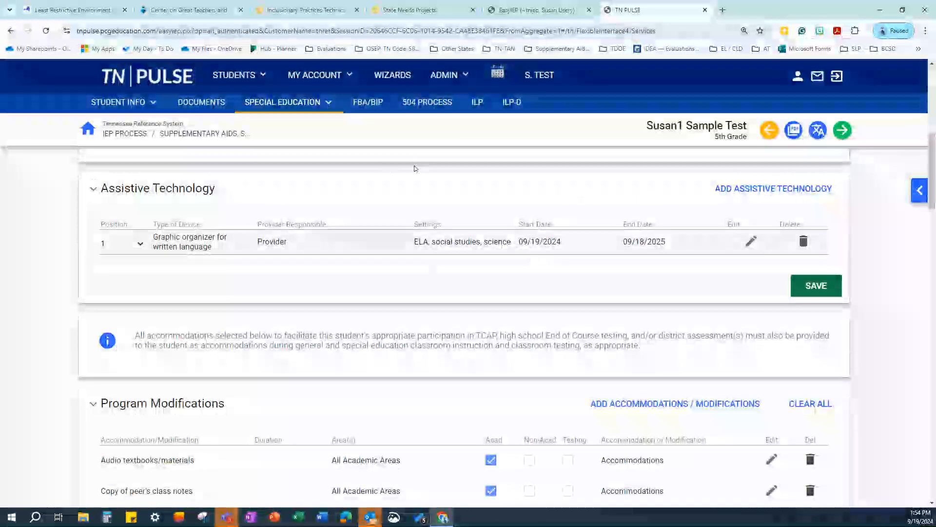
{"action": "scroll", "coordinate": [521, 178], "scroll_direction": "down", "scroll_amount": 1}
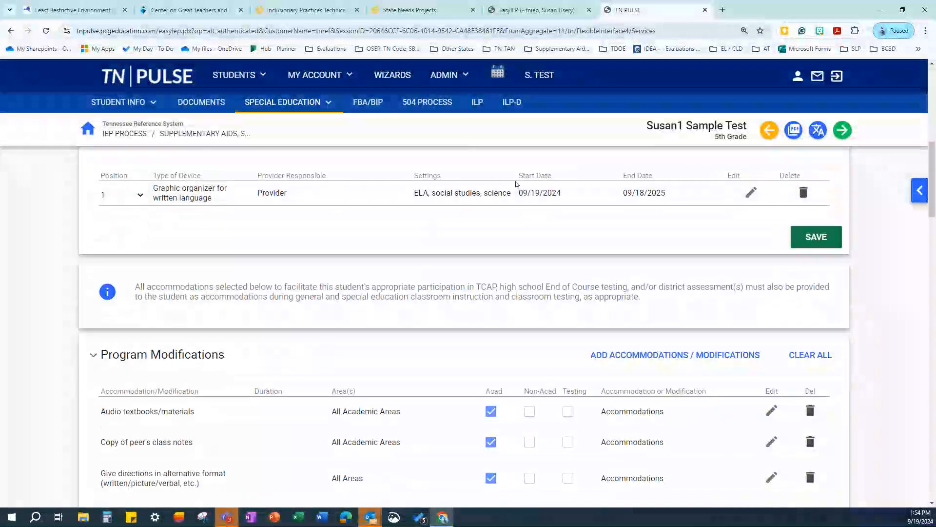
{"action": "scroll", "coordinate": [488, 193], "scroll_direction": "down", "scroll_amount": 3}
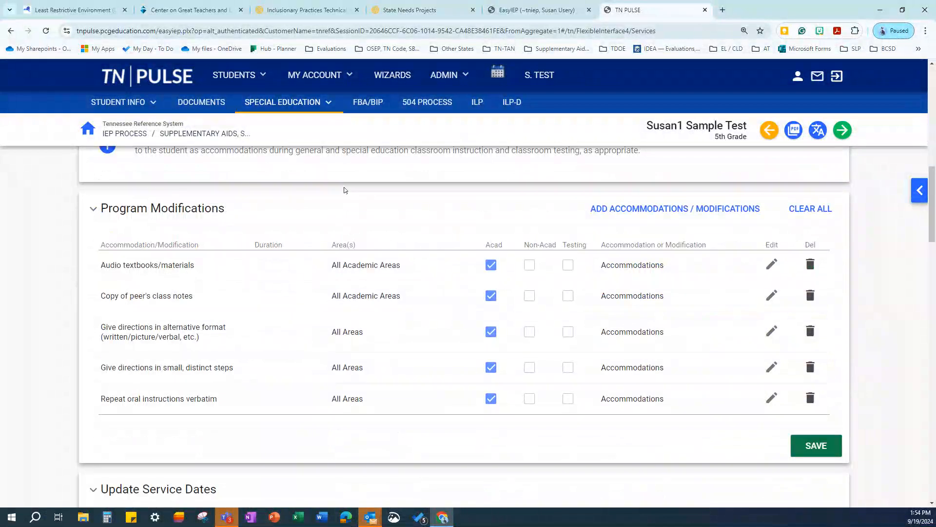
In Add Accommodations/Modifications, browse the ELPA then general accommodation lists, then save and return
{"action": "left_click", "coordinate": [652, 214]}
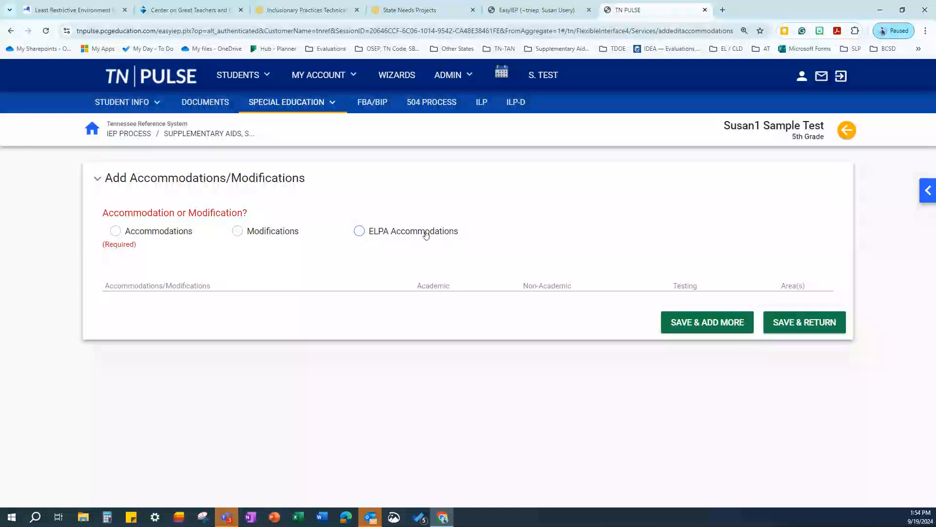
{"action": "left_click", "coordinate": [406, 234]}
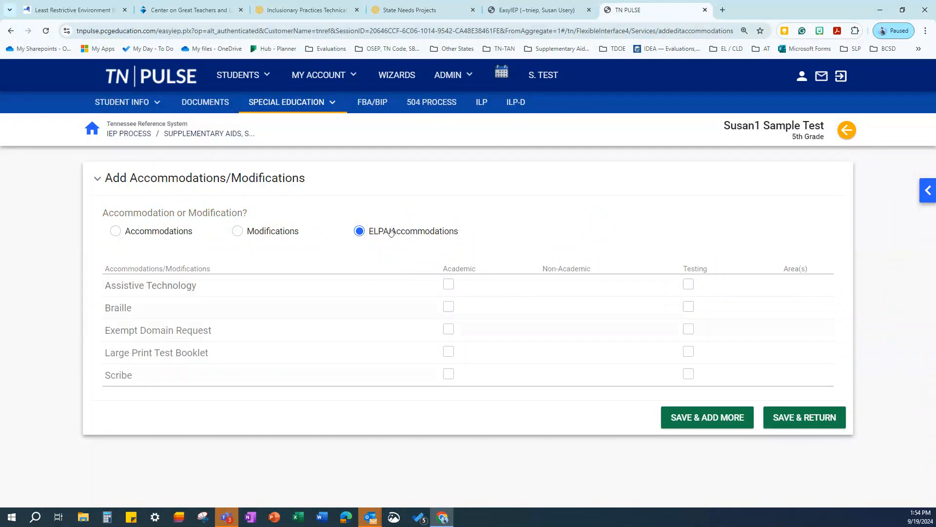
{"action": "left_click", "coordinate": [127, 233]}
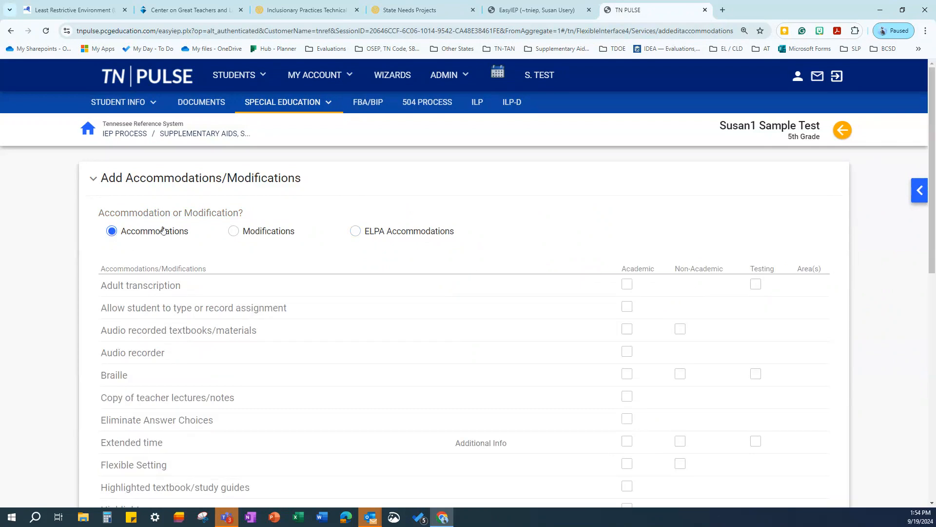
{"action": "scroll", "coordinate": [288, 250], "scroll_direction": "down", "scroll_amount": 1}
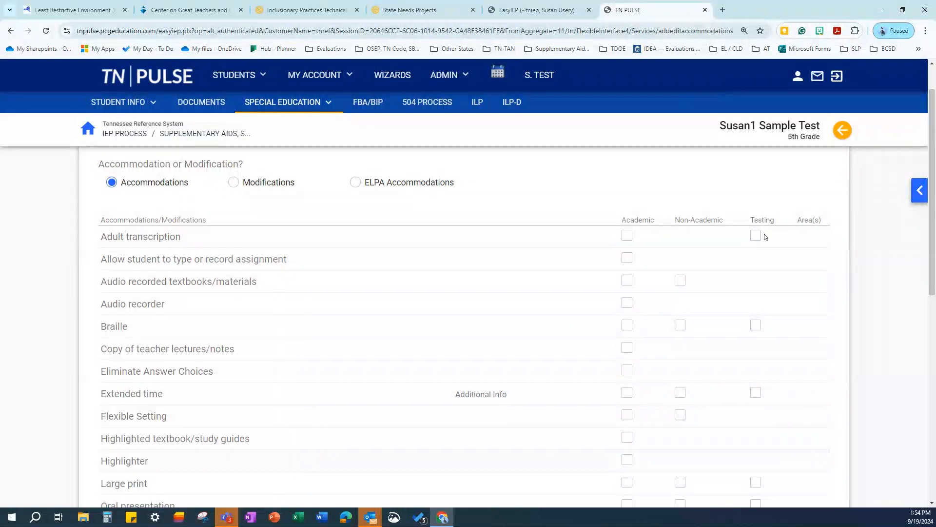
{"action": "scroll", "coordinate": [761, 341], "scroll_direction": "down", "scroll_amount": 1}
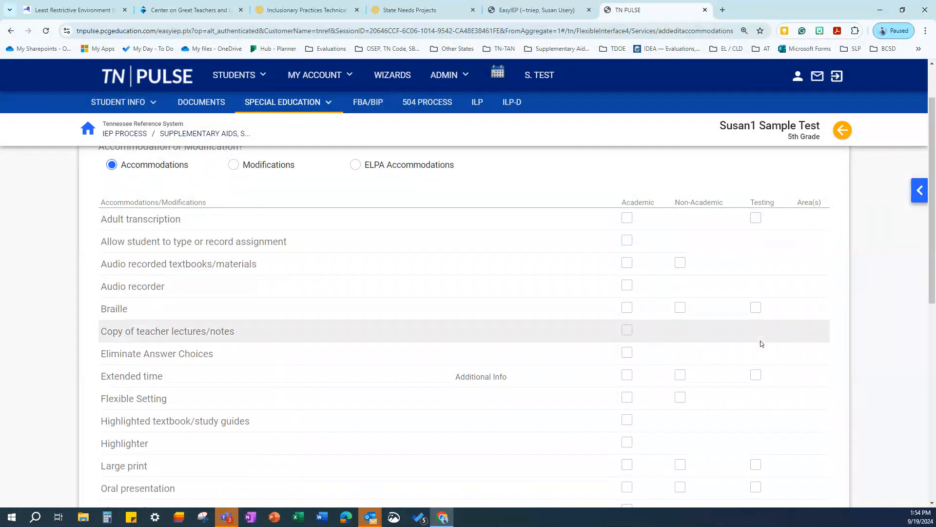
{"action": "scroll", "coordinate": [760, 340], "scroll_direction": "down", "scroll_amount": 3}
{"action": "scroll", "coordinate": [271, 192], "scroll_direction": "up", "scroll_amount": 2}
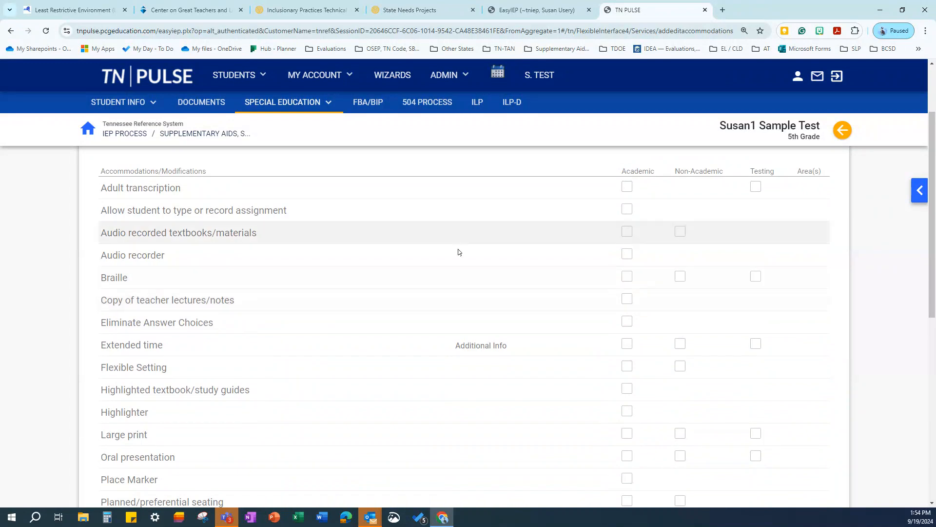
{"action": "scroll", "coordinate": [458, 251], "scroll_direction": "up", "scroll_amount": 2}
{"action": "scroll", "coordinate": [458, 250], "scroll_direction": "down", "scroll_amount": 13}
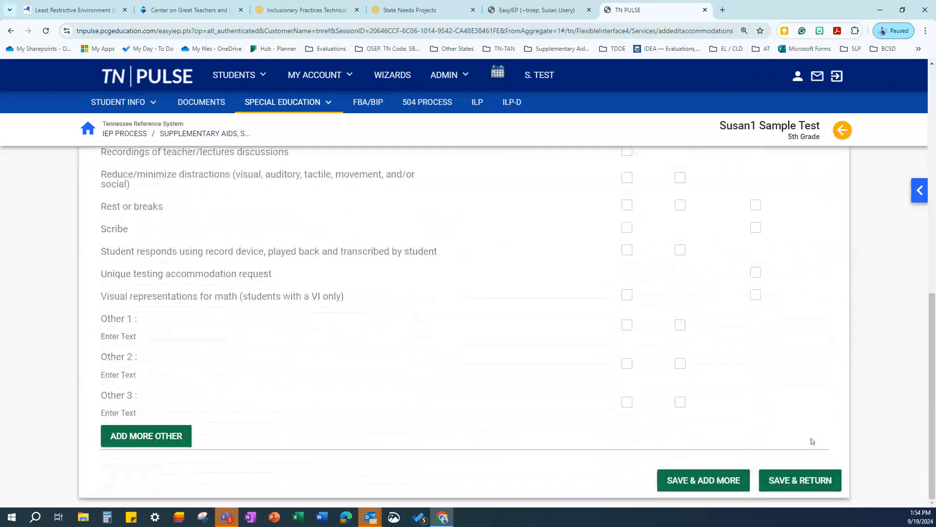
{"action": "left_click", "coordinate": [794, 482]}
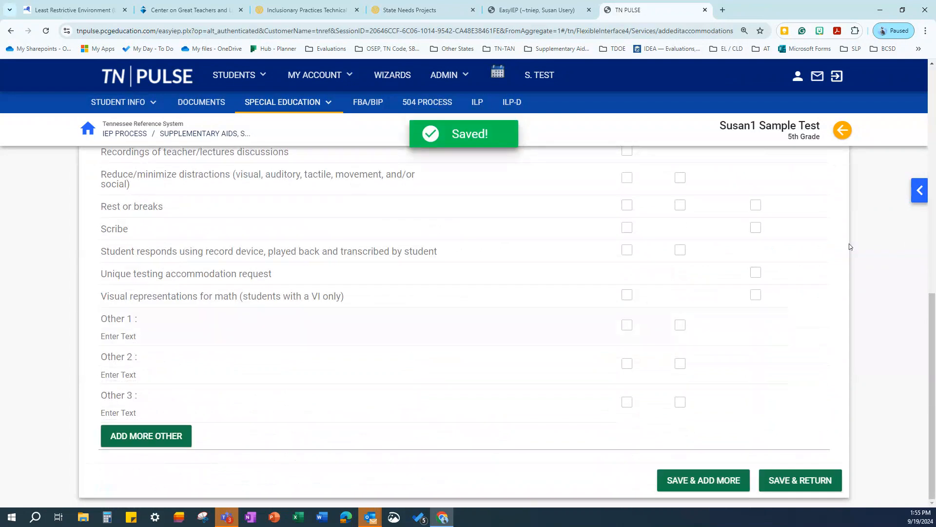
{"action": "scroll", "coordinate": [472, 268], "scroll_direction": "down", "scroll_amount": 4}
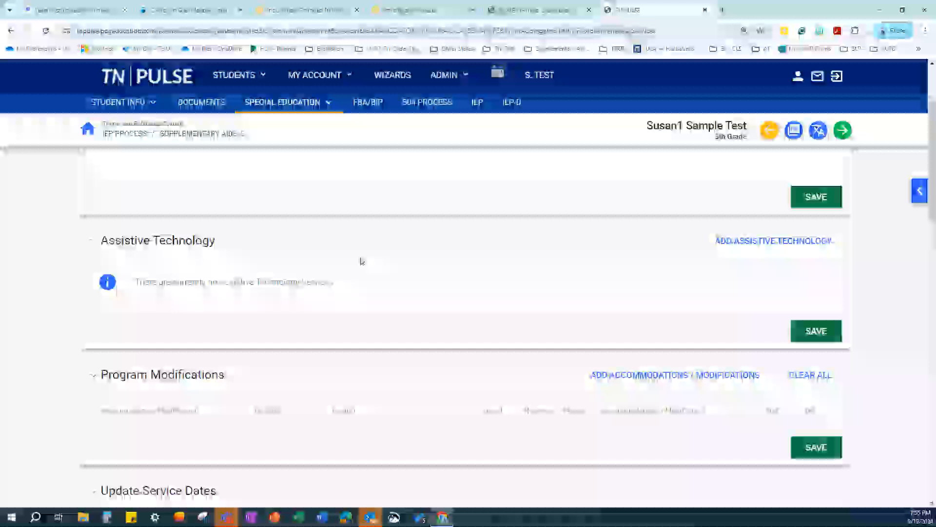
{"action": "scroll", "coordinate": [295, 216], "scroll_direction": "down", "scroll_amount": 7}
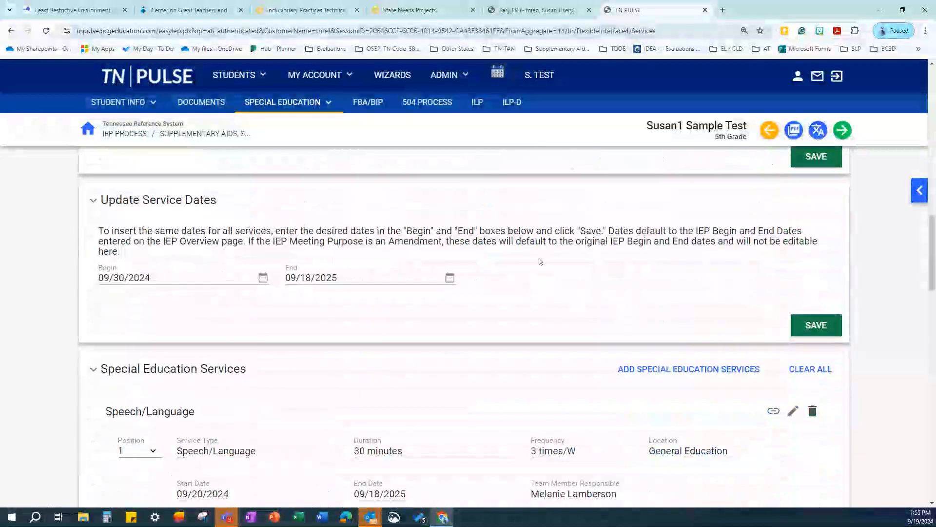
{"action": "scroll", "coordinate": [267, 267], "scroll_direction": "down", "scroll_amount": 4}
{"action": "scroll", "coordinate": [454, 252], "scroll_direction": "up", "scroll_amount": 4}
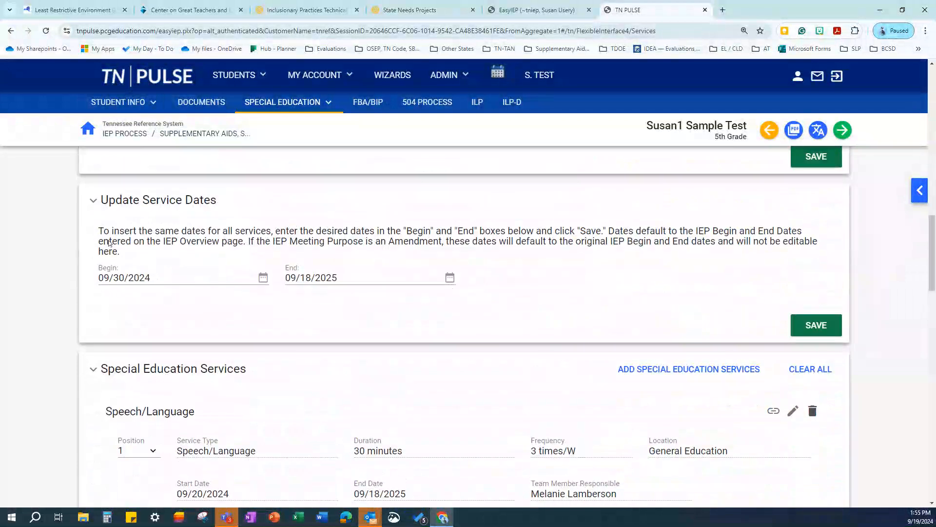
{"action": "scroll", "coordinate": [360, 241], "scroll_direction": "down", "scroll_amount": 2}
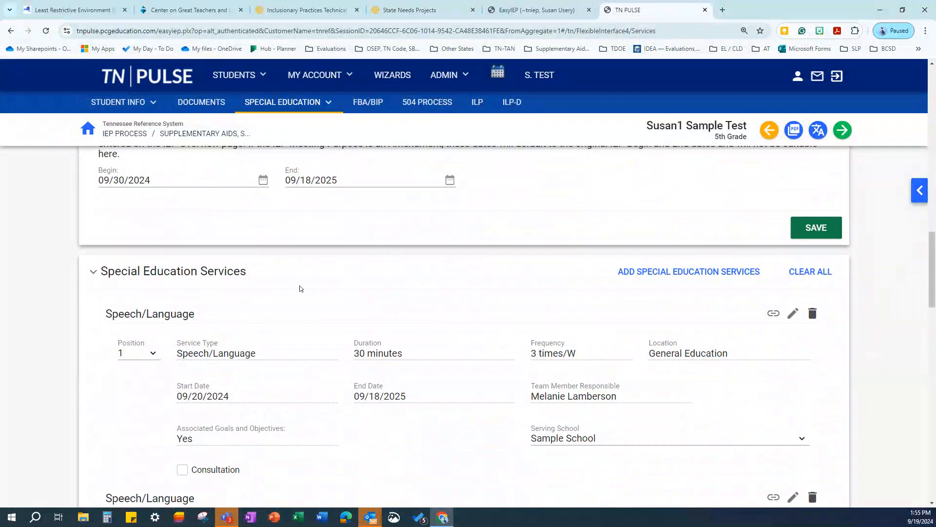
{"action": "scroll", "coordinate": [399, 373], "scroll_direction": "down", "scroll_amount": 10}
{"action": "scroll", "coordinate": [390, 382], "scroll_direction": "down", "scroll_amount": 4}
{"action": "scroll", "coordinate": [390, 382], "scroll_direction": "up", "scroll_amount": 11}
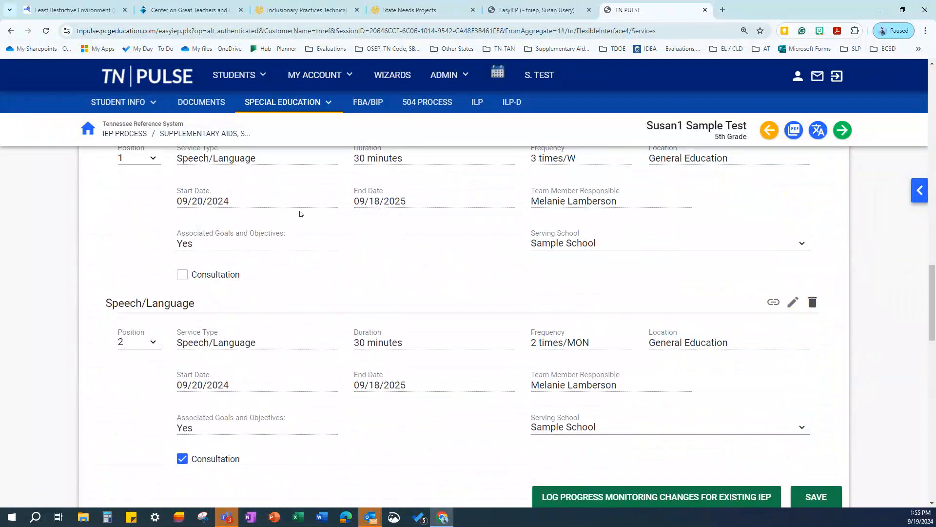
{"action": "scroll", "coordinate": [300, 214], "scroll_direction": "up", "scroll_amount": 3}
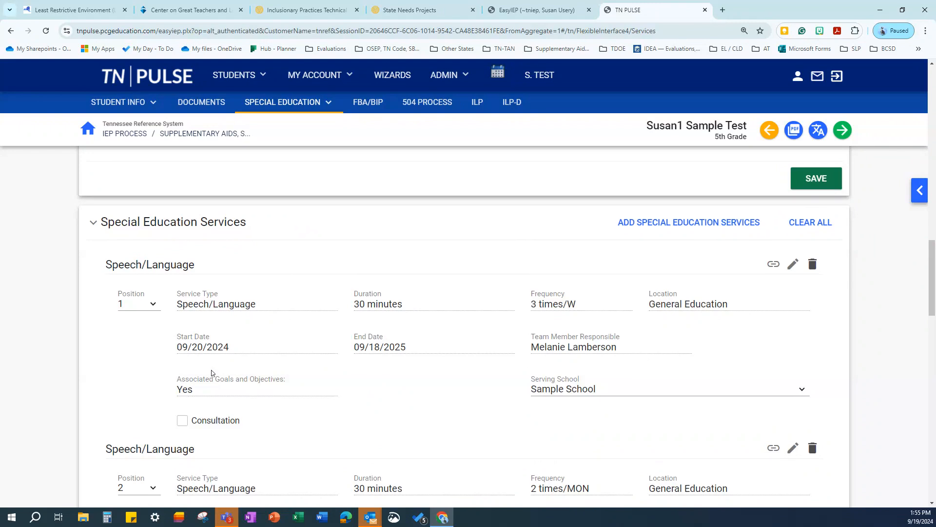
{"action": "scroll", "coordinate": [253, 282], "scroll_direction": "down", "scroll_amount": 2}
{"action": "scroll", "coordinate": [392, 323], "scroll_direction": "up", "scroll_amount": 1}
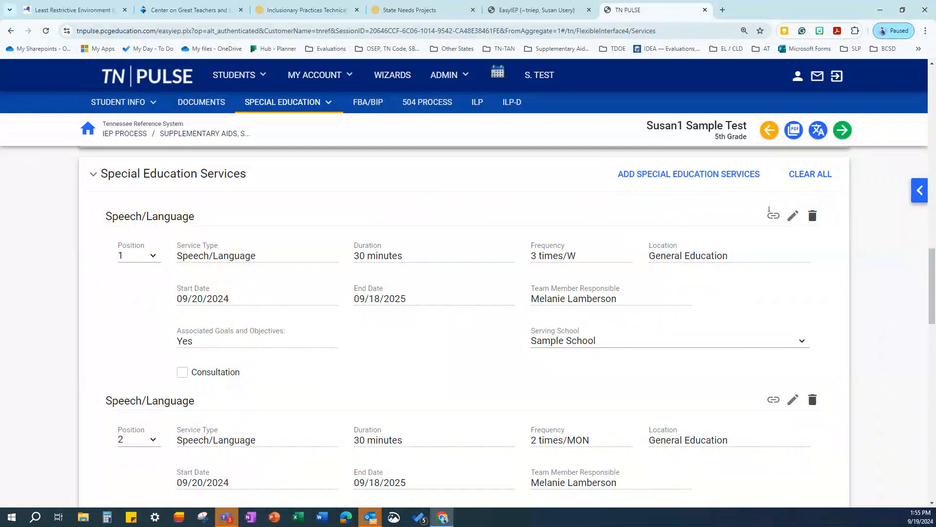
{"action": "left_click", "coordinate": [774, 216]}
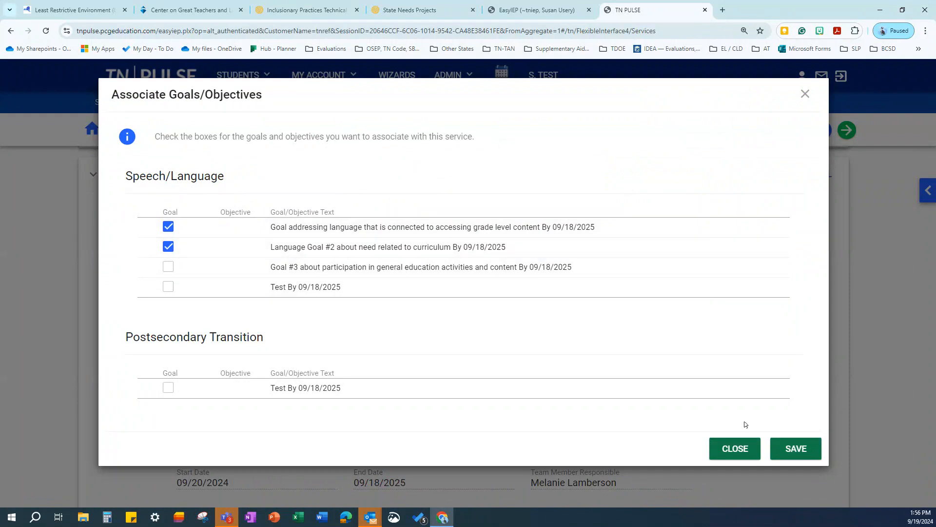
{"action": "left_click", "coordinate": [735, 448]}
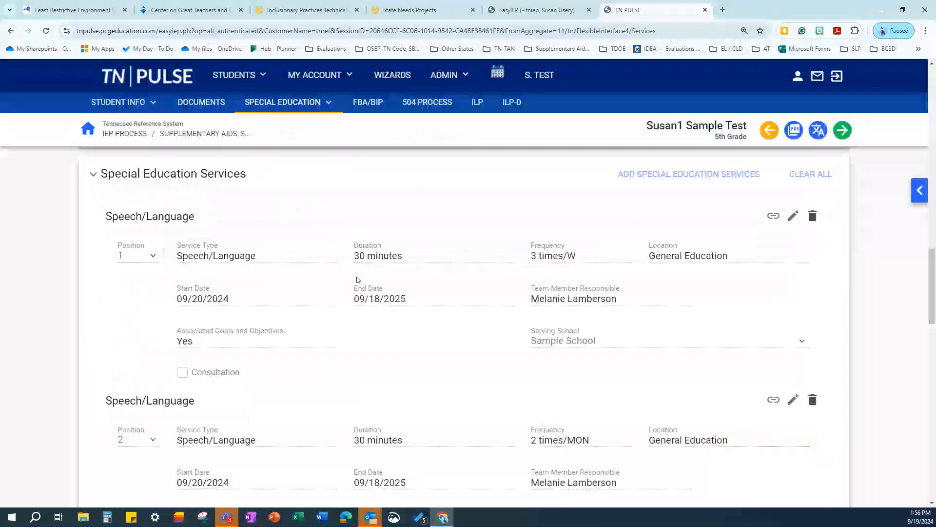
{"action": "scroll", "coordinate": [293, 277], "scroll_direction": "down", "scroll_amount": 2}
{"action": "scroll", "coordinate": [273, 276], "scroll_direction": "down", "scroll_amount": 6}
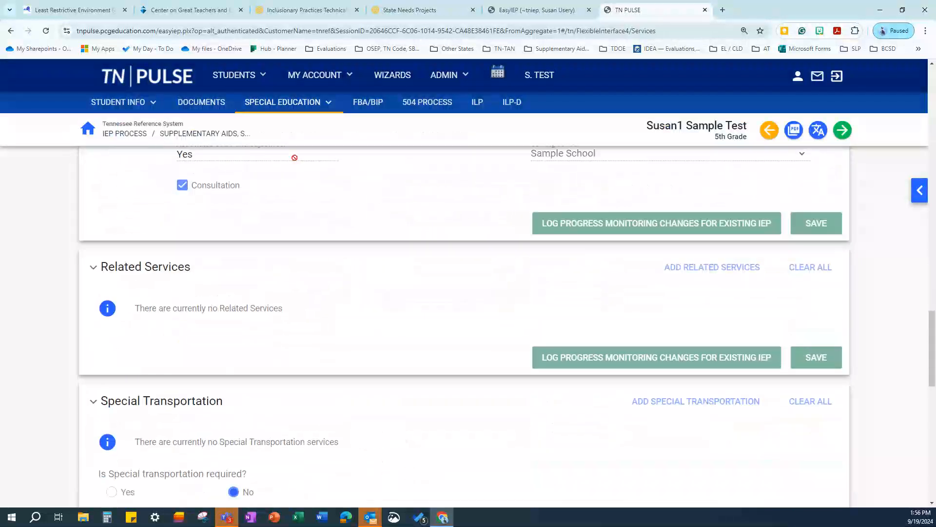
{"action": "scroll", "coordinate": [412, 257], "scroll_direction": "down", "scroll_amount": 2}
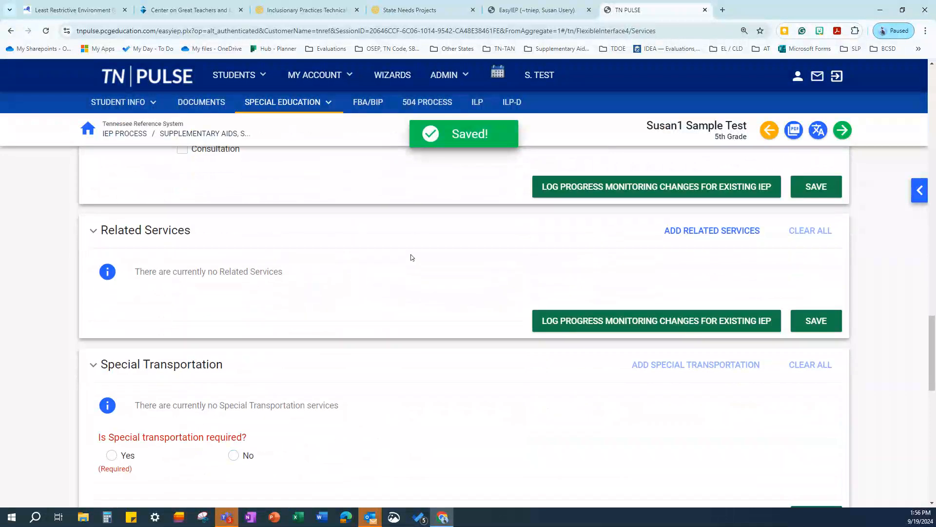
{"action": "scroll", "coordinate": [244, 230], "scroll_direction": "up", "scroll_amount": 2}
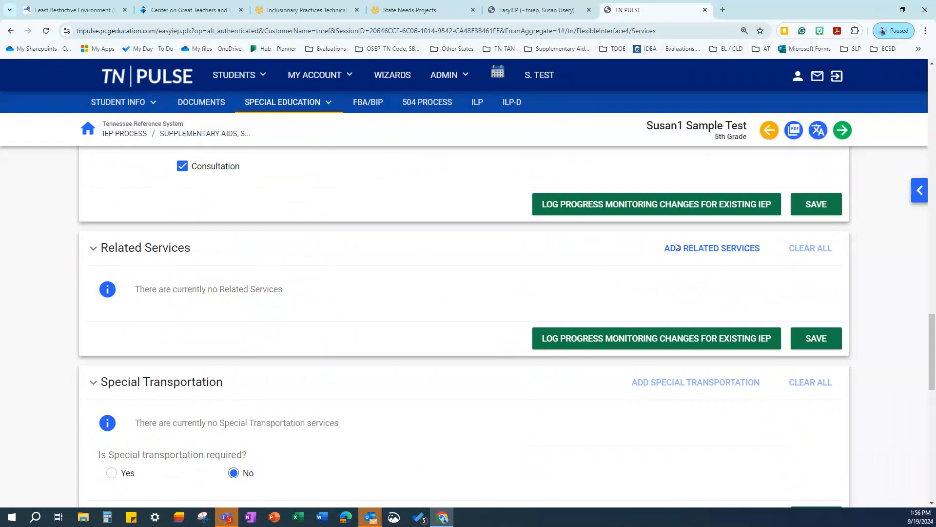
{"action": "scroll", "coordinate": [434, 259], "scroll_direction": "up", "scroll_amount": 3}
Set Special Transportation to Yes and close the Add Special Transportation dialog without adding a service
{"action": "scroll", "coordinate": [419, 283], "scroll_direction": "up", "scroll_amount": 4}
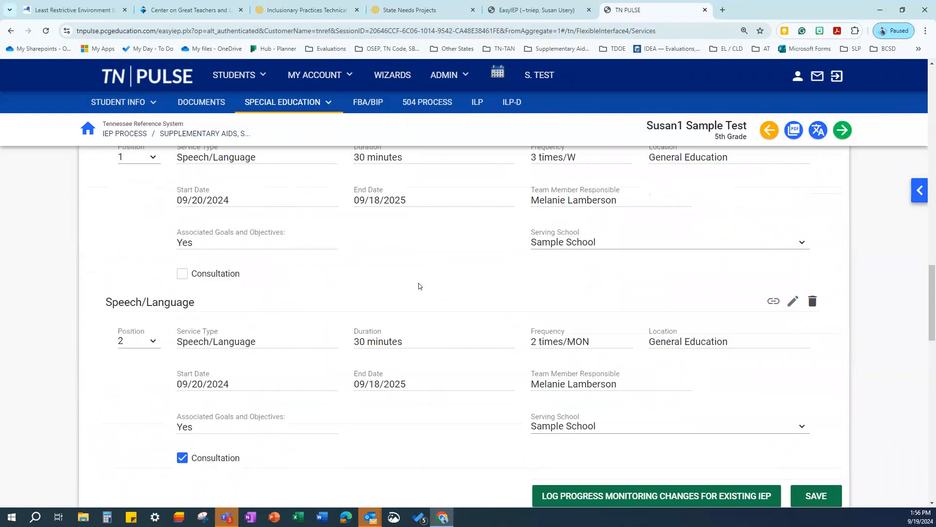
{"action": "scroll", "coordinate": [434, 299], "scroll_direction": "down", "scroll_amount": 10}
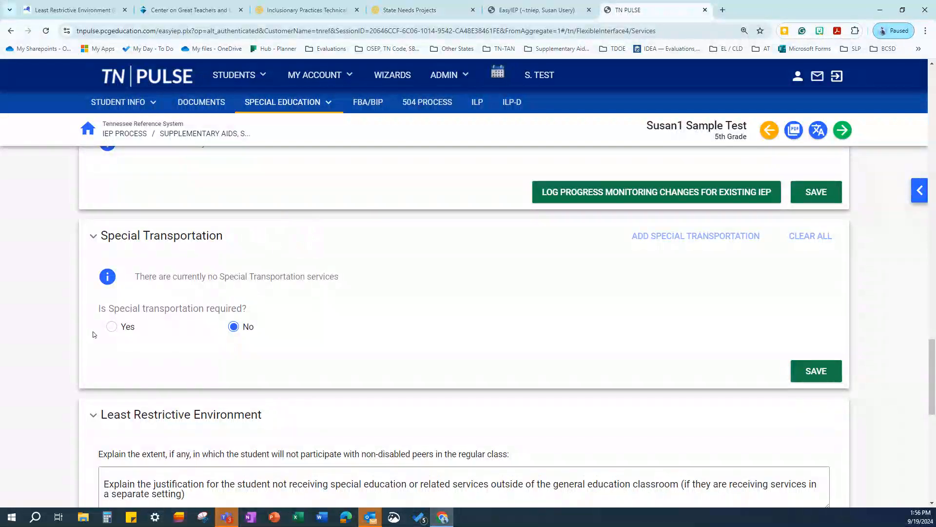
{"action": "left_click", "coordinate": [111, 326]}
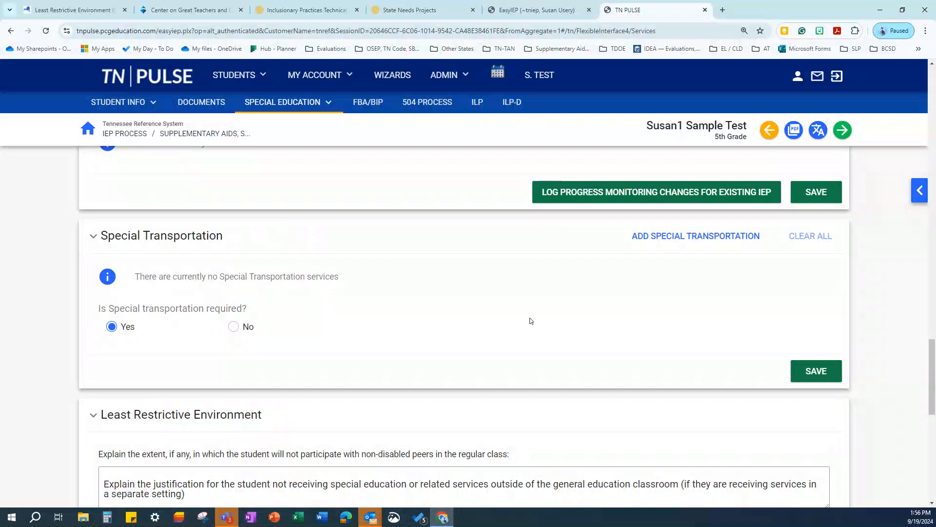
{"action": "left_click", "coordinate": [689, 237]}
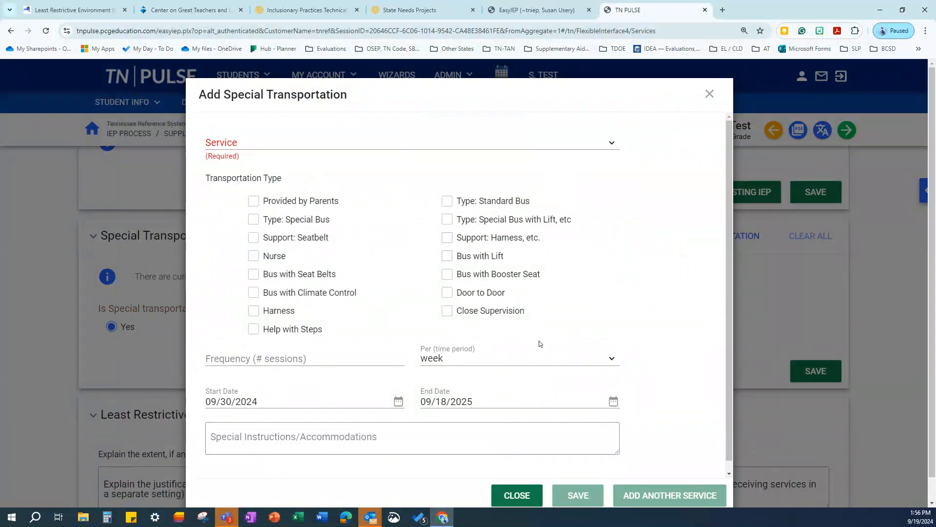
{"action": "scroll", "coordinate": [281, 415], "scroll_direction": "down", "scroll_amount": 1}
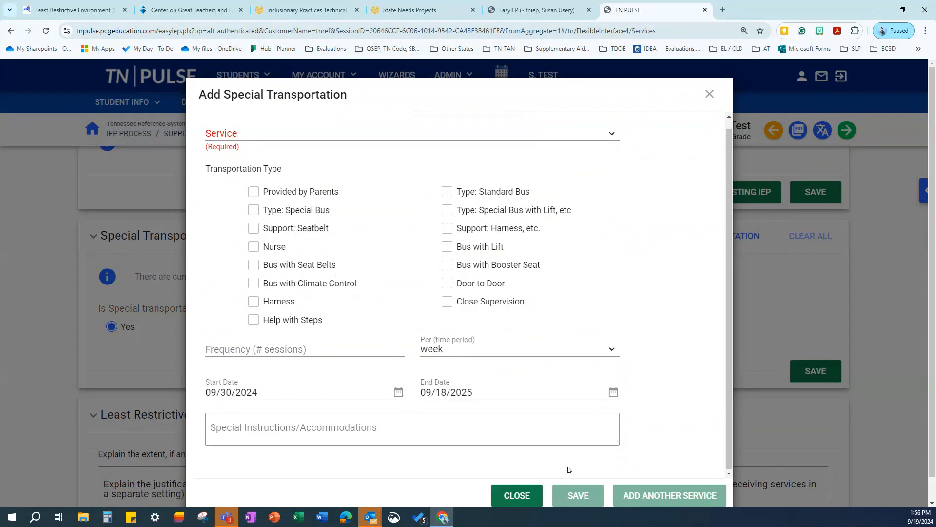
{"action": "left_click", "coordinate": [519, 497]}
{"action": "scroll", "coordinate": [379, 242], "scroll_direction": "down", "scroll_amount": 3}
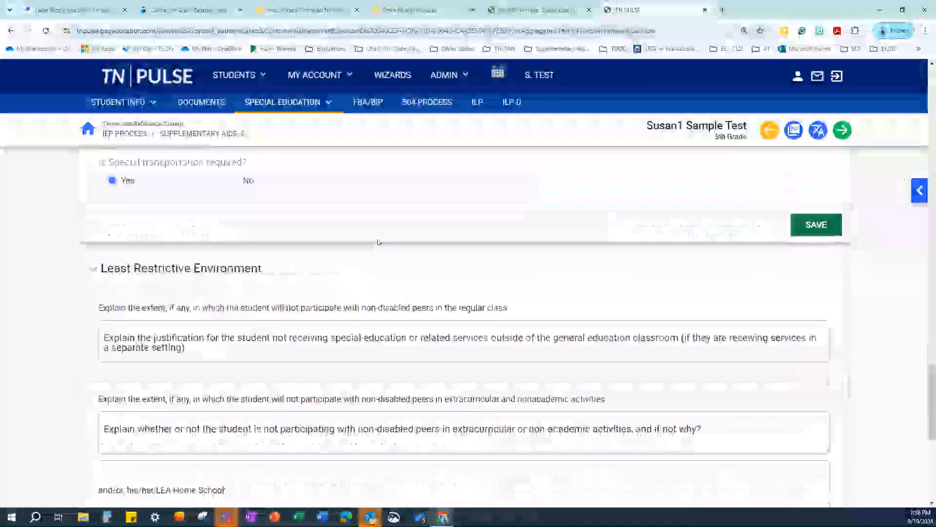
{"action": "scroll", "coordinate": [307, 192], "scroll_direction": "down", "scroll_amount": 2}
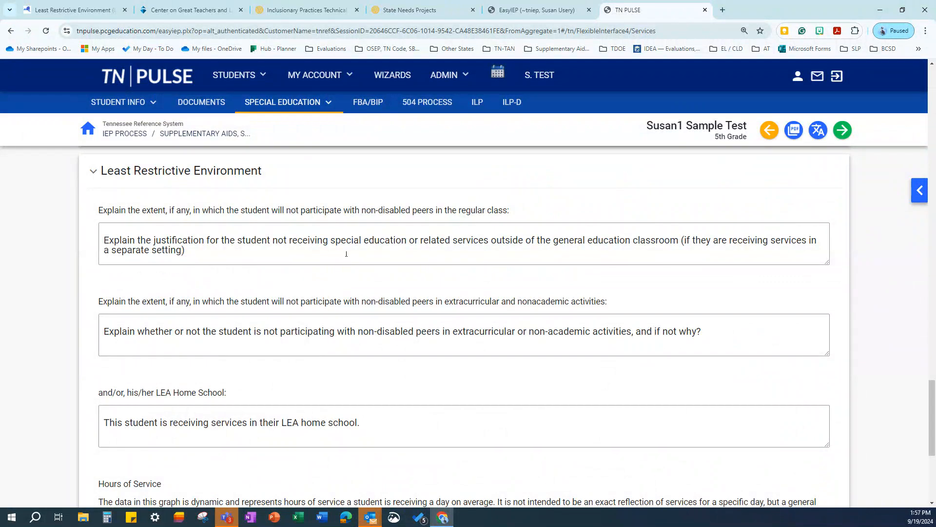
{"action": "scroll", "coordinate": [444, 289], "scroll_direction": "down", "scroll_amount": 5}
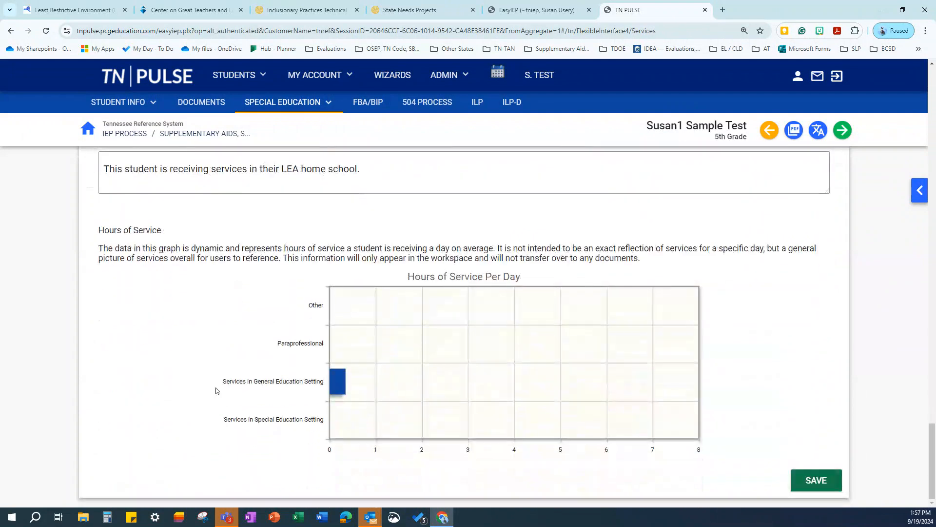
{"action": "scroll", "coordinate": [203, 290], "scroll_direction": "up", "scroll_amount": 6}
{"action": "scroll", "coordinate": [309, 286], "scroll_direction": "down", "scroll_amount": 6}
{"action": "scroll", "coordinate": [797, 388], "scroll_direction": "up", "scroll_amount": 7}
Clear the validation error, go to Extended School Year, and save it to reach Create Draft/Final IEP
{"action": "left_click", "coordinate": [846, 130]}
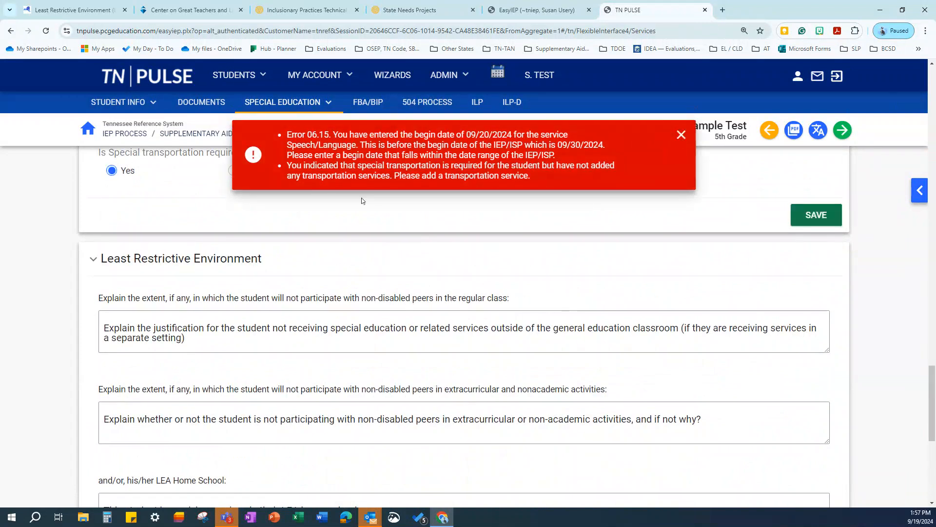
{"action": "left_click", "coordinate": [682, 135]}
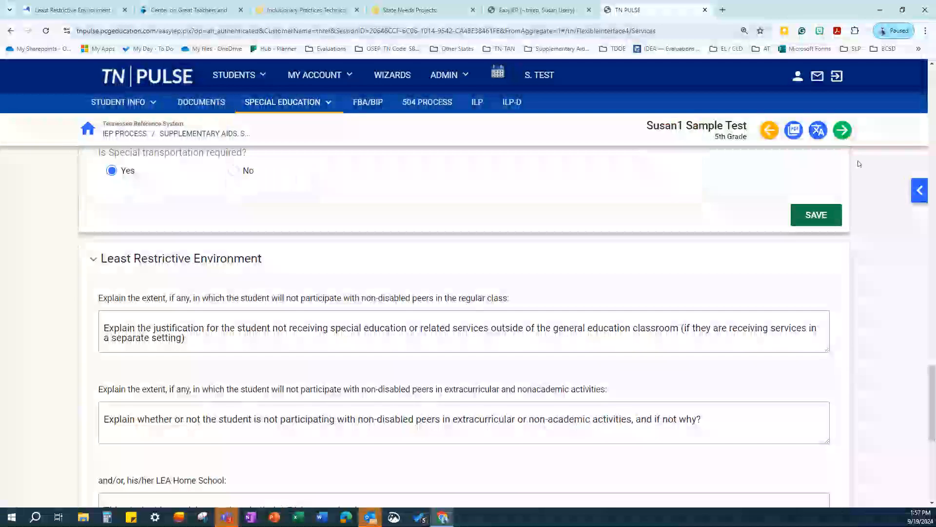
{"action": "left_click", "coordinate": [920, 190]}
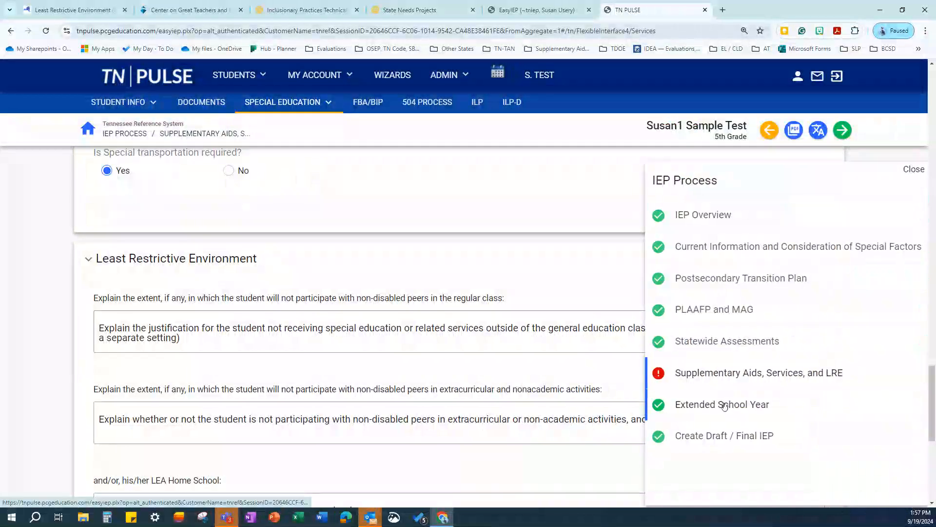
{"action": "left_click", "coordinate": [702, 404]}
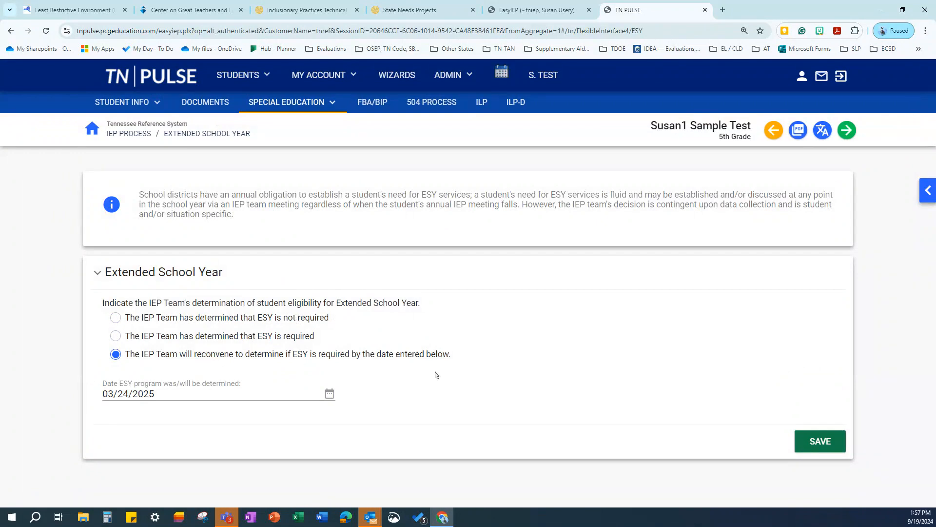
{"action": "left_click", "coordinate": [848, 134]}
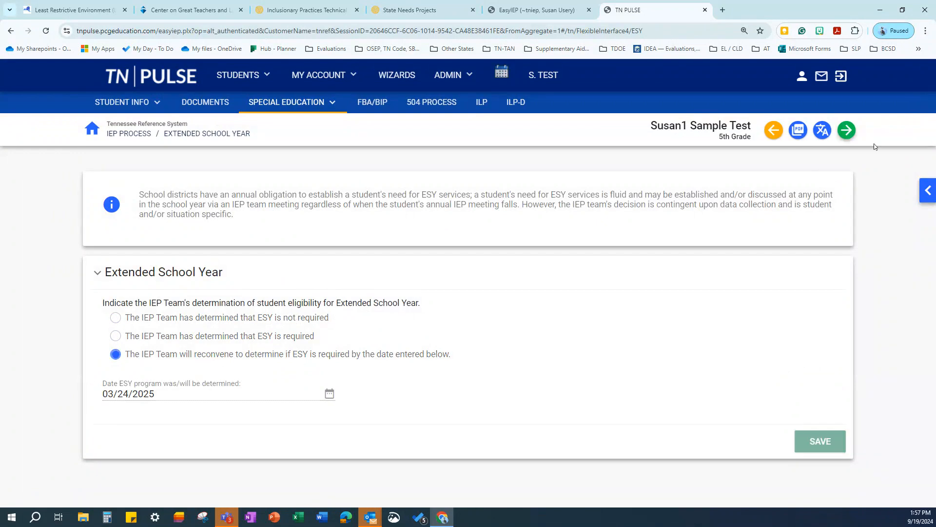
{"action": "left_click", "coordinate": [921, 192]}
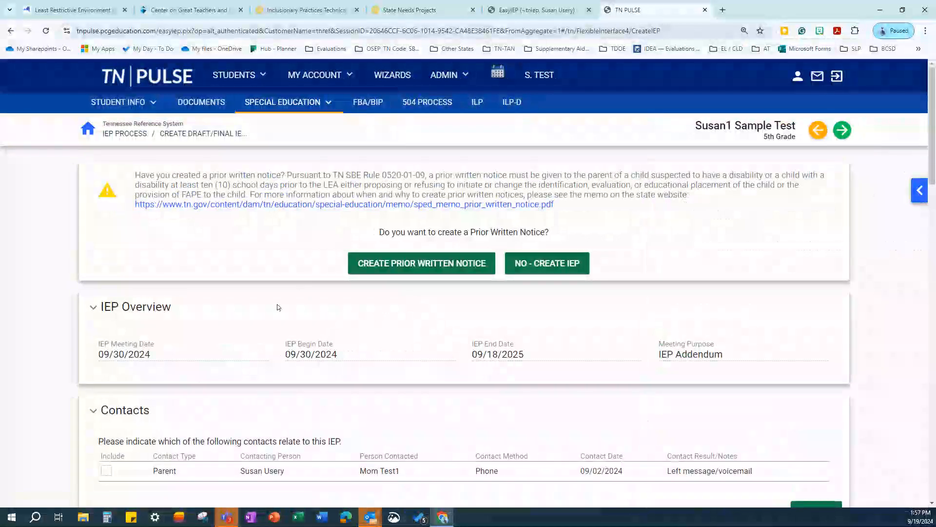
{"action": "scroll", "coordinate": [173, 249], "scroll_direction": "down", "scroll_amount": 2}
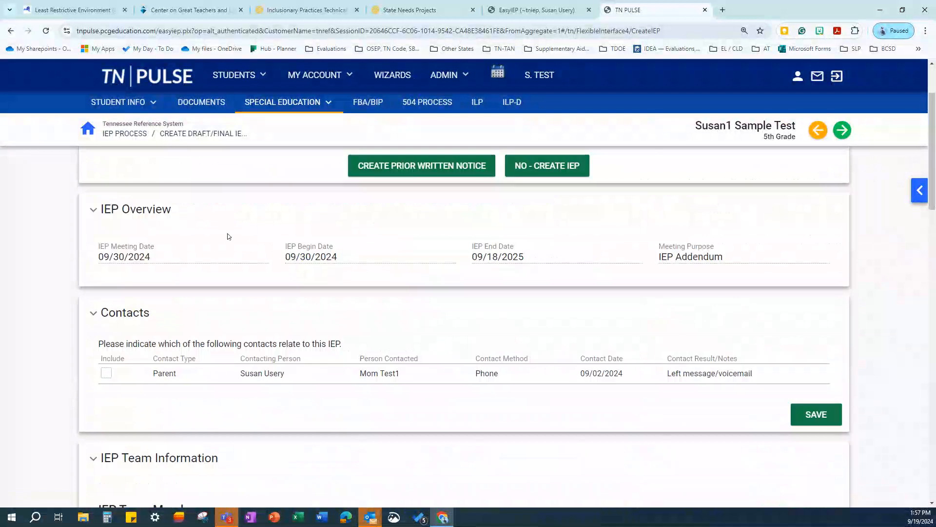
{"action": "scroll", "coordinate": [239, 238], "scroll_direction": "down", "scroll_amount": 2}
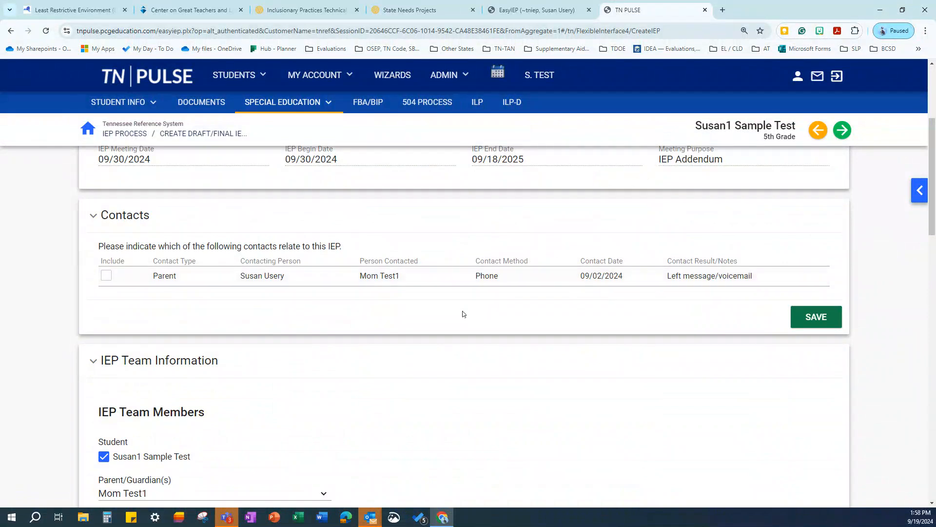
{"action": "scroll", "coordinate": [217, 303], "scroll_direction": "down", "scroll_amount": 6}
{"action": "scroll", "coordinate": [489, 294], "scroll_direction": "down", "scroll_amount": 8}
{"action": "scroll", "coordinate": [726, 275], "scroll_direction": "down", "scroll_amount": 6}
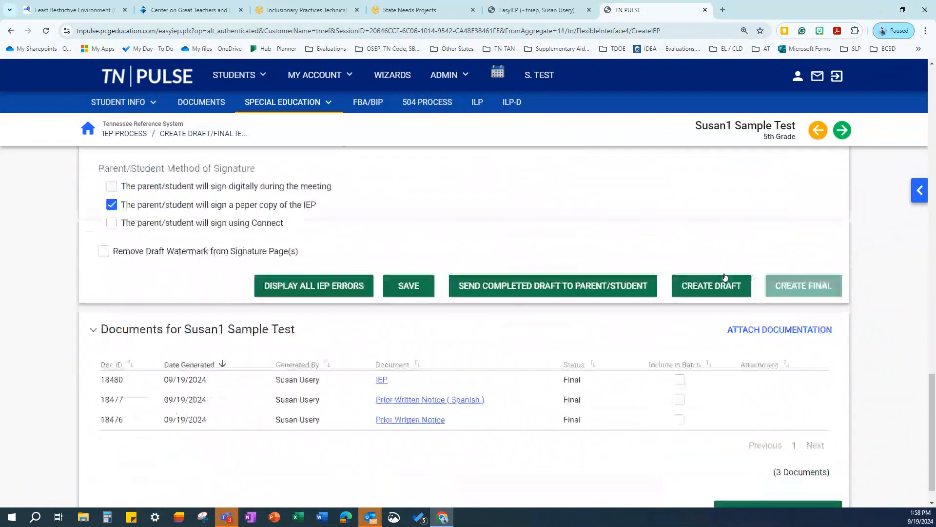
{"action": "left_click", "coordinate": [284, 286]}
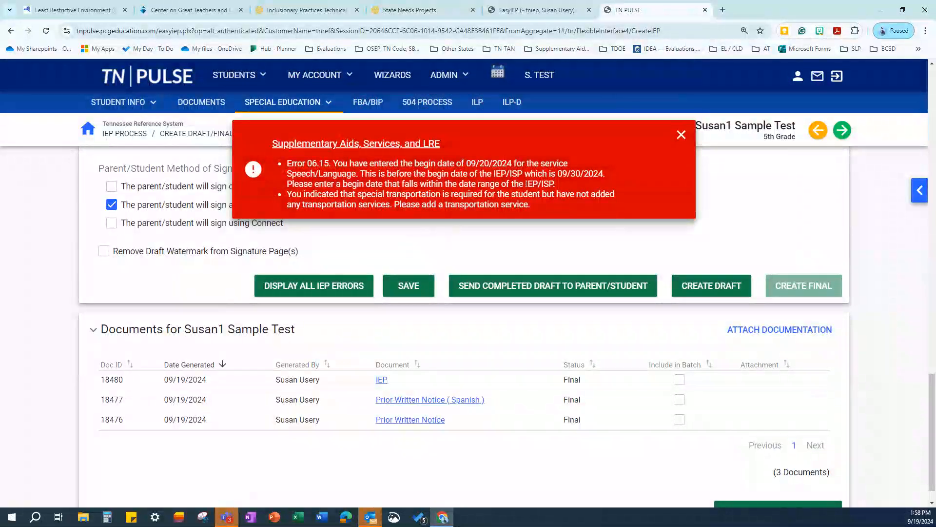
{"action": "left_click", "coordinate": [683, 134]}
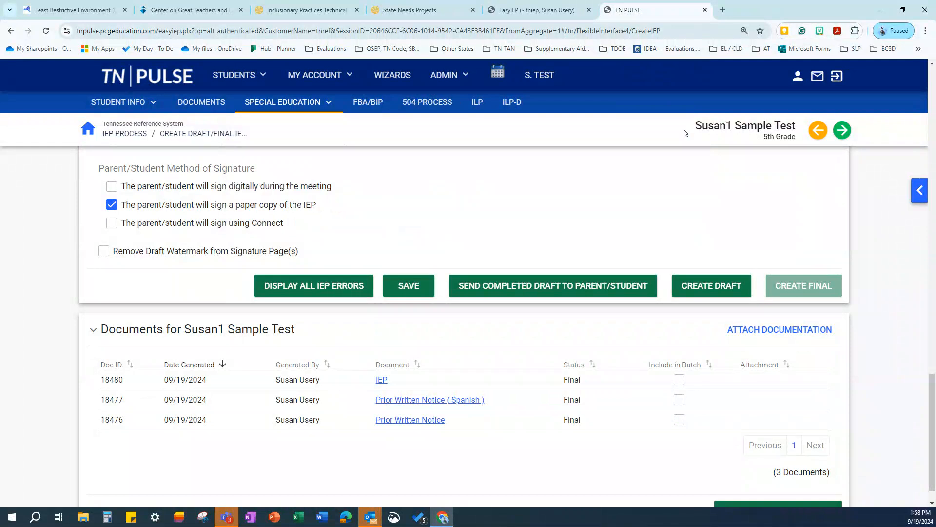
Create a draft IEP and scroll through the resulting PDF
{"action": "left_click", "coordinate": [718, 288]}
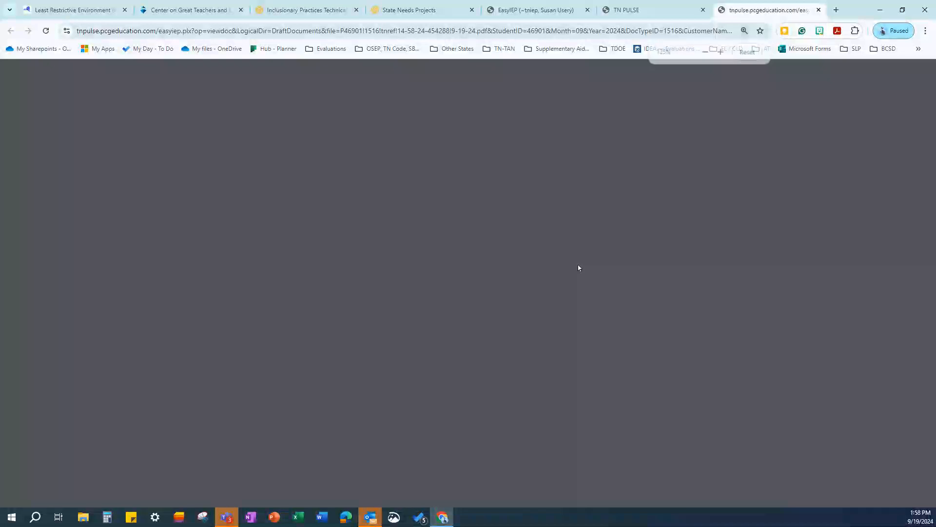
{"action": "scroll", "coordinate": [454, 240], "scroll_direction": "down", "scroll_amount": 5}
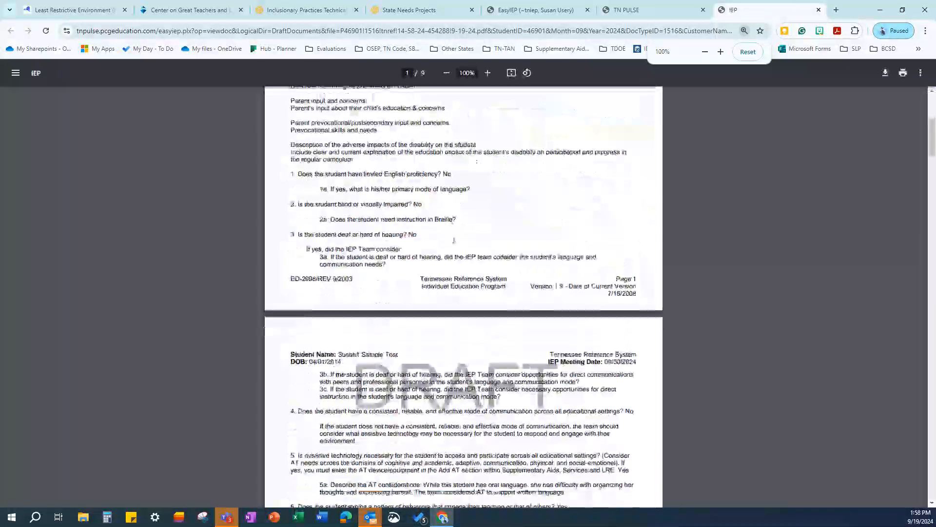
{"action": "scroll", "coordinate": [454, 239], "scroll_direction": "down", "scroll_amount": 10}
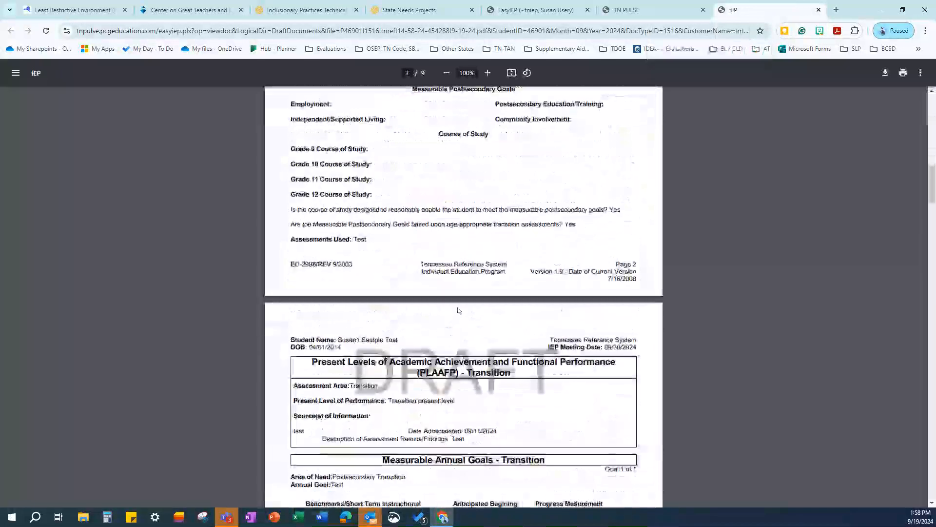
{"action": "scroll", "coordinate": [458, 309], "scroll_direction": "down", "scroll_amount": 4}
{"action": "scroll", "coordinate": [471, 307], "scroll_direction": "down", "scroll_amount": 3}
{"action": "scroll", "coordinate": [472, 305], "scroll_direction": "up", "scroll_amount": 12}
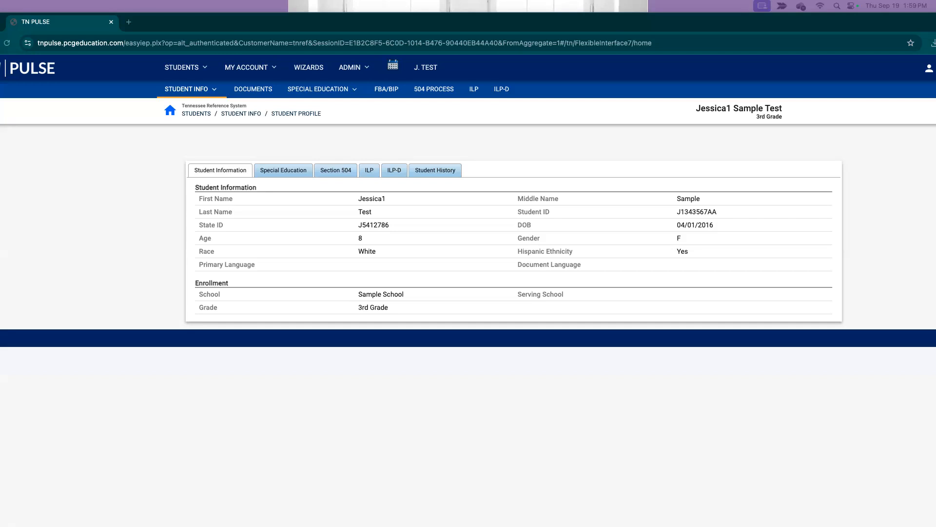
From the student's ILP-D area, open the Screener and Parent Notification card
{"action": "left_click", "coordinate": [502, 89]}
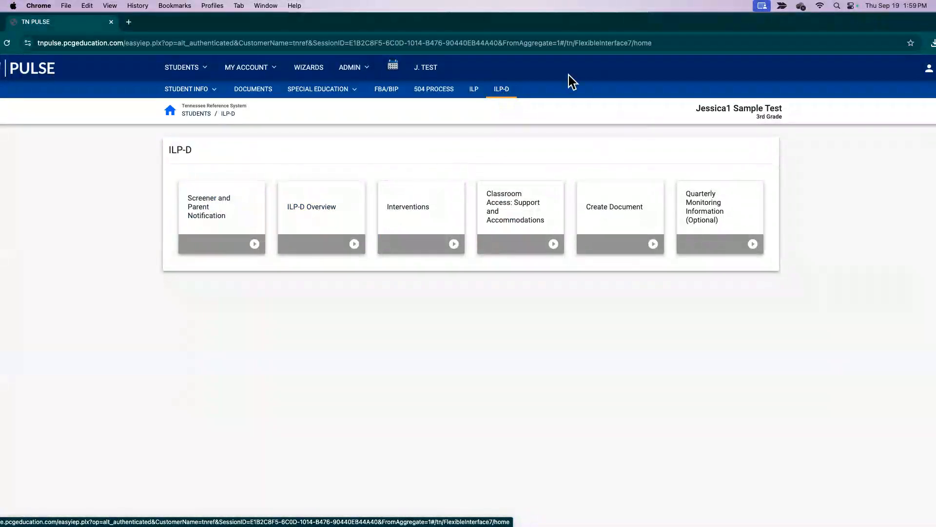
{"action": "left_click", "coordinate": [222, 221]}
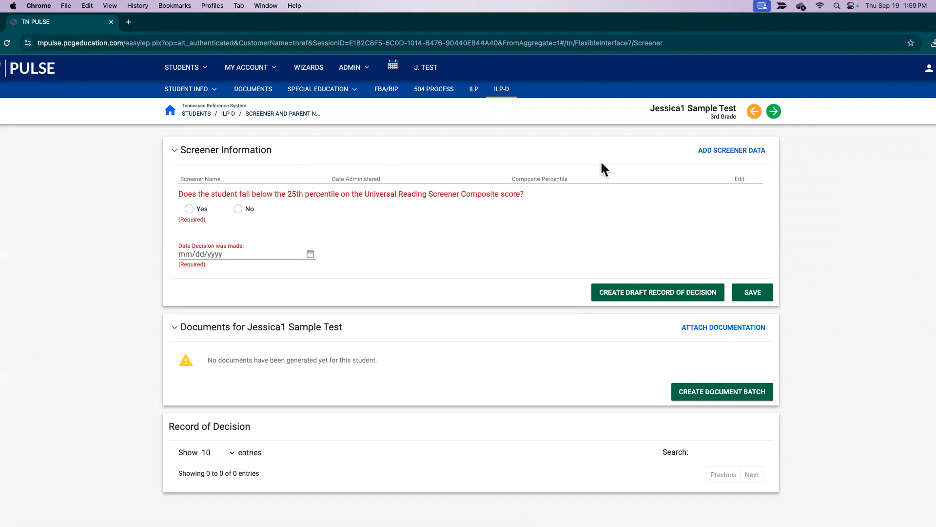
Add a Universal Reading Screener entry with a composite score of 18
{"action": "left_click", "coordinate": [728, 151]}
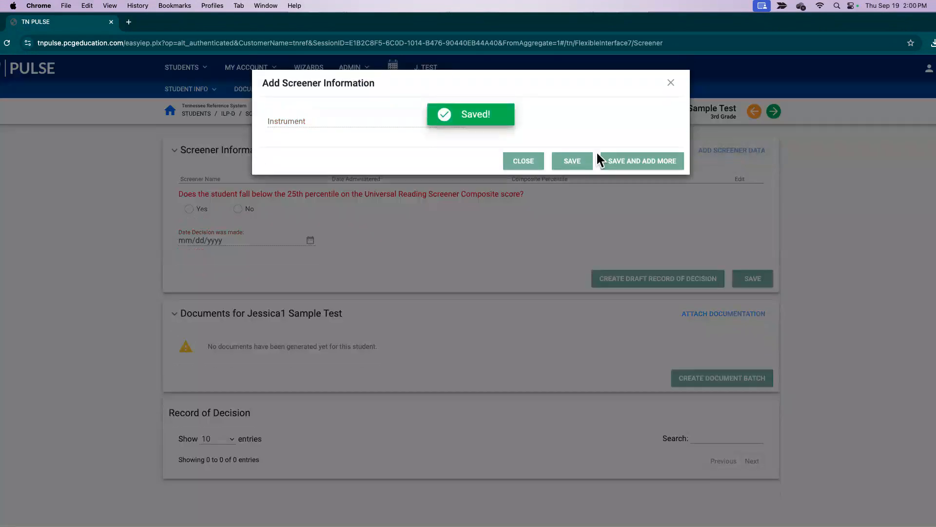
{"action": "left_click", "coordinate": [308, 118]}
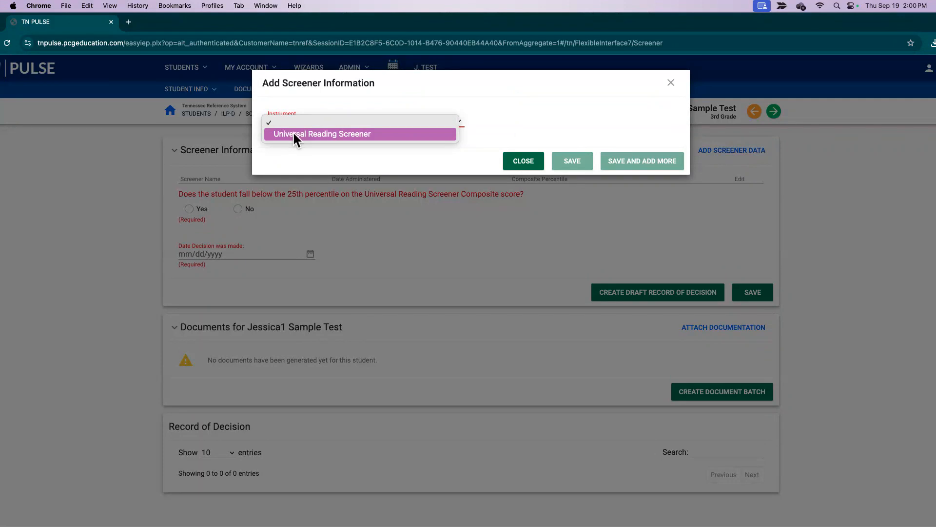
{"action": "left_click", "coordinate": [293, 134]}
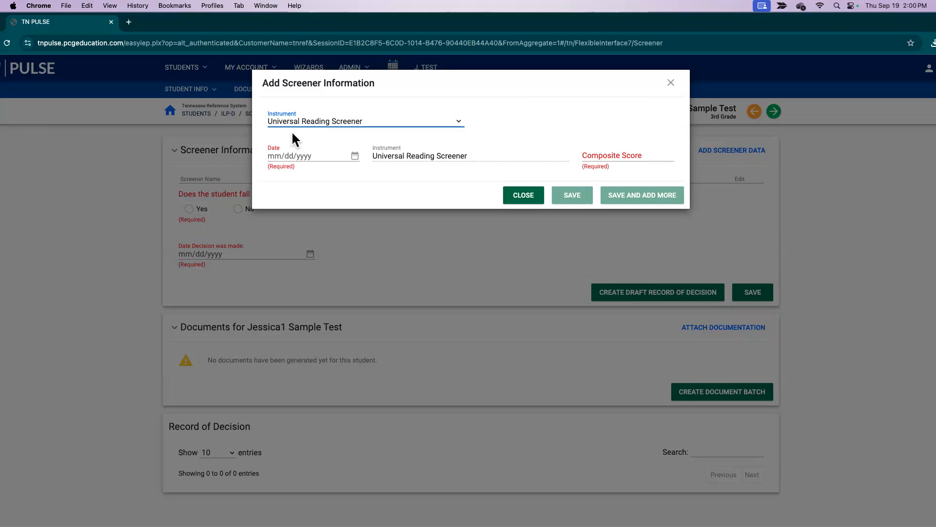
{"action": "left_click", "coordinate": [356, 154]}
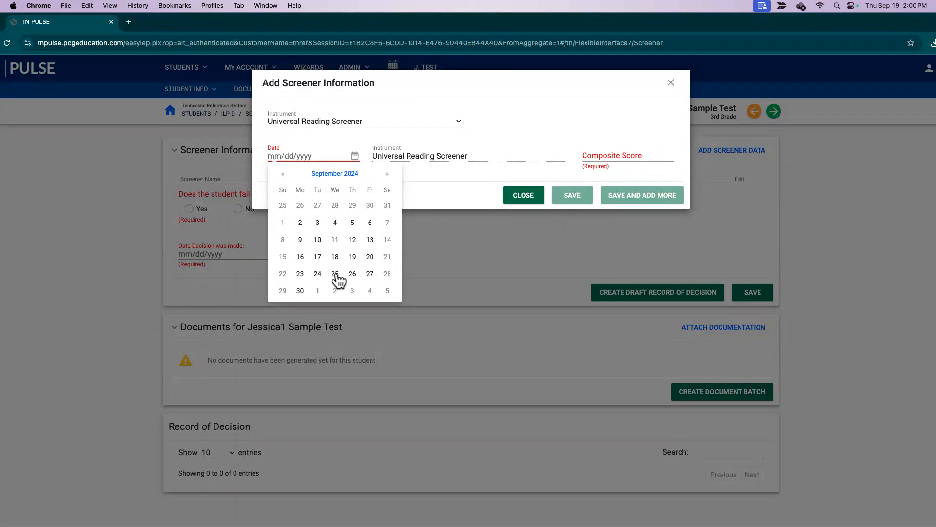
{"action": "left_click", "coordinate": [353, 256]}
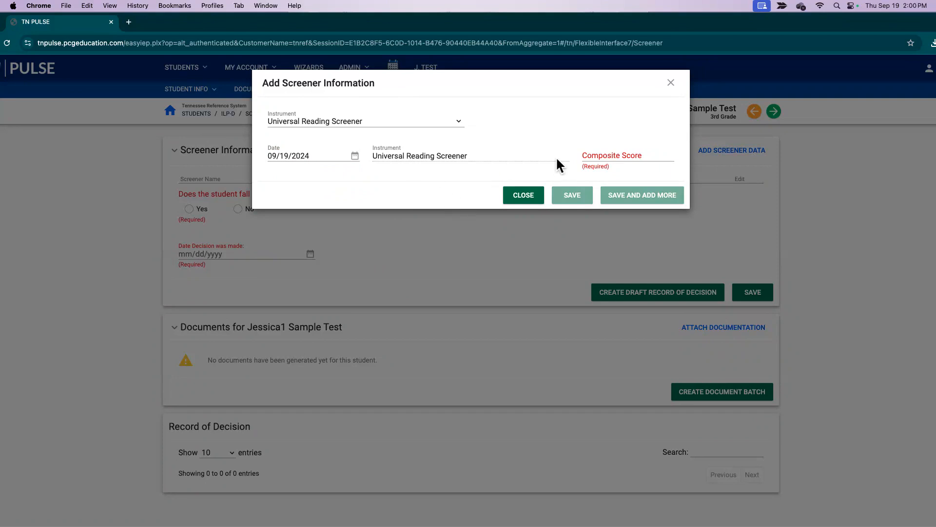
{"action": "left_click", "coordinate": [606, 157]}
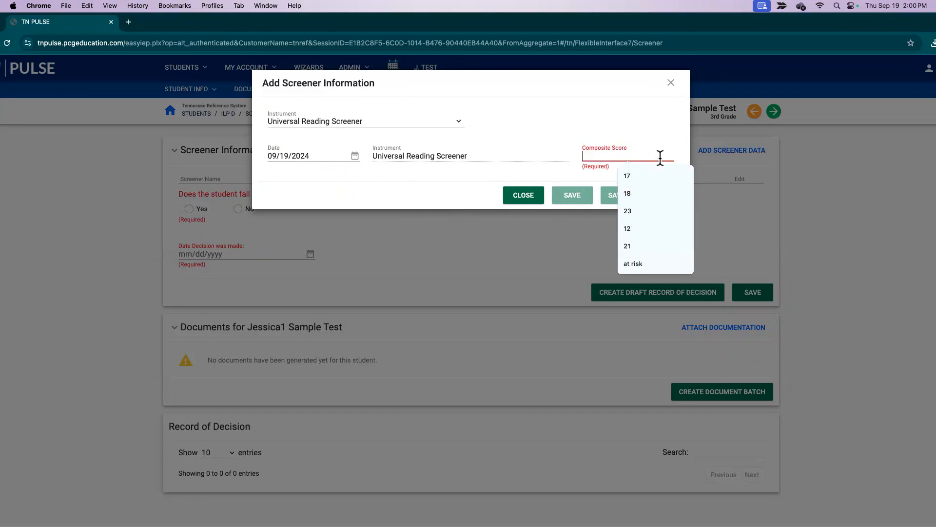
{"action": "left_click", "coordinate": [634, 192]}
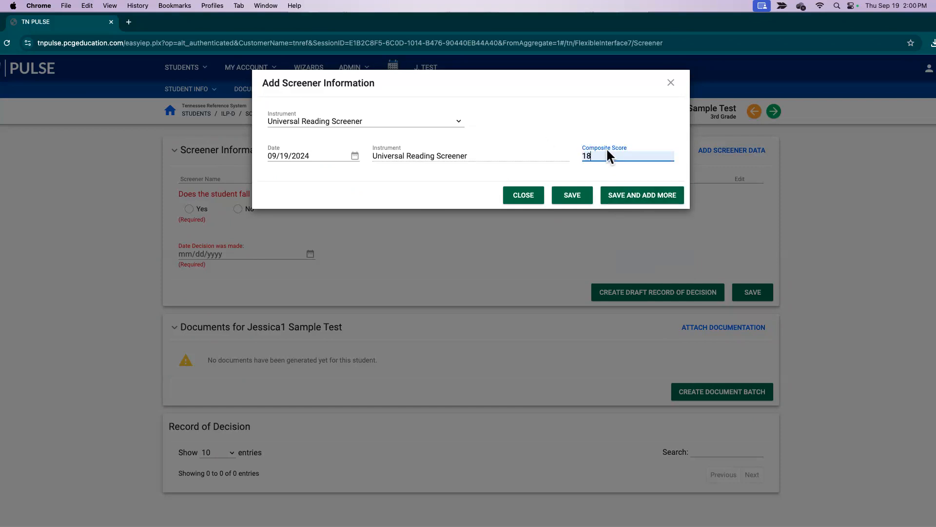
Correct the screening date to 08/14/2024, save, and answer Yes to below 25th percentile
{"action": "left_click", "coordinate": [354, 156]}
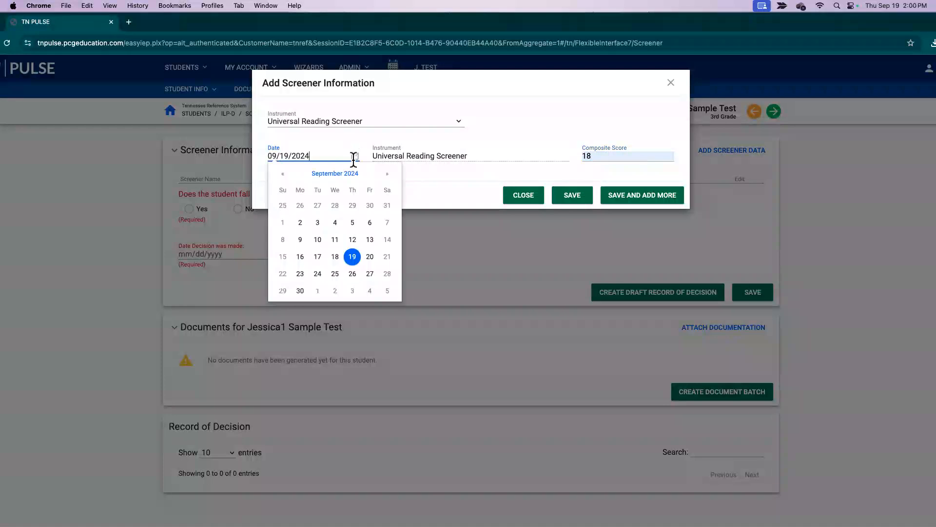
{"action": "left_click", "coordinate": [282, 174]}
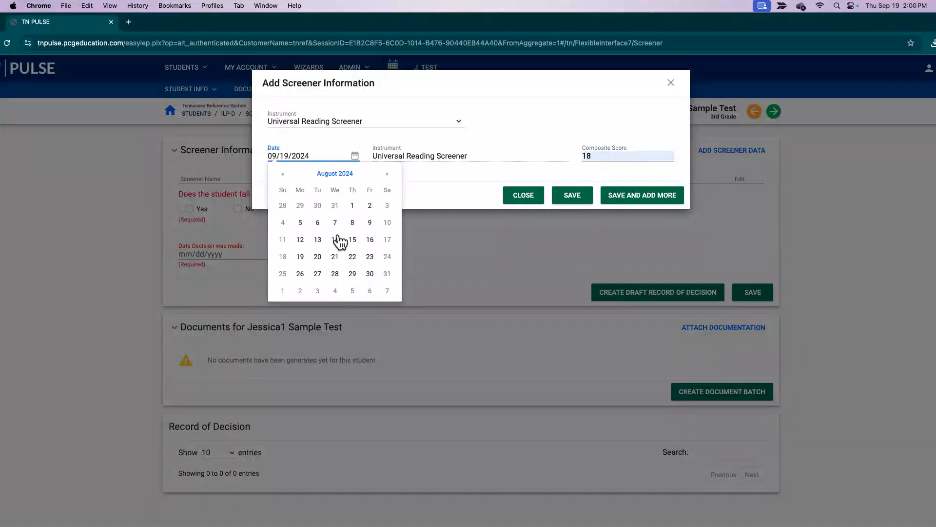
{"action": "left_click", "coordinate": [336, 240]}
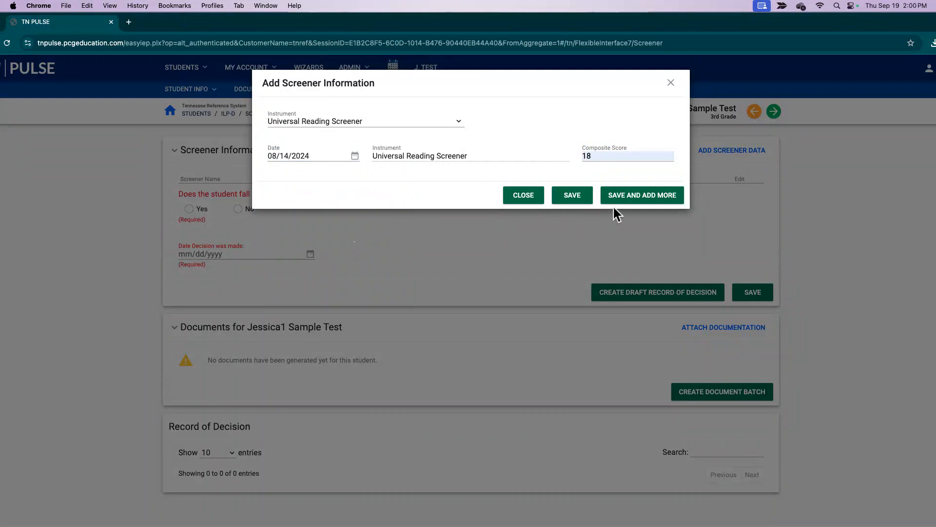
{"action": "left_click", "coordinate": [576, 197]}
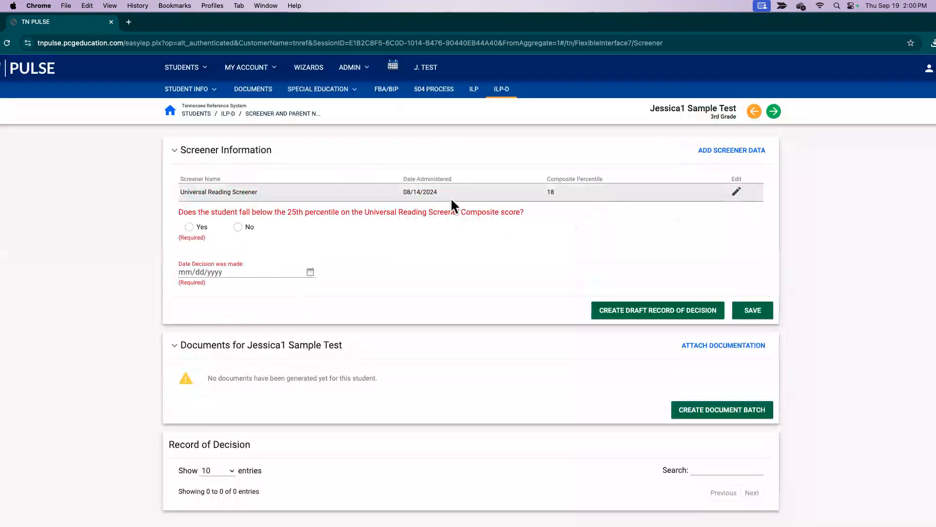
{"action": "left_click", "coordinate": [190, 228]}
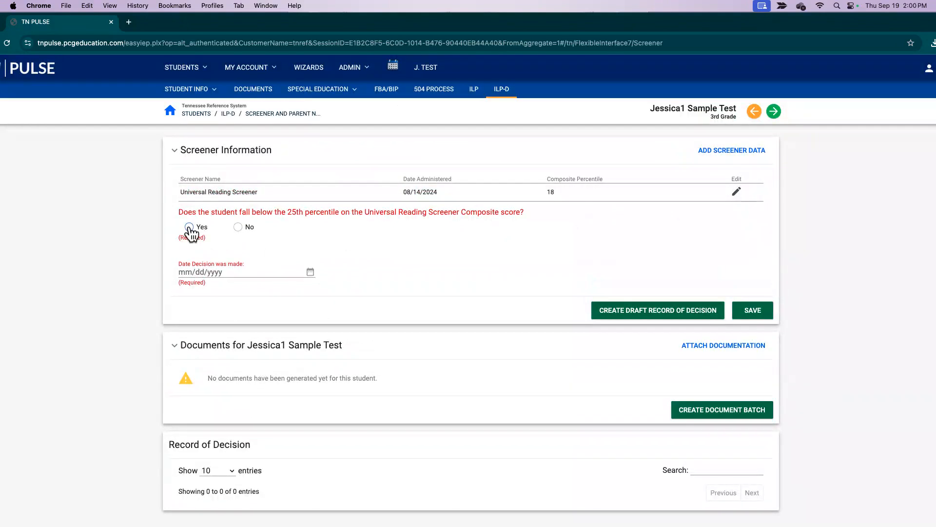
{"action": "left_click", "coordinate": [190, 228]}
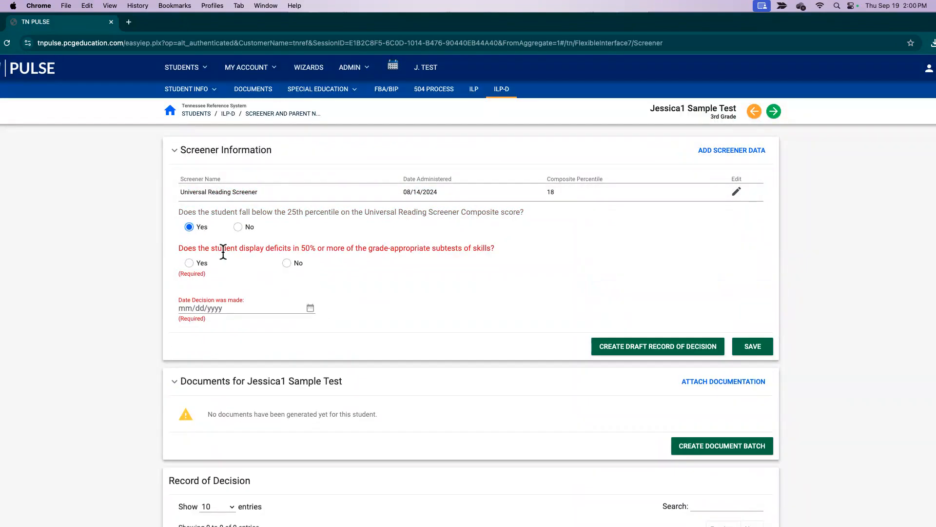
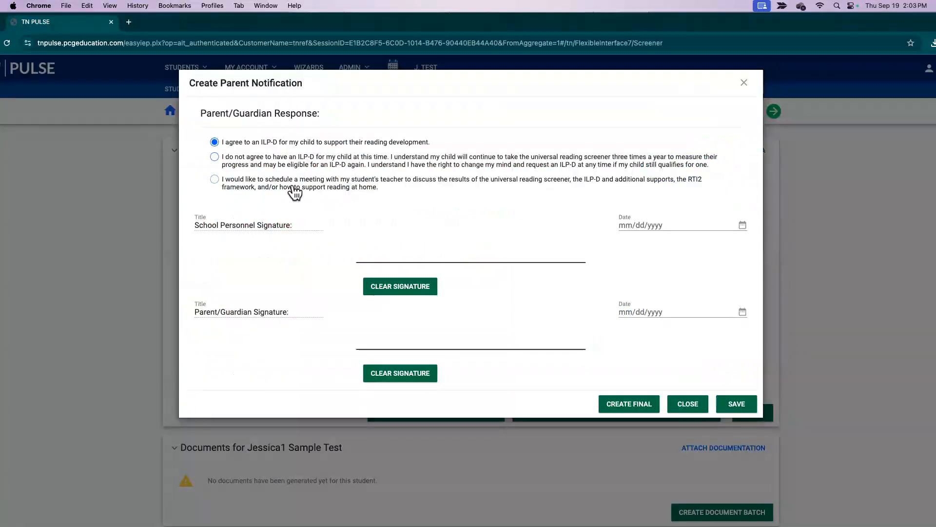
Sign the school personnel and parent/guardian lines, date both 09/18/2024, and create the final letter
{"action": "left_click", "coordinate": [742, 225]}
{"action": "left_click", "coordinate": [686, 175]}
{"action": "mouse_move", "coordinate": [401, 241]}
{"action": "left_mouse_down"}
{"action": "mouse_move", "coordinate": [586, 225]}
{"action": "mouse_move", "coordinate": [604, 253]}
{"action": "left_mouse_up"}
{"action": "left_click_drag", "start_coordinate": [380, 331], "coordinate": [574, 329]}
{"action": "left_click", "coordinate": [742, 311]}
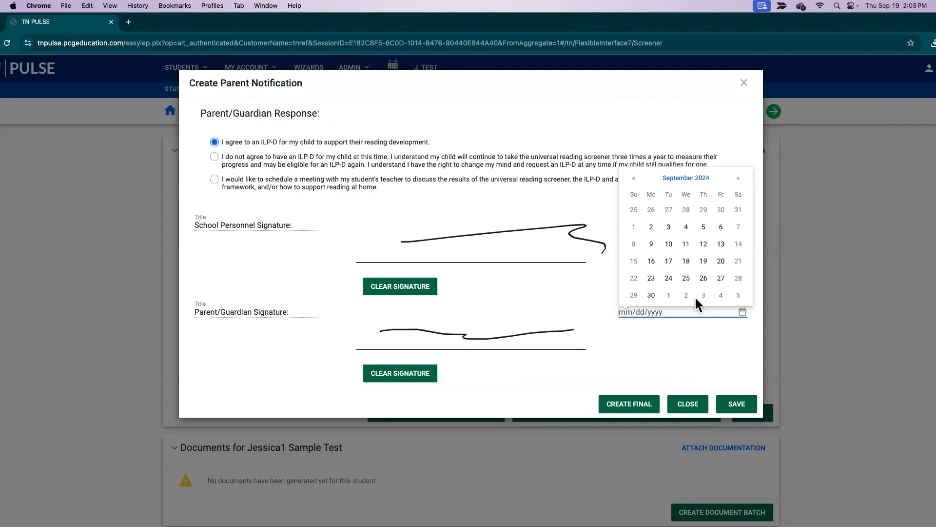
{"action": "left_click", "coordinate": [685, 261]}
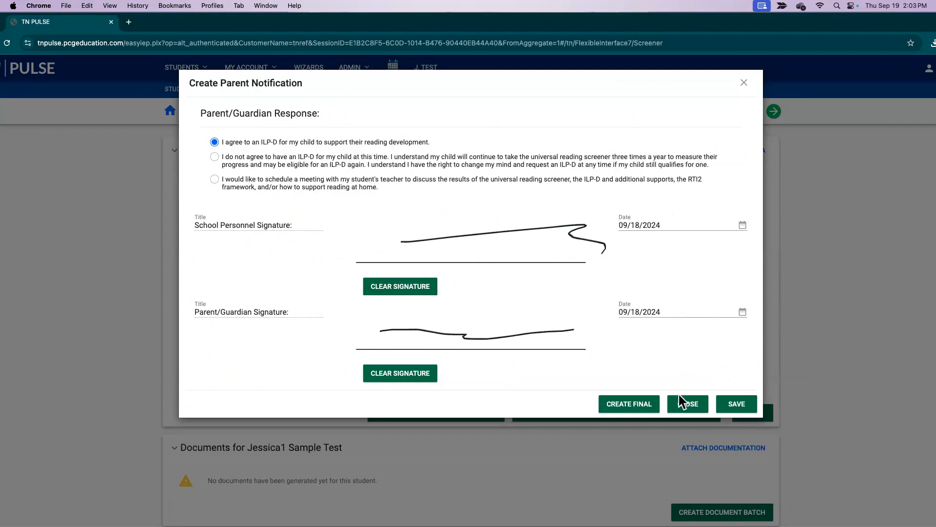
{"action": "left_click", "coordinate": [648, 407]}
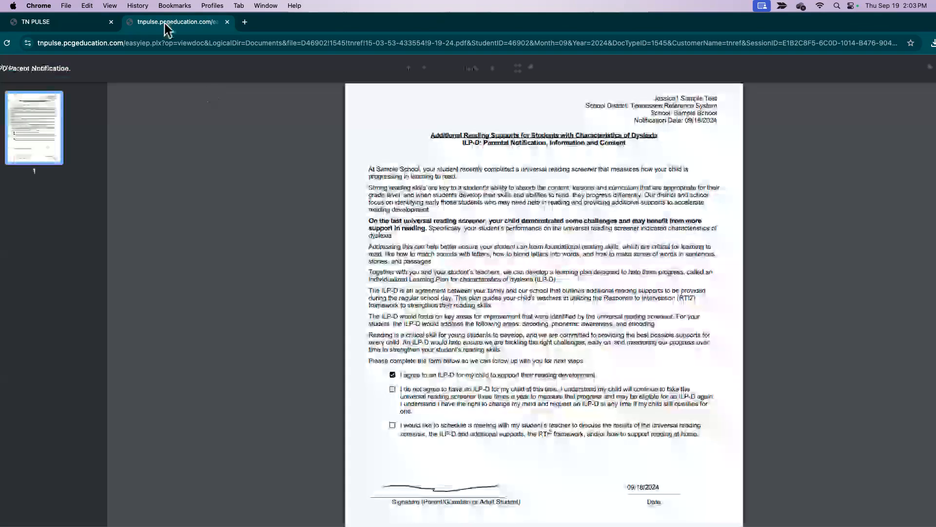
Review the signed ILP-D Parent Notification PDF, then go back to the TN PULSE tab
{"action": "scroll", "coordinate": [532, 283], "scroll_direction": "down", "scroll_amount": 3}
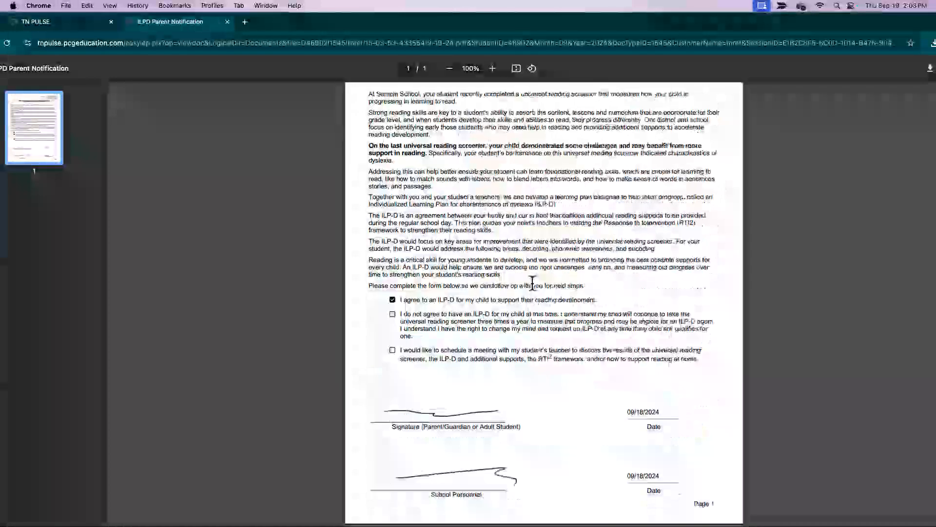
{"action": "left_click", "coordinate": [54, 23]}
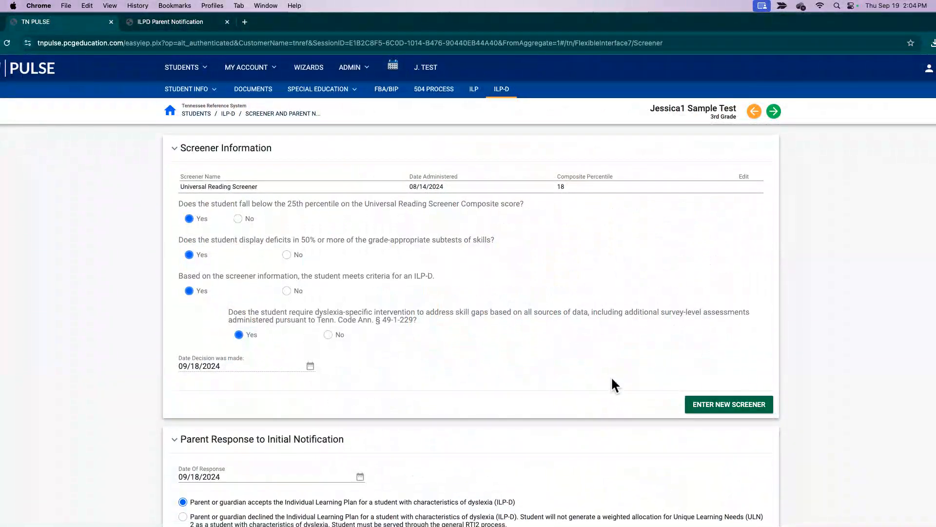
Confirm the parent's ILP-D acceptance, dated 09/18/2024, under Parent Response to Initial Notification
{"action": "scroll", "coordinate": [612, 377], "scroll_direction": "down", "scroll_amount": 2}
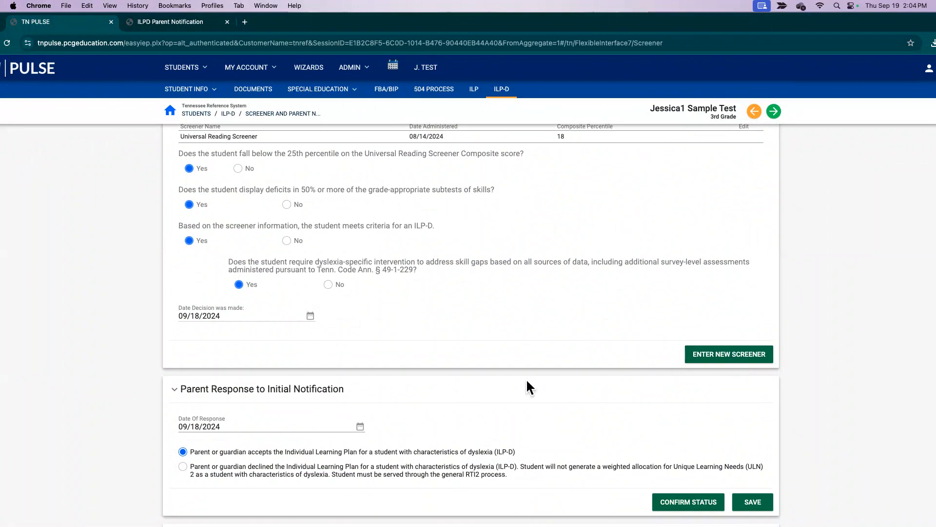
{"action": "scroll", "coordinate": [487, 385], "scroll_direction": "down", "scroll_amount": 3}
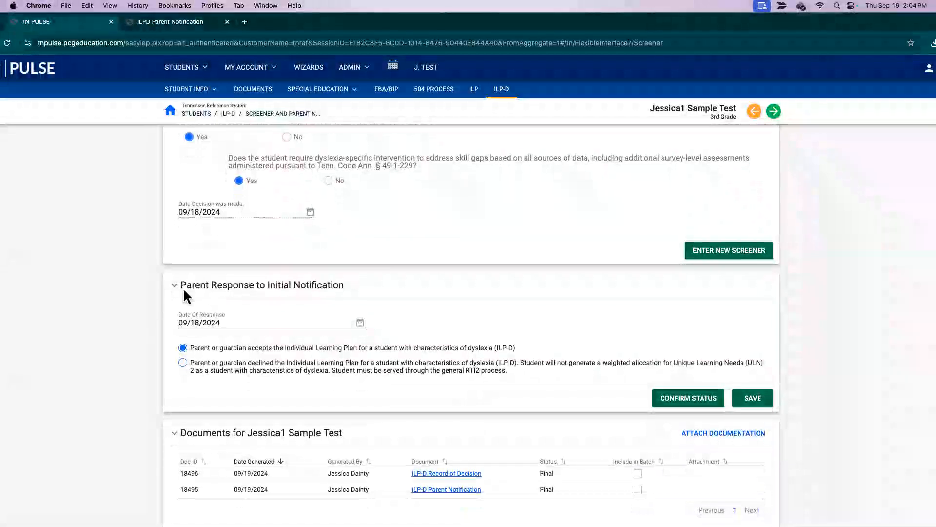
{"action": "scroll", "coordinate": [664, 392], "scroll_direction": "down", "scroll_amount": 1}
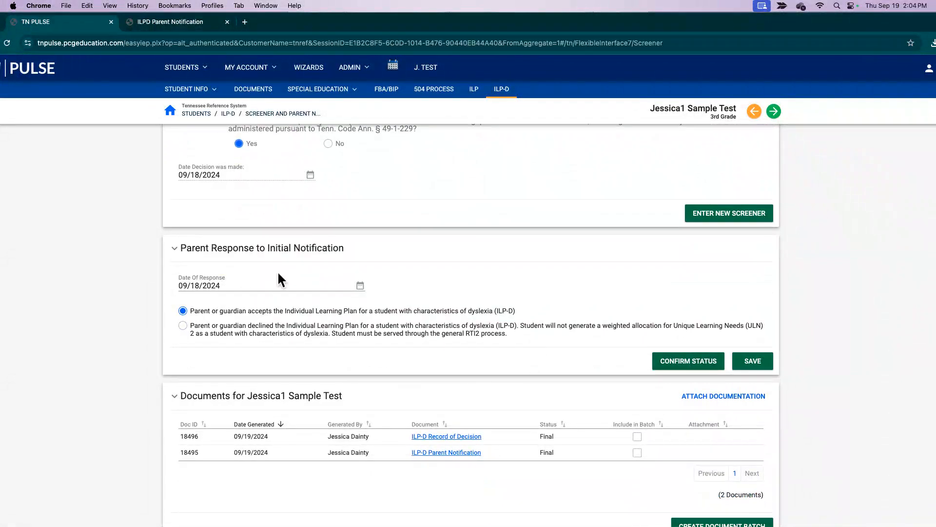
{"action": "left_click", "coordinate": [709, 362]}
{"action": "scroll", "coordinate": [666, 355], "scroll_direction": "up", "scroll_amount": 2}
{"action": "scroll", "coordinate": [666, 360], "scroll_direction": "up", "scroll_amount": 3}
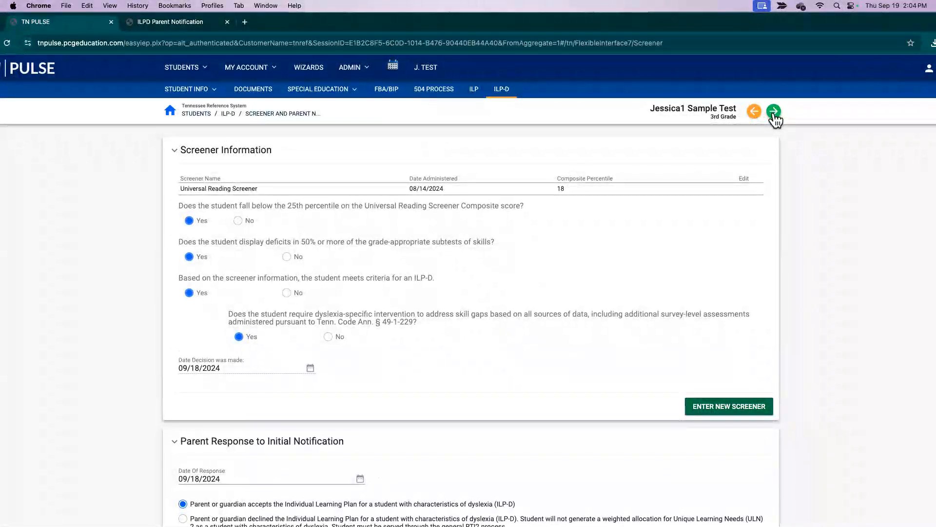
Save the screener page, then set the plan start date to 09/19/2024 and plan type to K-3
{"action": "left_click", "coordinate": [773, 112]}
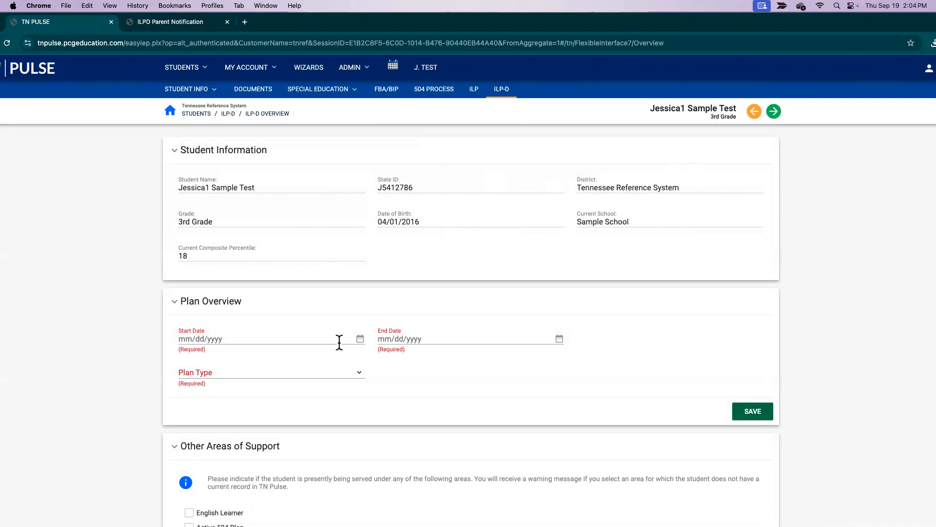
{"action": "scroll", "coordinate": [303, 303], "scroll_direction": "down", "scroll_amount": 3}
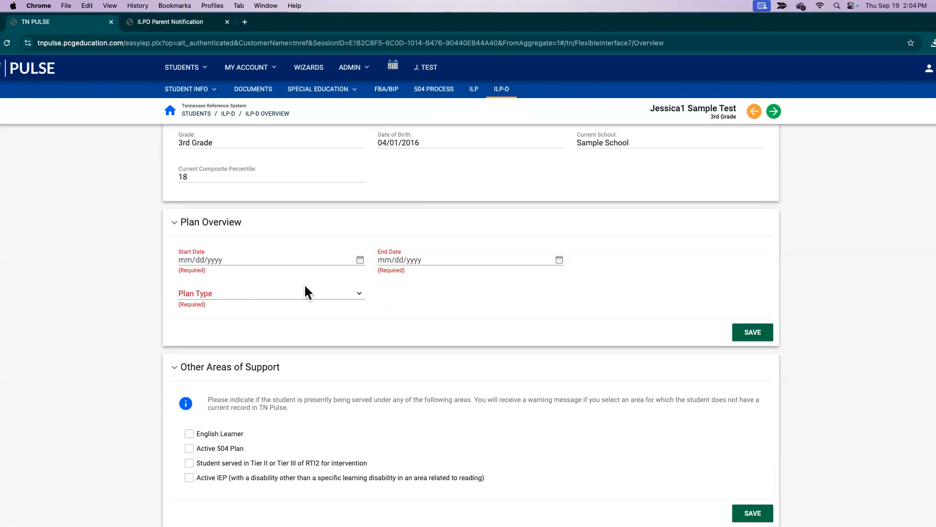
{"action": "left_click", "coordinate": [360, 258]}
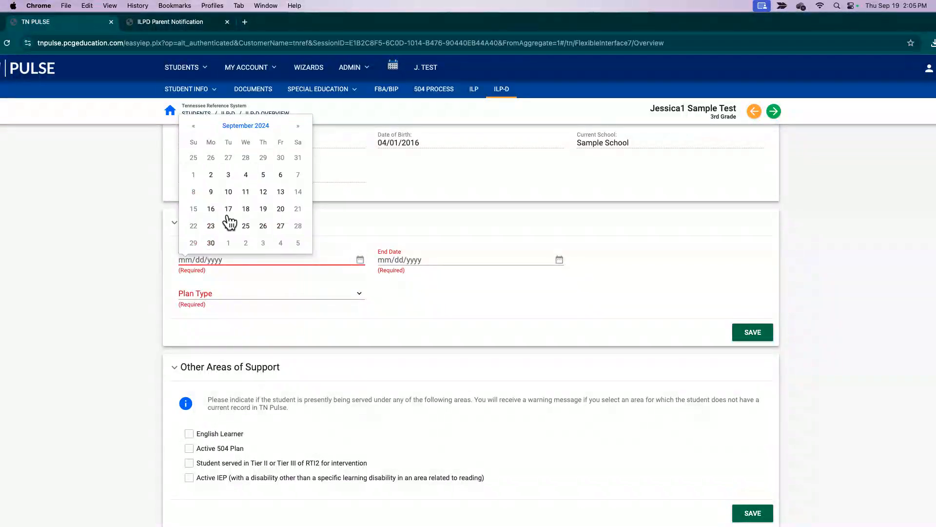
{"action": "left_click", "coordinate": [263, 209]}
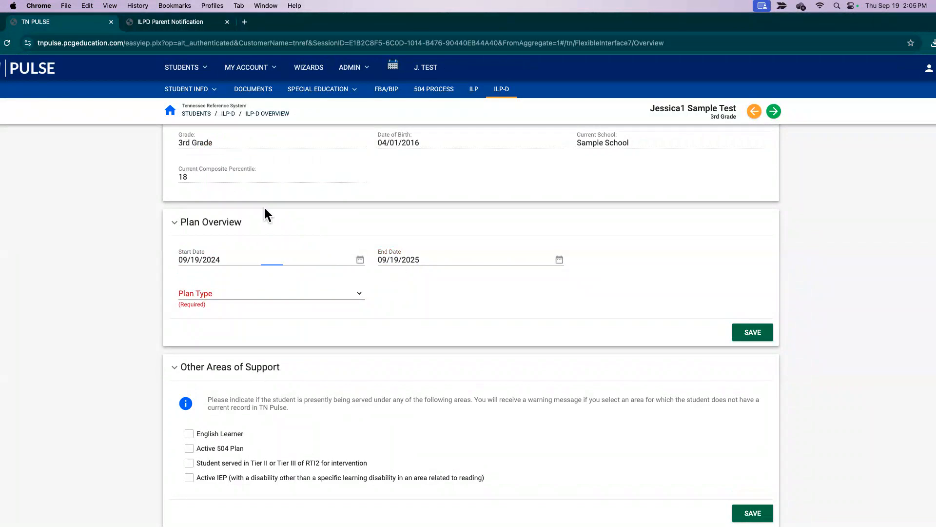
{"action": "left_click", "coordinate": [340, 291]}
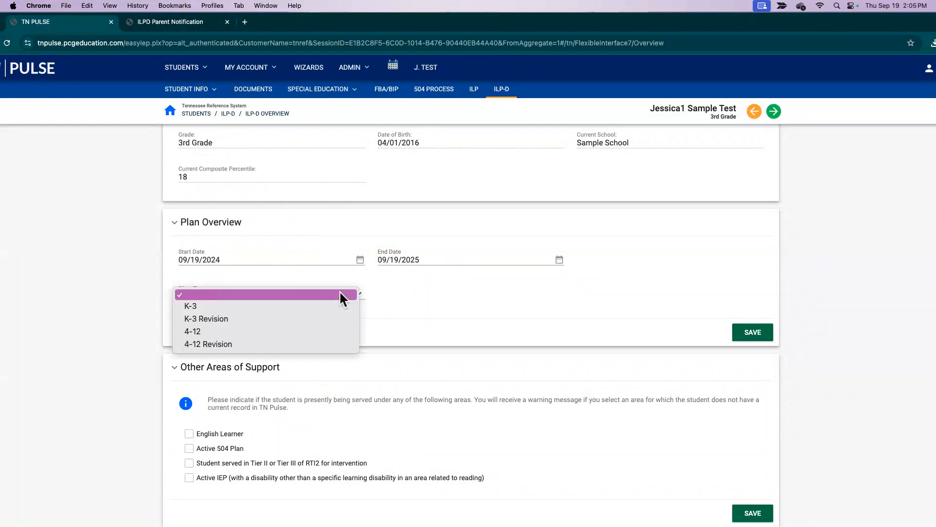
{"action": "left_click", "coordinate": [224, 310]}
{"action": "left_click", "coordinate": [220, 296]}
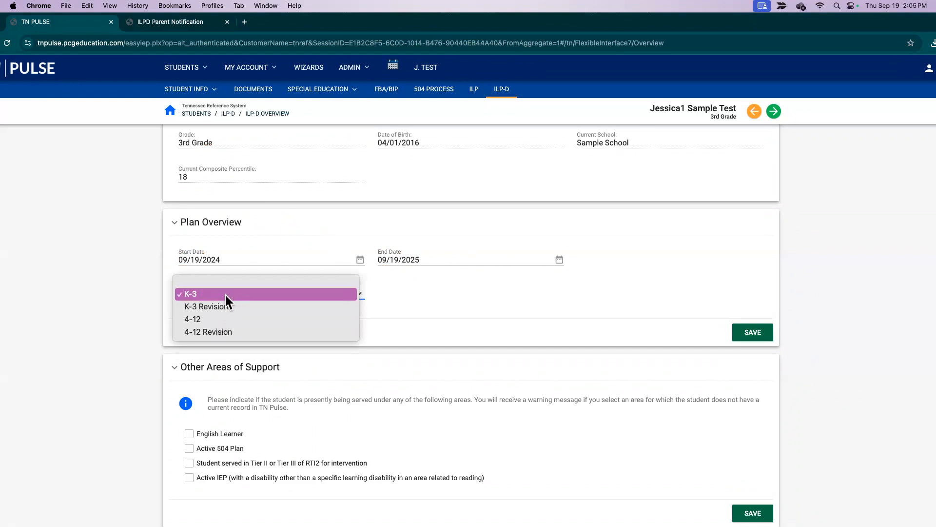
{"action": "left_click", "coordinate": [224, 293]}
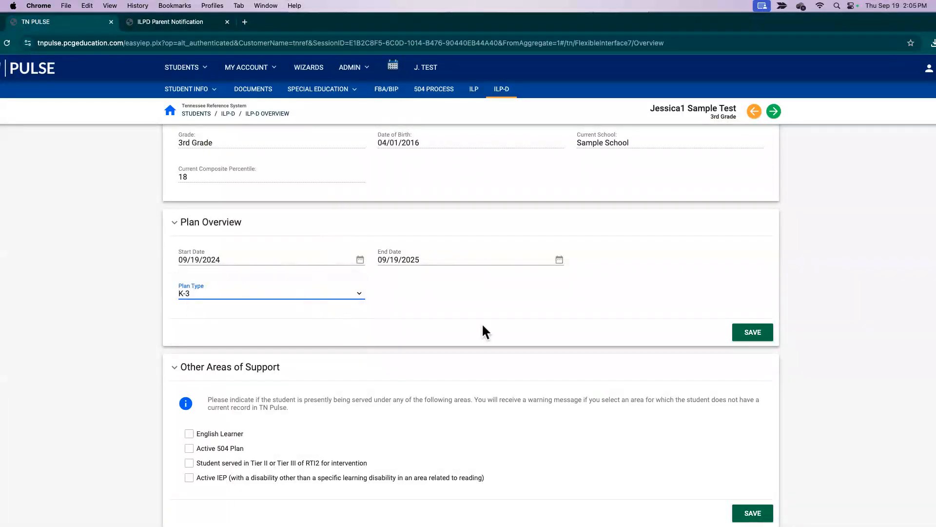
Assign the team member responsible for the ILP-D, leaving English Learner unchecked
{"action": "scroll", "coordinate": [508, 330], "scroll_direction": "down", "scroll_amount": 5}
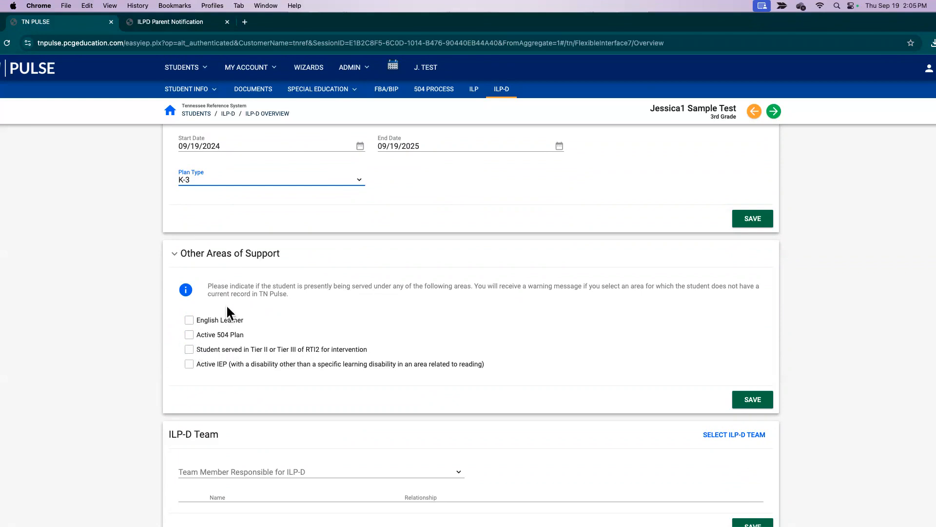
{"action": "left_click", "coordinate": [189, 320]}
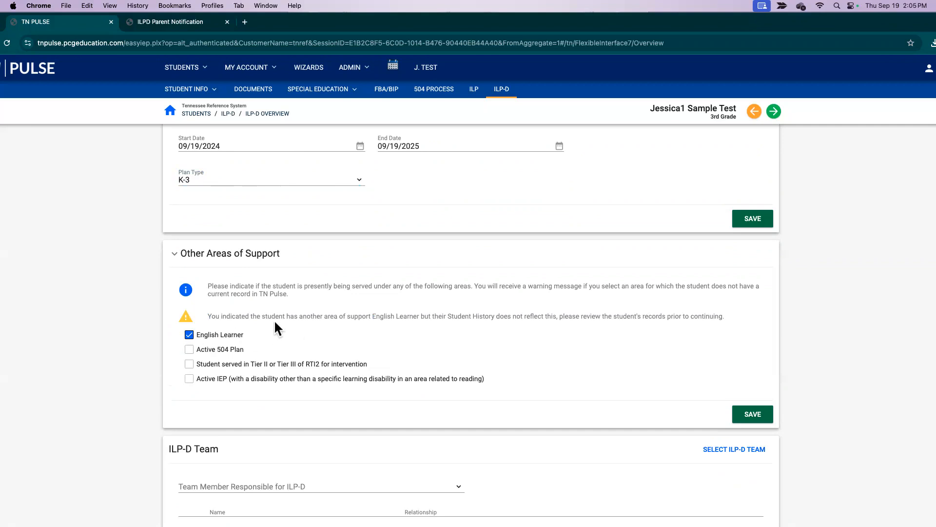
{"action": "left_click", "coordinate": [195, 334]}
{"action": "scroll", "coordinate": [371, 419], "scroll_direction": "down", "scroll_amount": 1}
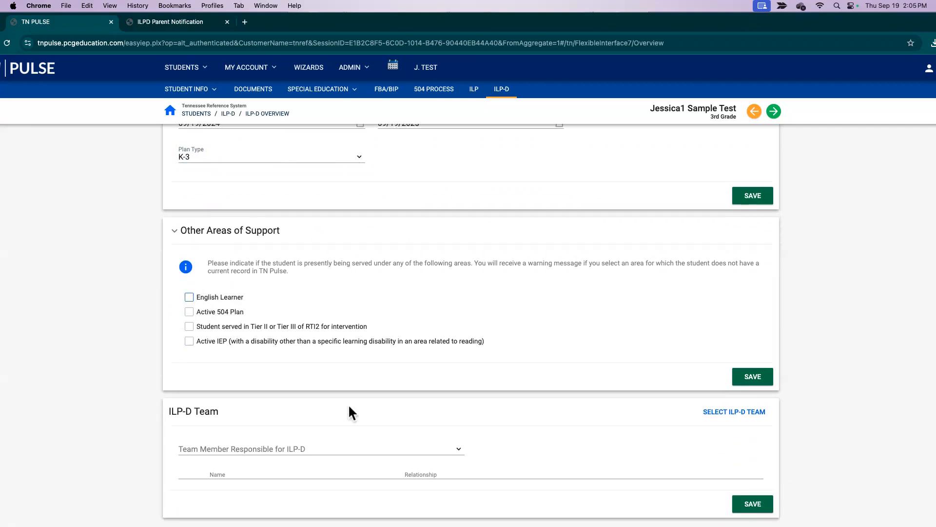
{"action": "left_click", "coordinate": [434, 445]}
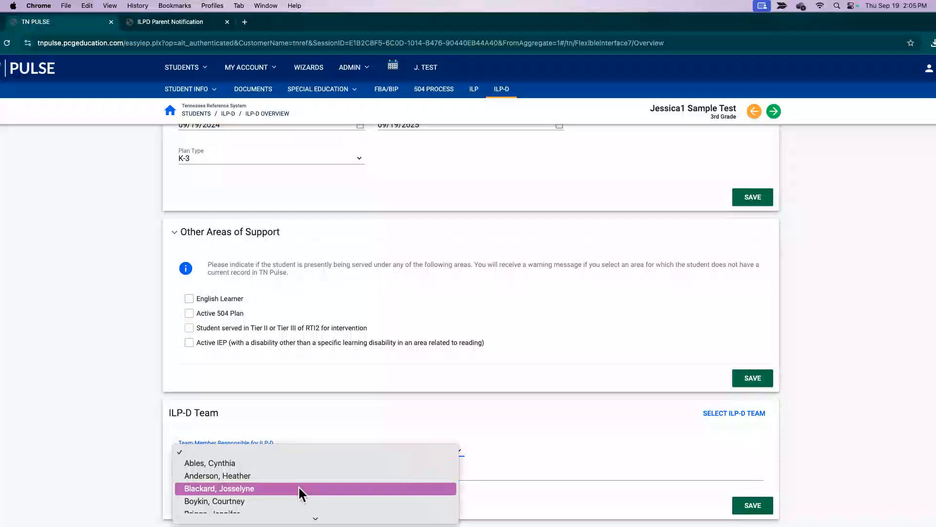
{"action": "left_click", "coordinate": [313, 373]}
{"action": "left_click", "coordinate": [551, 452]}
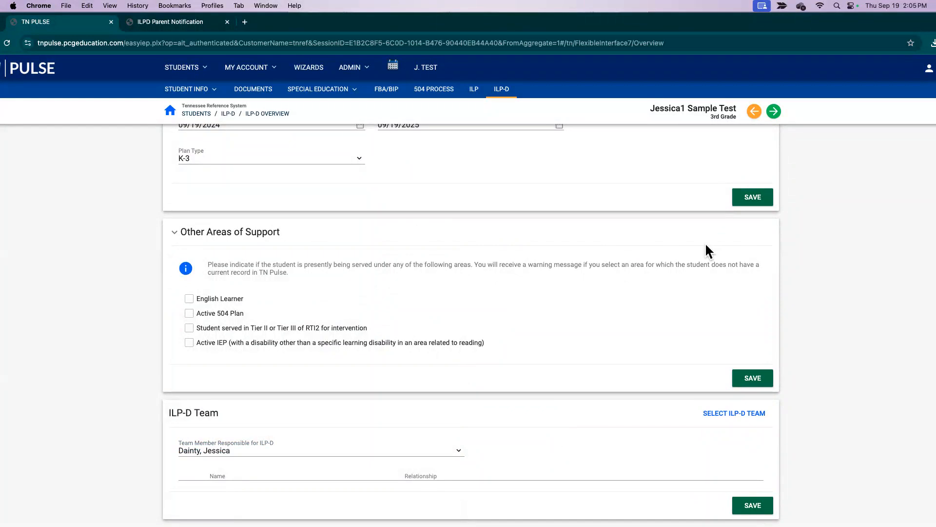
{"action": "scroll", "coordinate": [710, 296], "scroll_direction": "up", "scroll_amount": 5}
Mark Phonemic Awareness, Decoding Skills and Encoding as the student's deficit areas
{"action": "left_click", "coordinate": [773, 112]}
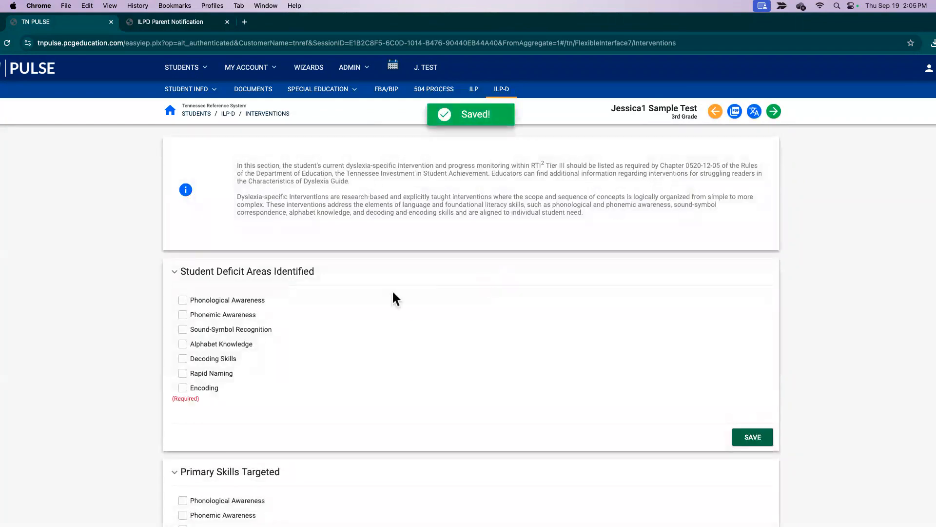
{"action": "scroll", "coordinate": [254, 343], "scroll_direction": "down", "scroll_amount": 1}
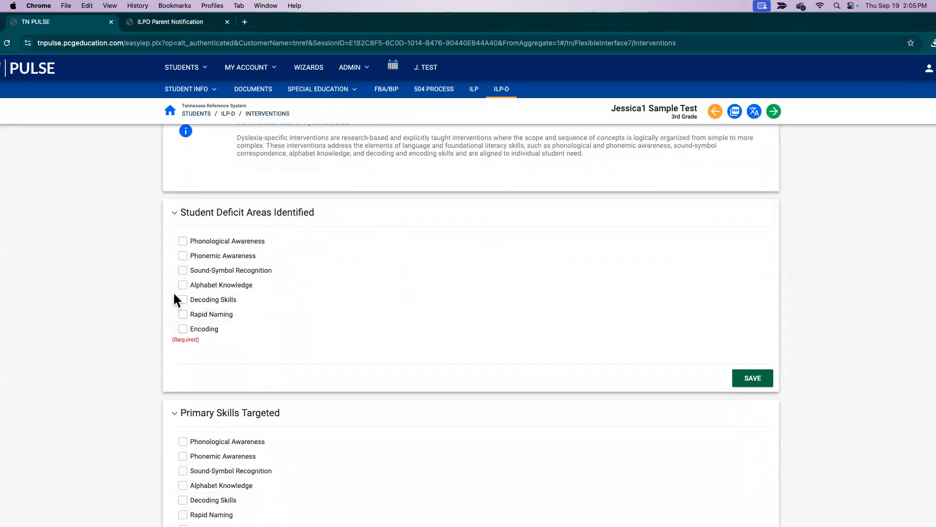
{"action": "left_click", "coordinate": [183, 301]}
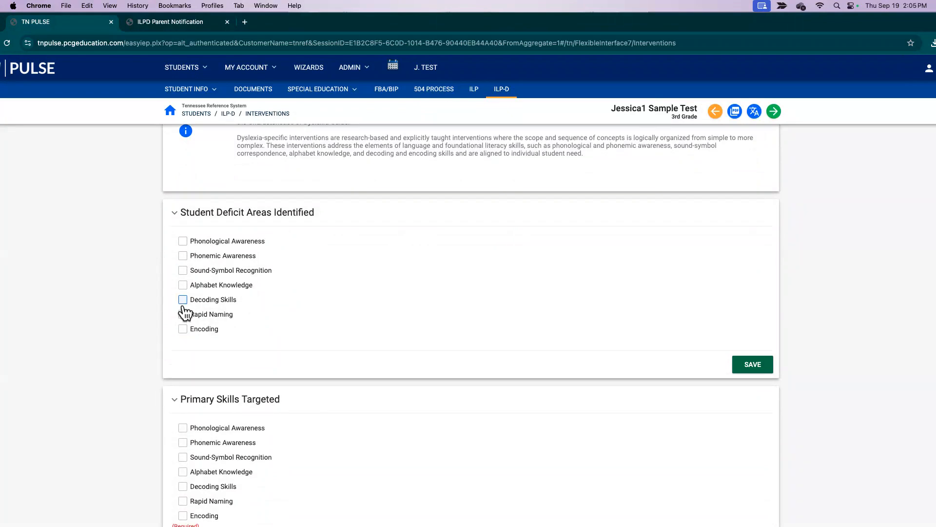
{"action": "left_click", "coordinate": [183, 328]}
{"action": "left_click", "coordinate": [185, 256]}
Target Phonemic Awareness, Decoding Skills and Encoding as the primary skills
{"action": "scroll", "coordinate": [313, 302], "scroll_direction": "down", "scroll_amount": 3}
{"action": "scroll", "coordinate": [313, 301], "scroll_direction": "up", "scroll_amount": 1}
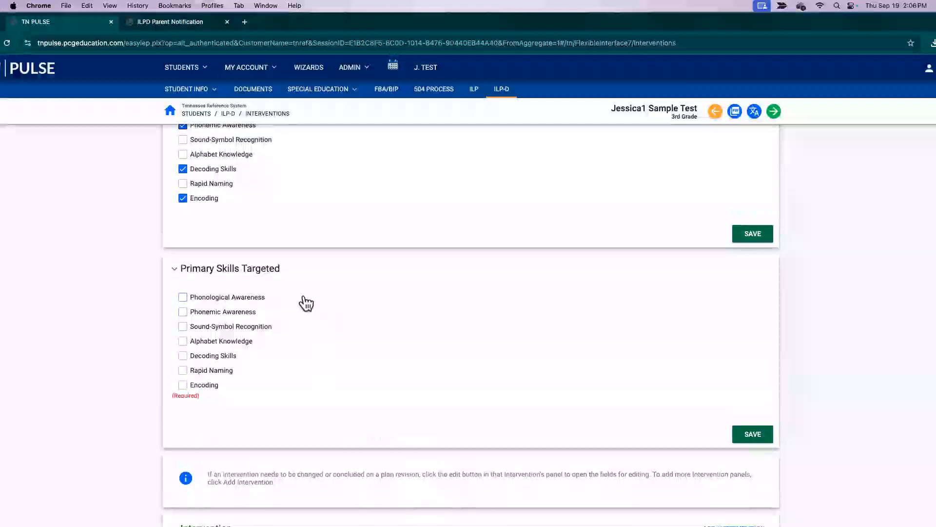
{"action": "left_click", "coordinate": [183, 312]}
{"action": "left_click", "coordinate": [184, 357]}
{"action": "left_click", "coordinate": [184, 386]}
{"action": "scroll", "coordinate": [615, 335], "scroll_direction": "down", "scroll_amount": 3}
Save a Tier 3 'Wilson Reading' intervention with Yes to both standards questions, monitored Bi-Weekly
{"action": "left_click", "coordinate": [756, 438]}
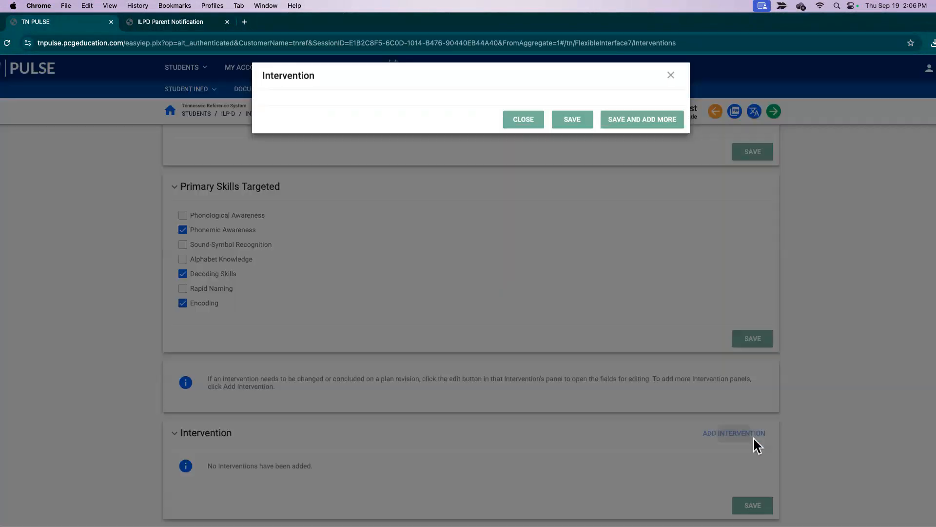
{"action": "left_click", "coordinate": [331, 130]}
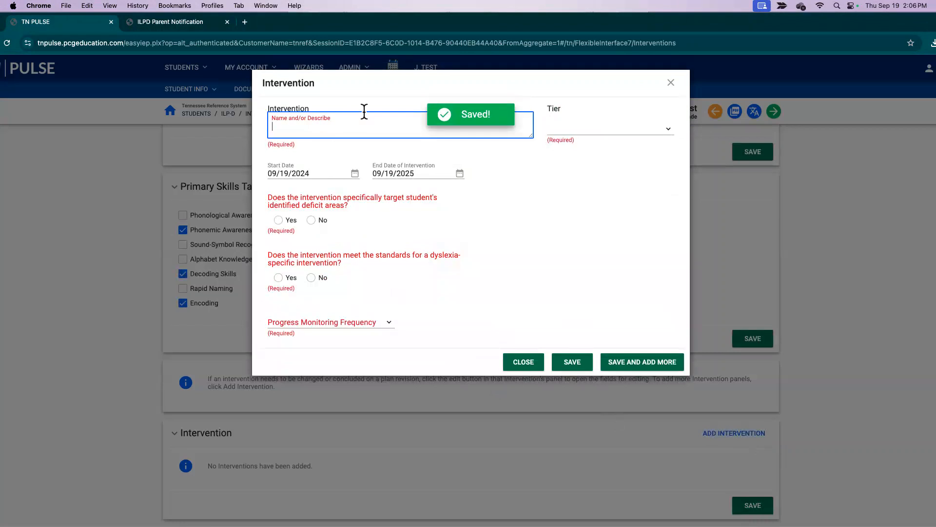
{"action": "type", "text": "Wilson"}
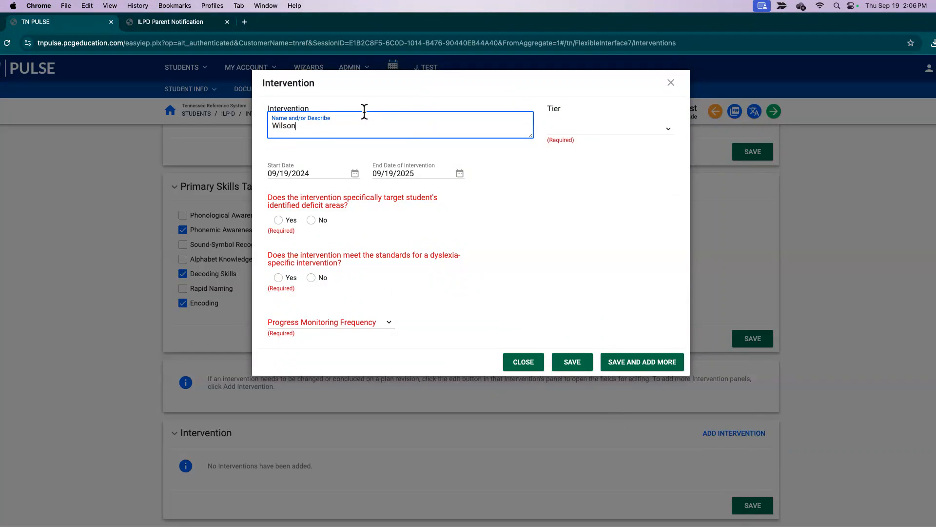
{"action": "type", "text": " Reading"}
{"action": "left_click", "coordinate": [590, 130]}
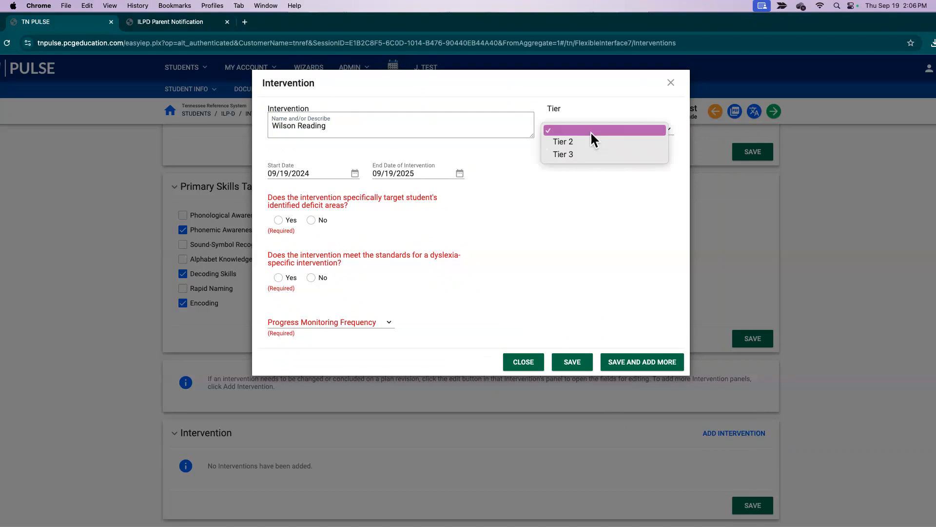
{"action": "left_click", "coordinate": [565, 154]}
{"action": "left_click", "coordinate": [280, 221]}
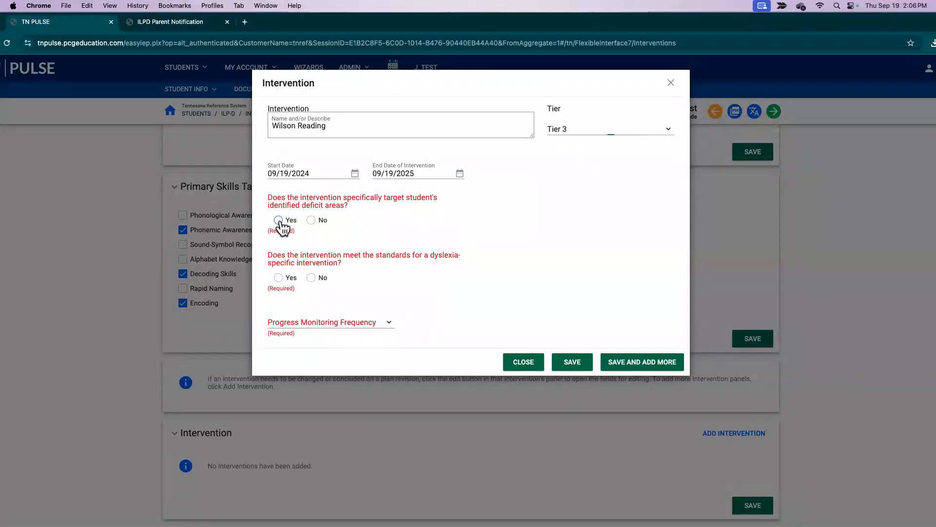
{"action": "left_click", "coordinate": [279, 221]}
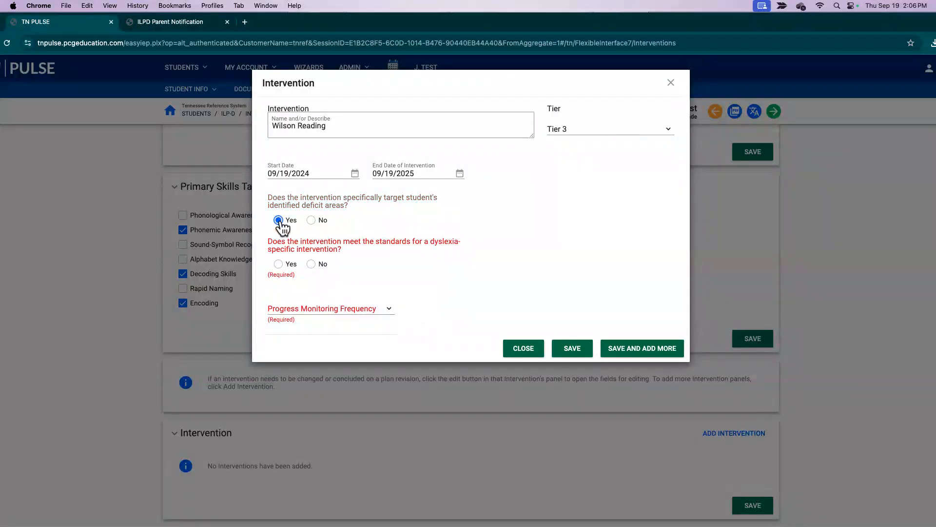
{"action": "left_click", "coordinate": [279, 264]}
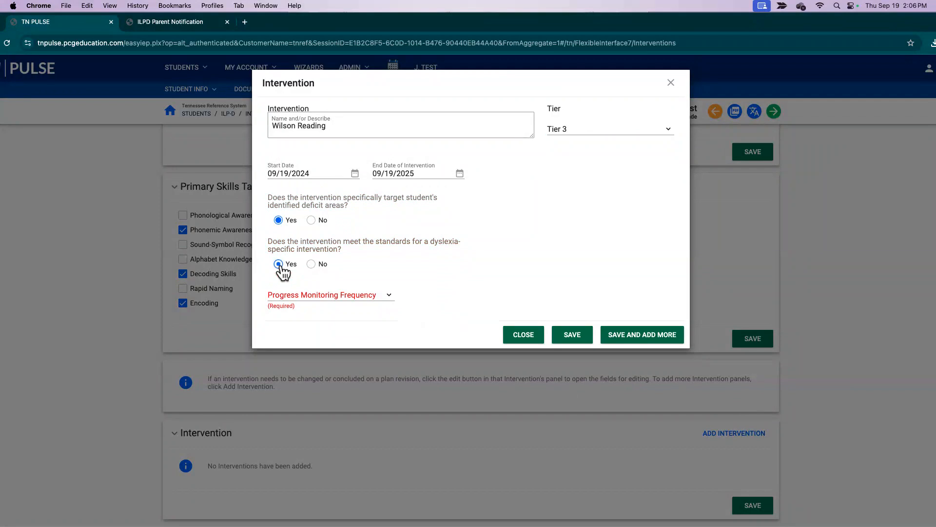
{"action": "left_click", "coordinate": [329, 295]}
{"action": "left_click", "coordinate": [291, 320]}
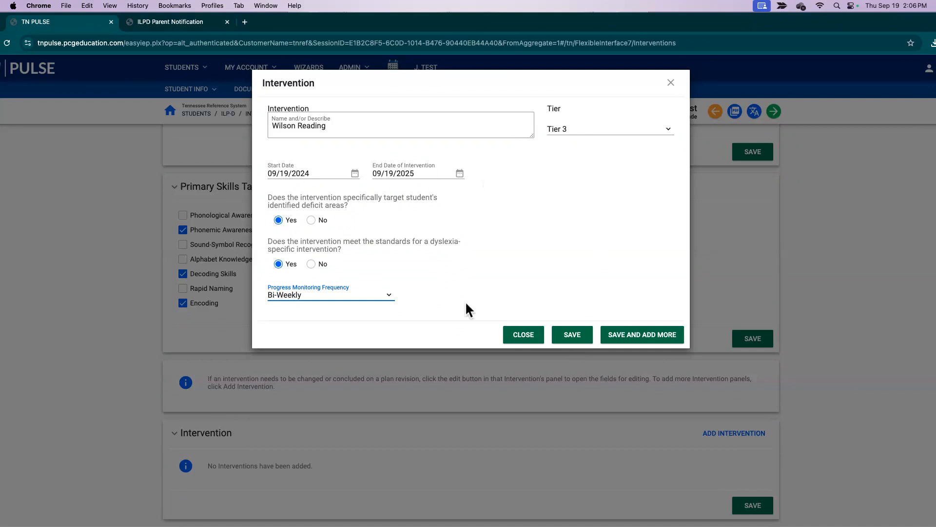
{"action": "left_click", "coordinate": [563, 336]}
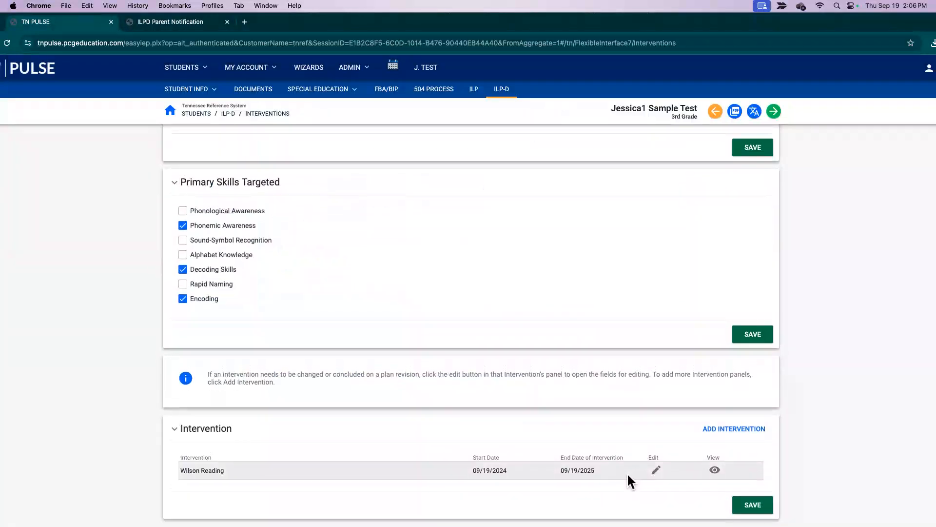
Advance to the Classroom Access: Support and Accommodations page and look over its options
{"action": "scroll", "coordinate": [627, 472], "scroll_direction": "up", "scroll_amount": 6}
{"action": "left_click", "coordinate": [775, 112]}
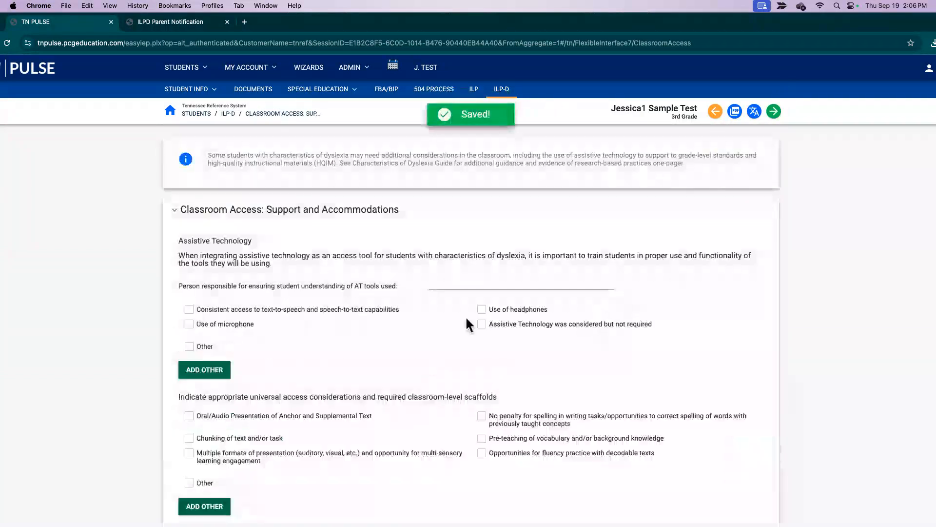
{"action": "scroll", "coordinate": [333, 301], "scroll_direction": "down", "scroll_amount": 1}
{"action": "scroll", "coordinate": [329, 295], "scroll_direction": "up", "scroll_amount": 1}
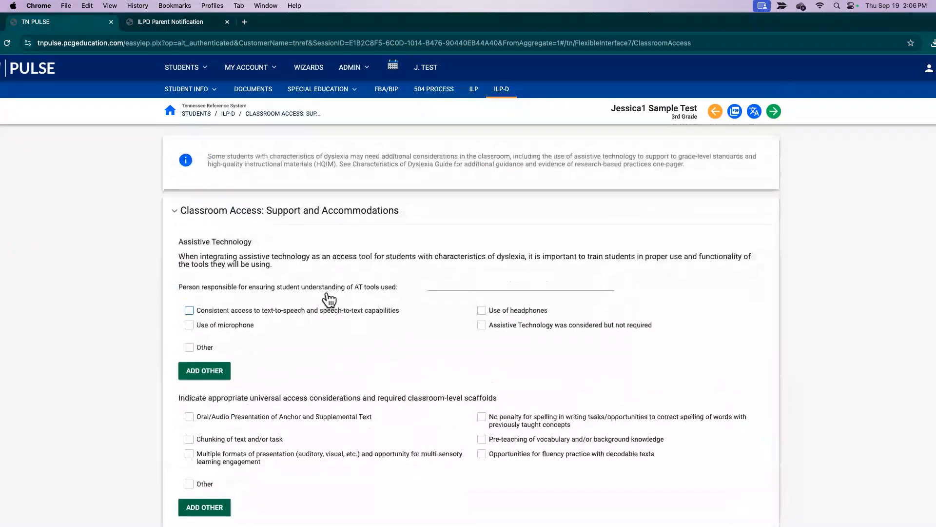
{"action": "scroll", "coordinate": [329, 294], "scroll_direction": "down", "scroll_amount": 1}
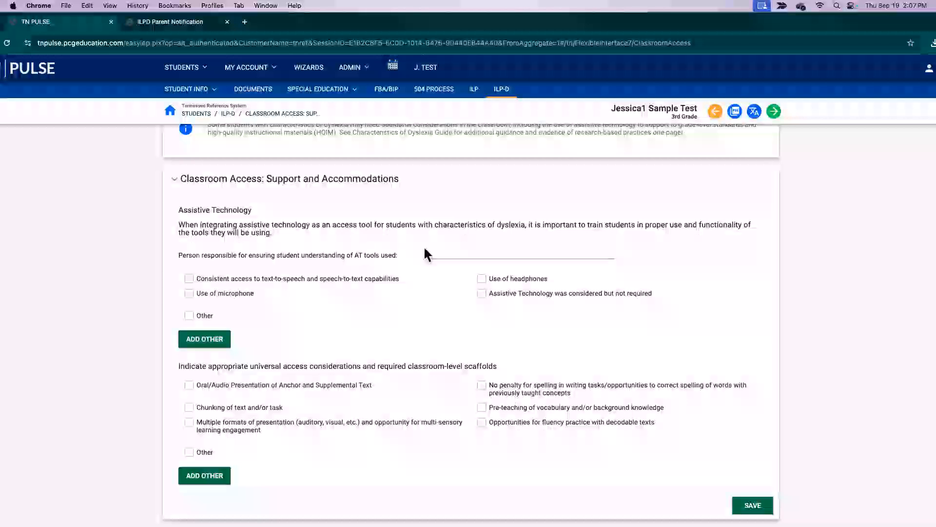
Mark AT considered but not required; add oral/audio presentation, chunking and vocabulary pre-teaching, then save
{"action": "left_click", "coordinate": [442, 255]}
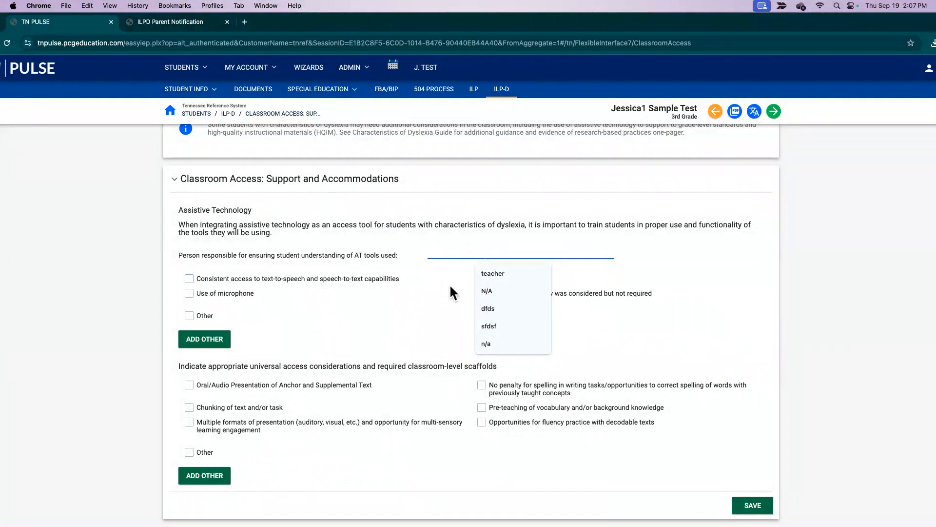
{"action": "left_click", "coordinate": [437, 283]}
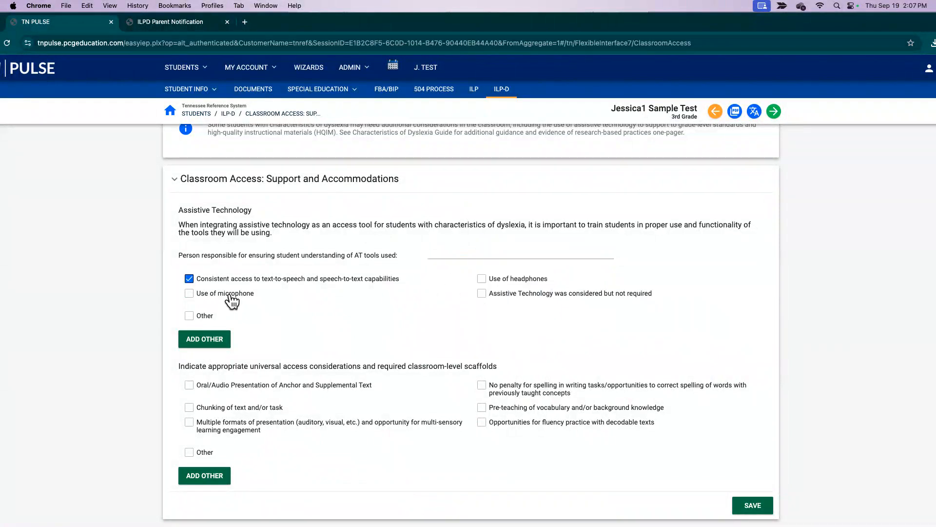
{"action": "left_click", "coordinate": [189, 280]}
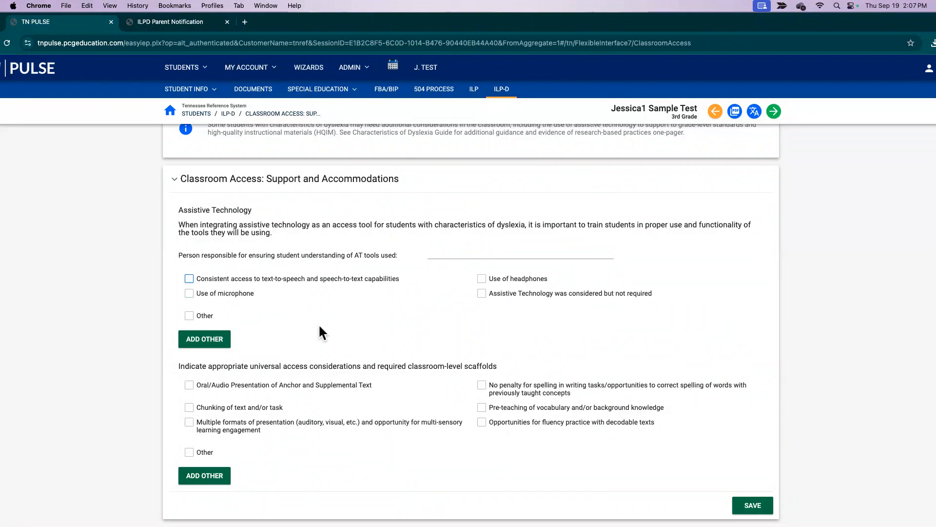
{"action": "left_click", "coordinate": [482, 294]}
{"action": "left_click", "coordinate": [190, 409]}
{"action": "left_click", "coordinate": [190, 386]}
{"action": "left_click", "coordinate": [482, 408]}
{"action": "left_click", "coordinate": [753, 505]}
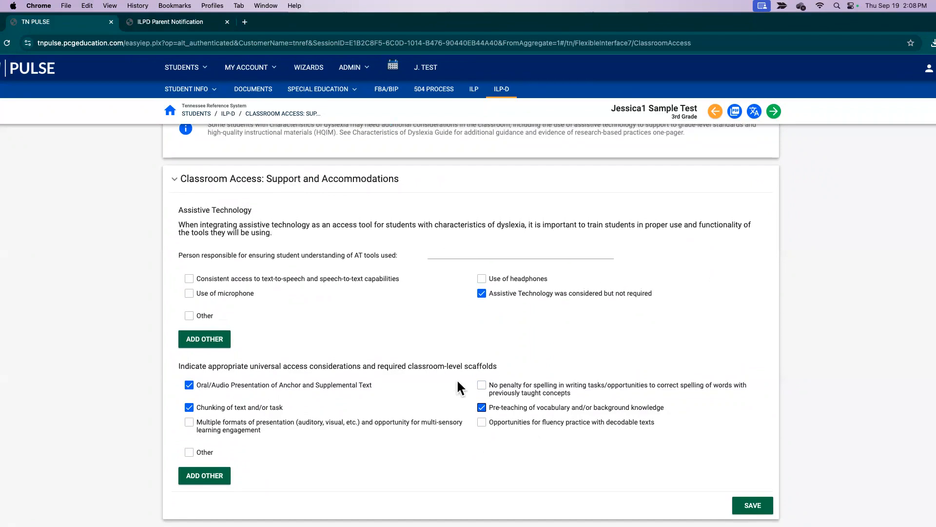
{"action": "scroll", "coordinate": [769, 166], "scroll_direction": "up", "scroll_amount": 1}
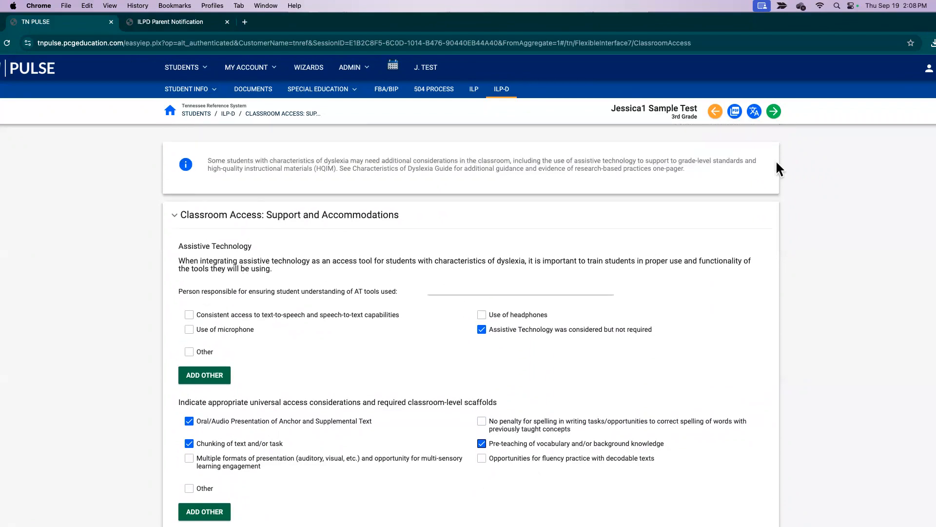
Create the final K-3 ILP-D document with parent signature set to No
{"action": "left_click", "coordinate": [774, 113]}
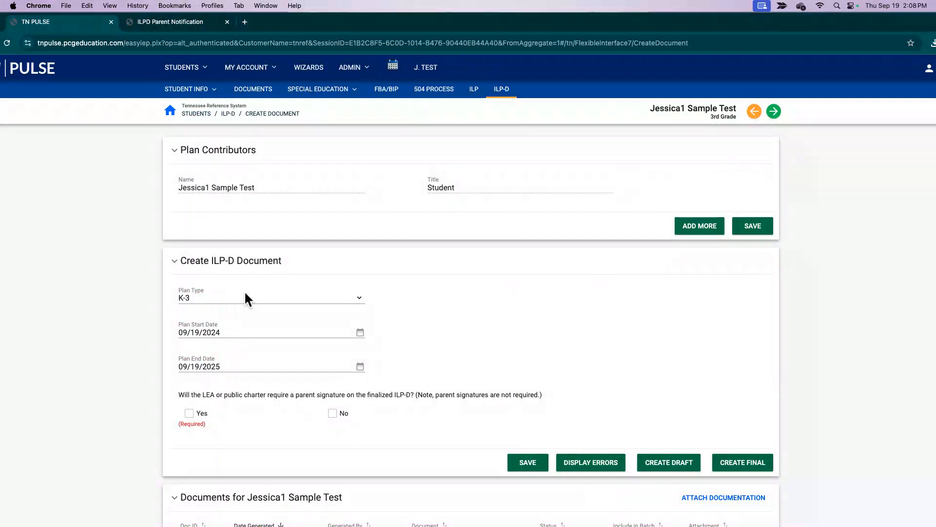
{"action": "scroll", "coordinate": [322, 295], "scroll_direction": "down", "scroll_amount": 3}
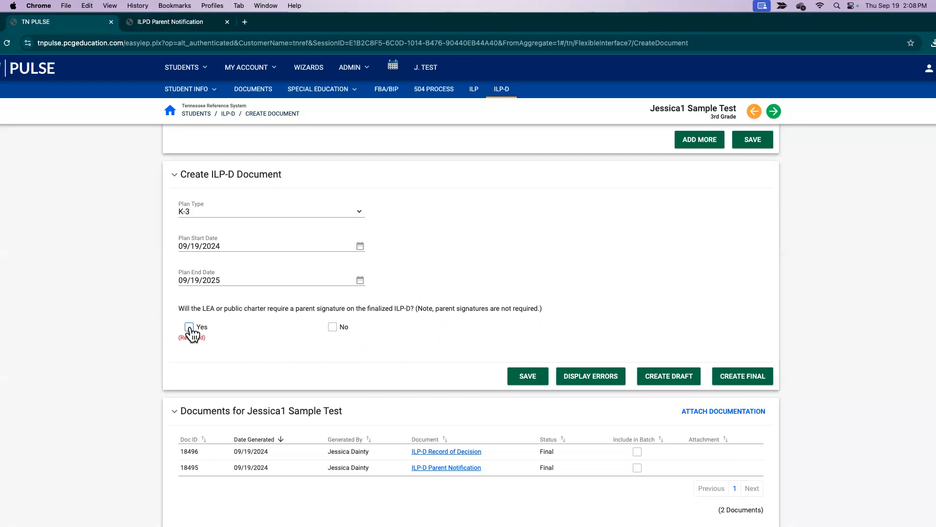
{"action": "left_click", "coordinate": [333, 328]}
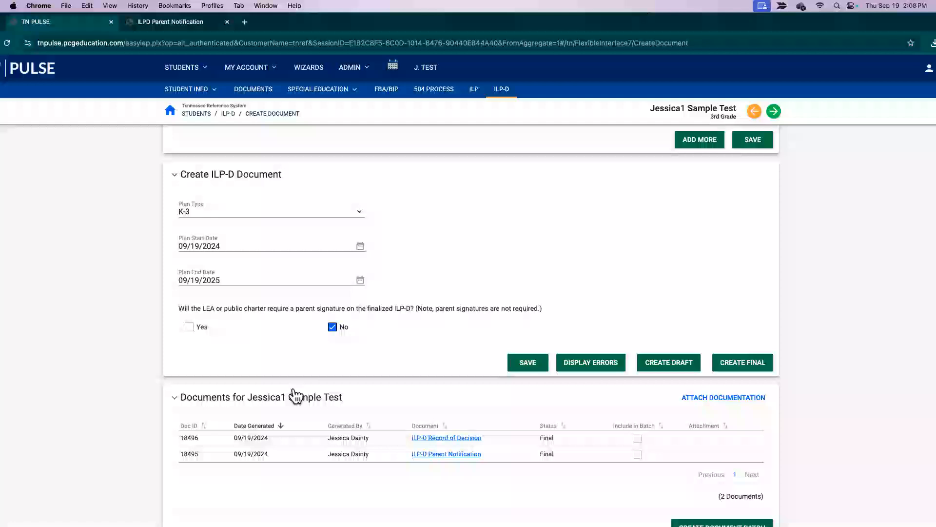
{"action": "left_click", "coordinate": [189, 327]}
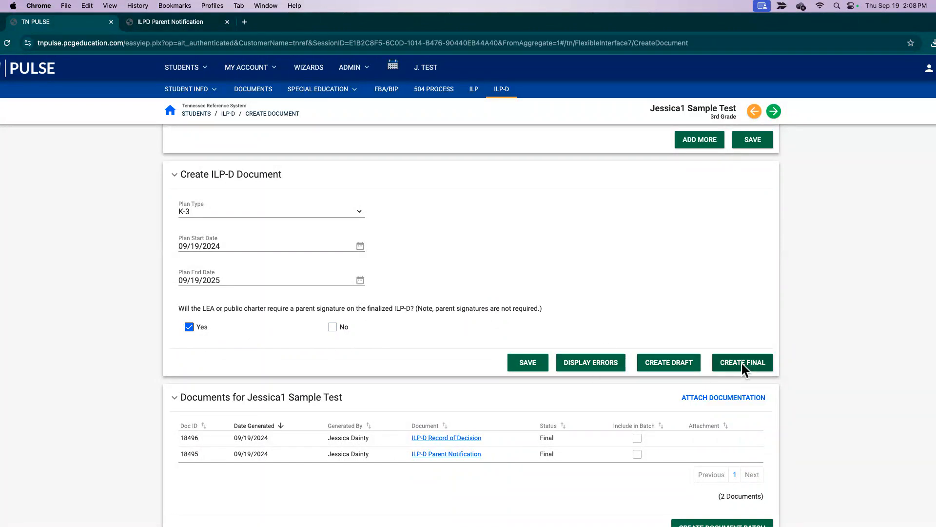
{"action": "left_click", "coordinate": [332, 327]}
{"action": "left_click", "coordinate": [732, 362]}
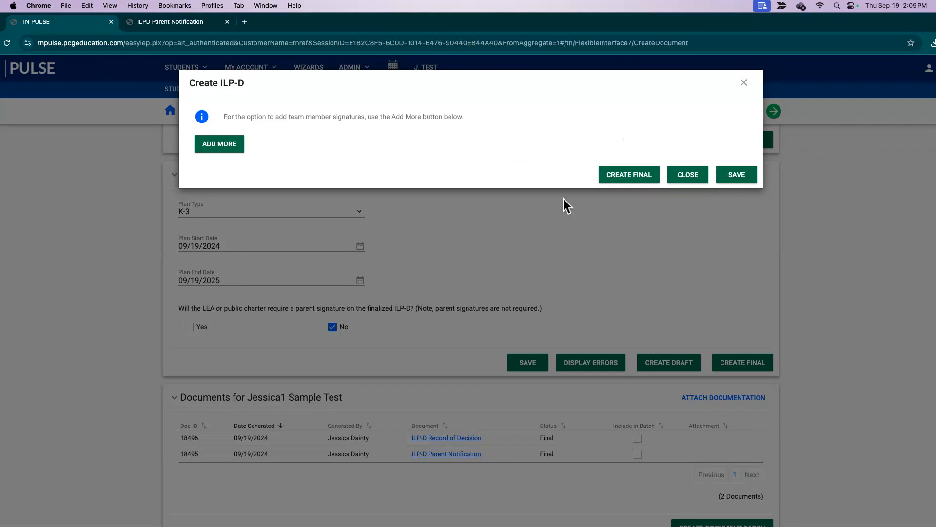
{"action": "left_click", "coordinate": [640, 176]}
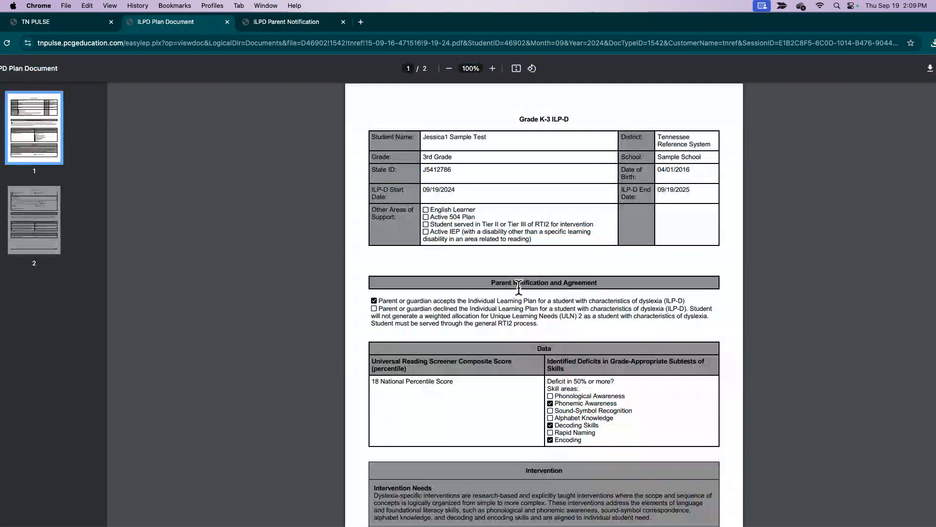
Read through the ILP-D plan PDF, then save the ILP-D in the TN PULSE dialog
{"action": "scroll", "coordinate": [519, 286], "scroll_direction": "down", "scroll_amount": 3}
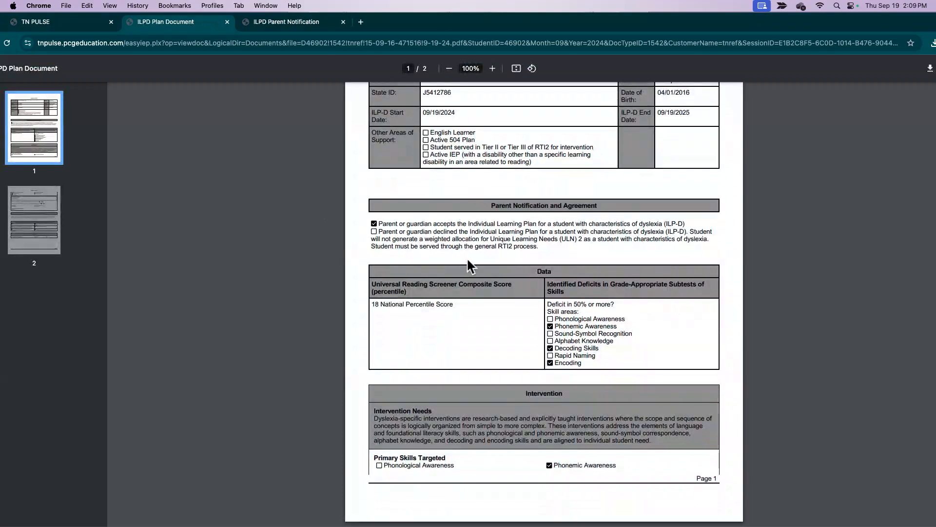
{"action": "scroll", "coordinate": [466, 256], "scroll_direction": "down", "scroll_amount": 15}
{"action": "scroll", "coordinate": [466, 259], "scroll_direction": "down", "scroll_amount": 2}
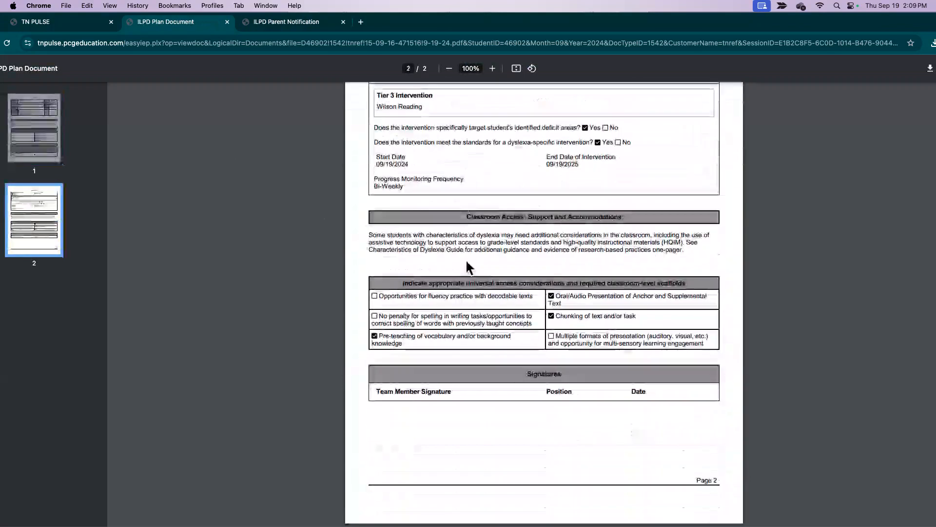
{"action": "left_click", "coordinate": [97, 25]}
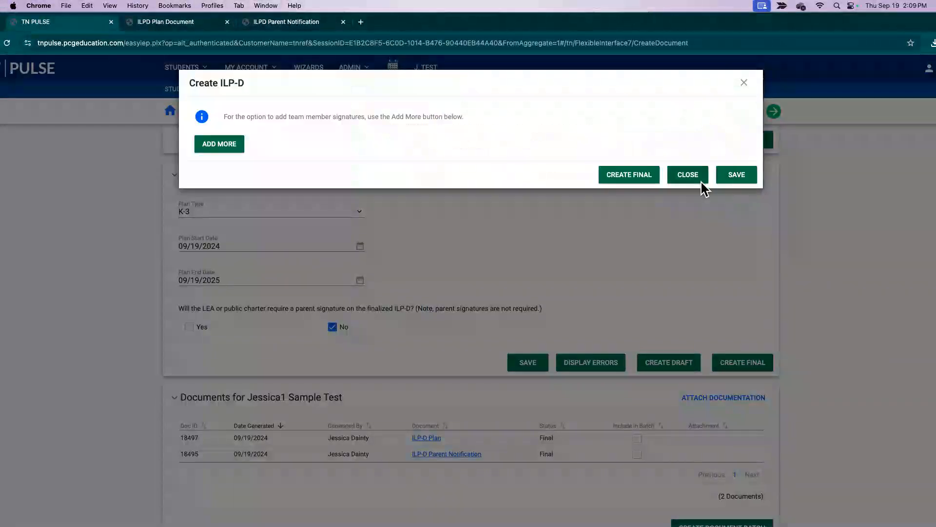
{"action": "left_click", "coordinate": [743, 79]}
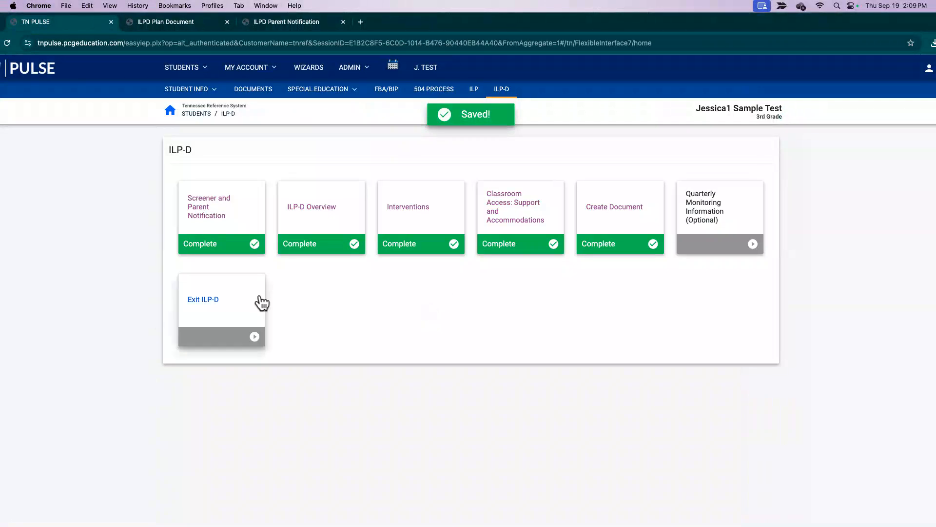
Open the Exit ILP-D form and preview its Date of Decision calendar and exit reasons without choosing
{"action": "left_click", "coordinate": [226, 317]}
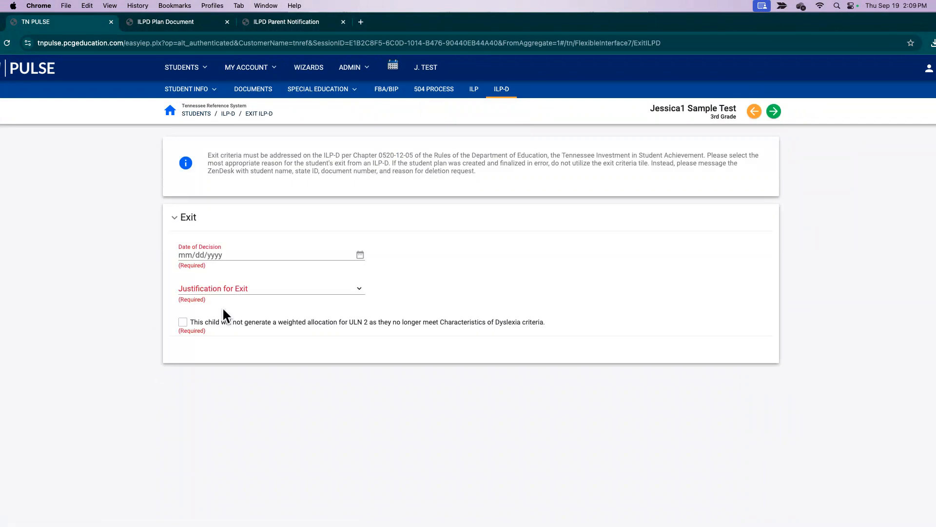
{"action": "left_click", "coordinate": [362, 253]}
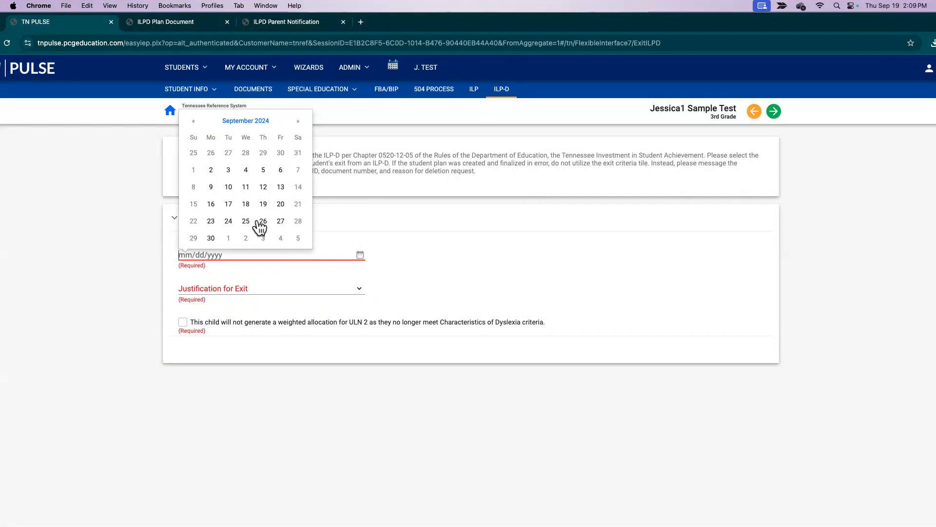
{"action": "left_click", "coordinate": [418, 251]}
{"action": "left_click", "coordinate": [255, 287]}
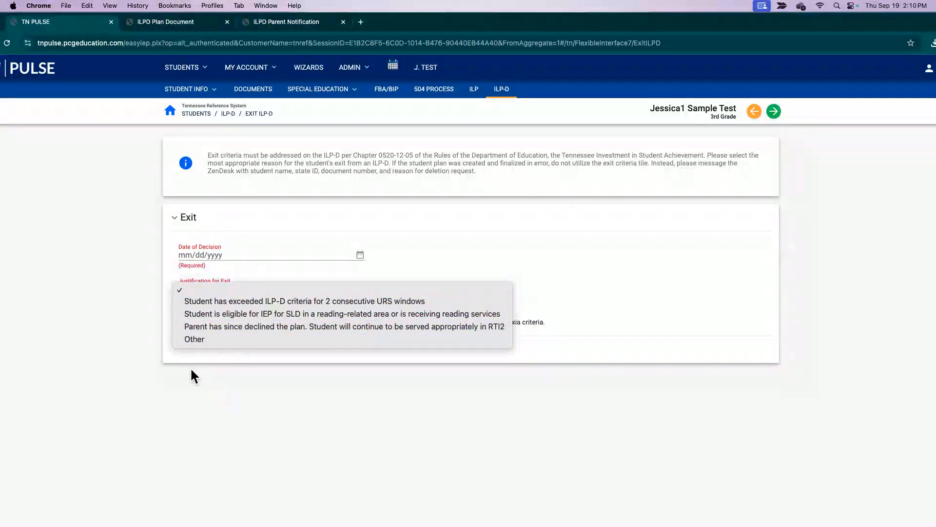
{"action": "left_click", "coordinate": [197, 381]}
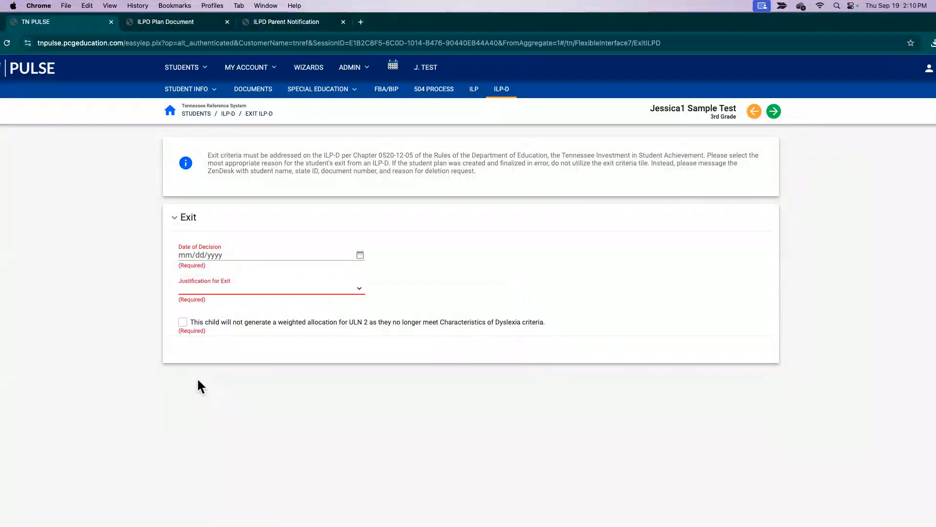
Recheck the calendar and Justification for Exit list unchanged, then leave the form for the student search
{"action": "left_click", "coordinate": [213, 256]}
{"action": "left_click", "coordinate": [390, 277]}
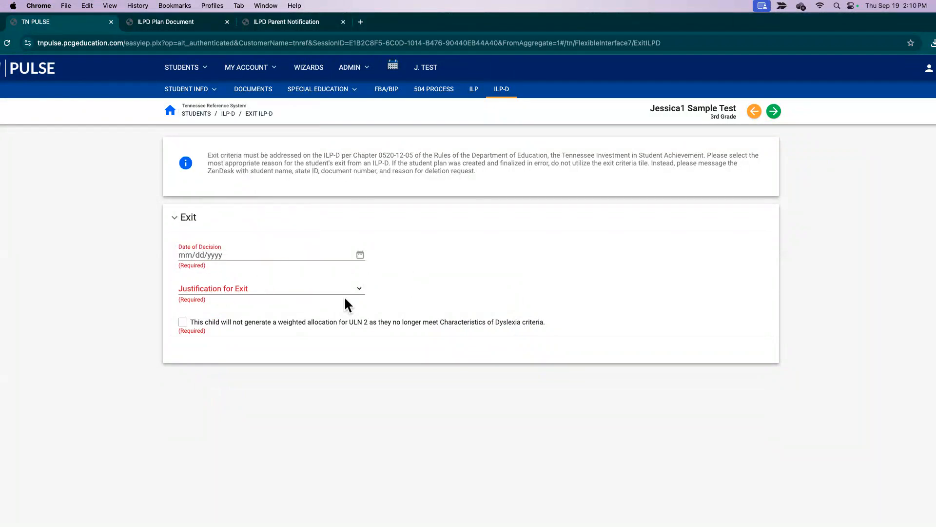
{"action": "left_click", "coordinate": [359, 288]}
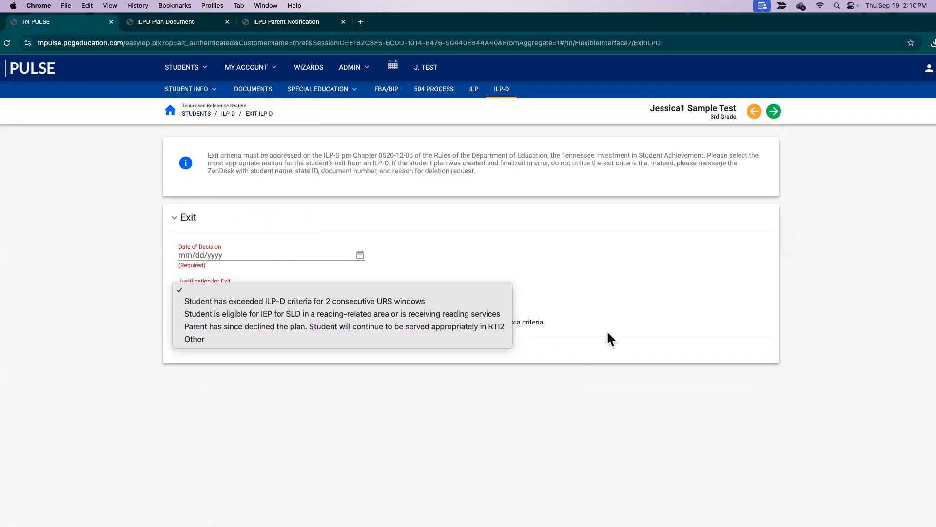
{"action": "left_click", "coordinate": [562, 295]}
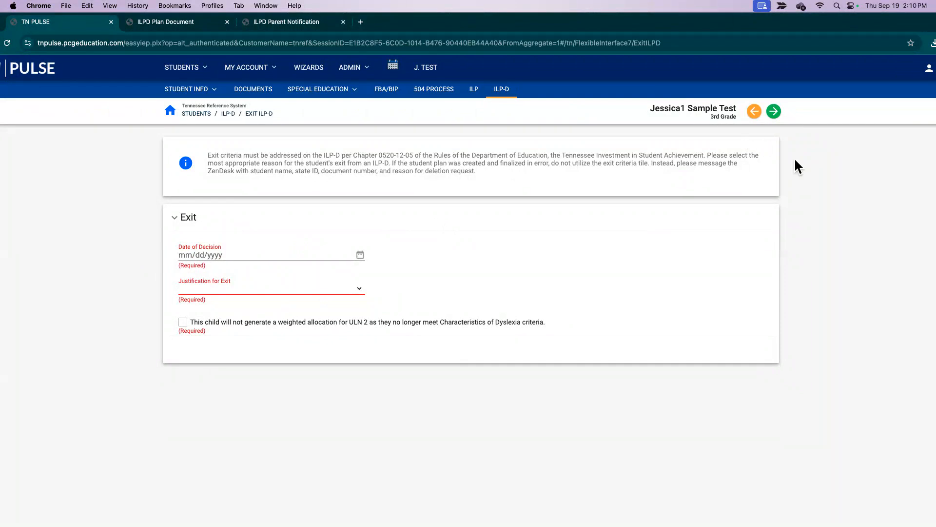
{"action": "left_click", "coordinate": [773, 111]}
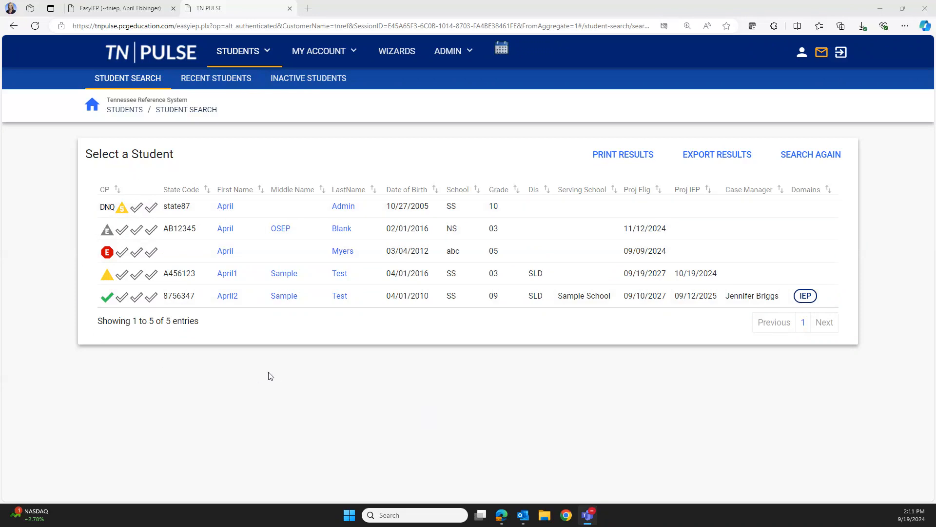
Open the first listed 10th-grade student's record and go to their 504 Process page
{"action": "left_click", "coordinate": [225, 207]}
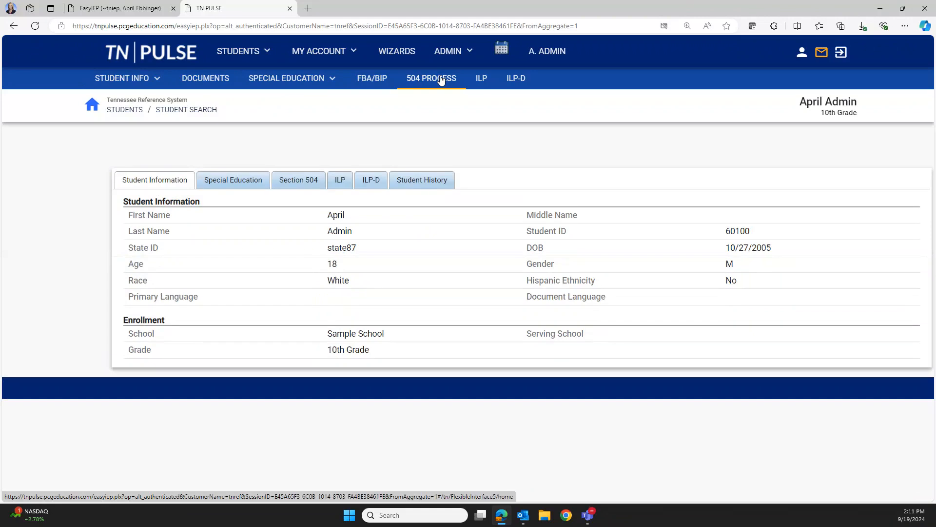
{"action": "left_click", "coordinate": [440, 80]}
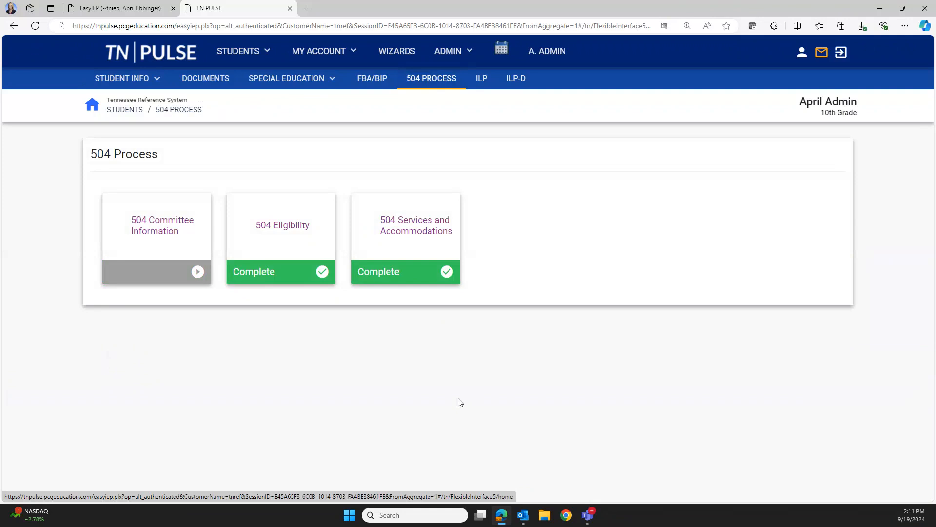
Review 504 Committee Information (consent 09/19/2024, four final documents), then slide out the 504 Process panel
{"action": "left_click", "coordinate": [165, 225]}
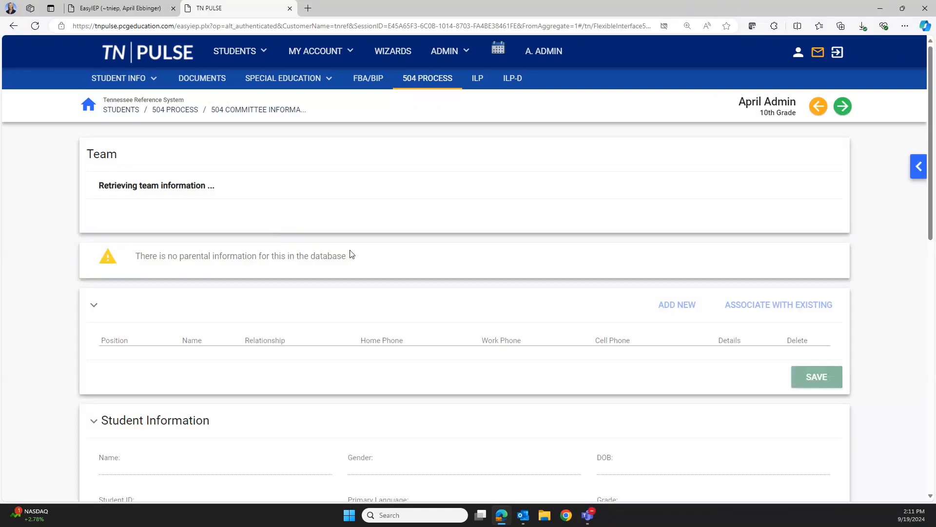
{"action": "scroll", "coordinate": [525, 332], "scroll_direction": "down", "scroll_amount": 2}
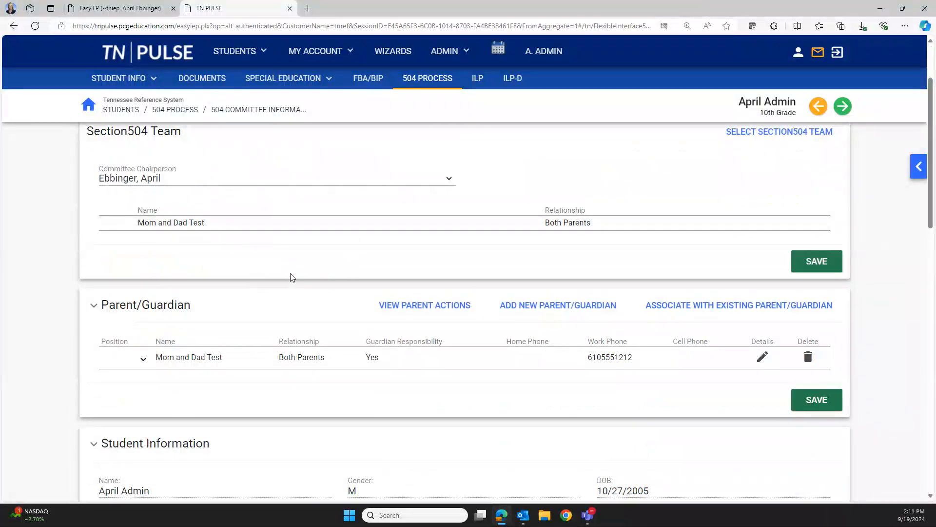
{"action": "scroll", "coordinate": [293, 324], "scroll_direction": "down", "scroll_amount": 3}
{"action": "scroll", "coordinate": [295, 331], "scroll_direction": "down", "scroll_amount": 1}
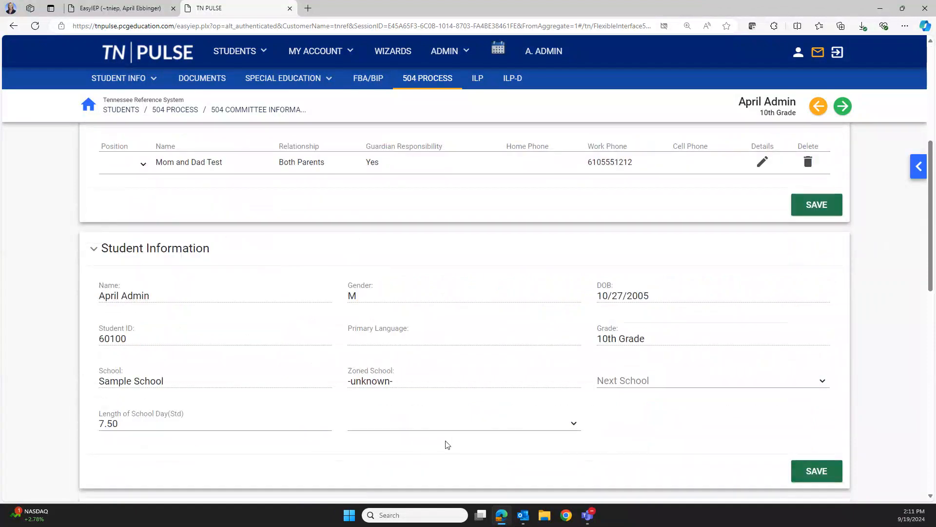
{"action": "scroll", "coordinate": [489, 431], "scroll_direction": "down", "scroll_amount": 2}
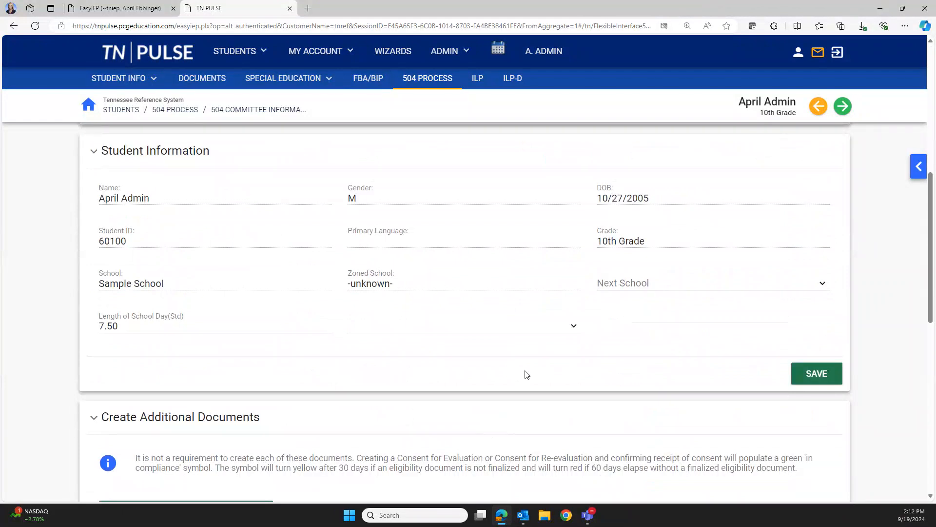
{"action": "scroll", "coordinate": [529, 373], "scroll_direction": "down", "scroll_amount": 4}
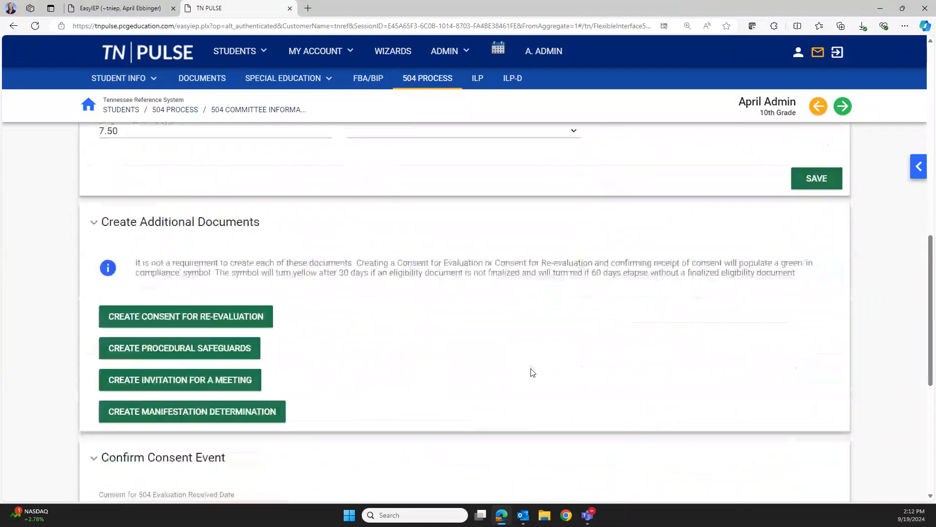
{"action": "scroll", "coordinate": [659, 364], "scroll_direction": "down", "scroll_amount": 3}
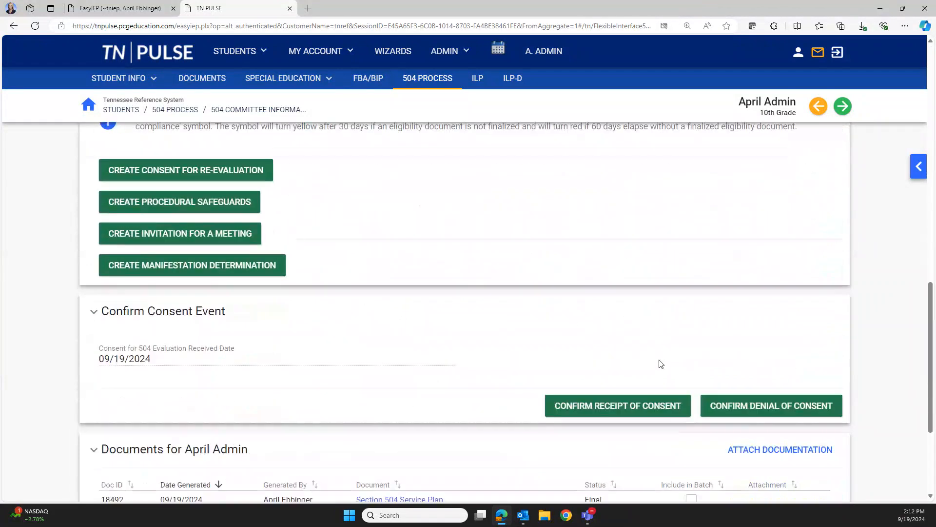
{"action": "scroll", "coordinate": [659, 364], "scroll_direction": "up", "scroll_amount": 1}
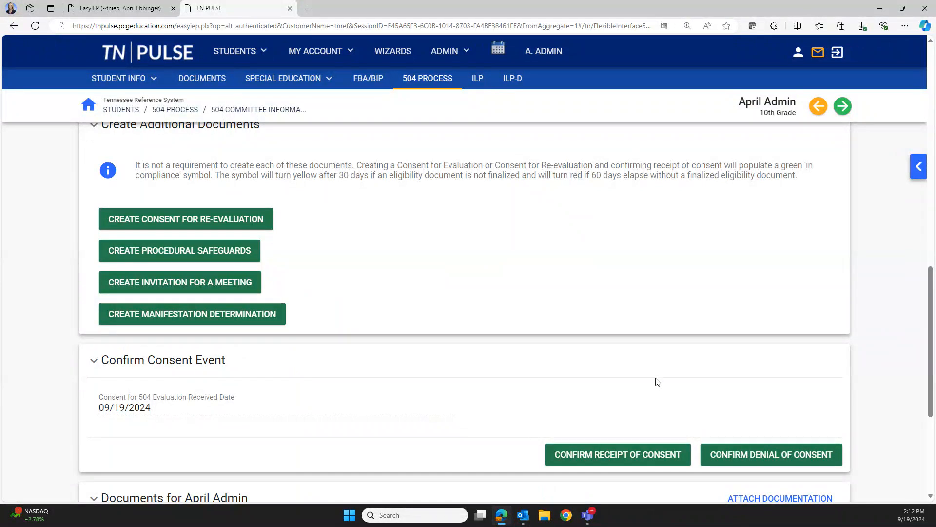
{"action": "scroll", "coordinate": [661, 381], "scroll_direction": "down", "scroll_amount": 3}
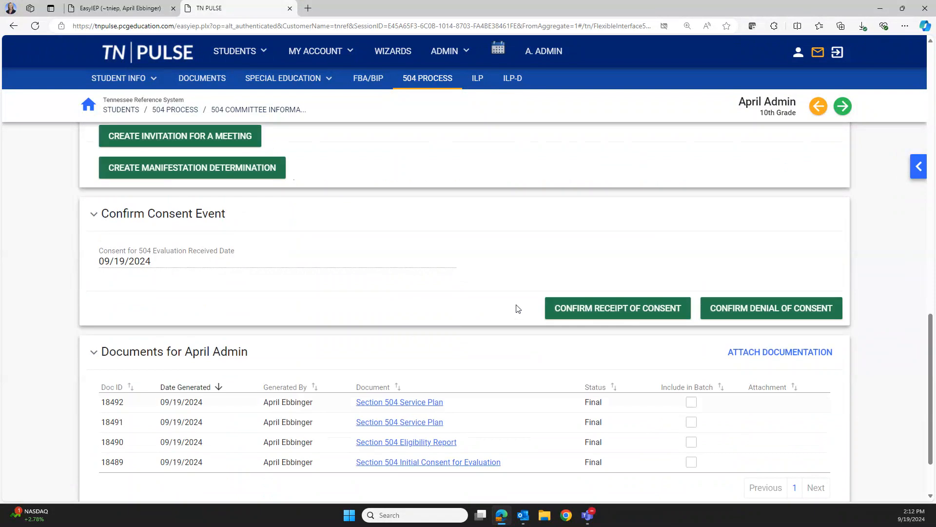
{"action": "scroll", "coordinate": [480, 397], "scroll_direction": "down", "scroll_amount": 1}
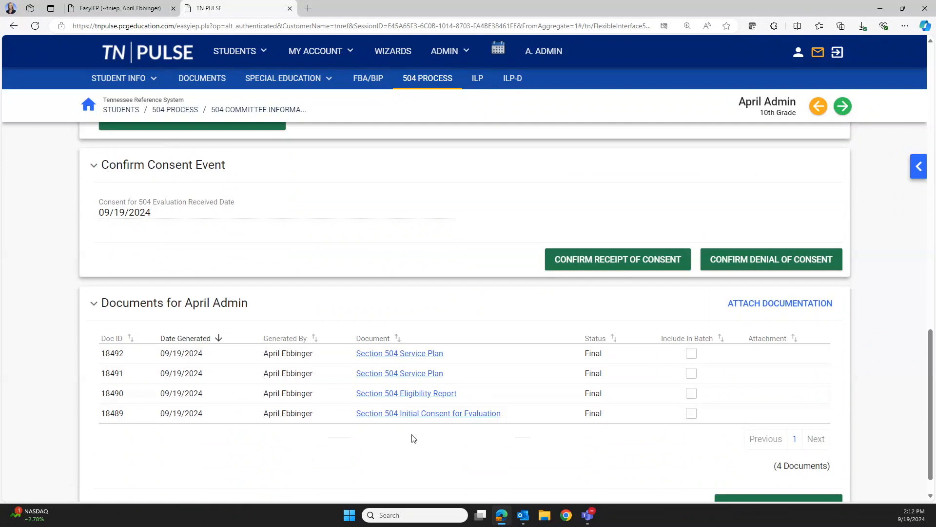
{"action": "scroll", "coordinate": [413, 438], "scroll_direction": "down", "scroll_amount": 1}
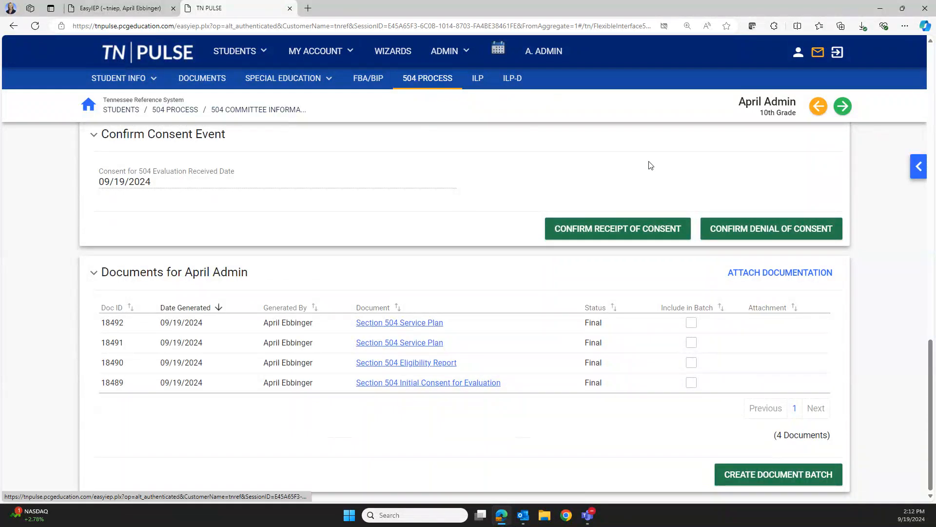
{"action": "left_click", "coordinate": [918, 168]}
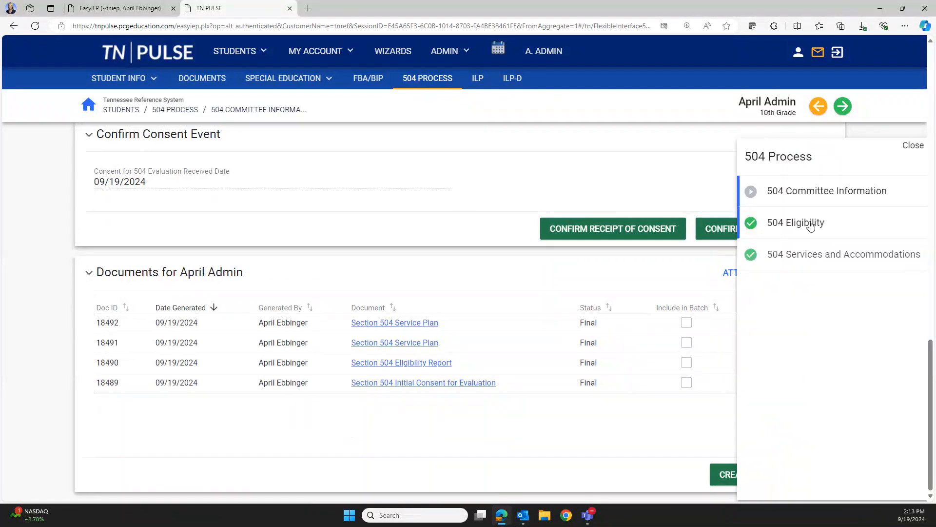
Open 504 Eligibility and look over the impairment choices, keeping Diabetes selected
{"action": "left_click", "coordinate": [809, 223]}
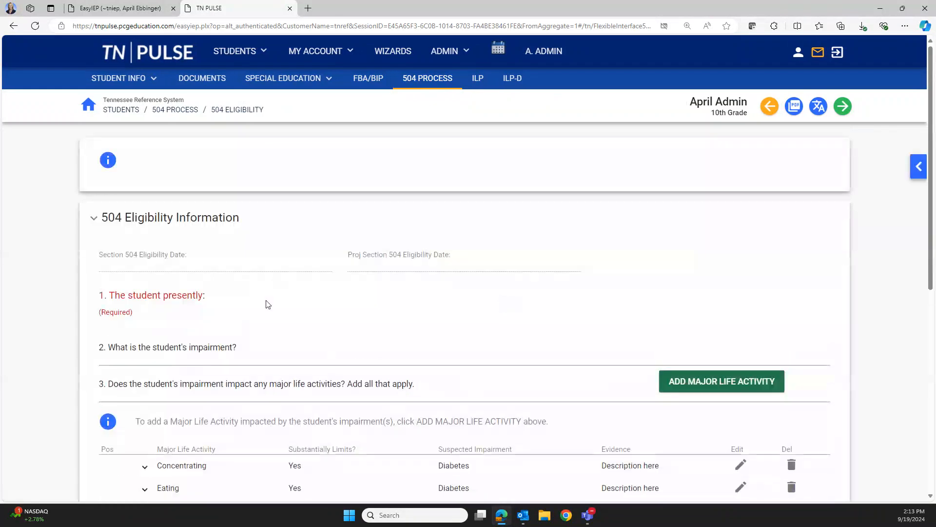
{"action": "scroll", "coordinate": [336, 298], "scroll_direction": "down", "scroll_amount": 3}
{"action": "scroll", "coordinate": [320, 293], "scroll_direction": "up", "scroll_amount": 1}
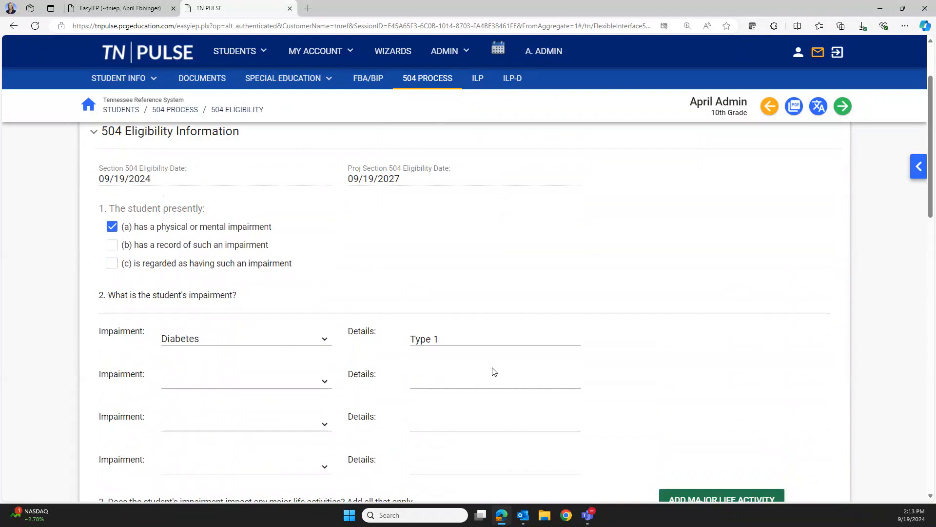
{"action": "scroll", "coordinate": [494, 372], "scroll_direction": "down", "scroll_amount": 2}
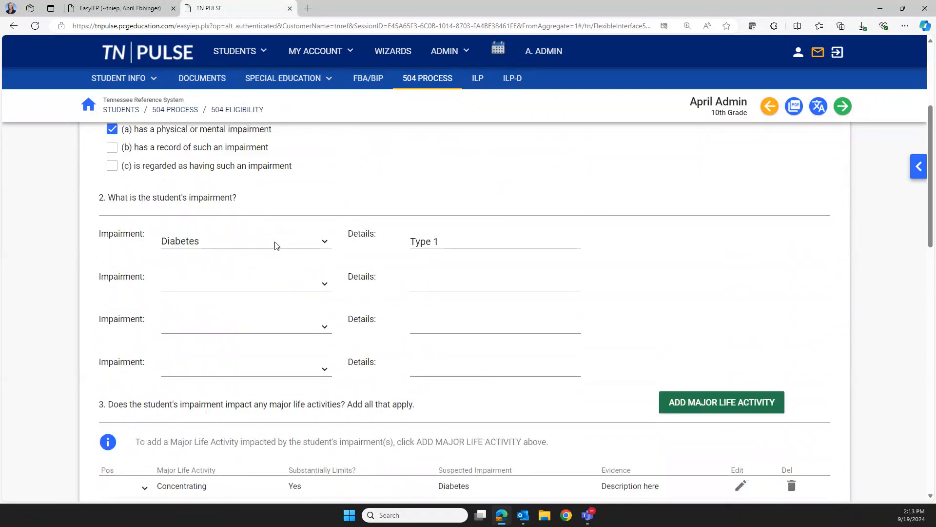
{"action": "left_click", "coordinate": [274, 245]}
{"action": "left_click_drag", "start_coordinate": [328, 310], "coordinate": [288, 223]}
{"action": "left_click", "coordinate": [355, 203]}
Scroll through the affected major life activities, then reopen the 504 Process step list
{"action": "scroll", "coordinate": [272, 259], "scroll_direction": "down", "scroll_amount": 3}
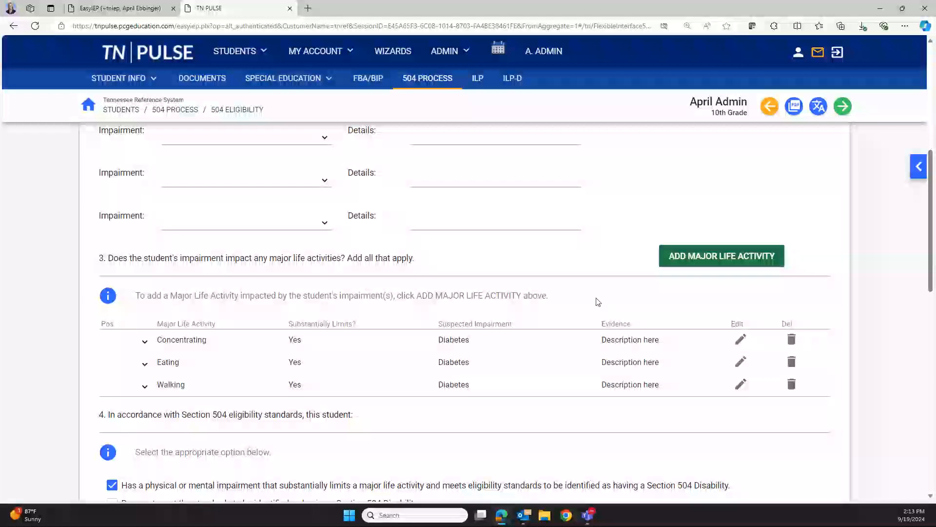
{"action": "scroll", "coordinate": [612, 251], "scroll_direction": "down", "scroll_amount": 4}
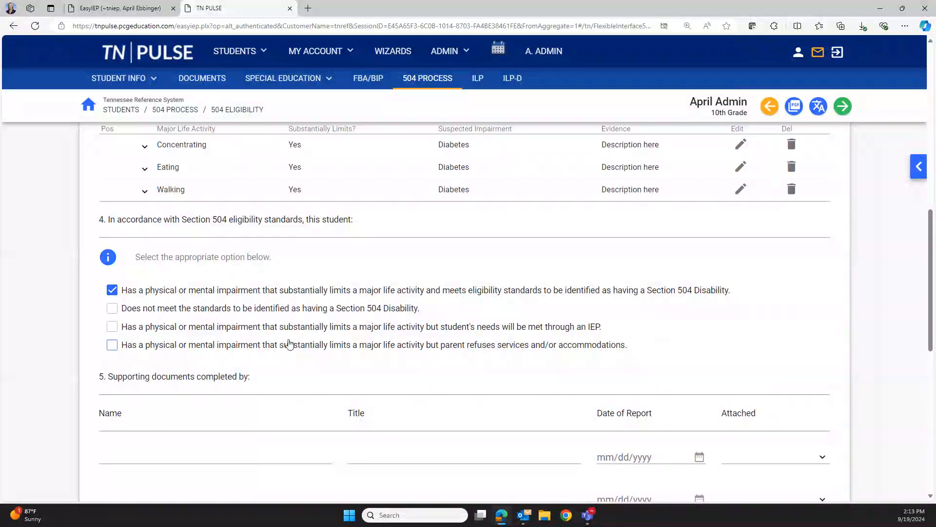
{"action": "scroll", "coordinate": [411, 335], "scroll_direction": "down", "scroll_amount": 2}
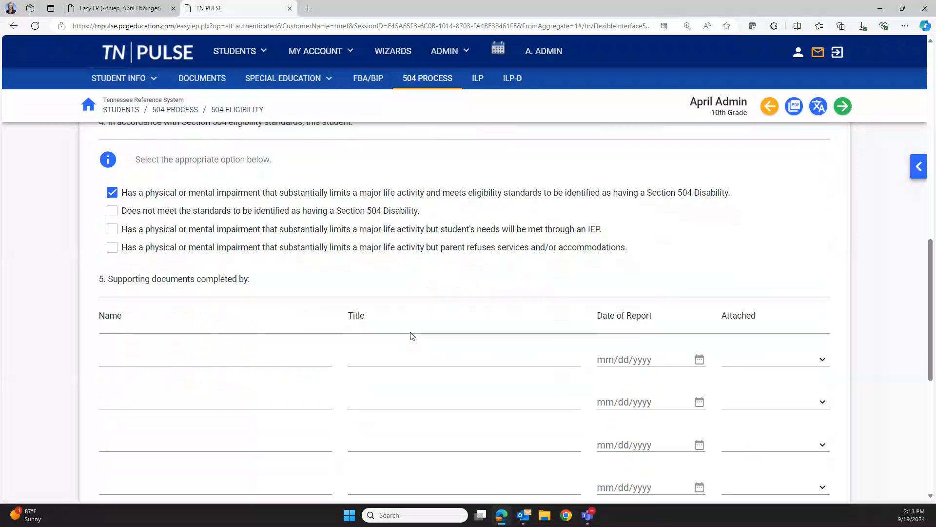
{"action": "scroll", "coordinate": [411, 336], "scroll_direction": "down", "scroll_amount": 1}
{"action": "scroll", "coordinate": [403, 358], "scroll_direction": "down", "scroll_amount": 2}
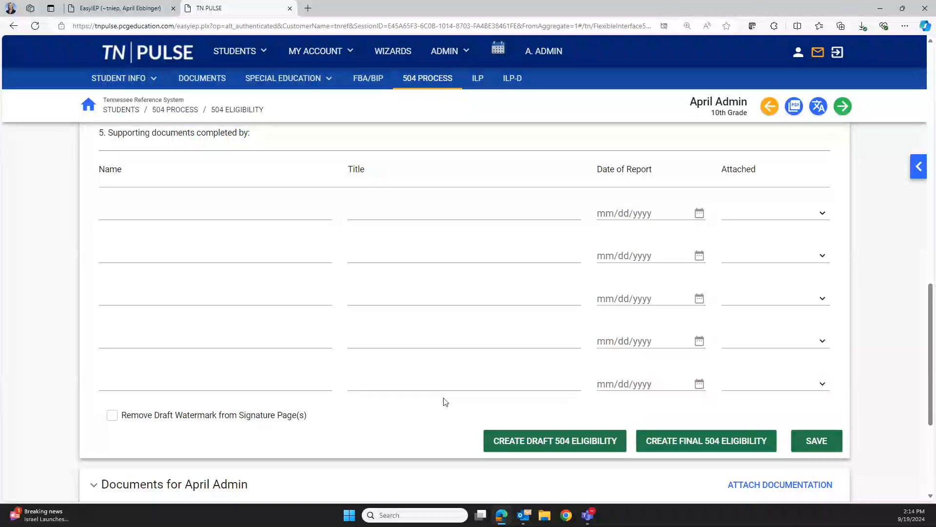
{"action": "scroll", "coordinate": [693, 366], "scroll_direction": "down", "scroll_amount": 2}
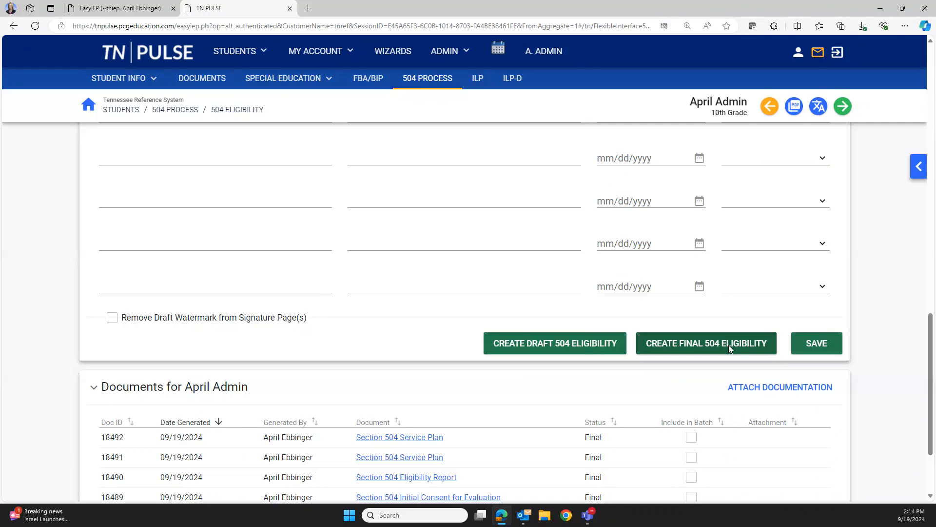
{"action": "left_click", "coordinate": [915, 167]}
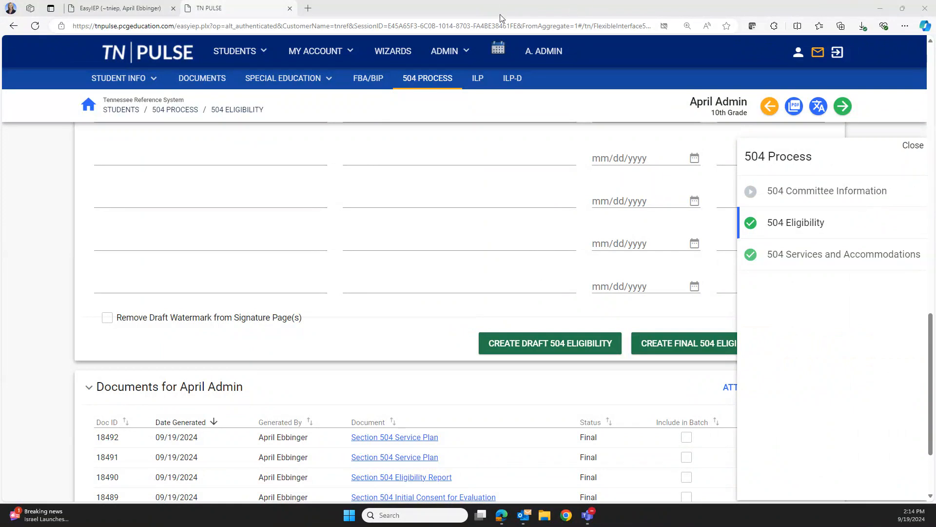
Open 504 Services and Accommodations and scroll to the seating and distraction-reduction accommodations
{"action": "left_click", "coordinate": [797, 254]}
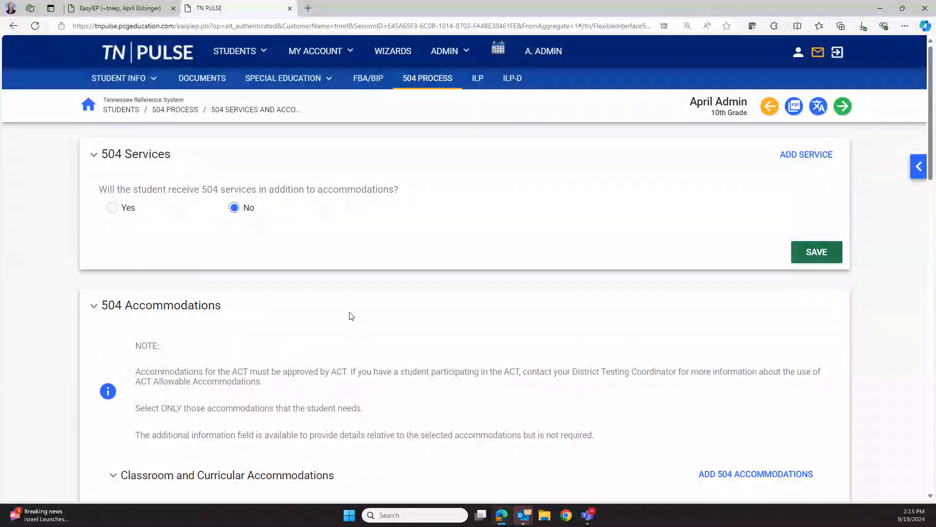
{"action": "scroll", "coordinate": [351, 316], "scroll_direction": "down", "scroll_amount": 3}
{"action": "scroll", "coordinate": [390, 286], "scroll_direction": "down", "scroll_amount": 3}
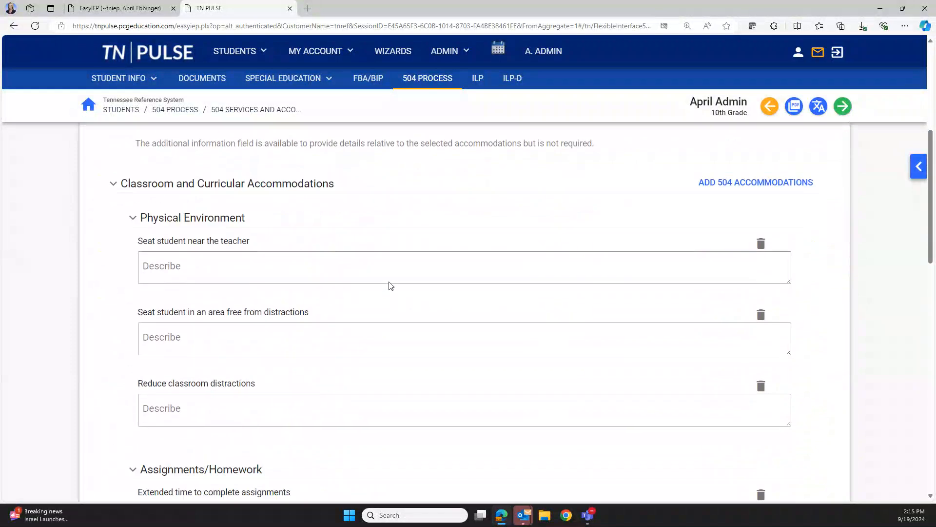
Preview the Instructional Materials area in the add-accommodations form, then close it without adding
{"action": "left_click", "coordinate": [736, 183]}
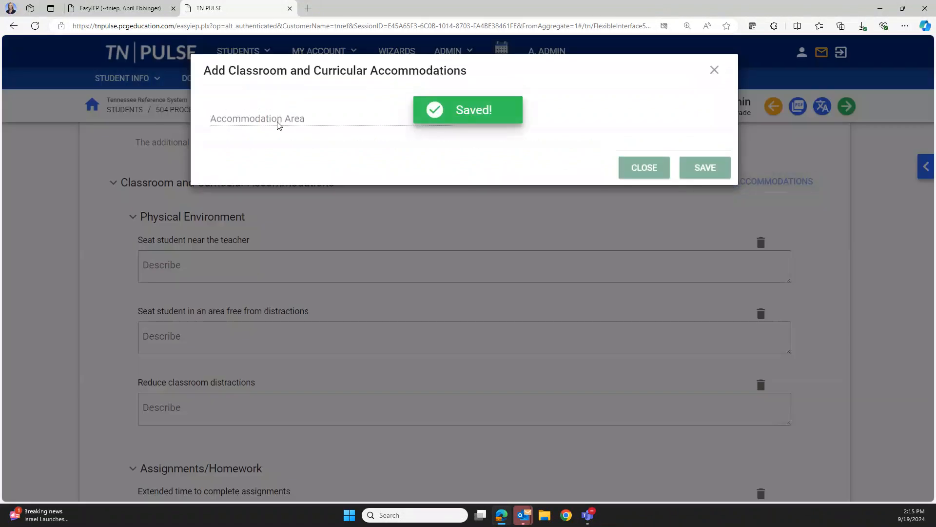
{"action": "left_click", "coordinate": [292, 125]}
{"action": "left_click", "coordinate": [290, 128]}
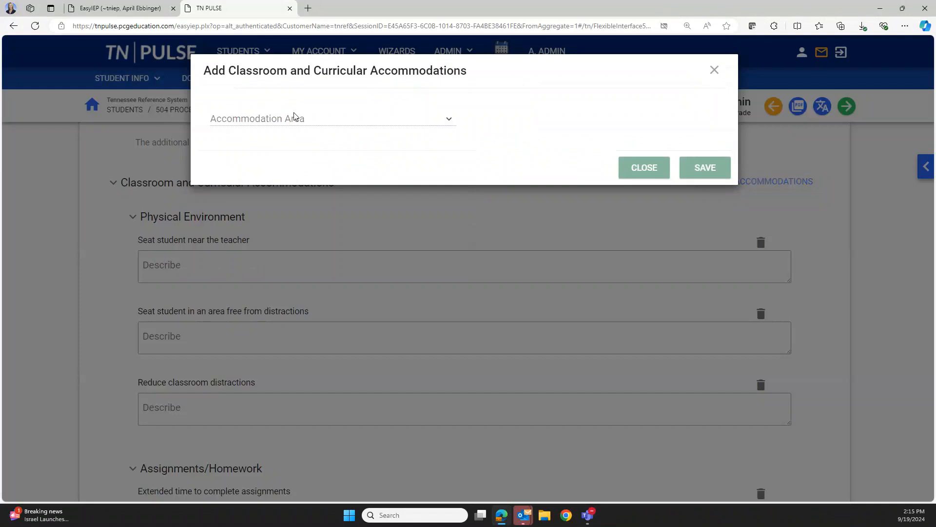
{"action": "left_click", "coordinate": [294, 122]}
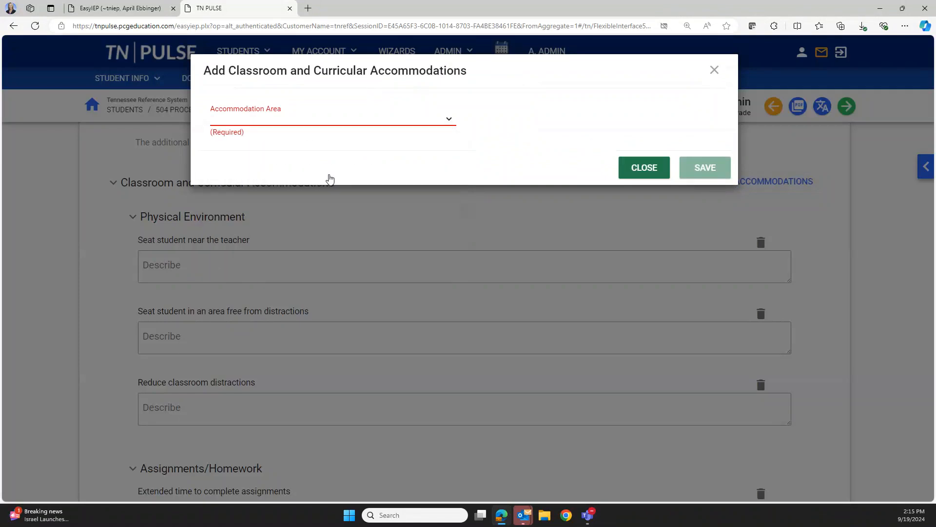
{"action": "left_click", "coordinate": [299, 184]}
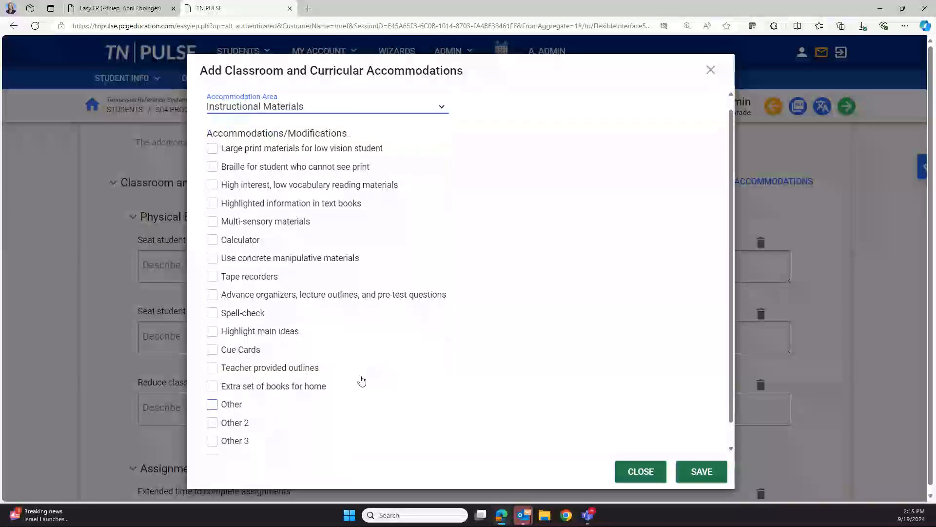
{"action": "left_click", "coordinate": [643, 471]}
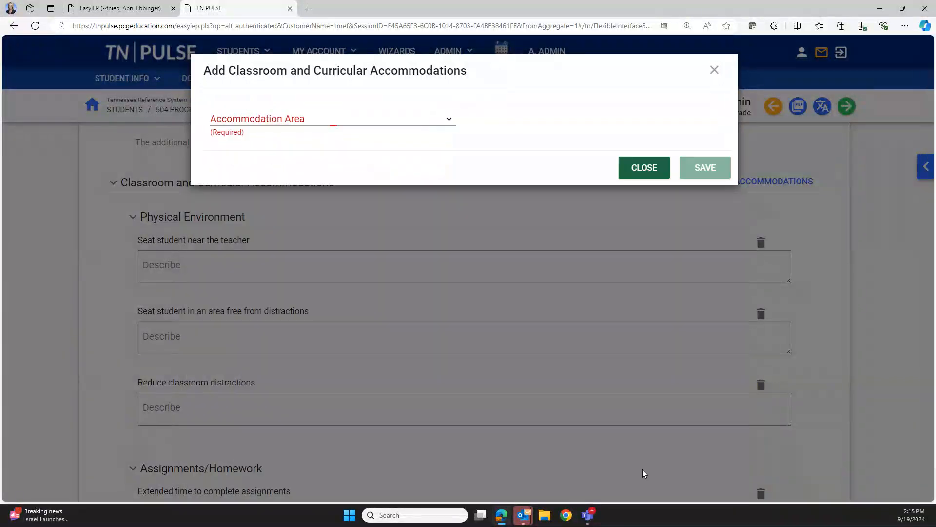
Scroll past the testing accommodations to the four final documents in Documents for April Admin
{"action": "scroll", "coordinate": [487, 409], "scroll_direction": "down", "scroll_amount": 4}
{"action": "scroll", "coordinate": [464, 403], "scroll_direction": "down", "scroll_amount": 4}
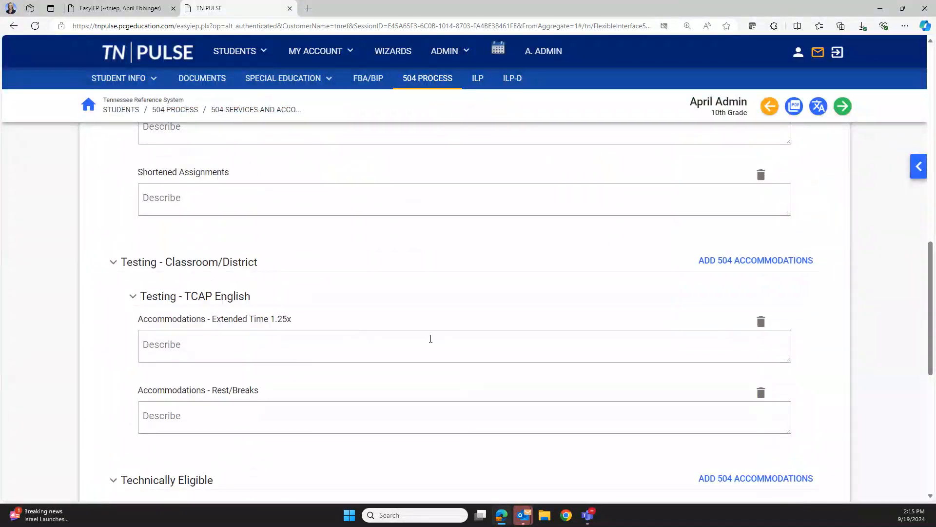
{"action": "scroll", "coordinate": [431, 338], "scroll_direction": "down", "scroll_amount": 1}
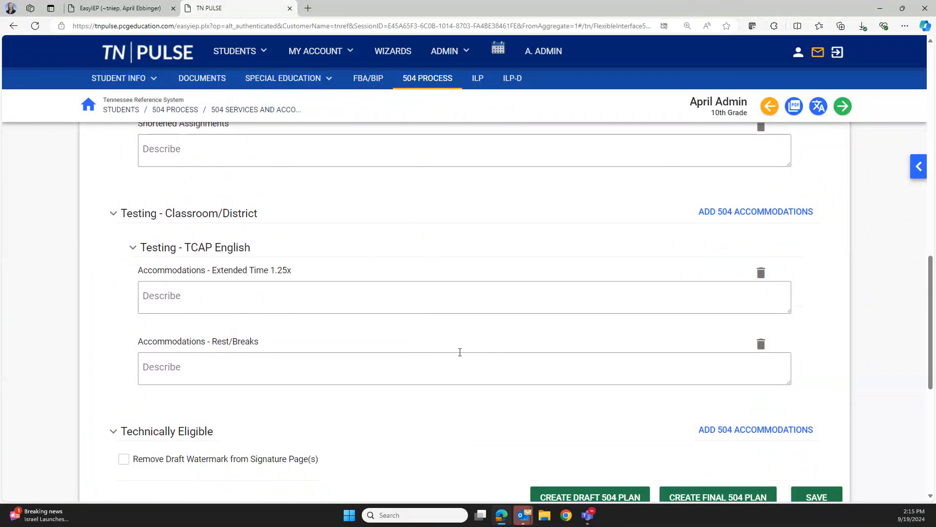
{"action": "scroll", "coordinate": [460, 352], "scroll_direction": "down", "scroll_amount": 3}
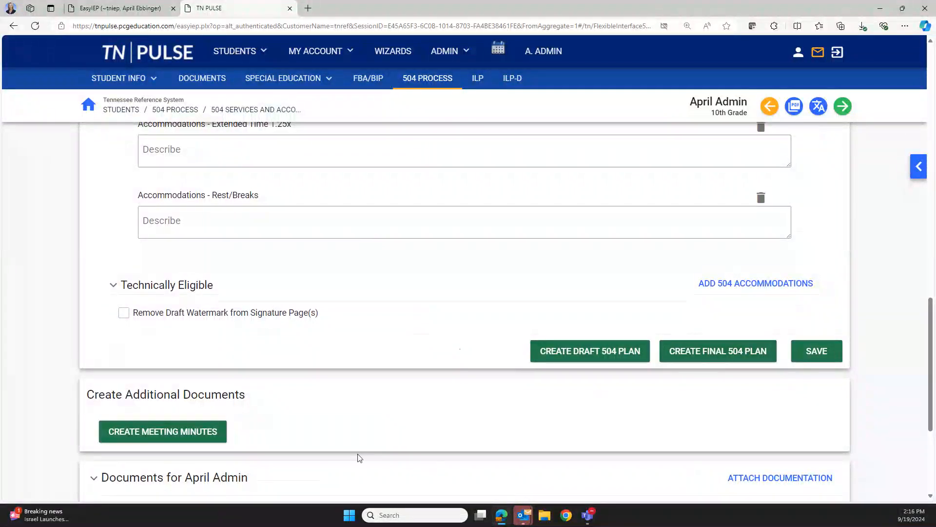
{"action": "scroll", "coordinate": [360, 456], "scroll_direction": "down", "scroll_amount": 2}
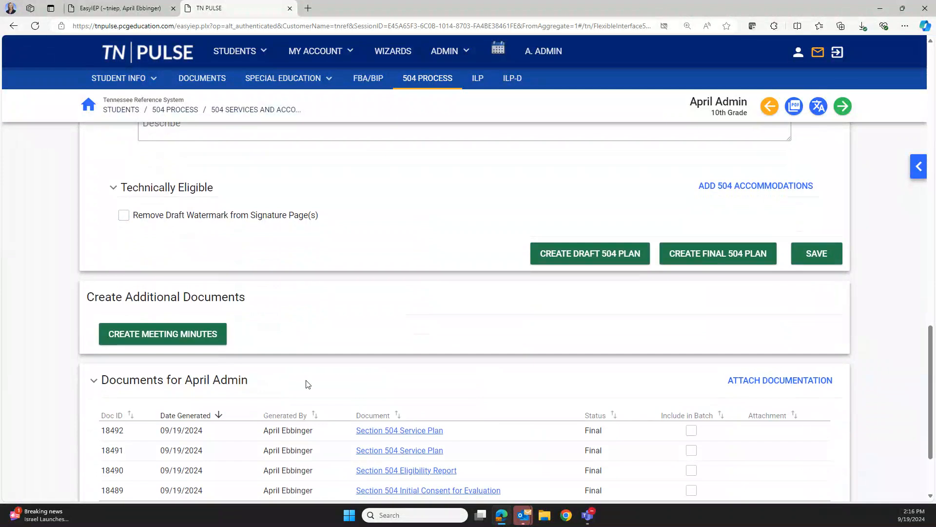
{"action": "scroll", "coordinate": [550, 401], "scroll_direction": "down", "scroll_amount": 2}
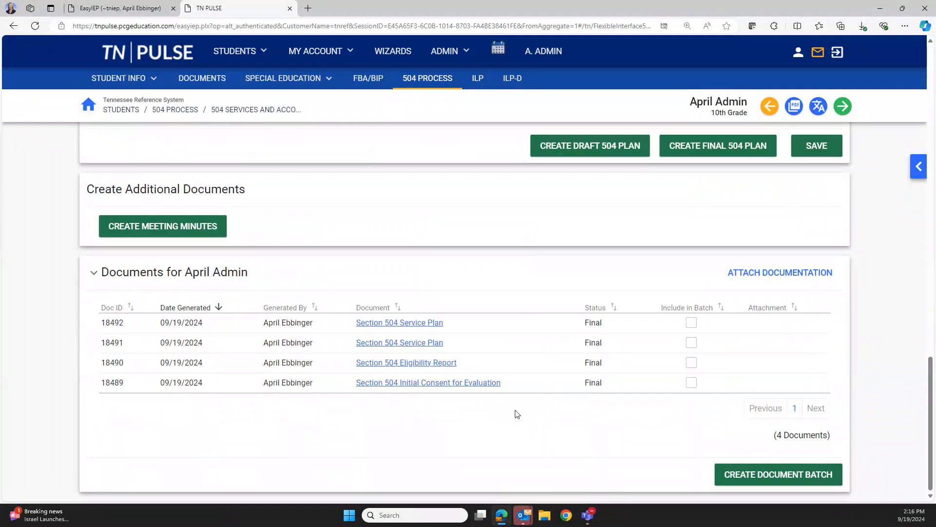
Go to the student's Documents page and list the four 504 templates, including Accommodations At-A-Glance
{"action": "left_click", "coordinate": [210, 79]}
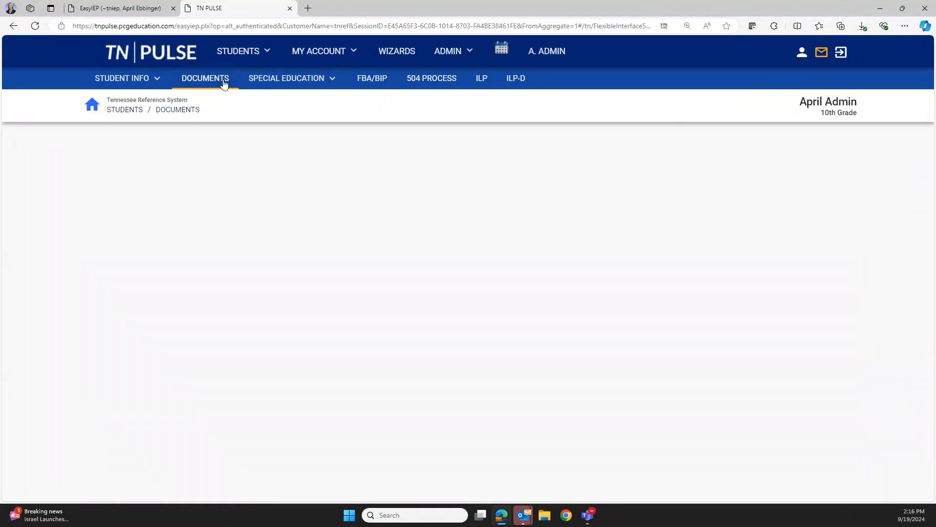
{"action": "scroll", "coordinate": [341, 307], "scroll_direction": "down", "scroll_amount": 6}
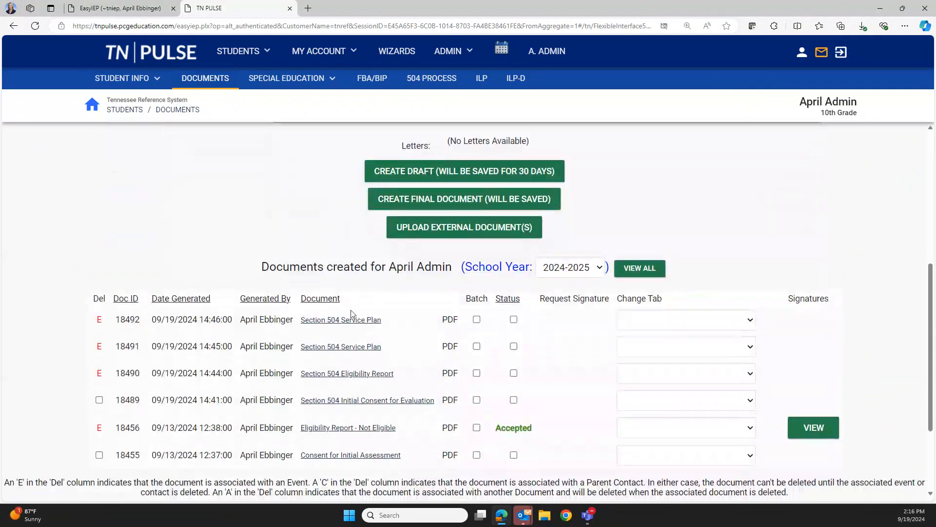
{"action": "left_click", "coordinate": [340, 319]}
{"action": "scroll", "coordinate": [359, 389], "scroll_direction": "up", "scroll_amount": 5}
{"action": "left_click", "coordinate": [209, 256]}
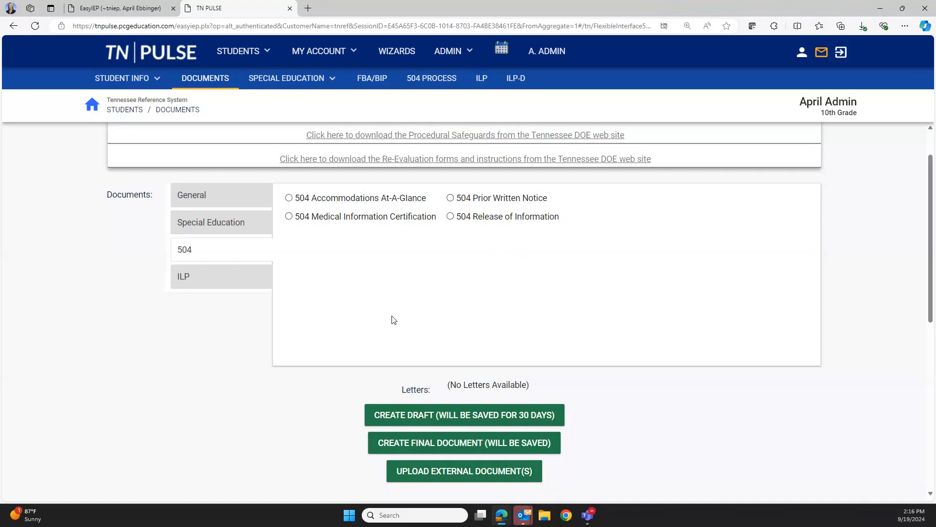
{"action": "left_click", "coordinate": [235, 279]}
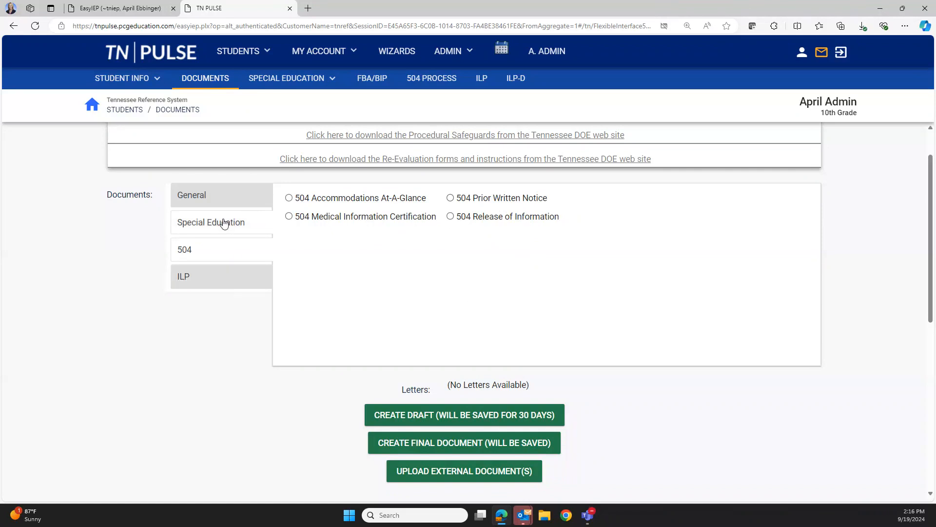
{"action": "left_click", "coordinate": [224, 222]}
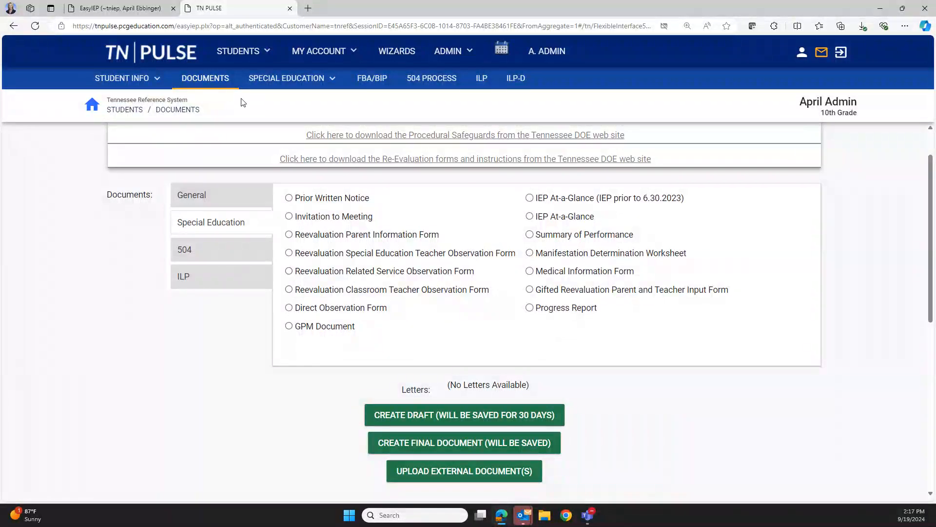
{"action": "left_click", "coordinate": [223, 253]}
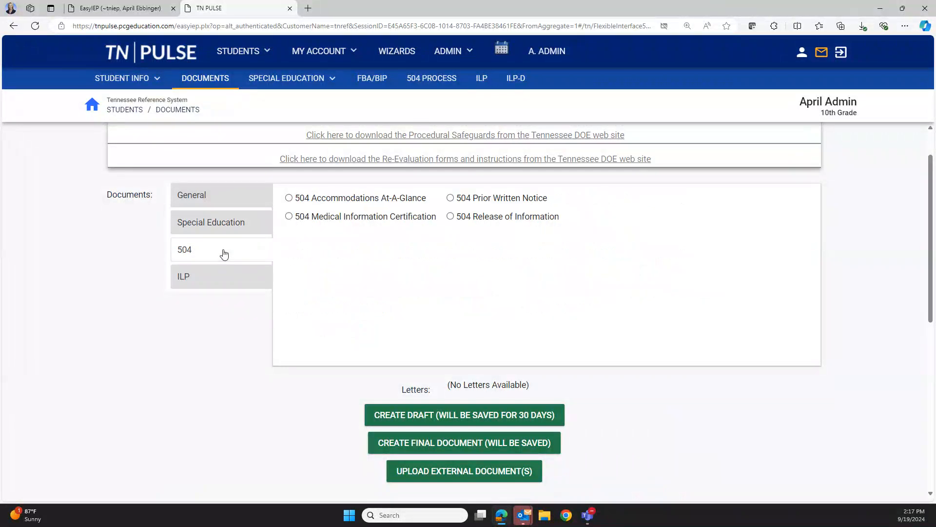
{"action": "scroll", "coordinate": [444, 302], "scroll_direction": "down", "scroll_amount": 2}
{"action": "scroll", "coordinate": [444, 303], "scroll_direction": "down", "scroll_amount": 4}
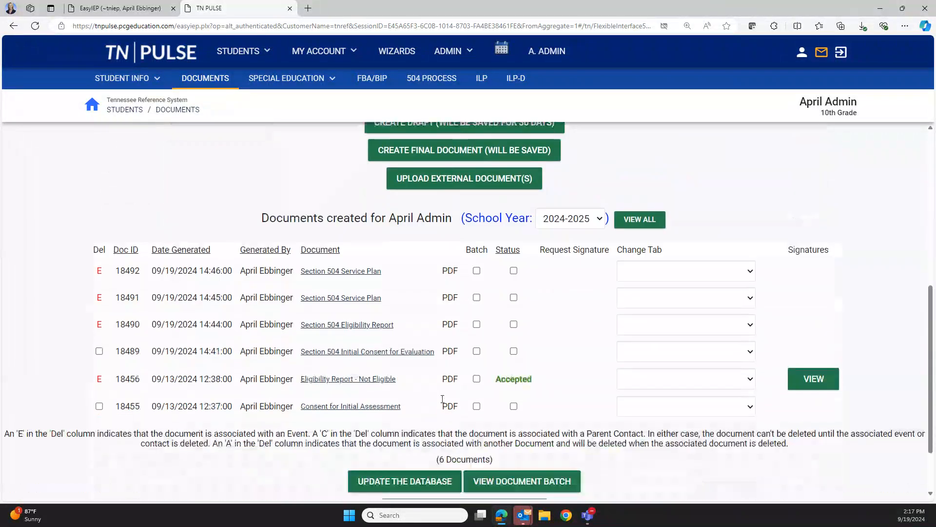
Scroll the 3rd-grade test student's dashboard to view the Student Information summary
{"action": "scroll", "coordinate": [442, 398], "scroll_direction": "down", "scroll_amount": 2}
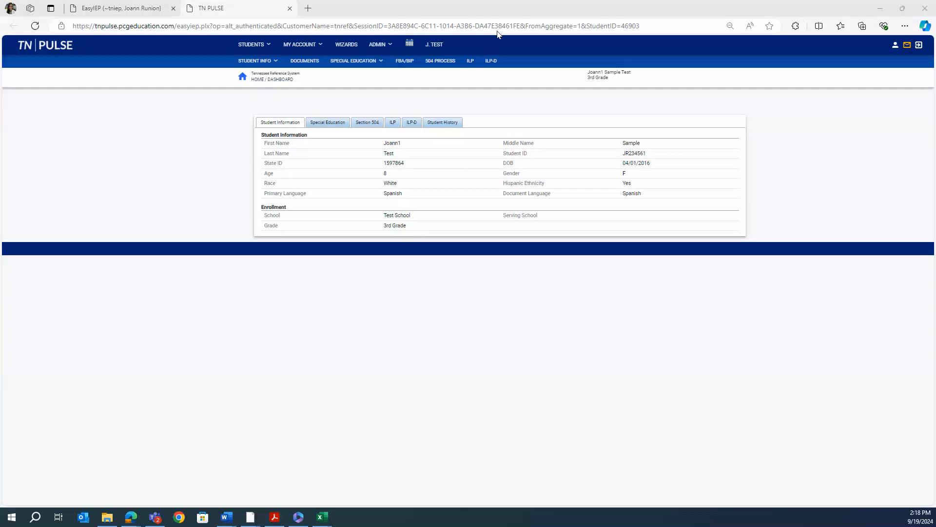
Raise Edge's page zoom from 75% to 100% in three steps
{"action": "left_click", "coordinate": [905, 25]}
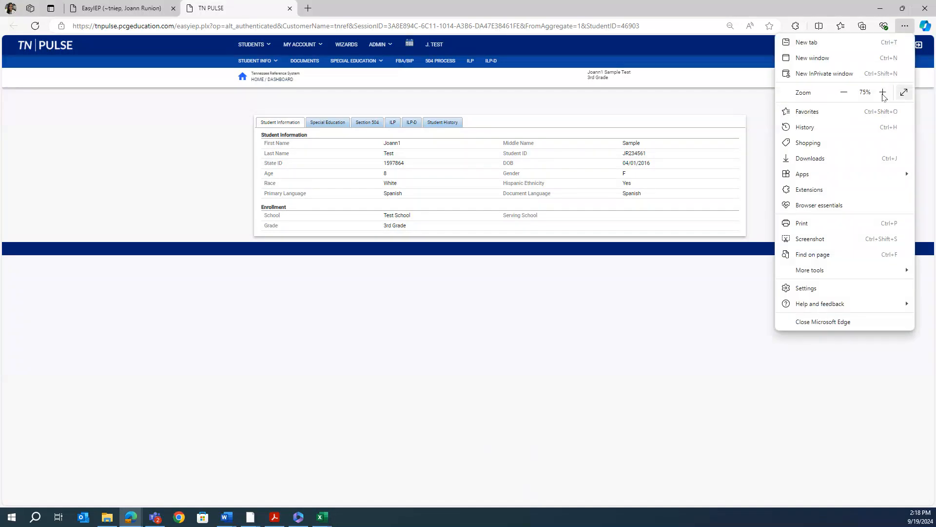
{"action": "left_click", "coordinate": [883, 92]}
{"action": "left_click", "coordinate": [883, 92]}
{"action": "left_click", "coordinate": [883, 93]}
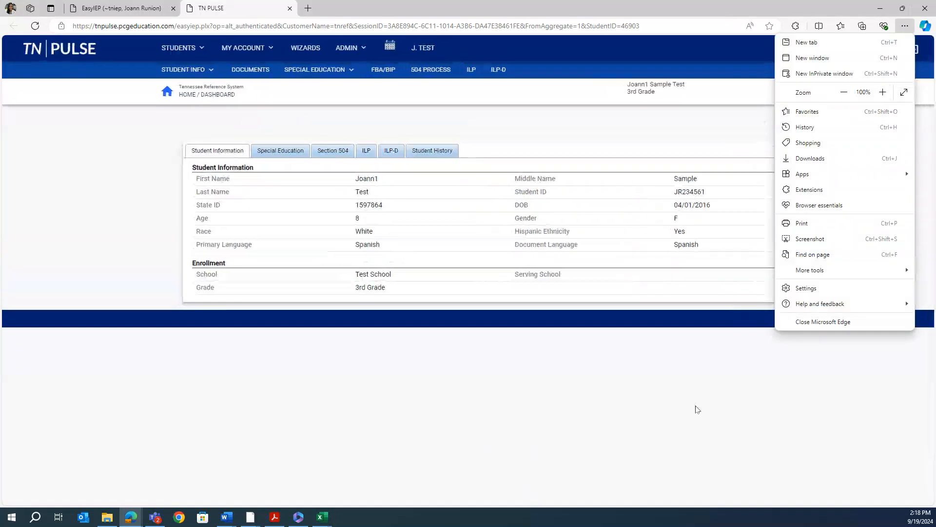
{"action": "left_click", "coordinate": [683, 309]}
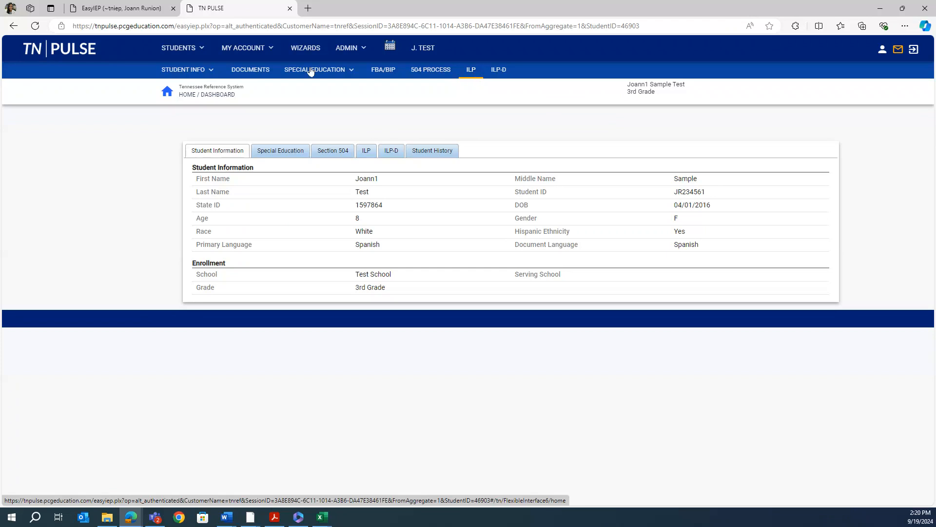
Set the Document Language to Spanish on the student's Personal Info form
{"action": "left_click", "coordinate": [215, 73]}
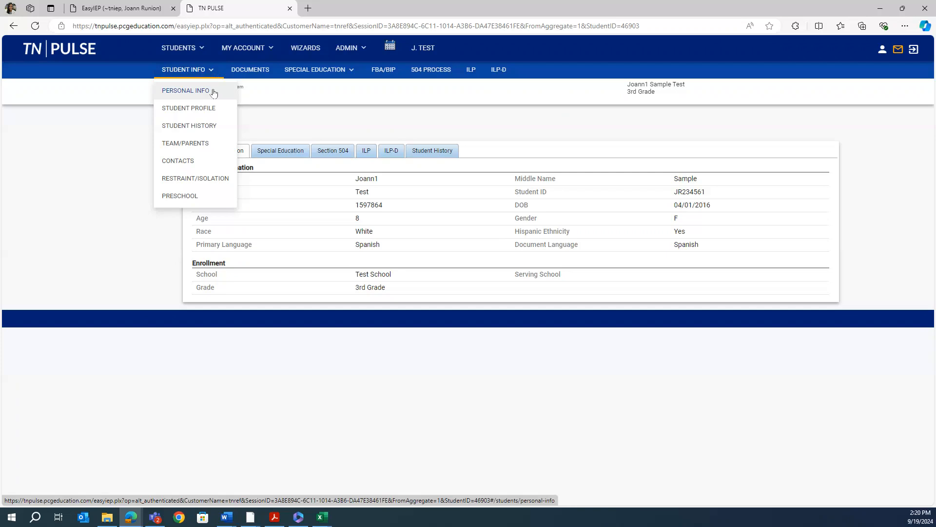
{"action": "left_click", "coordinate": [214, 91]}
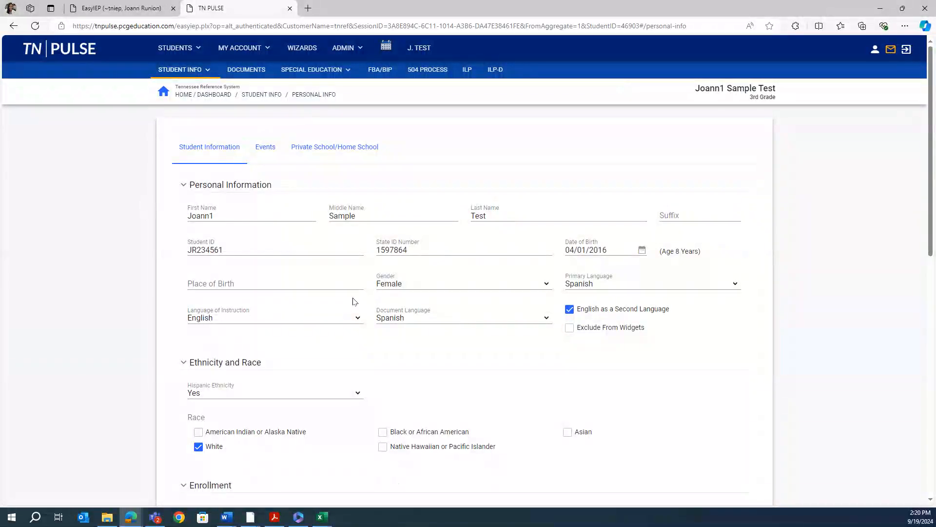
{"action": "left_click", "coordinate": [428, 317]}
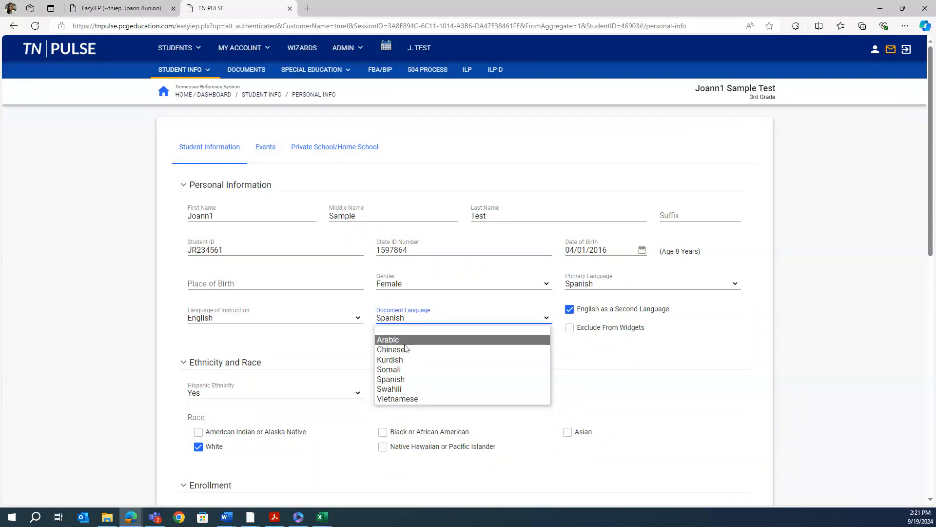
{"action": "left_click", "coordinate": [405, 379]}
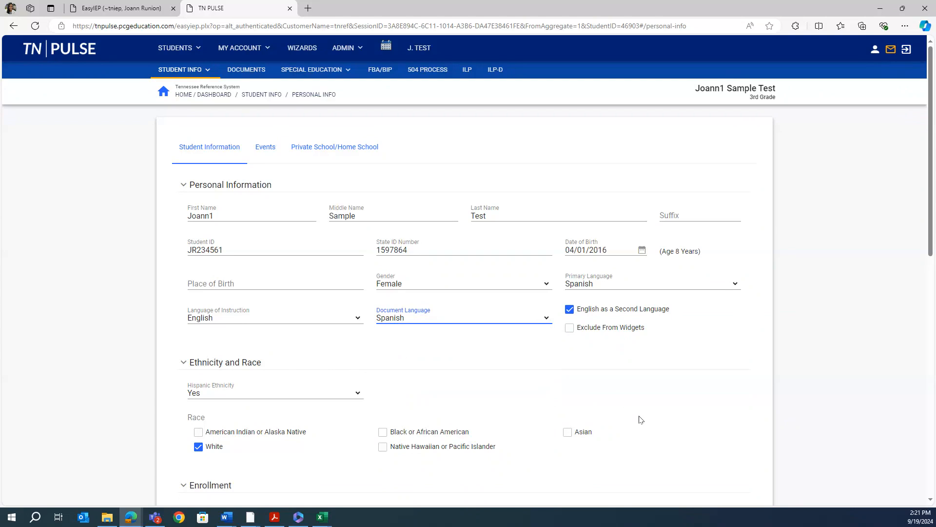
Save the personal information and go to the student's ILP
{"action": "scroll", "coordinate": [640, 420], "scroll_direction": "down", "scroll_amount": 5}
{"action": "scroll", "coordinate": [640, 420], "scroll_direction": "down", "scroll_amount": 6}
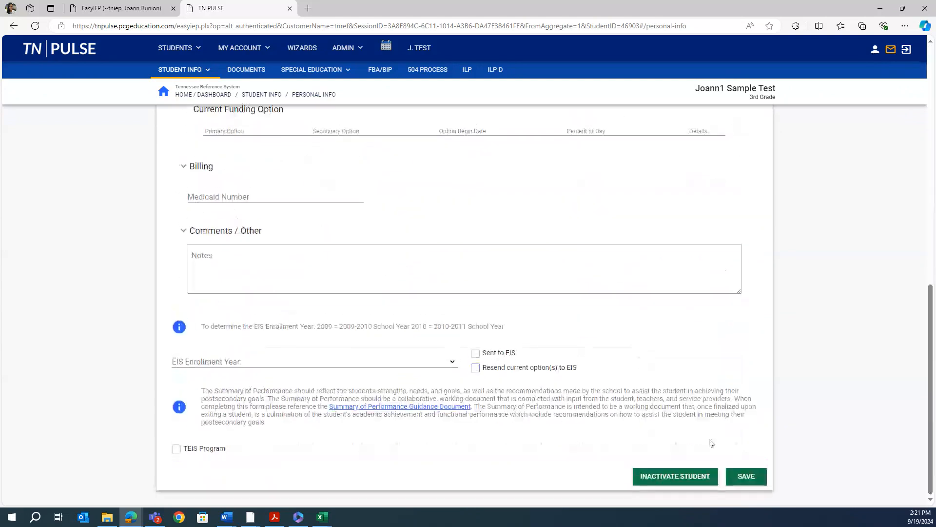
{"action": "right_click", "coordinate": [740, 481]}
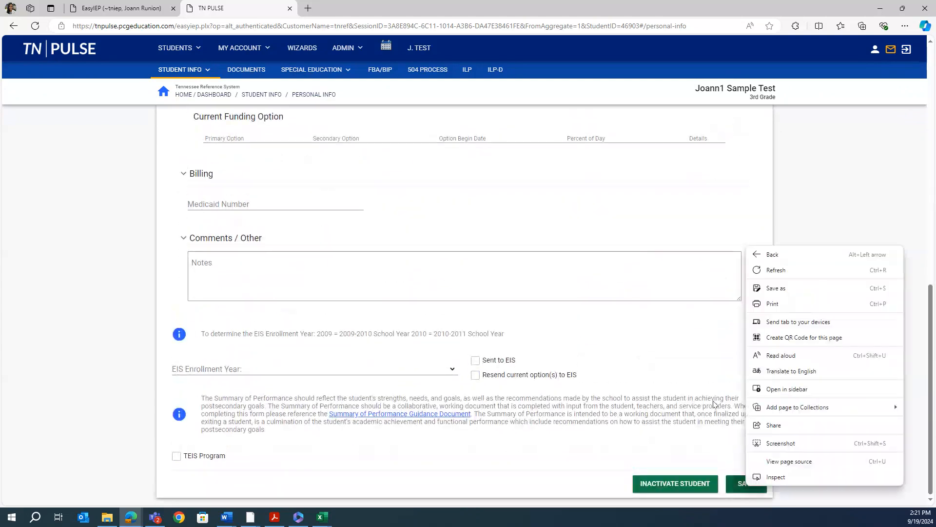
{"action": "left_click", "coordinate": [725, 464]}
{"action": "left_click", "coordinate": [746, 485]}
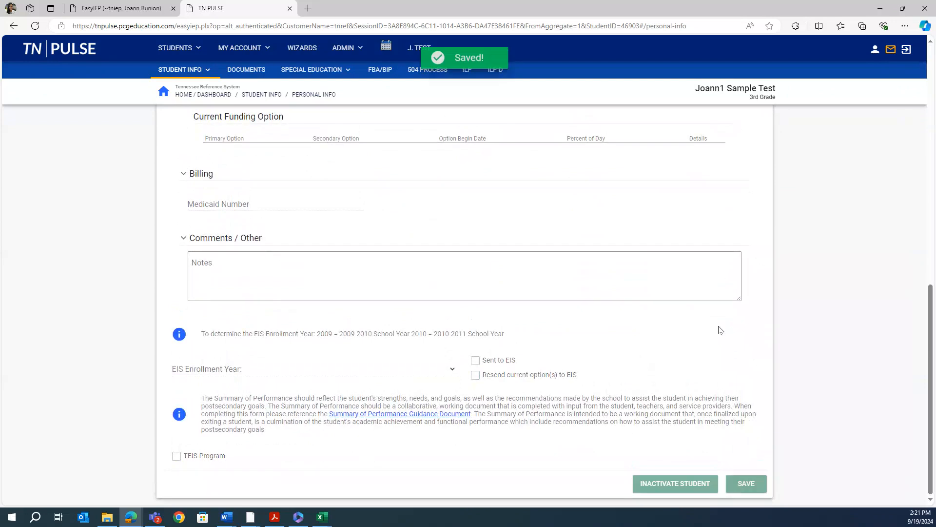
{"action": "scroll", "coordinate": [719, 326], "scroll_direction": "up", "scroll_amount": 8}
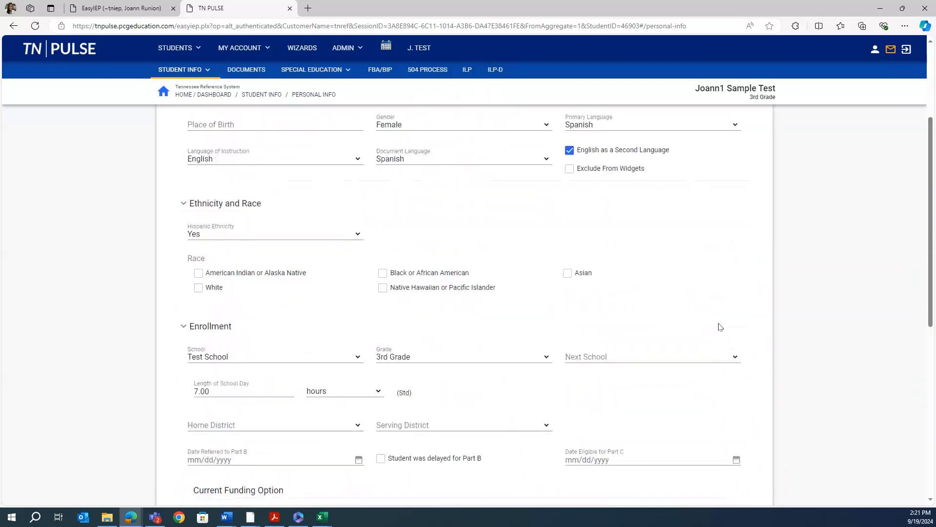
{"action": "scroll", "coordinate": [721, 327], "scroll_direction": "up", "scroll_amount": 3}
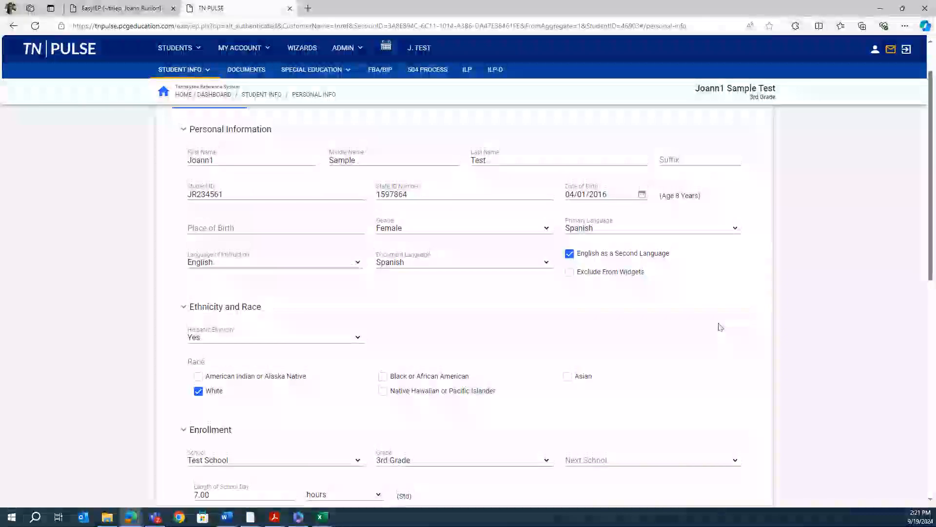
{"action": "left_click", "coordinate": [465, 73]}
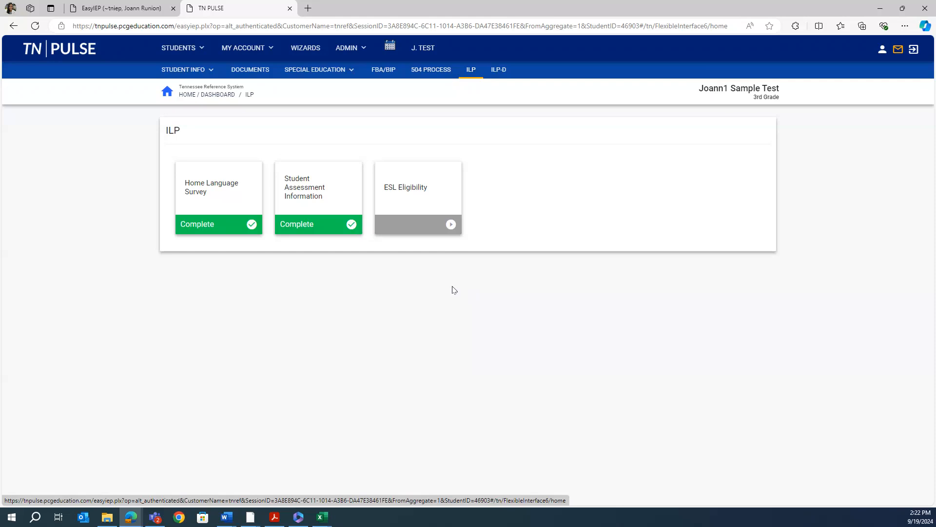
{"action": "left_click", "coordinate": [208, 195]}
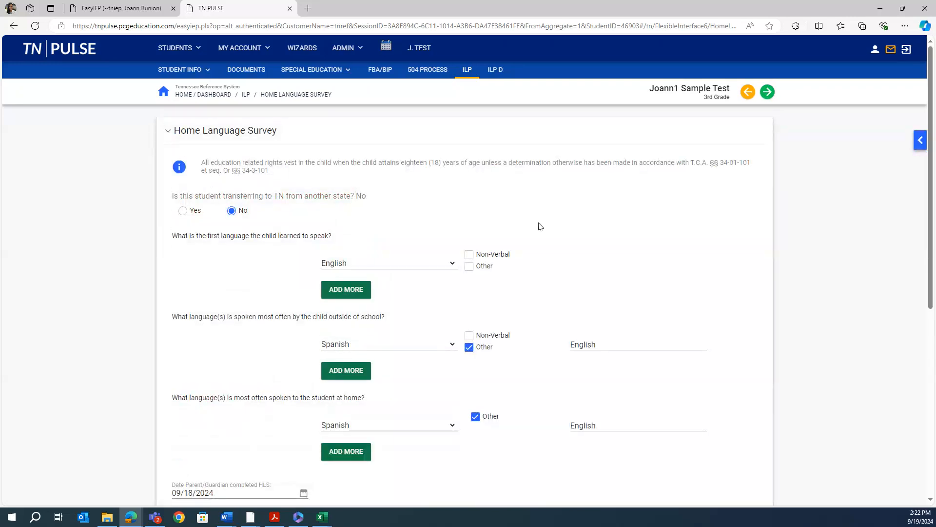
{"action": "scroll", "coordinate": [538, 226], "scroll_direction": "down", "scroll_amount": 1}
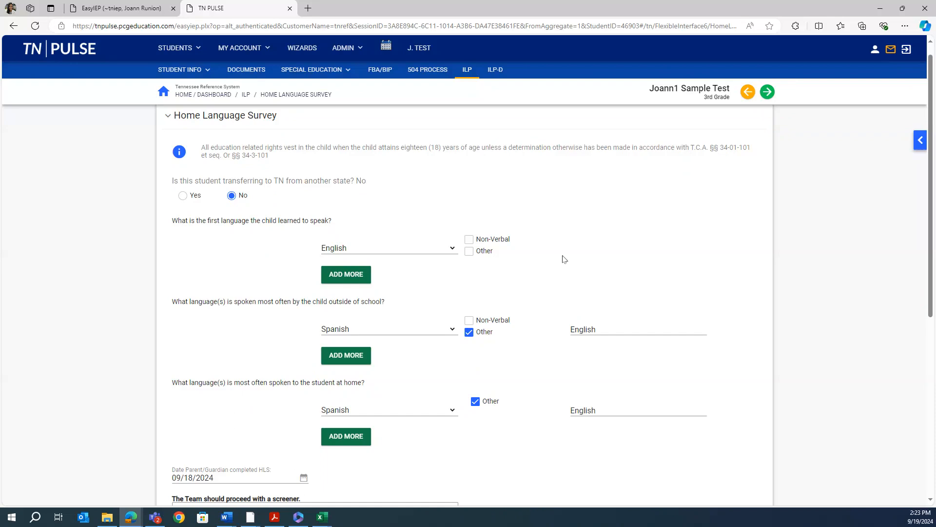
{"action": "scroll", "coordinate": [564, 259], "scroll_direction": "down", "scroll_amount": 1}
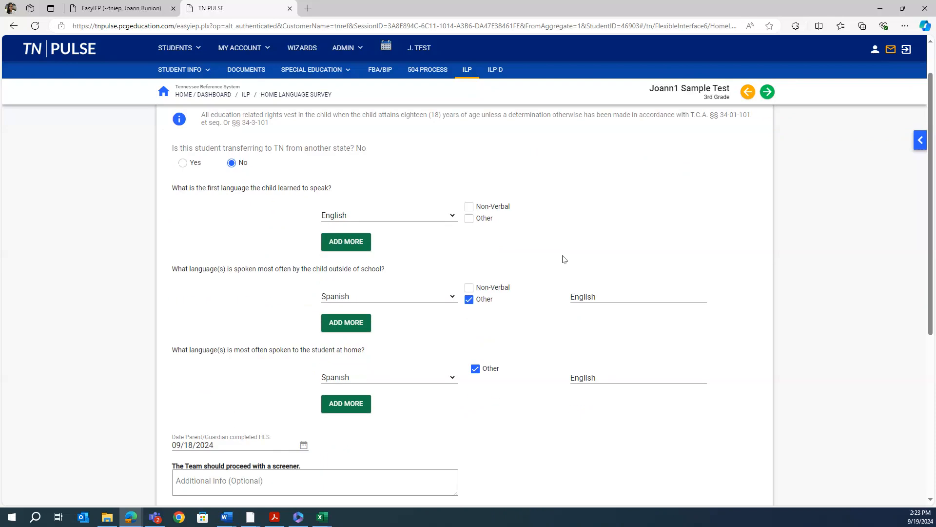
{"action": "scroll", "coordinate": [564, 259], "scroll_direction": "down", "scroll_amount": 1}
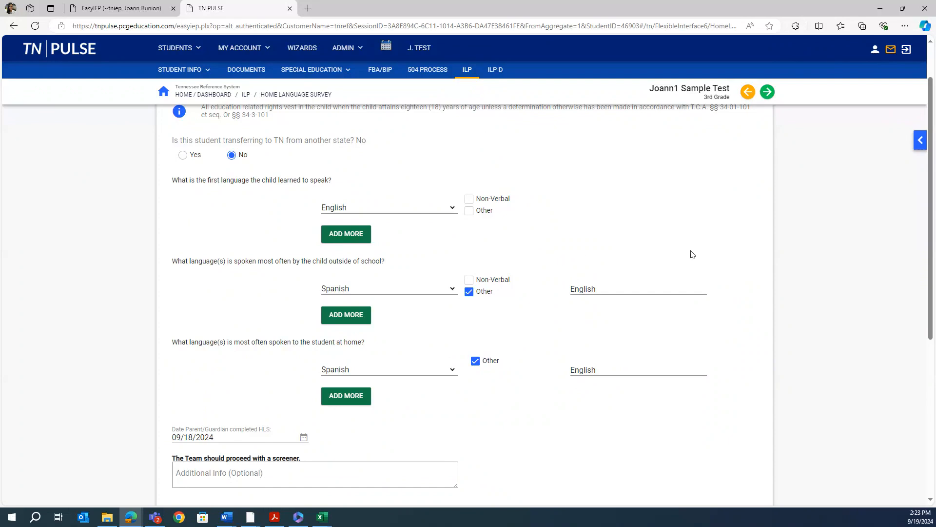
{"action": "scroll", "coordinate": [725, 330], "scroll_direction": "down", "scroll_amount": 1}
{"action": "scroll", "coordinate": [725, 330], "scroll_direction": "up", "scroll_amount": 1}
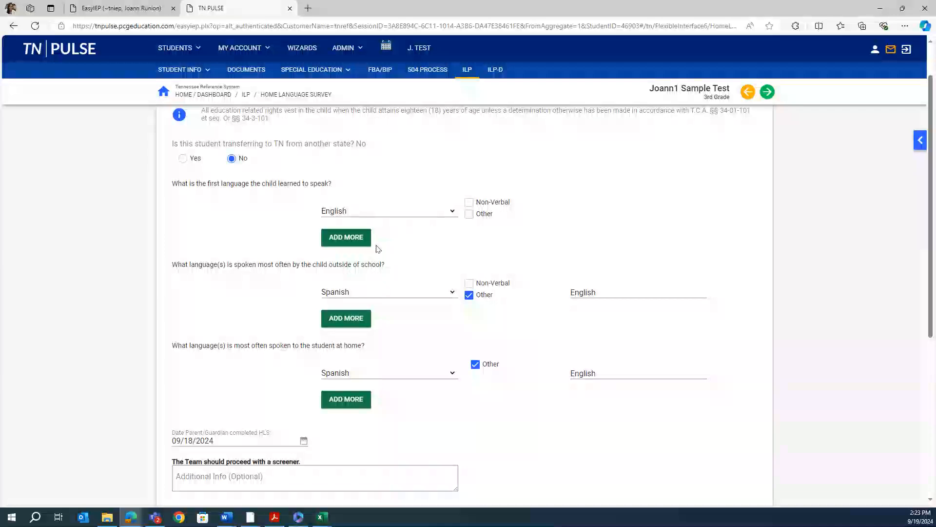
{"action": "scroll", "coordinate": [393, 422], "scroll_direction": "down", "scroll_amount": 1}
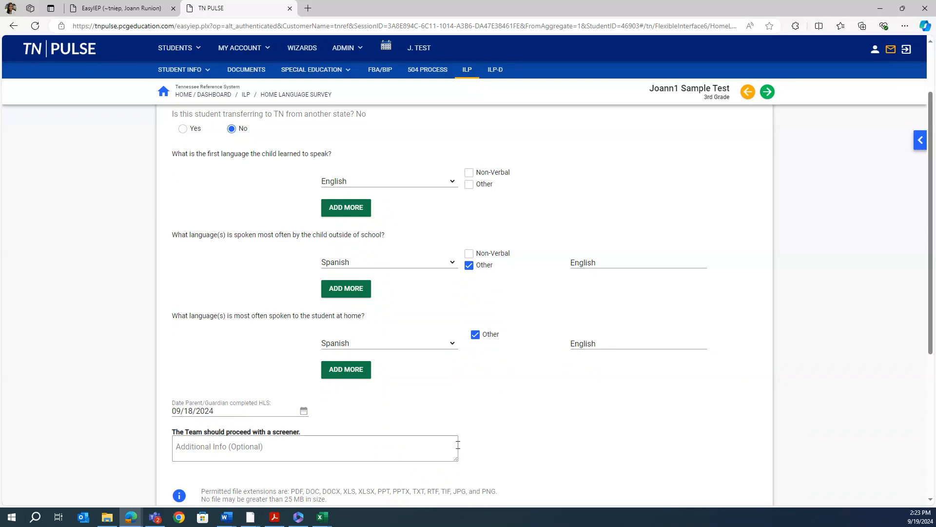
{"action": "scroll", "coordinate": [464, 446], "scroll_direction": "down", "scroll_amount": 2}
{"action": "scroll", "coordinate": [467, 447], "scroll_direction": "down", "scroll_amount": 3}
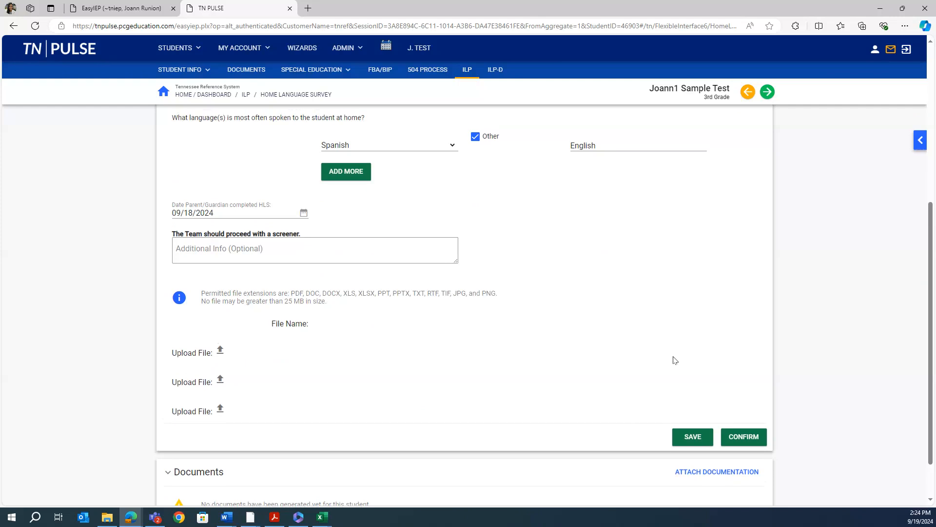
{"action": "scroll", "coordinate": [674, 360], "scroll_direction": "up", "scroll_amount": 6}
{"action": "scroll", "coordinate": [674, 357], "scroll_direction": "down", "scroll_amount": 7}
Save and confirm the Home Language Survey, then advance to Student Assessment Information
{"action": "left_click", "coordinate": [688, 383]}
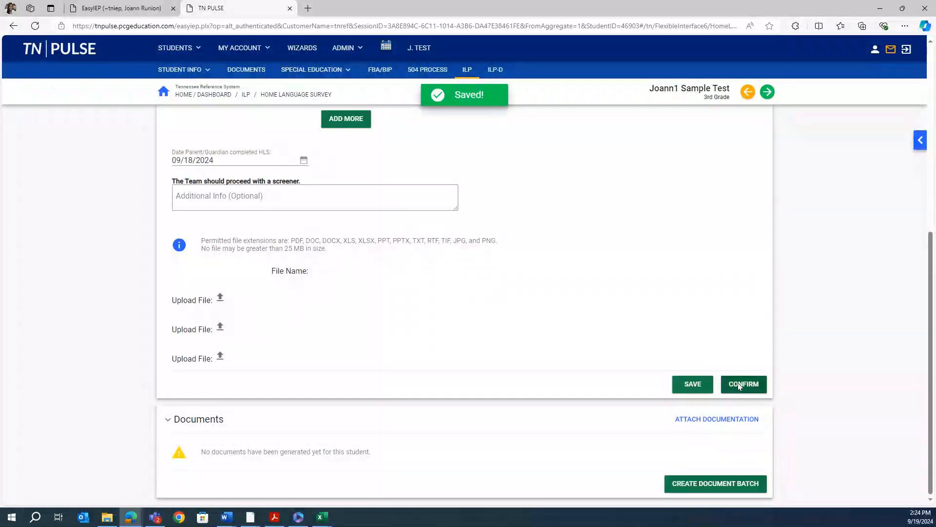
{"action": "left_click", "coordinate": [740, 393]}
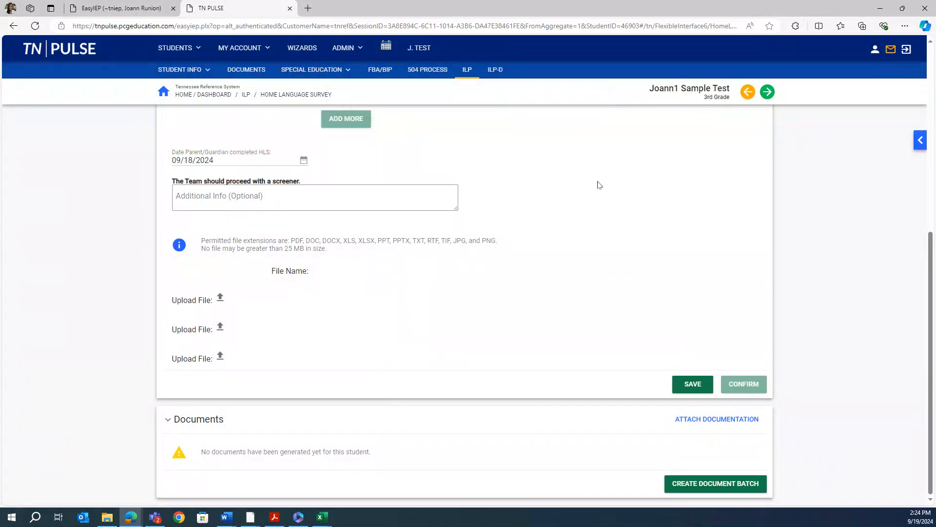
{"action": "scroll", "coordinate": [743, 244], "scroll_direction": "up", "scroll_amount": 3}
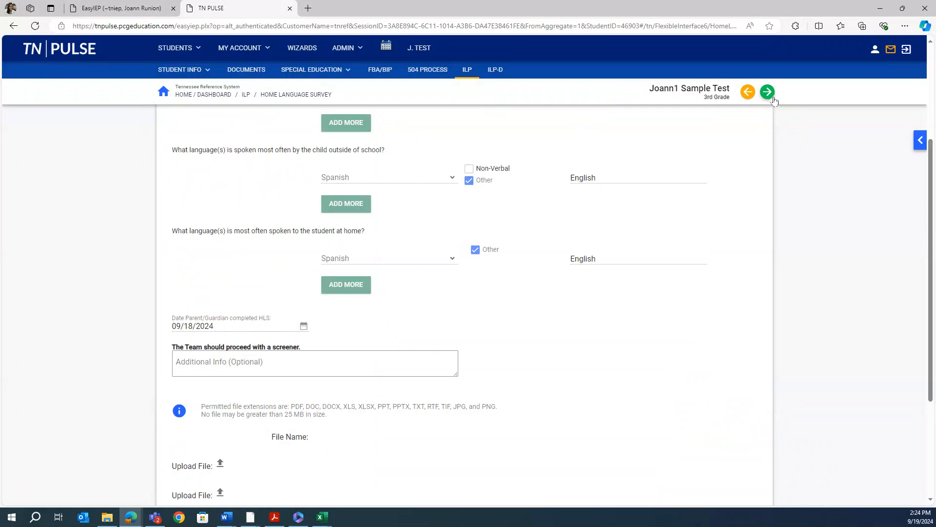
{"action": "left_click", "coordinate": [767, 93]}
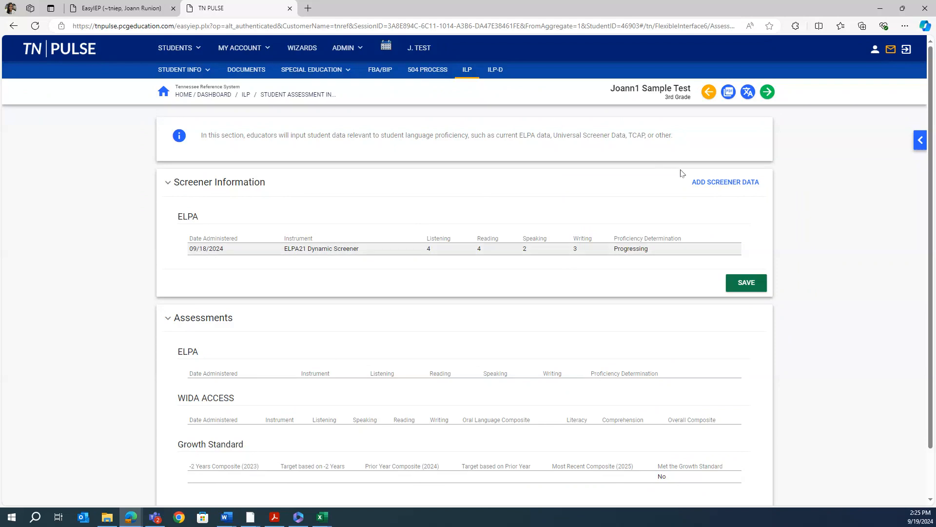
Advance to the ESL Eligibility page and review the proposed service models
{"action": "left_click", "coordinate": [767, 92]}
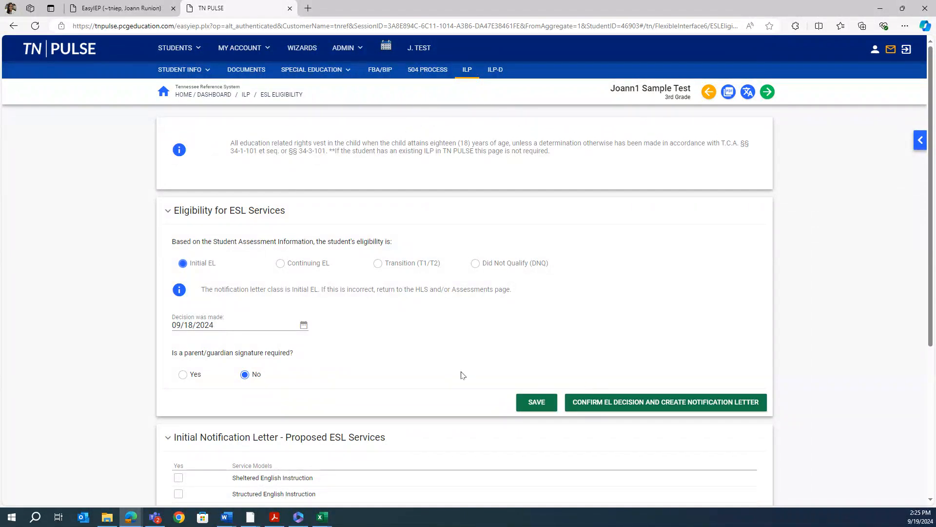
{"action": "scroll", "coordinate": [463, 375], "scroll_direction": "down", "scroll_amount": 3}
{"action": "scroll", "coordinate": [463, 375], "scroll_direction": "down", "scroll_amount": 2}
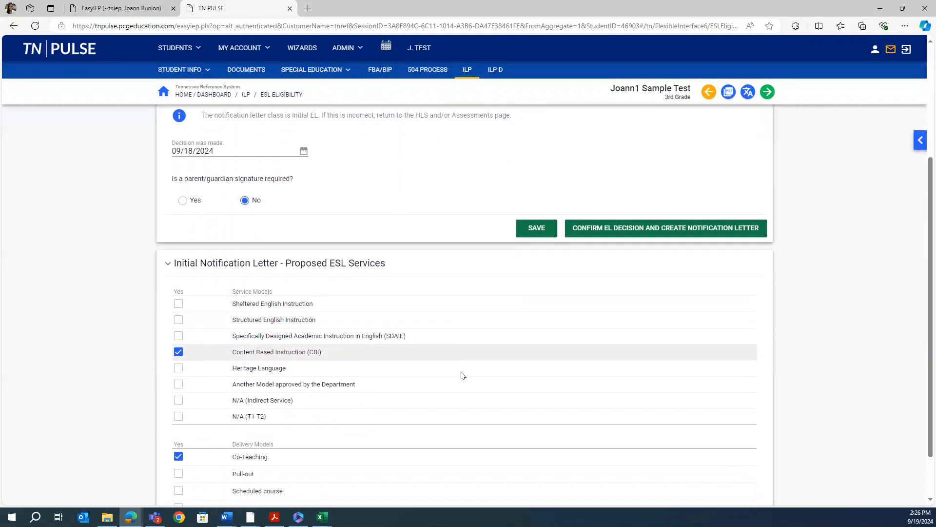
{"action": "scroll", "coordinate": [463, 375], "scroll_direction": "down", "scroll_amount": 1}
{"action": "scroll", "coordinate": [390, 319], "scroll_direction": "down", "scroll_amount": 1}
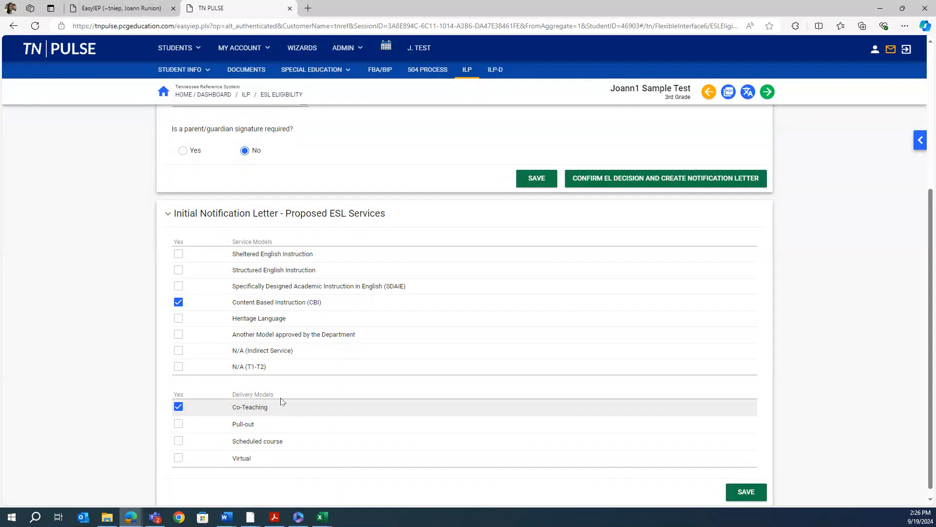
{"action": "scroll", "coordinate": [326, 335], "scroll_direction": "up", "scroll_amount": 1}
{"action": "scroll", "coordinate": [328, 337], "scroll_direction": "up", "scroll_amount": 2}
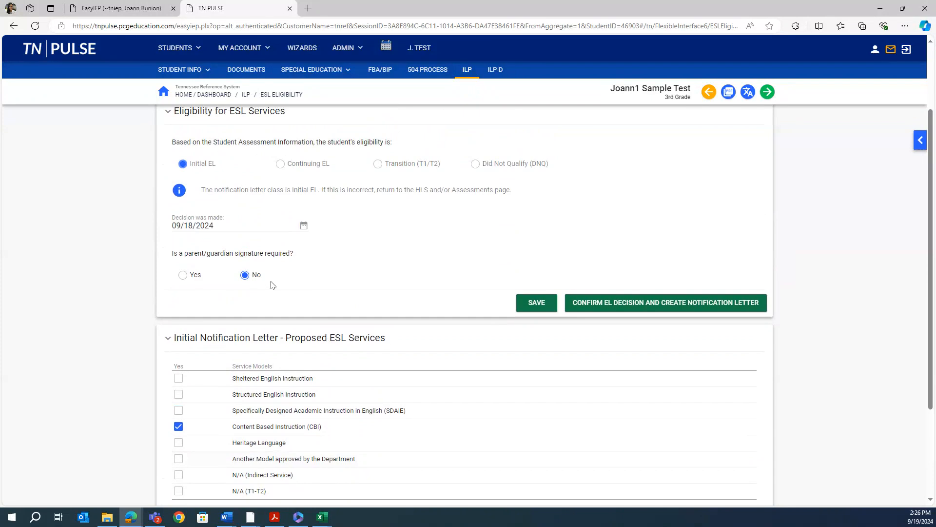
Set parent signature required to No and save the Initial EL eligibility decision
{"action": "left_click", "coordinate": [183, 276]}
{"action": "left_click", "coordinate": [245, 275]}
{"action": "left_click", "coordinate": [535, 304]}
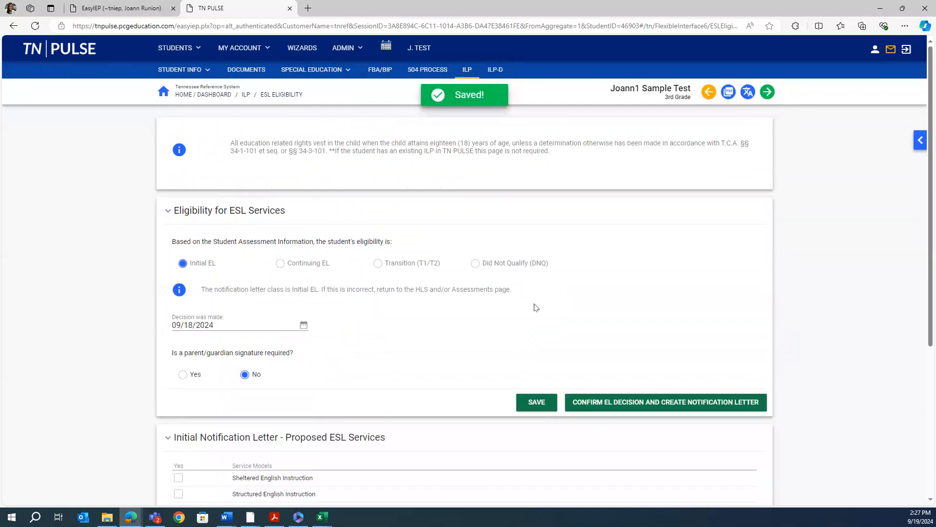
{"action": "scroll", "coordinate": [653, 292], "scroll_direction": "down", "scroll_amount": 2}
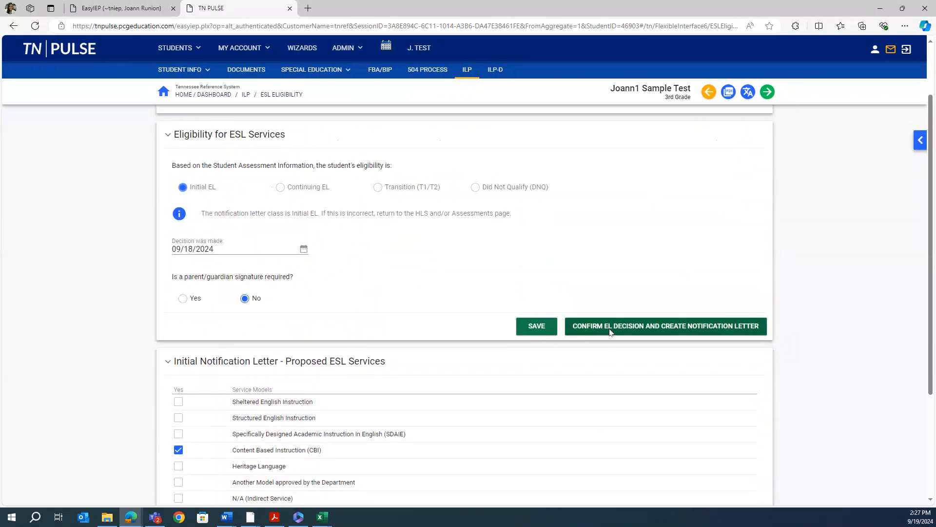
Confirm the EL decision and create the final letter, certified and with Spanish translation
{"action": "left_click", "coordinate": [610, 332]}
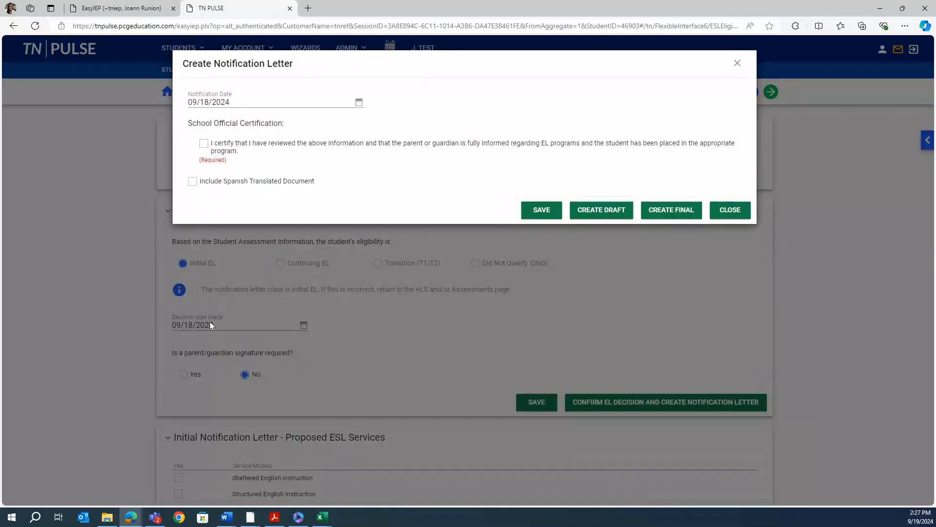
{"action": "left_click", "coordinate": [204, 145]}
{"action": "left_click", "coordinate": [193, 181]}
{"action": "left_click", "coordinate": [529, 209]}
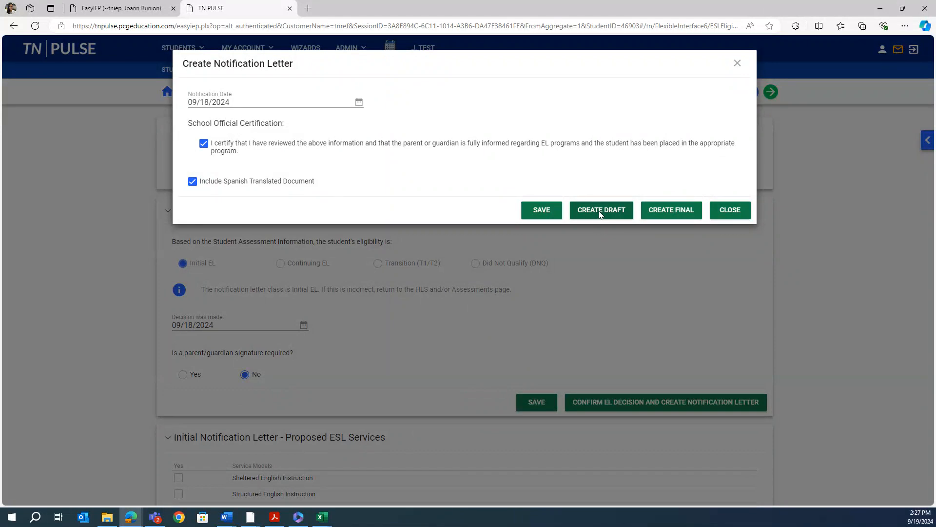
{"action": "left_click", "coordinate": [675, 210]}
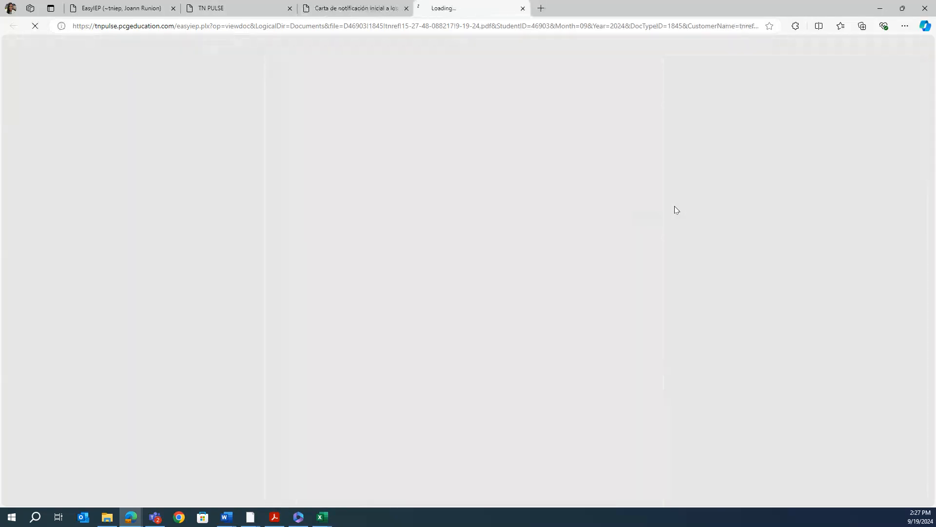
Review the three-page parent notification letter PDF, then return to the TN PULSE tab
{"action": "scroll", "coordinate": [571, 326], "scroll_direction": "down", "scroll_amount": 6}
{"action": "scroll", "coordinate": [571, 325], "scroll_direction": "down", "scroll_amount": 5}
{"action": "scroll", "coordinate": [571, 326], "scroll_direction": "up", "scroll_amount": 12}
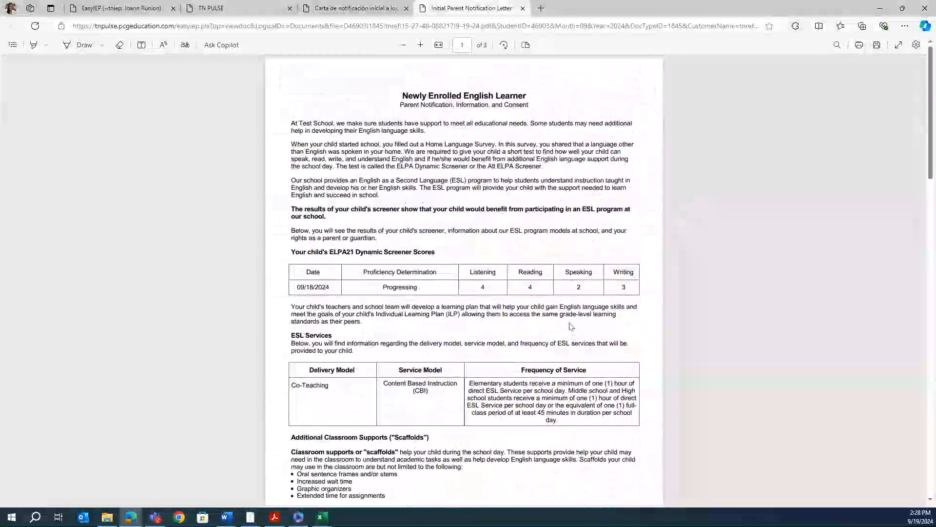
{"action": "left_click", "coordinate": [225, 5]}
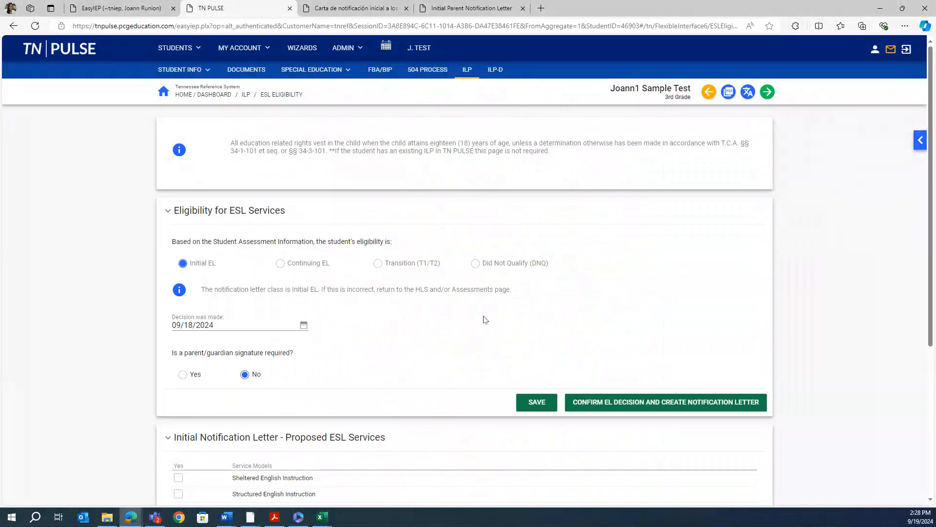
Check the ILP Referral and ILP Eligibility events in Student History, then return to the ILP
{"action": "left_click", "coordinate": [180, 70]}
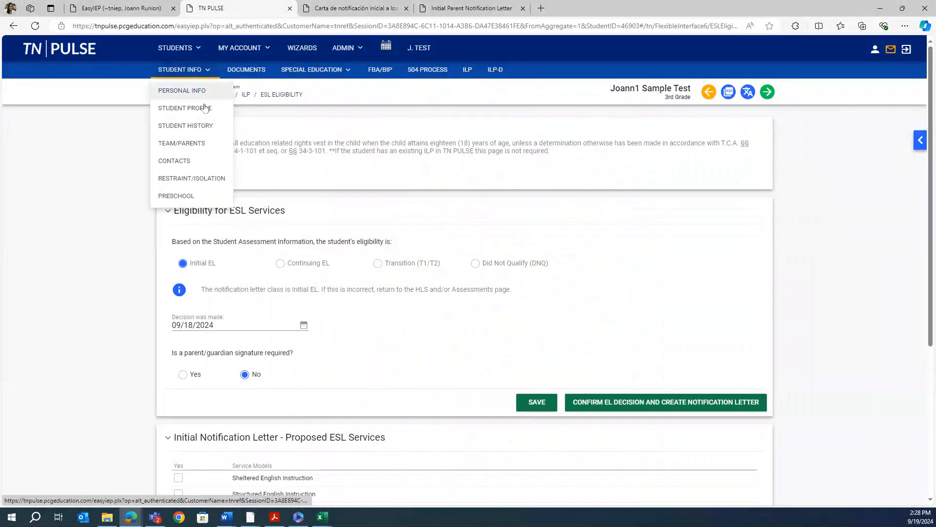
{"action": "left_click", "coordinate": [201, 126]}
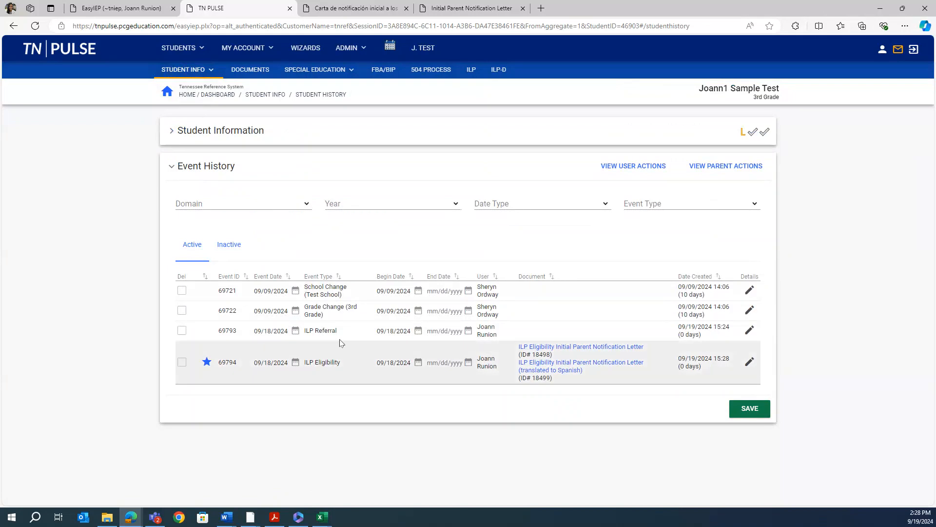
{"action": "left_click_drag", "start_coordinate": [339, 334], "coordinate": [303, 335]}
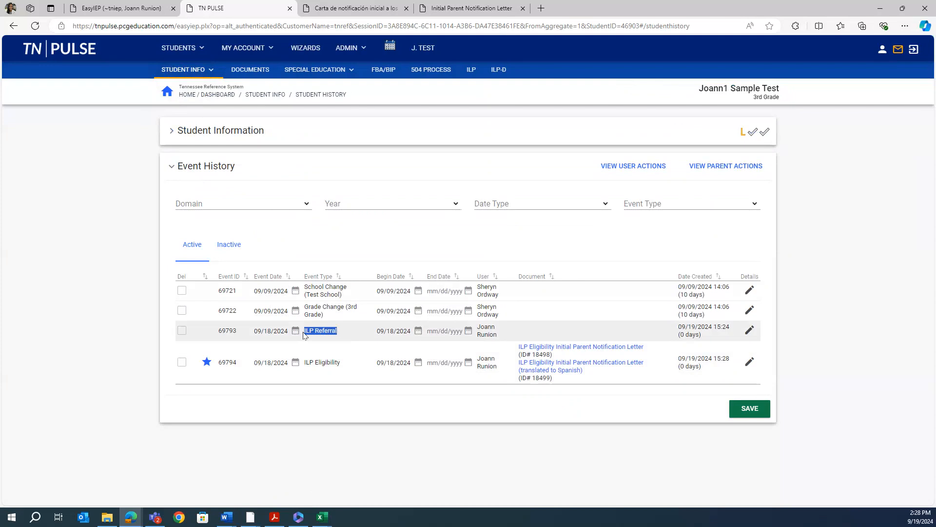
{"action": "left_click_drag", "start_coordinate": [349, 367], "coordinate": [303, 363]}
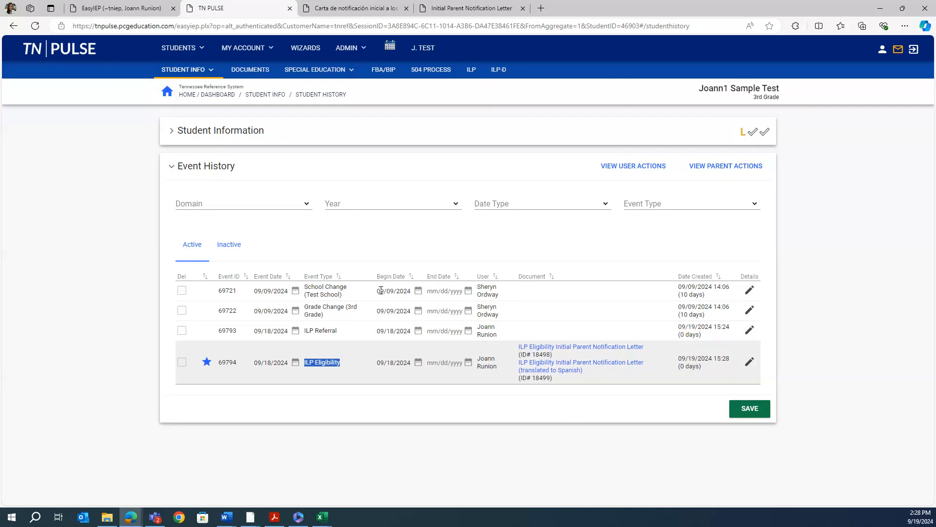
{"action": "left_click", "coordinate": [471, 71]}
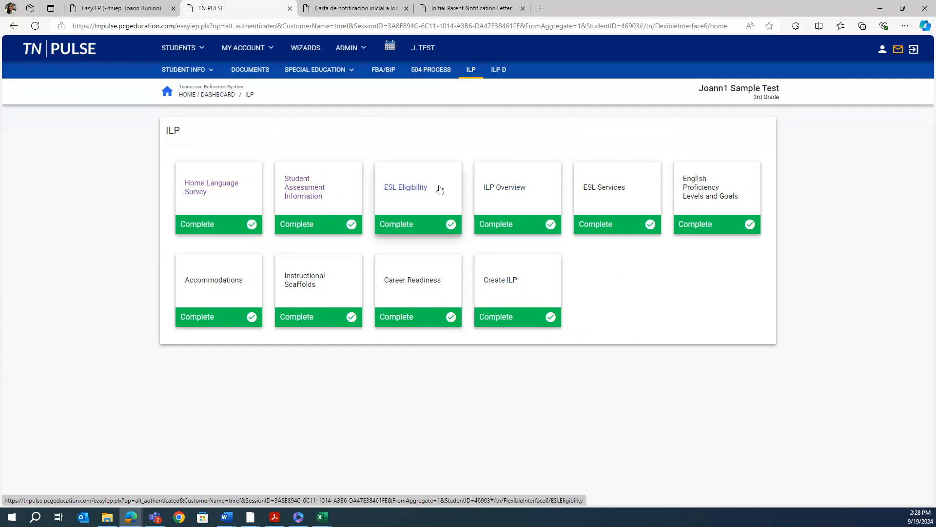
Open the ILP Overview card to view its Response to Direct Service section
{"action": "left_click", "coordinate": [504, 198]}
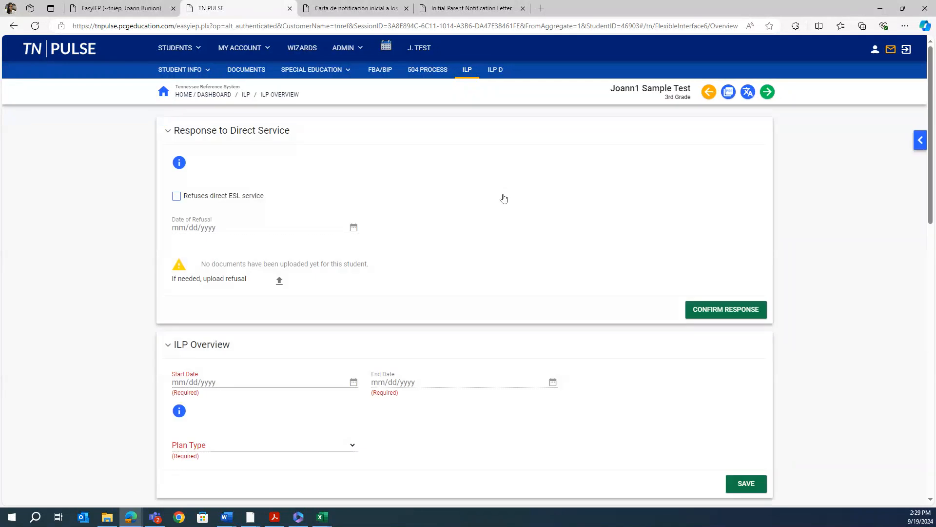
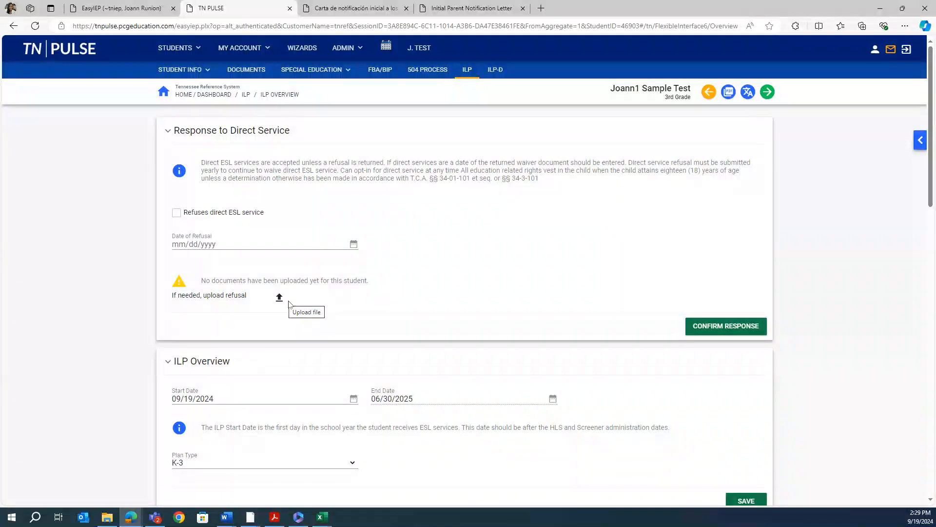
Save the ILP Overview with start date 09/19/2024, end date 06/30/2025 and plan type K-3
{"action": "scroll", "coordinate": [415, 340], "scroll_direction": "down", "scroll_amount": 1}
{"action": "scroll", "coordinate": [416, 340], "scroll_direction": "down", "scroll_amount": 2}
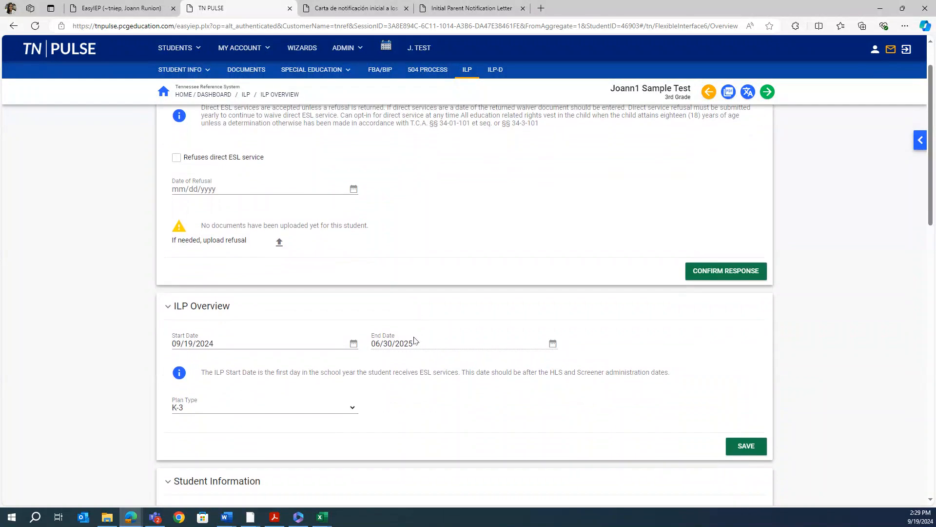
{"action": "scroll", "coordinate": [414, 340], "scroll_direction": "down", "scroll_amount": 3}
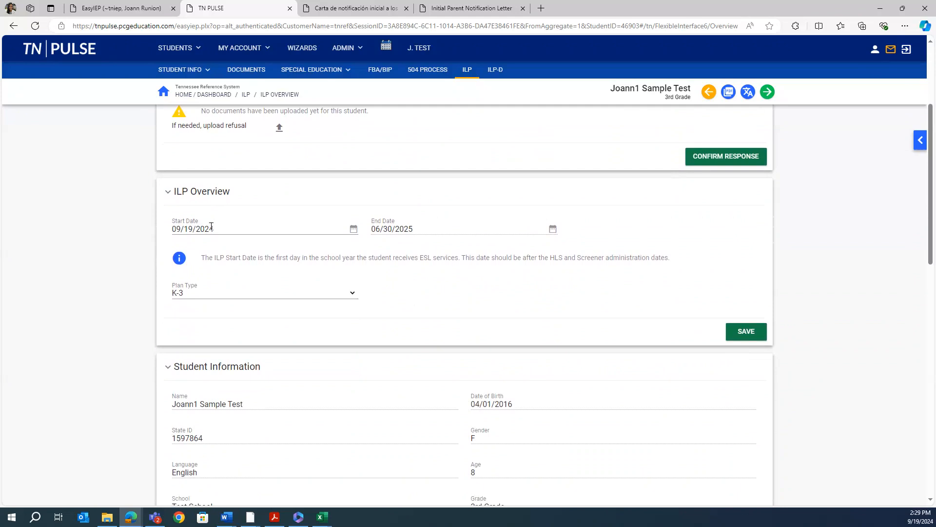
{"action": "left_click", "coordinate": [211, 227]}
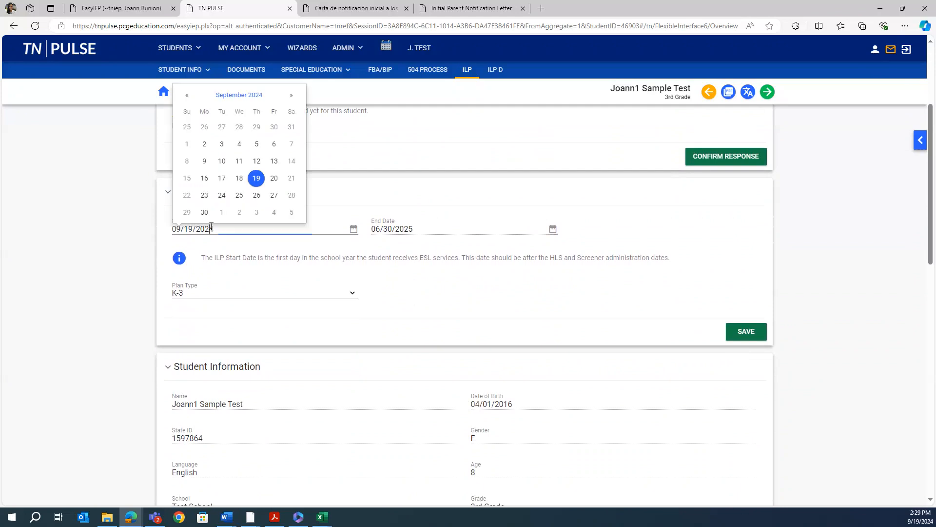
{"action": "left_click", "coordinate": [254, 179]}
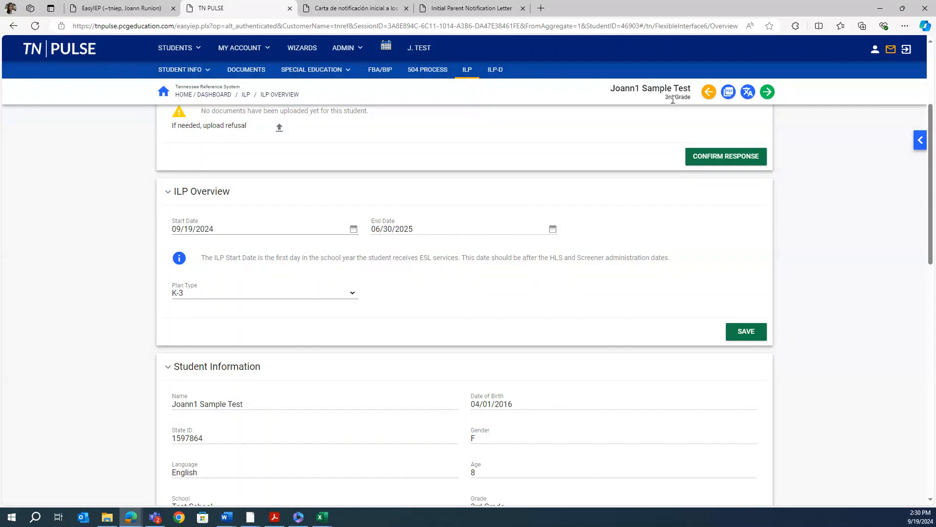
{"action": "left_click", "coordinate": [283, 295]}
{"action": "left_click", "coordinate": [217, 316]}
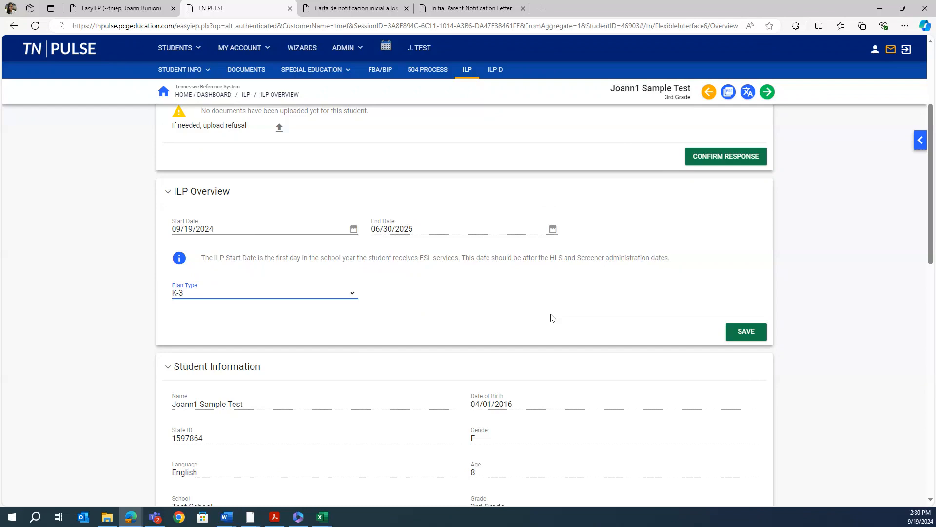
{"action": "left_click", "coordinate": [749, 331]}
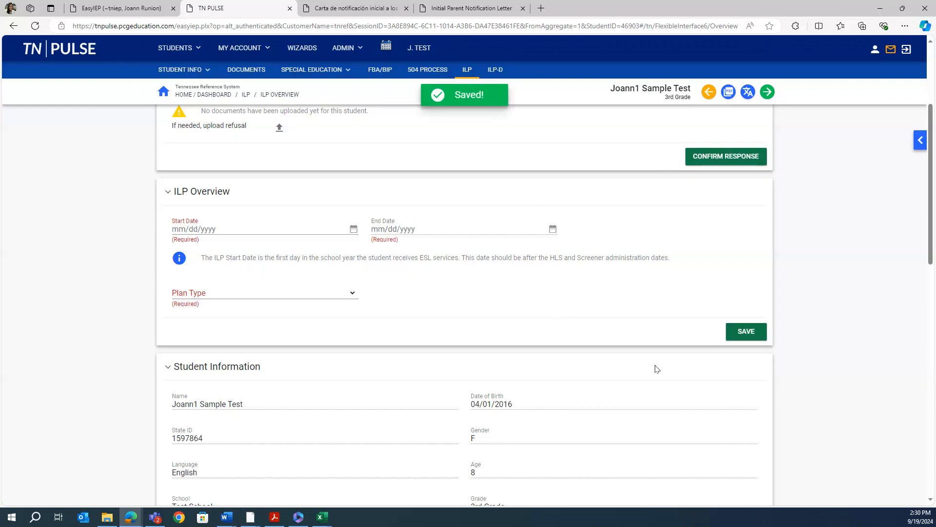
Save the Student Information section: 3rd Grade, English parent language, one ESL year
{"action": "scroll", "coordinate": [657, 369], "scroll_direction": "down", "scroll_amount": 3}
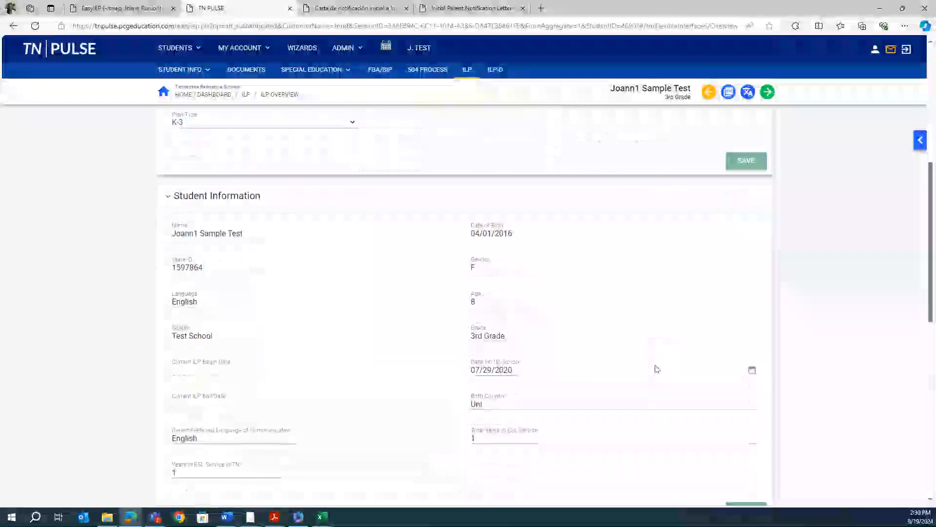
{"action": "scroll", "coordinate": [656, 369], "scroll_direction": "down", "scroll_amount": 1}
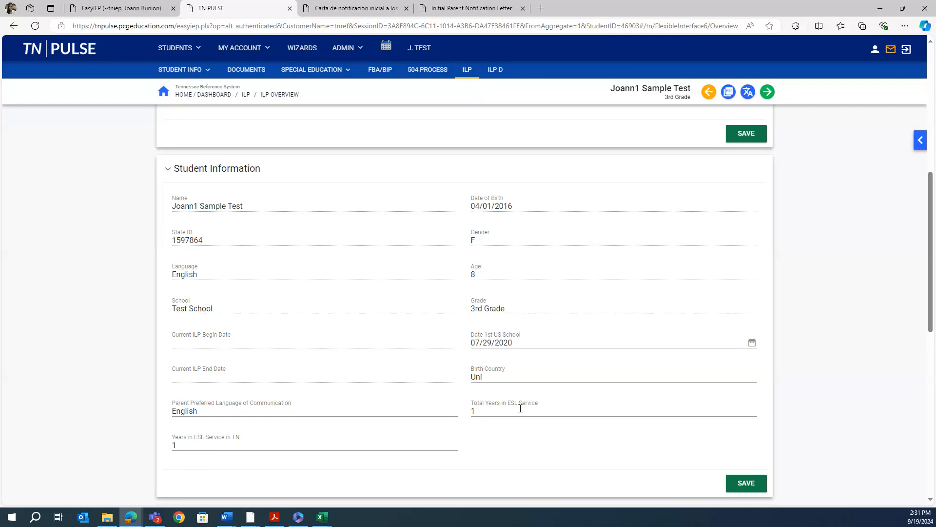
{"action": "scroll", "coordinate": [520, 409], "scroll_direction": "down", "scroll_amount": 1}
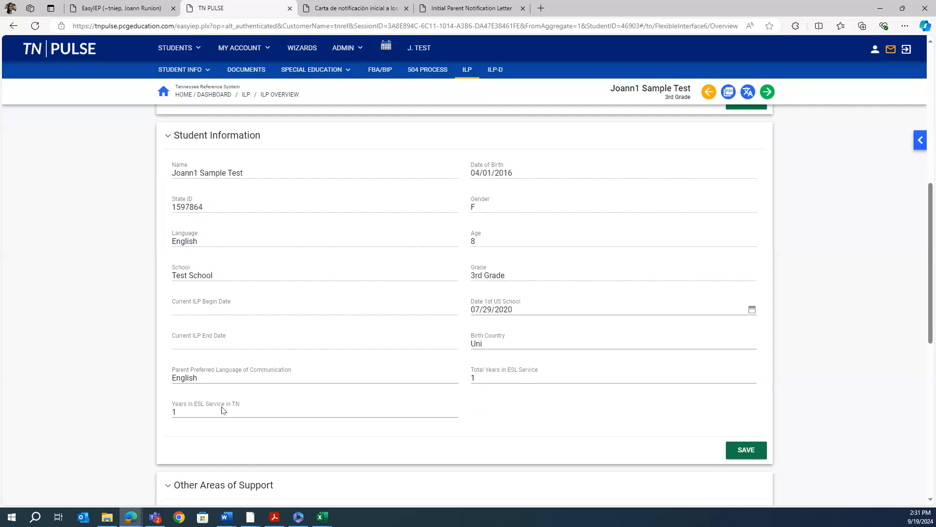
{"action": "left_click", "coordinate": [743, 448]}
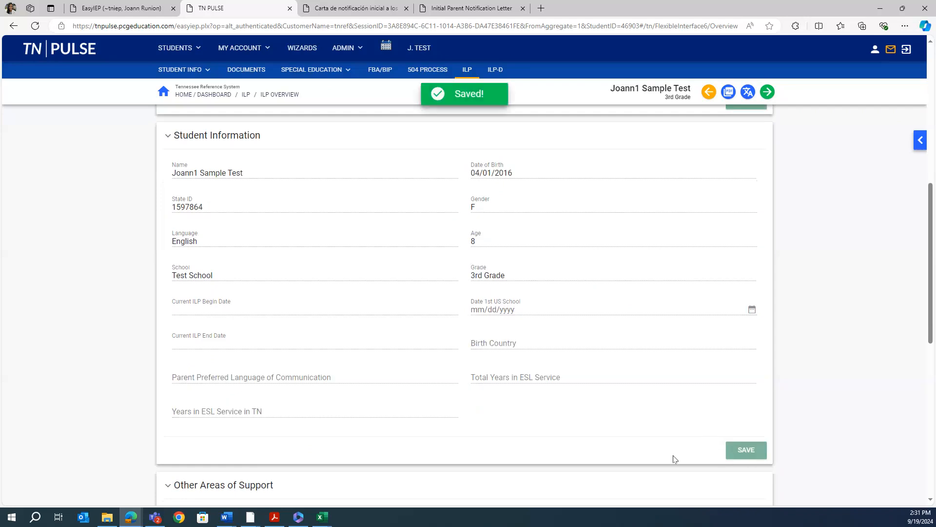
{"action": "scroll", "coordinate": [675, 458], "scroll_direction": "down", "scroll_amount": 5}
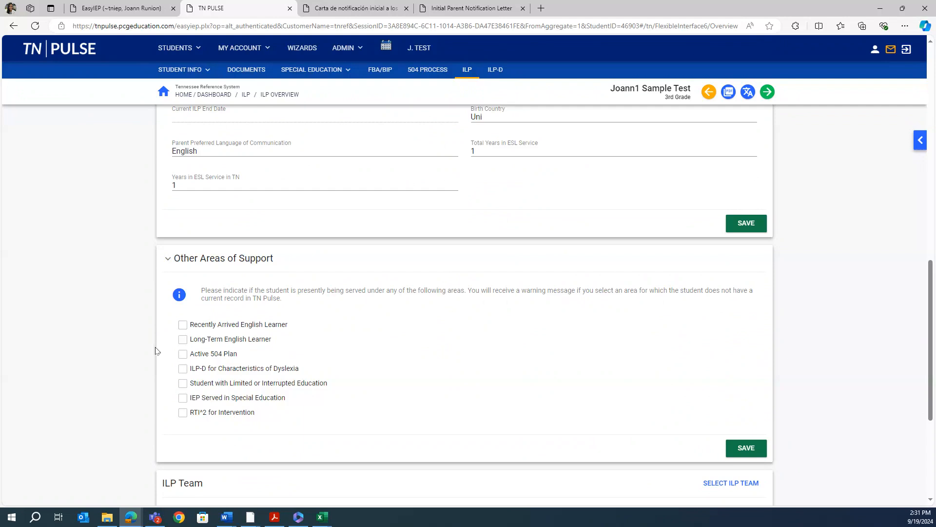
{"action": "left_click", "coordinate": [182, 354]}
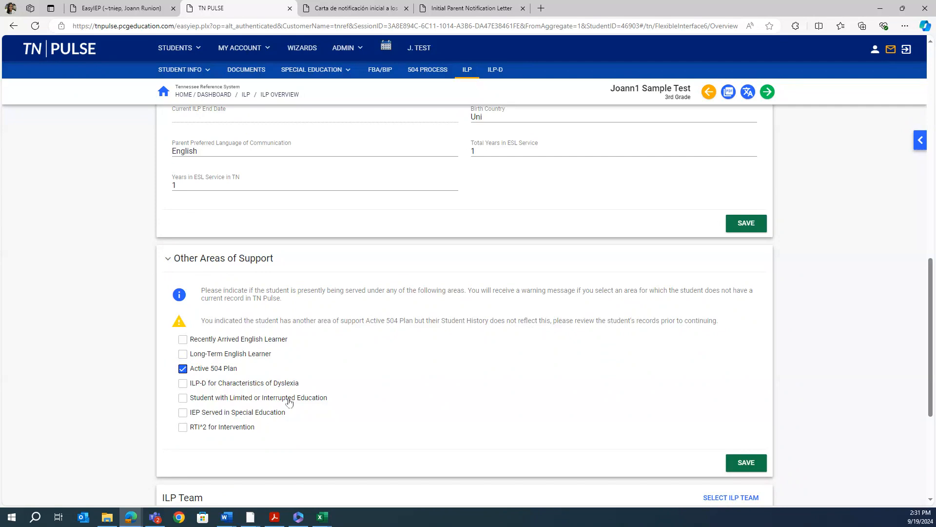
{"action": "left_click", "coordinate": [184, 371]}
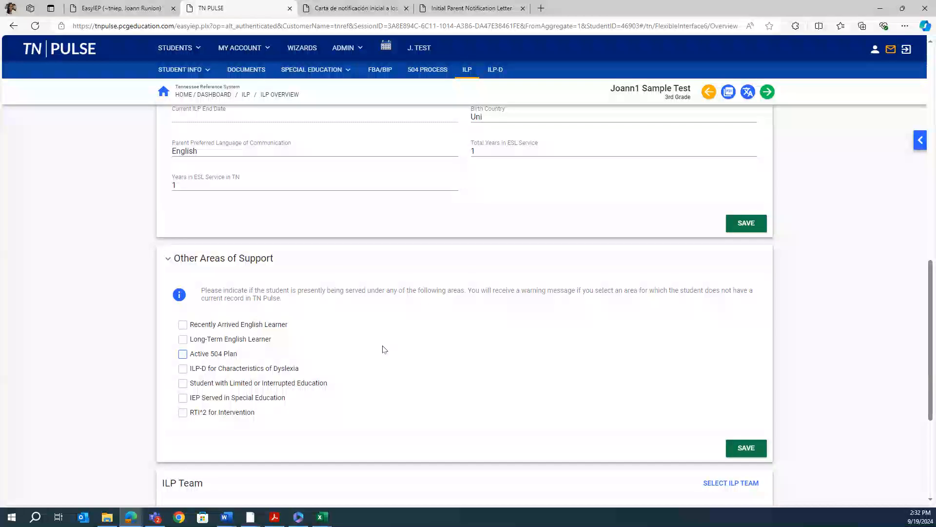
{"action": "scroll", "coordinate": [382, 349], "scroll_direction": "down", "scroll_amount": 2}
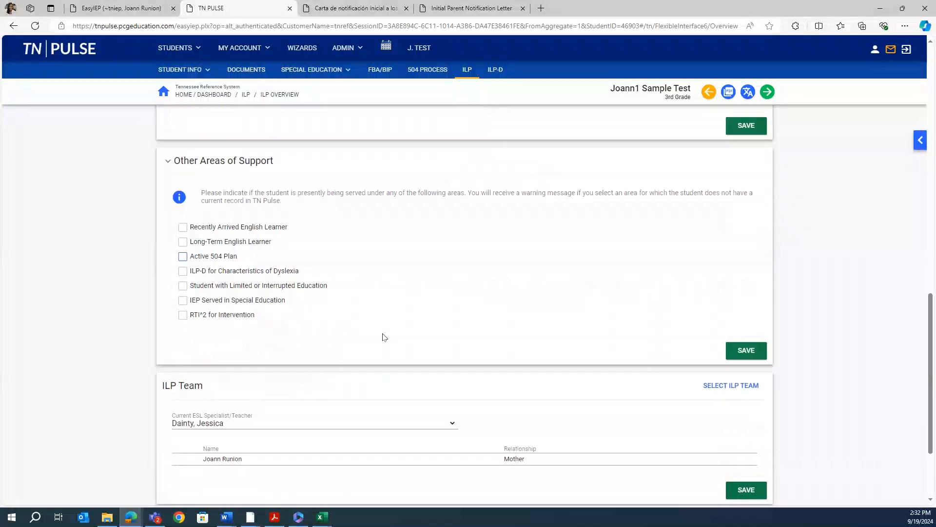
Save the ILP Team and Parent/Guardian sections and advance to ESL Services
{"action": "scroll", "coordinate": [468, 260], "scroll_direction": "down", "scroll_amount": 2}
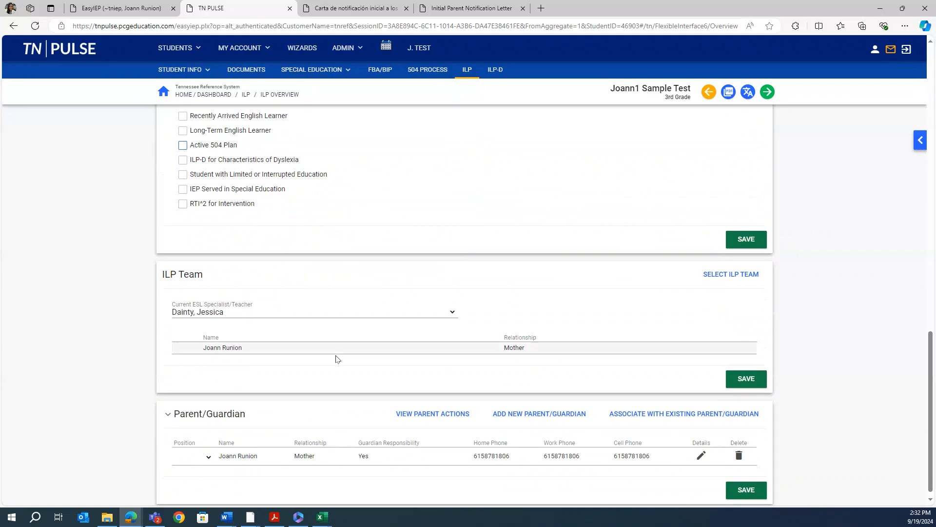
{"action": "scroll", "coordinate": [337, 371], "scroll_direction": "down", "scroll_amount": 1}
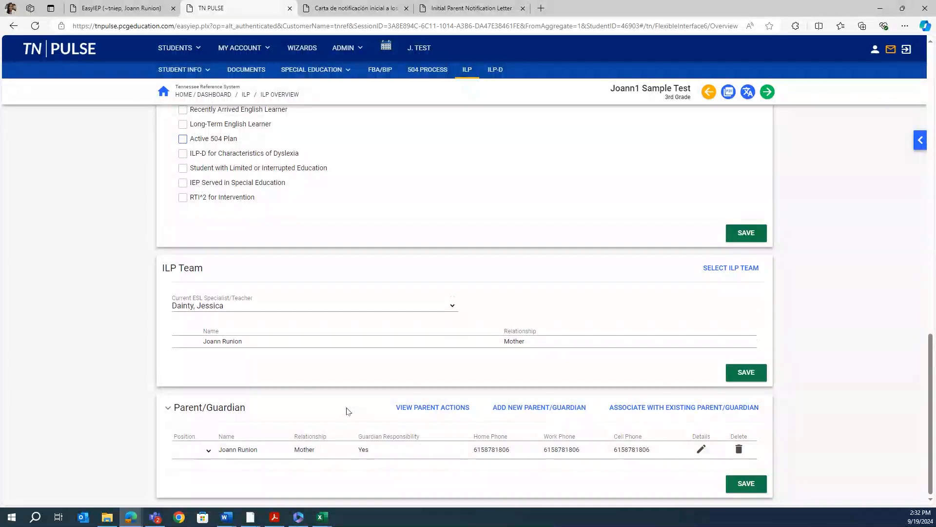
{"action": "left_click", "coordinate": [760, 373]}
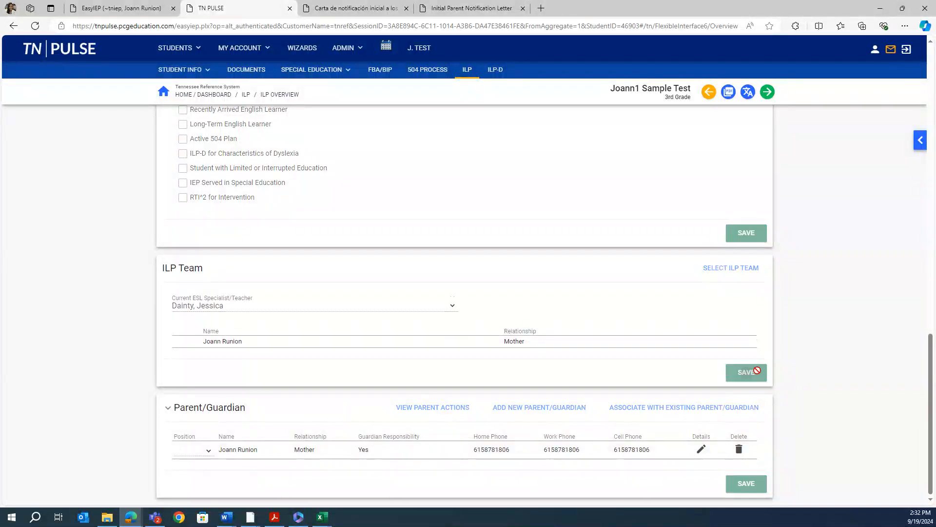
{"action": "left_click", "coordinate": [755, 489]}
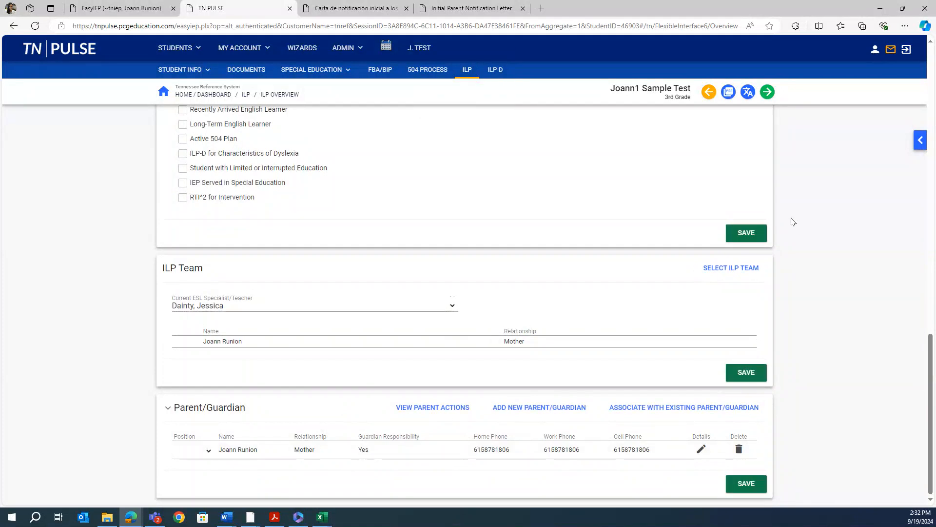
{"action": "left_click", "coordinate": [767, 92]}
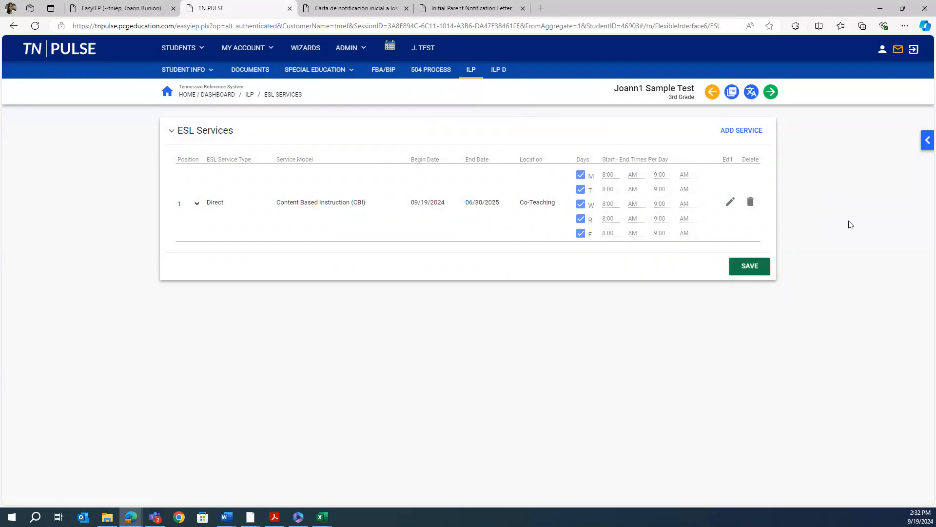
Open a new ESL service form, look through its program, service and delivery lists, then cancel
{"action": "left_click", "coordinate": [737, 133]}
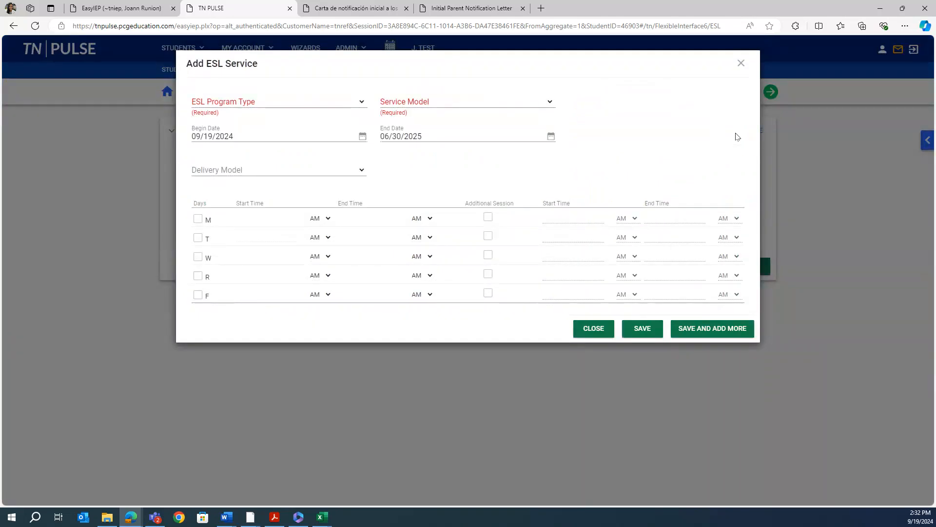
{"action": "left_click", "coordinate": [317, 104]}
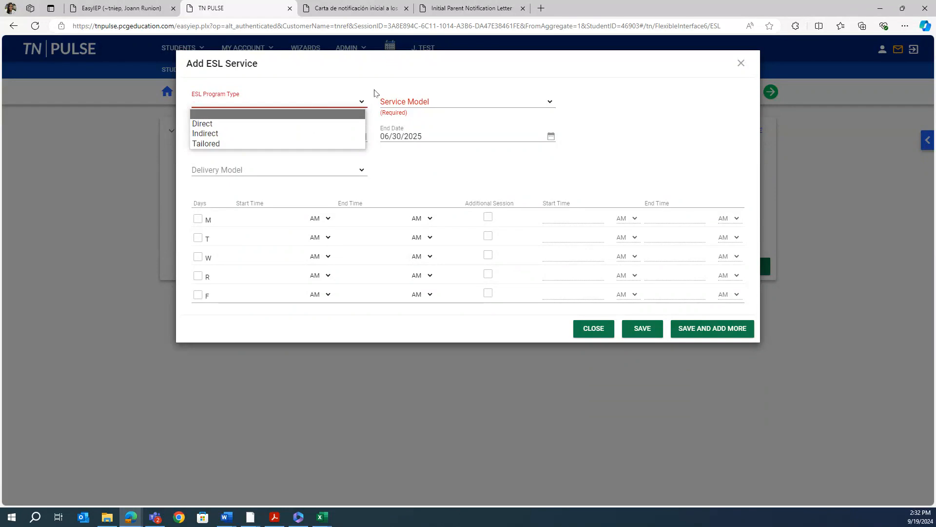
{"action": "left_click", "coordinate": [392, 101]}
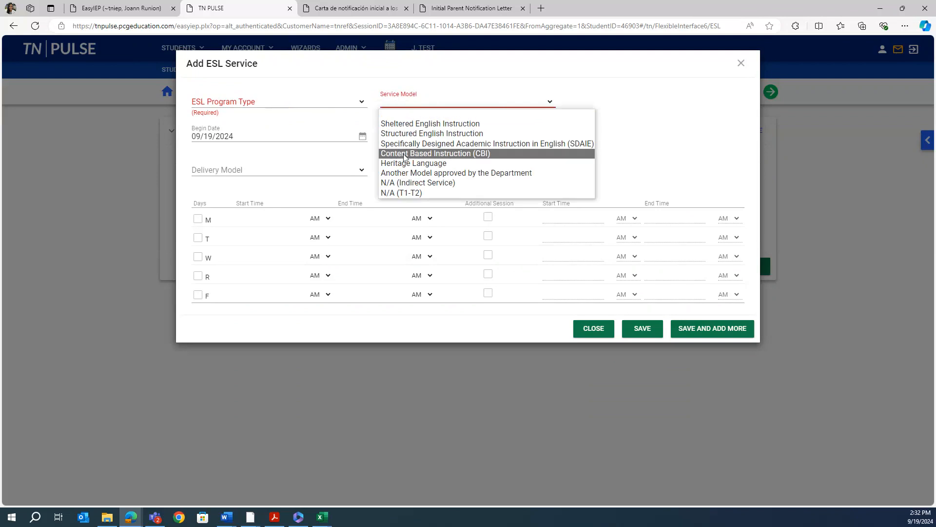
{"action": "left_click", "coordinate": [271, 168]}
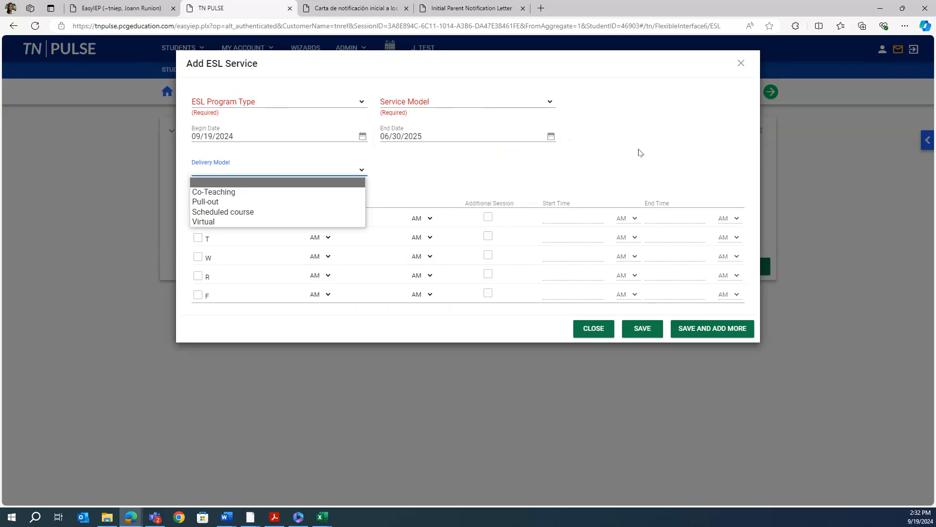
{"action": "left_click", "coordinate": [639, 152]}
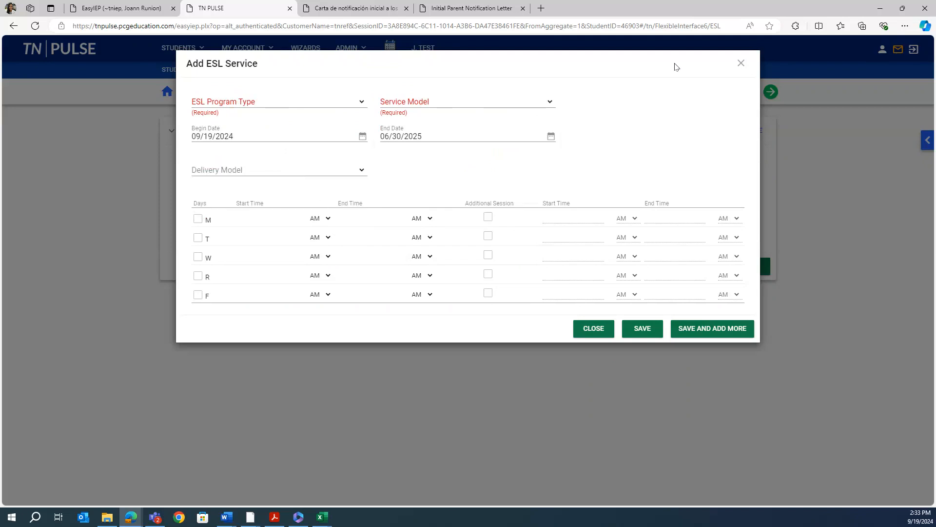
{"action": "left_click", "coordinate": [740, 63]}
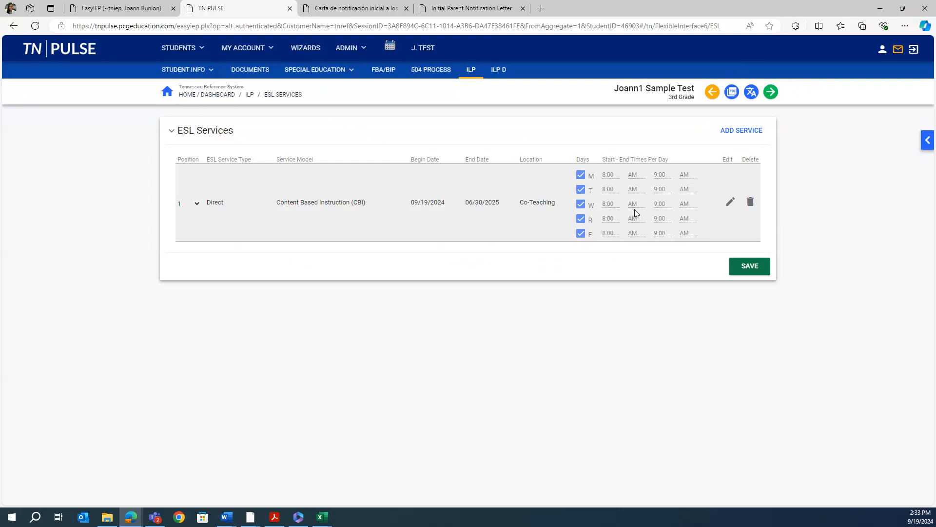
Re-save the Direct Co-Teaching ESL service unchanged and continue to English Proficiency goals
{"action": "left_click", "coordinate": [752, 269]}
{"action": "left_click", "coordinate": [730, 204]}
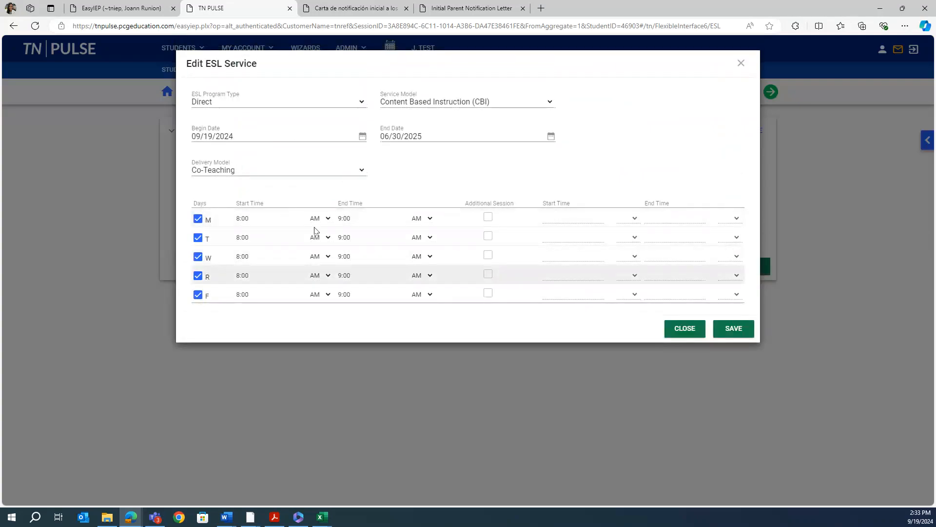
{"action": "left_click", "coordinate": [745, 329]}
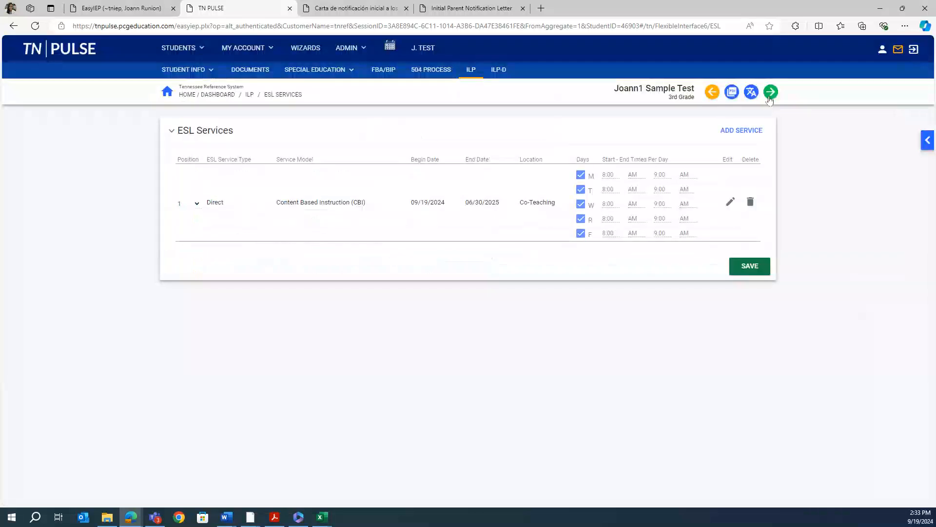
{"action": "left_click", "coordinate": [770, 92]}
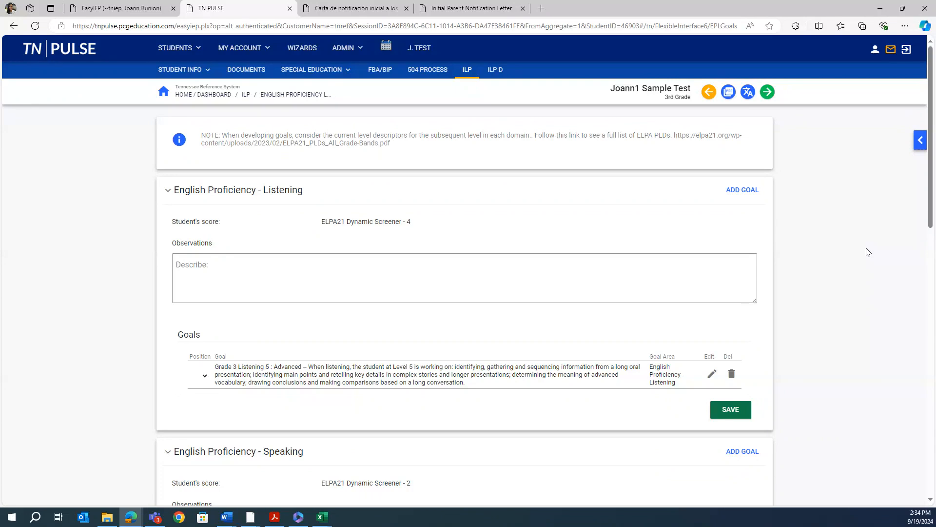
{"action": "scroll", "coordinate": [415, 361], "scroll_direction": "down", "scroll_amount": 5}
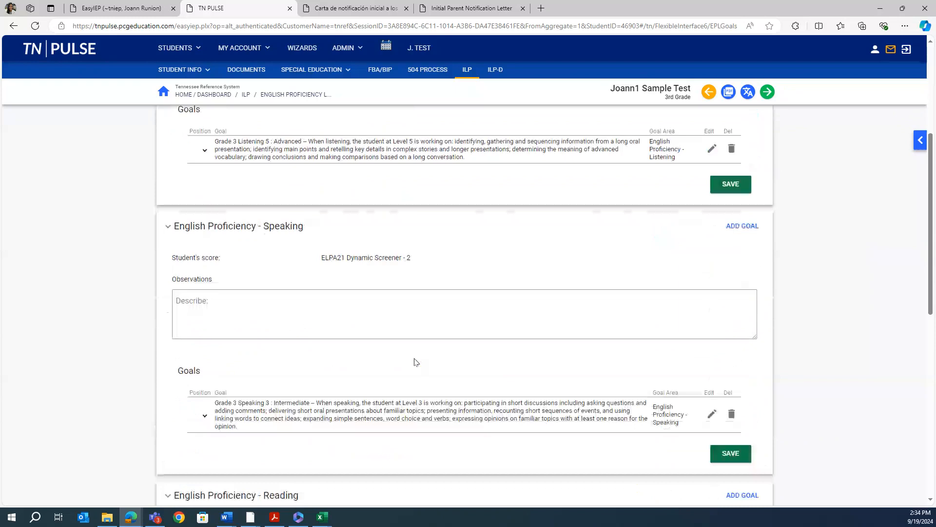
{"action": "scroll", "coordinate": [415, 360], "scroll_direction": "down", "scroll_amount": 6}
{"action": "scroll", "coordinate": [415, 361], "scroll_direction": "up", "scroll_amount": 5}
{"action": "scroll", "coordinate": [415, 362], "scroll_direction": "up", "scroll_amount": 7}
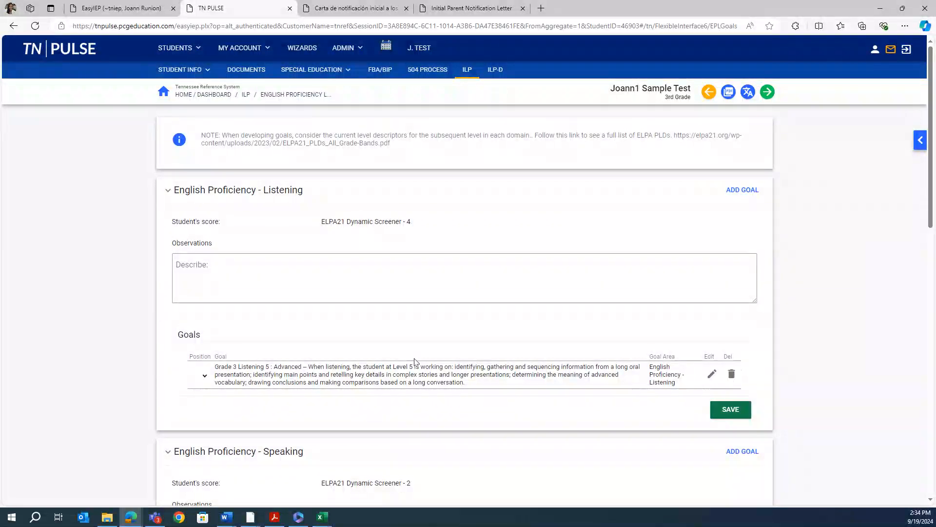
{"action": "scroll", "coordinate": [414, 362], "scroll_direction": "down", "scroll_amount": 1}
{"action": "scroll", "coordinate": [414, 361], "scroll_direction": "down", "scroll_amount": 1}
{"action": "scroll", "coordinate": [414, 361], "scroll_direction": "up", "scroll_amount": 2}
{"action": "scroll", "coordinate": [415, 361], "scroll_direction": "down", "scroll_amount": 7}
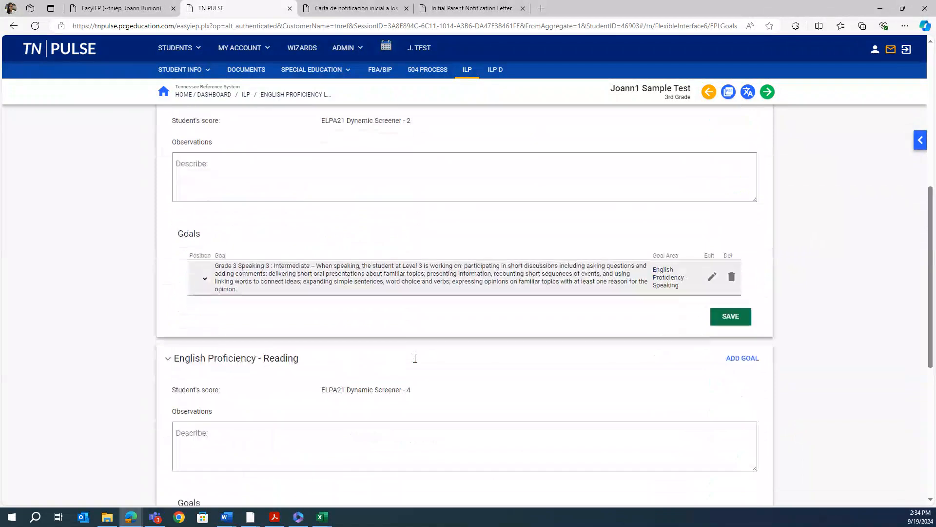
{"action": "scroll", "coordinate": [617, 305], "scroll_direction": "down", "scroll_amount": 2}
{"action": "scroll", "coordinate": [505, 360], "scroll_direction": "down", "scroll_amount": 3}
{"action": "scroll", "coordinate": [504, 360], "scroll_direction": "down", "scroll_amount": 1}
Add a Writing goal using ELPA21 PLDs: Writing 3: Intermediate to Writing 4: Early Advanced
{"action": "left_click", "coordinate": [733, 285]}
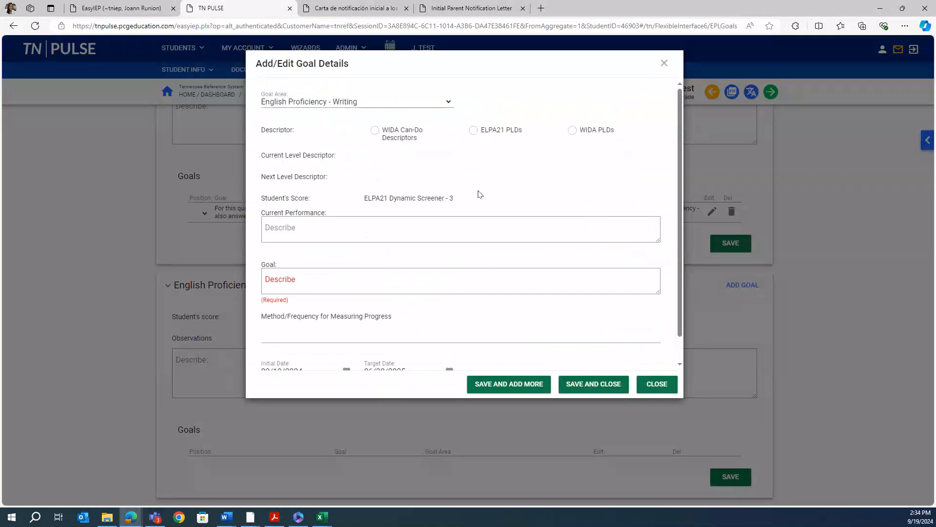
{"action": "double_click", "coordinate": [450, 198]}
{"action": "left_click", "coordinate": [465, 172]}
{"action": "left_click", "coordinate": [473, 134]}
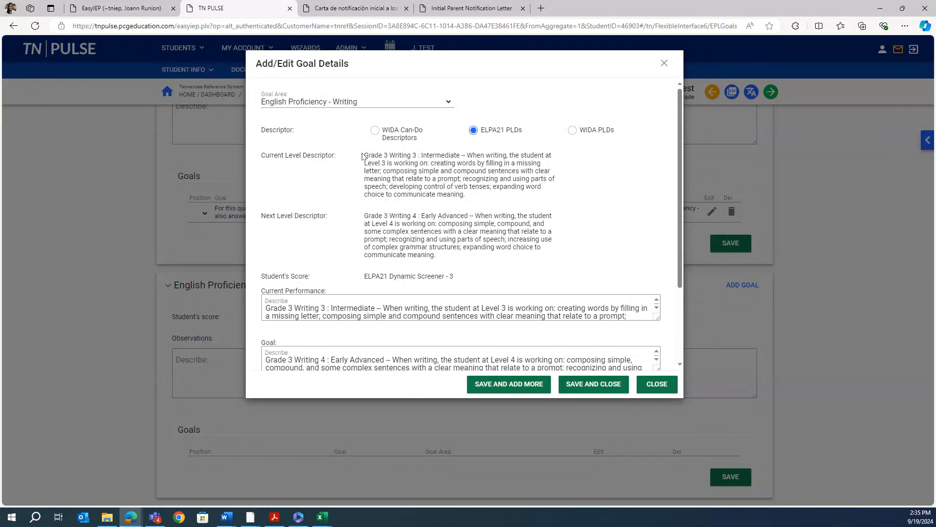
{"action": "left_click_drag", "start_coordinate": [365, 155], "coordinate": [487, 201]}
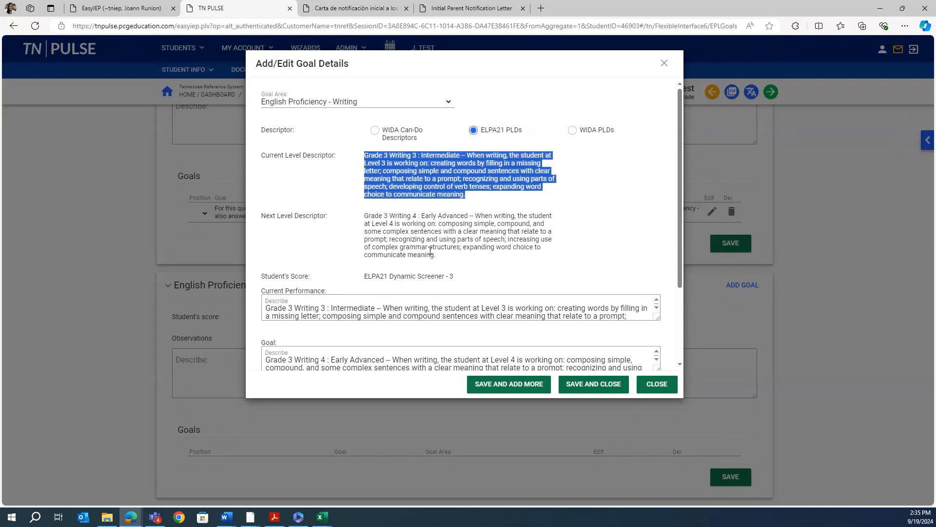
{"action": "left_click_drag", "start_coordinate": [366, 215], "coordinate": [468, 260]}
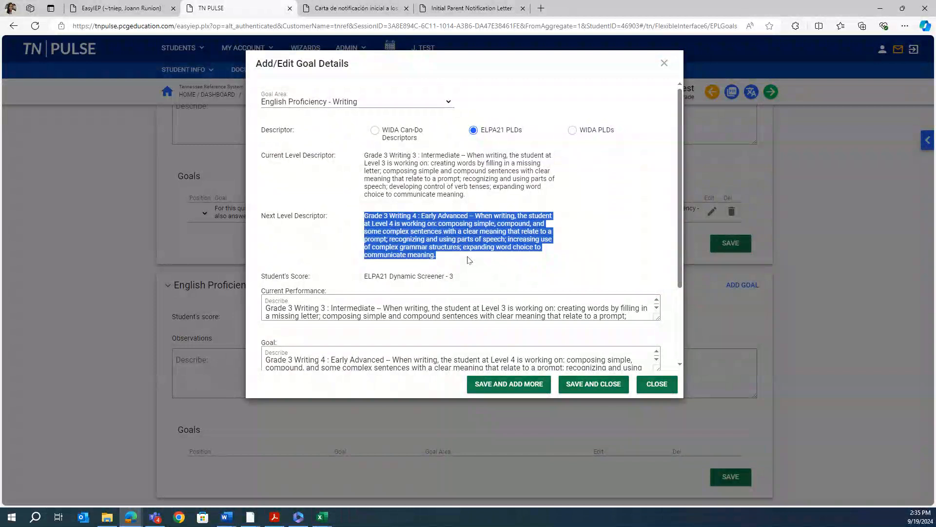
{"action": "scroll", "coordinate": [525, 275], "scroll_direction": "down", "scroll_amount": 1}
Review the auto-filled level descriptors and goal text in the Writing goal form
{"action": "scroll", "coordinate": [526, 276], "scroll_direction": "up", "scroll_amount": 1}
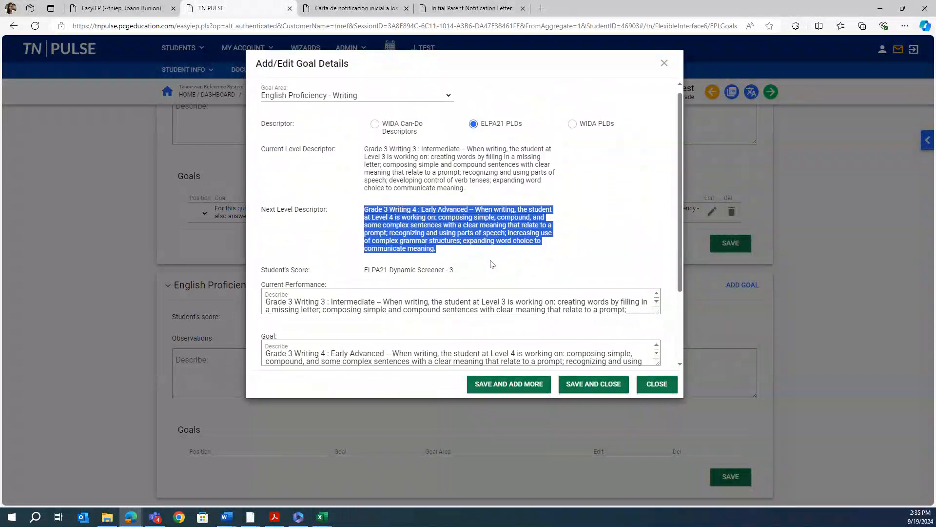
{"action": "left_click", "coordinate": [493, 261]}
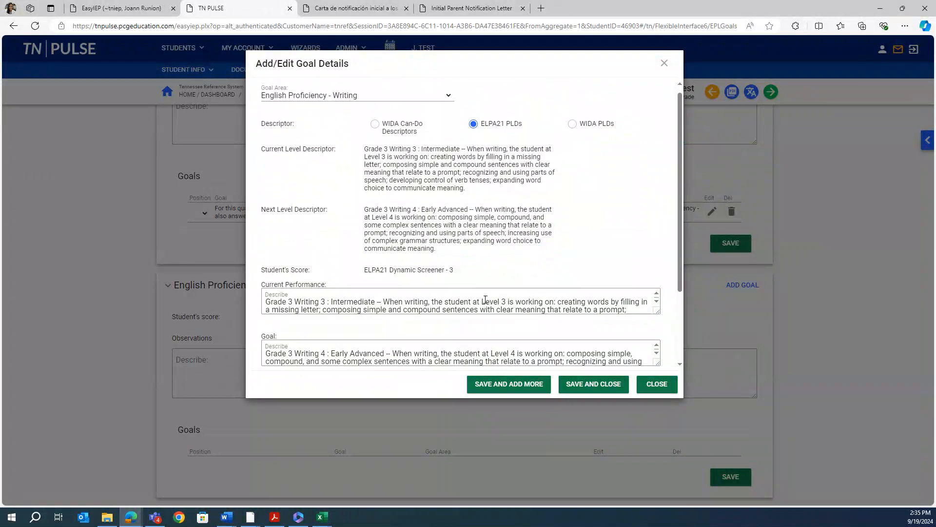
{"action": "scroll", "coordinate": [477, 304], "scroll_direction": "down", "scroll_amount": 2}
{"action": "scroll", "coordinate": [602, 255], "scroll_direction": "down", "scroll_amount": 2}
{"action": "scroll", "coordinate": [602, 255], "scroll_direction": "up", "scroll_amount": 1}
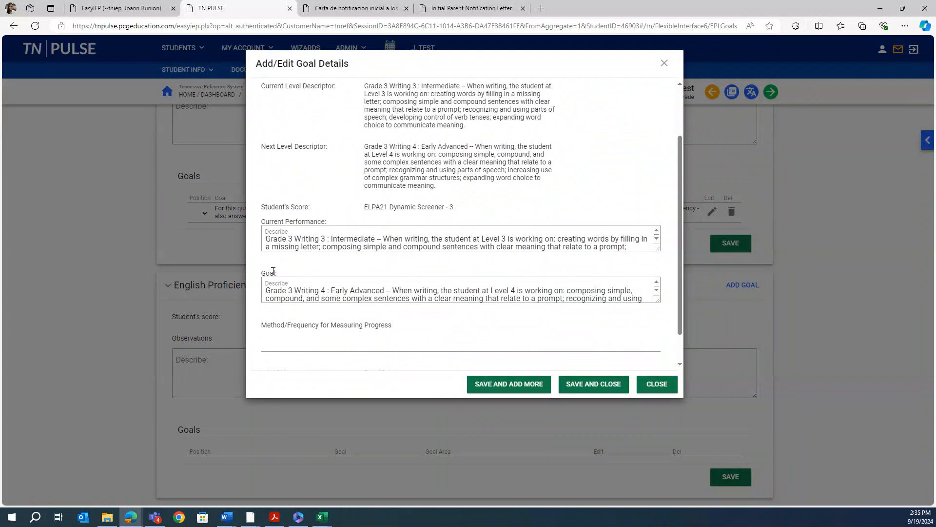
{"action": "left_click_drag", "start_coordinate": [267, 290], "coordinate": [639, 322]}
{"action": "left_click", "coordinate": [509, 317]}
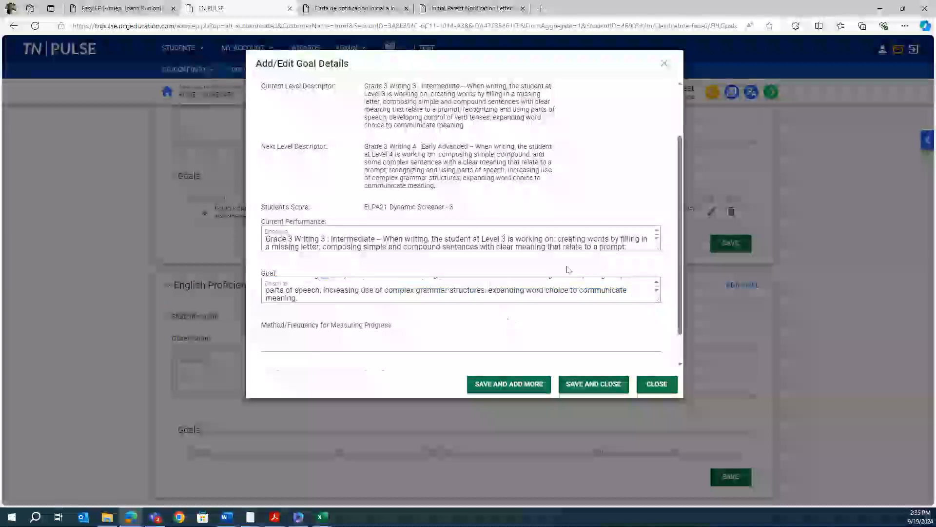
{"action": "scroll", "coordinate": [524, 315], "scroll_direction": "up", "scroll_amount": 1}
{"action": "scroll", "coordinate": [523, 315], "scroll_direction": "down", "scroll_amount": 2}
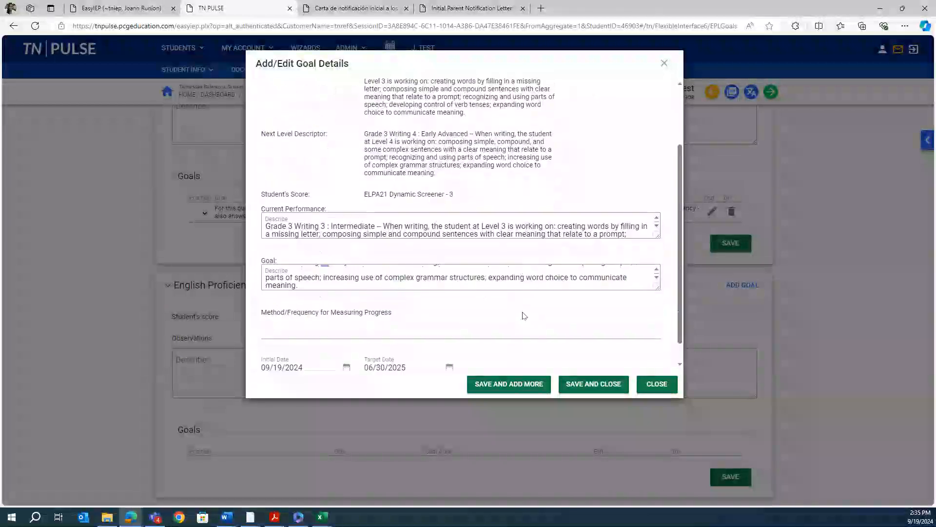
{"action": "scroll", "coordinate": [517, 278], "scroll_direction": "up", "scroll_amount": 1}
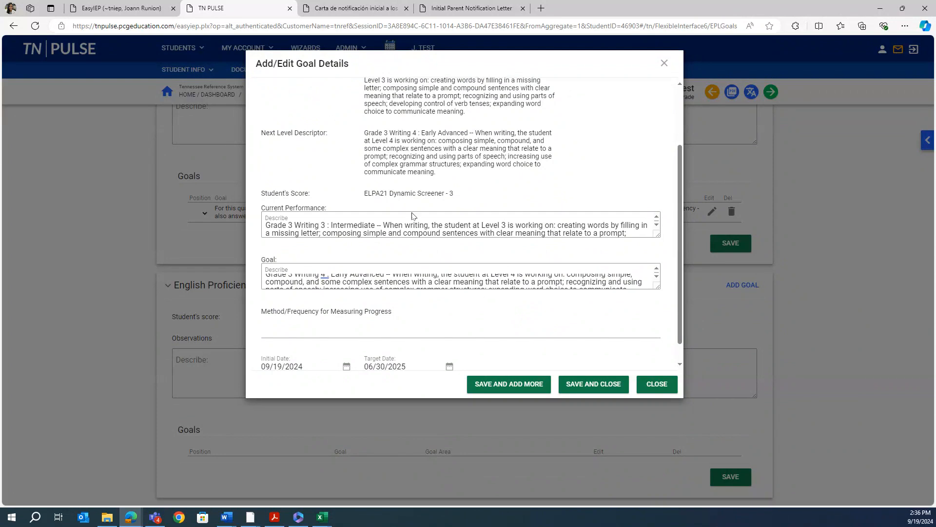
Set progress measurement to Weekly/monthly/benchmarks and save the Writing goal
{"action": "scroll", "coordinate": [520, 204], "scroll_direction": "up", "scroll_amount": 3}
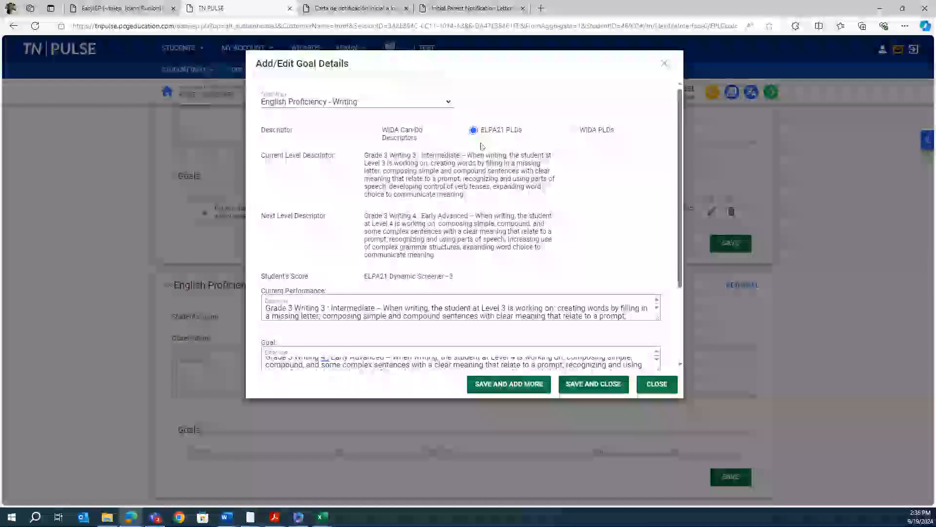
{"action": "scroll", "coordinate": [496, 269], "scroll_direction": "down", "scroll_amount": 3}
{"action": "scroll", "coordinate": [496, 269], "scroll_direction": "down", "scroll_amount": 1}
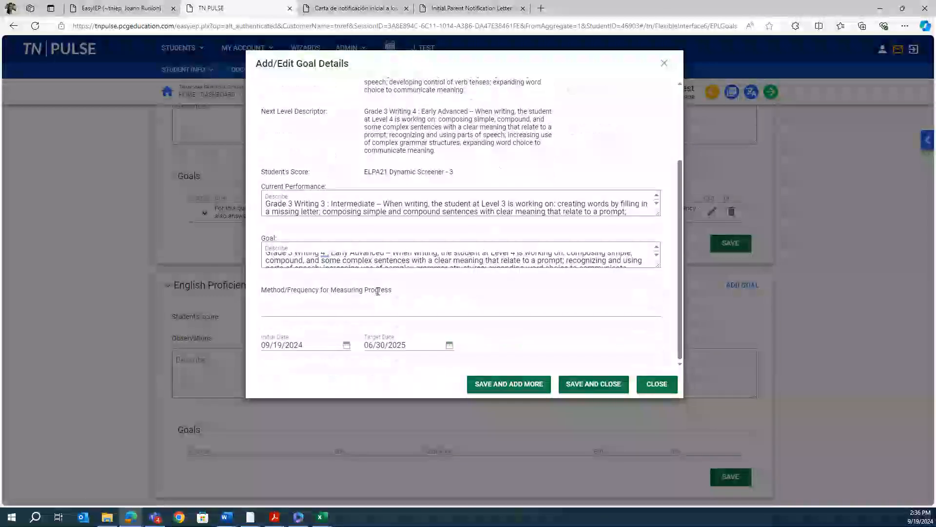
{"action": "left_click", "coordinate": [328, 310]}
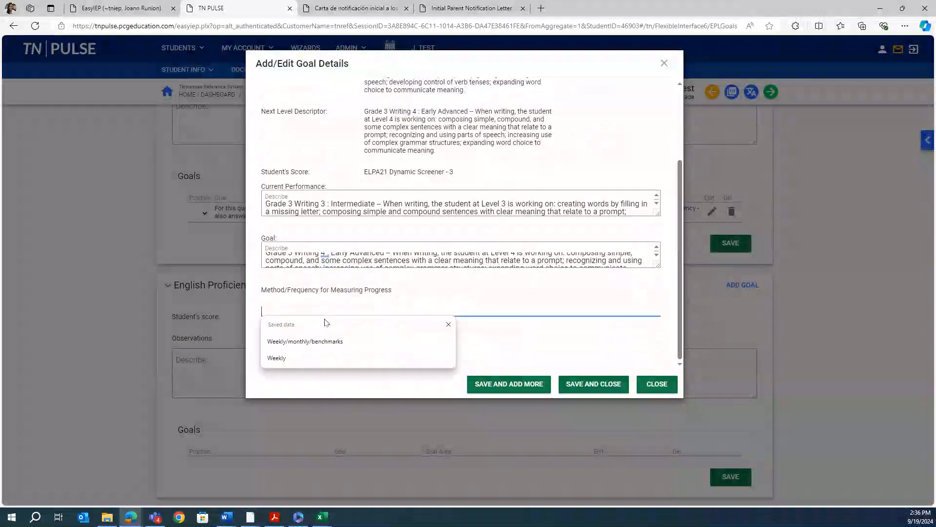
{"action": "left_click", "coordinate": [313, 341]}
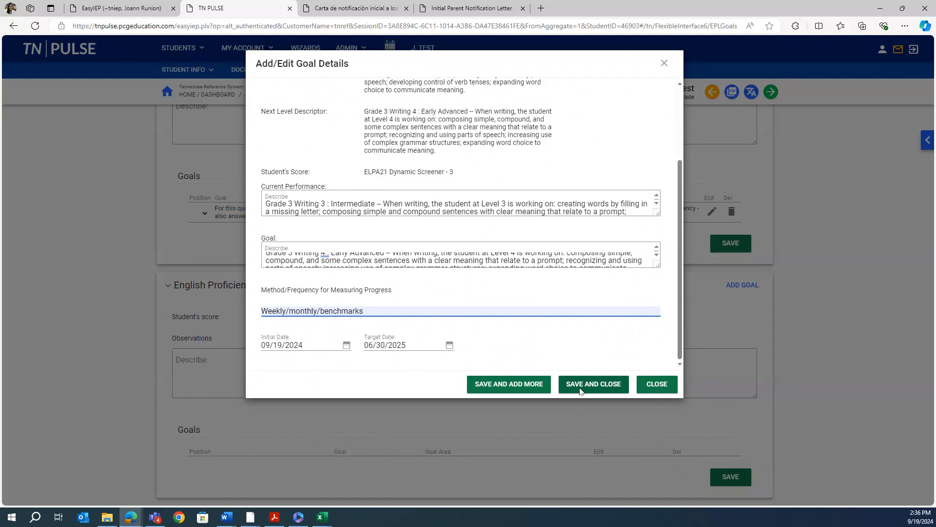
{"action": "left_click", "coordinate": [525, 386]}
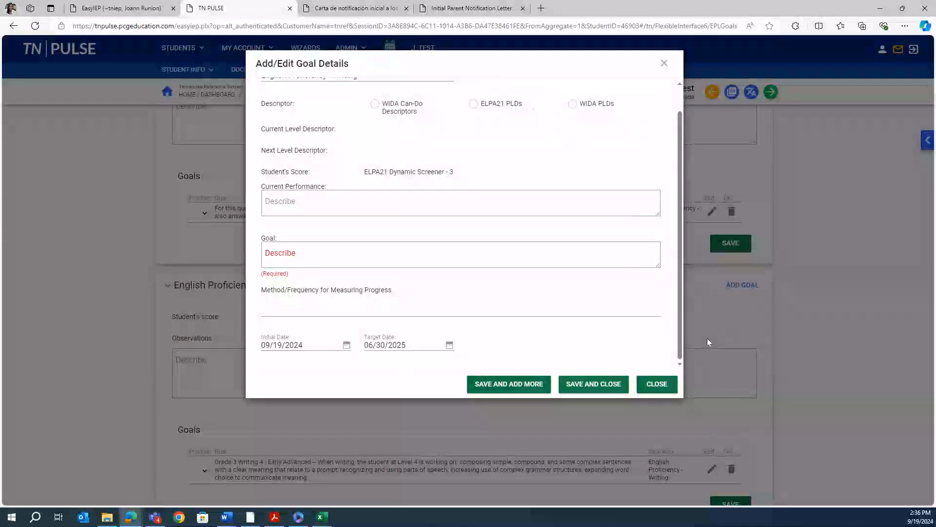
Close the extra goal form and save the English Proficiency - Writing section
{"action": "left_click", "coordinate": [656, 385]}
{"action": "scroll", "coordinate": [675, 426], "scroll_direction": "down", "scroll_amount": 1}
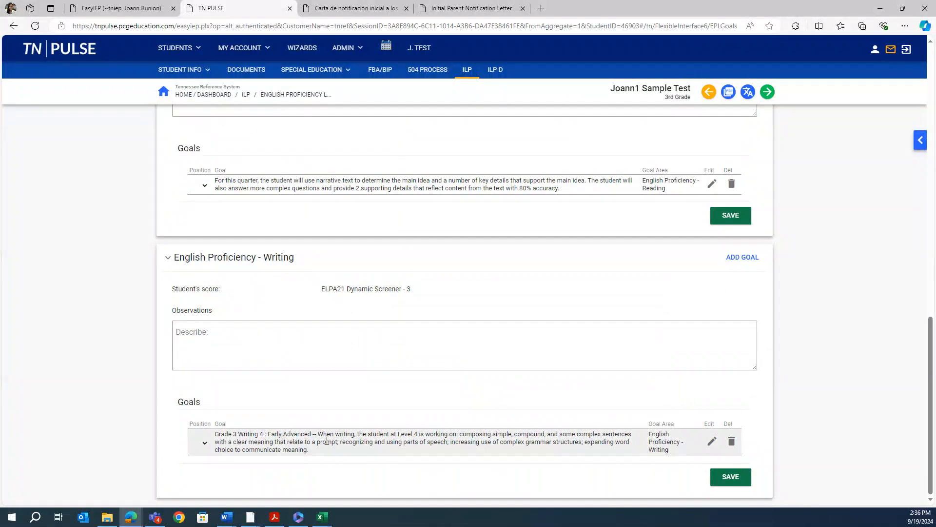
{"action": "left_click", "coordinate": [218, 335]}
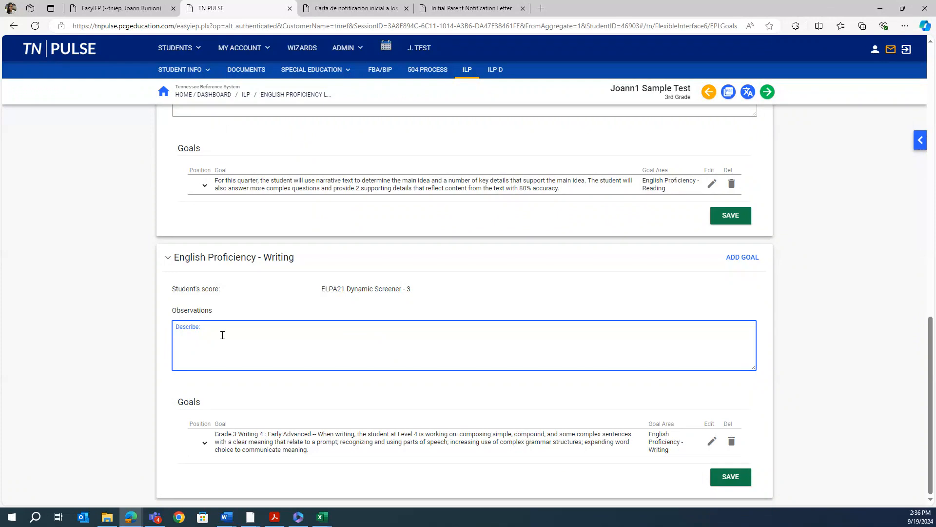
{"action": "left_click", "coordinate": [730, 477]}
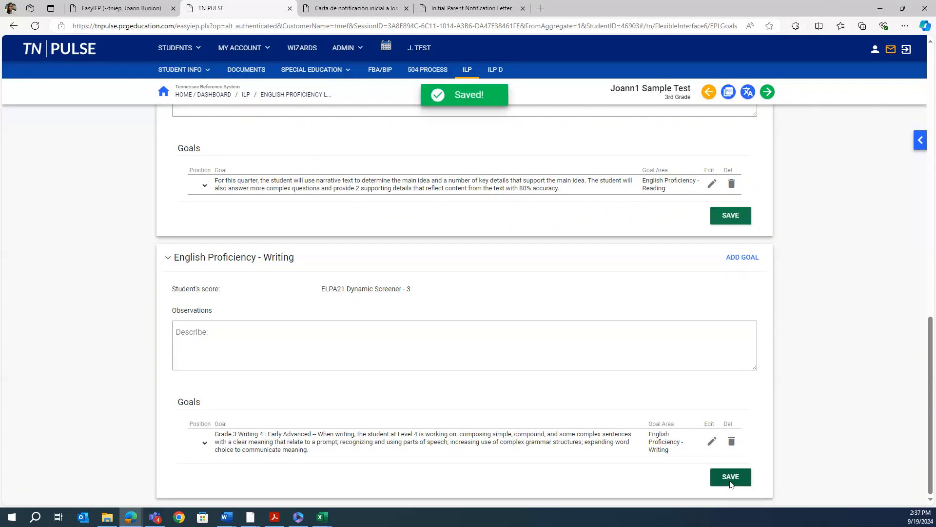
Continue to the next ILP page
{"action": "scroll", "coordinate": [634, 380], "scroll_direction": "up", "scroll_amount": 10}
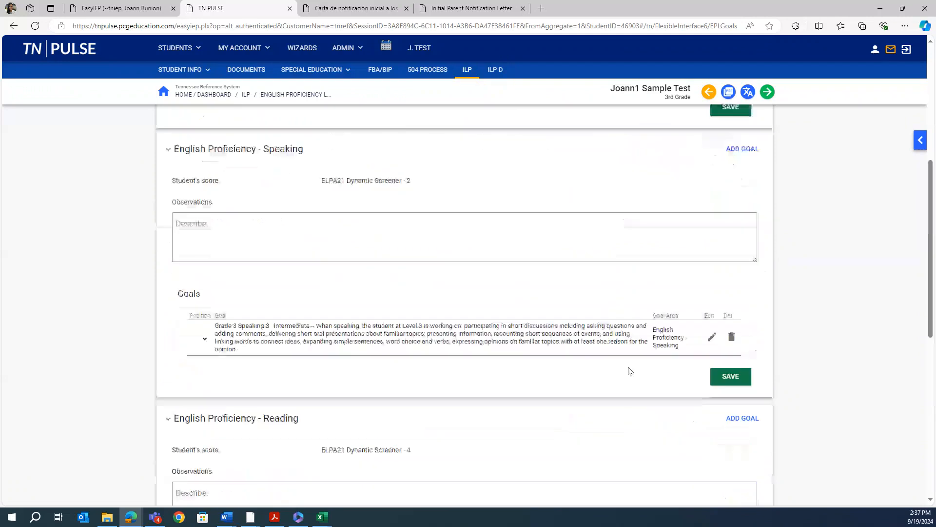
{"action": "scroll", "coordinate": [628, 370], "scroll_direction": "up", "scroll_amount": 3}
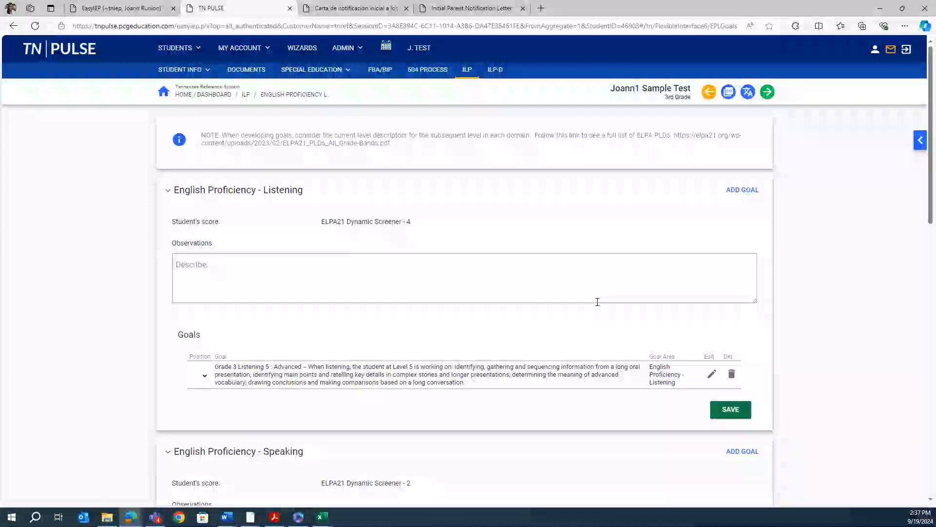
{"action": "left_click", "coordinate": [766, 93]}
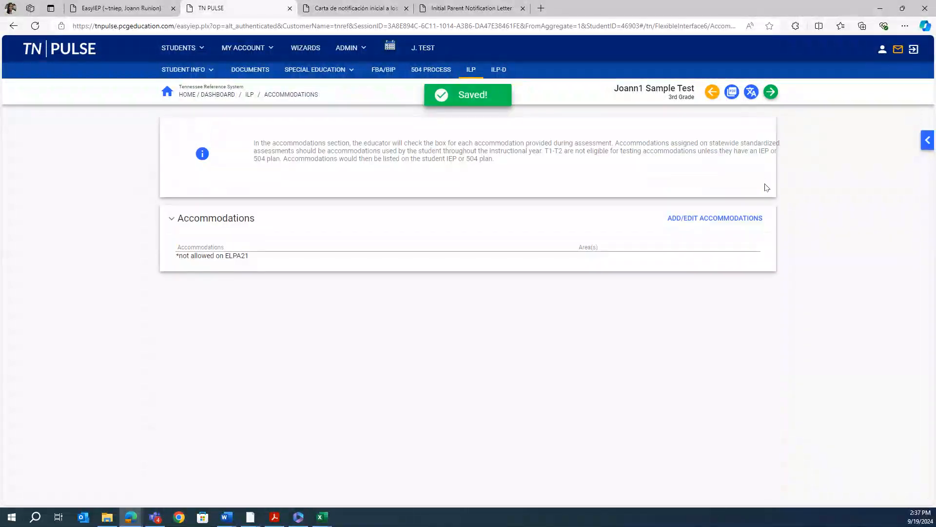
Save accommodations with none selected, leaving Word-to-word dictionaries unassigned, and go to Instructional Scaffolds
{"action": "left_click", "coordinate": [694, 222]}
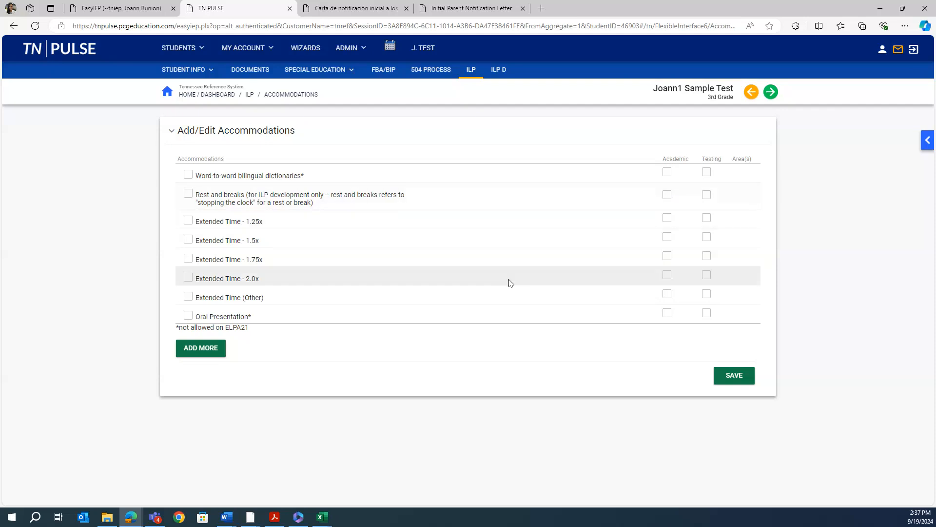
{"action": "left_click", "coordinate": [188, 175]}
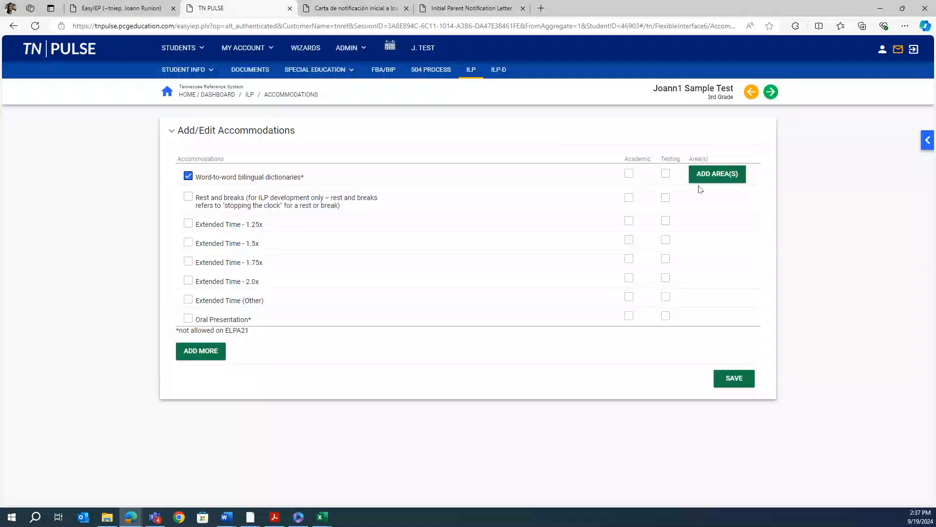
{"action": "left_click", "coordinate": [713, 175]}
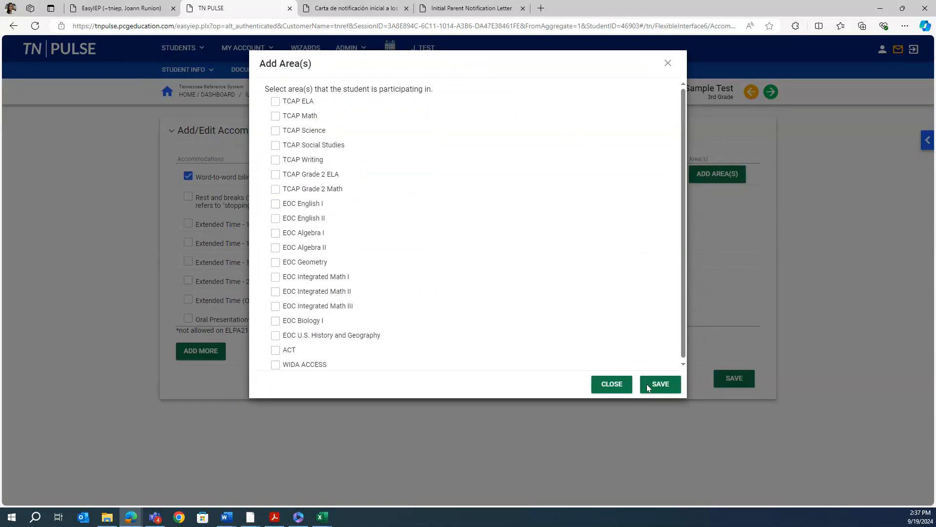
{"action": "left_click", "coordinate": [612, 384]}
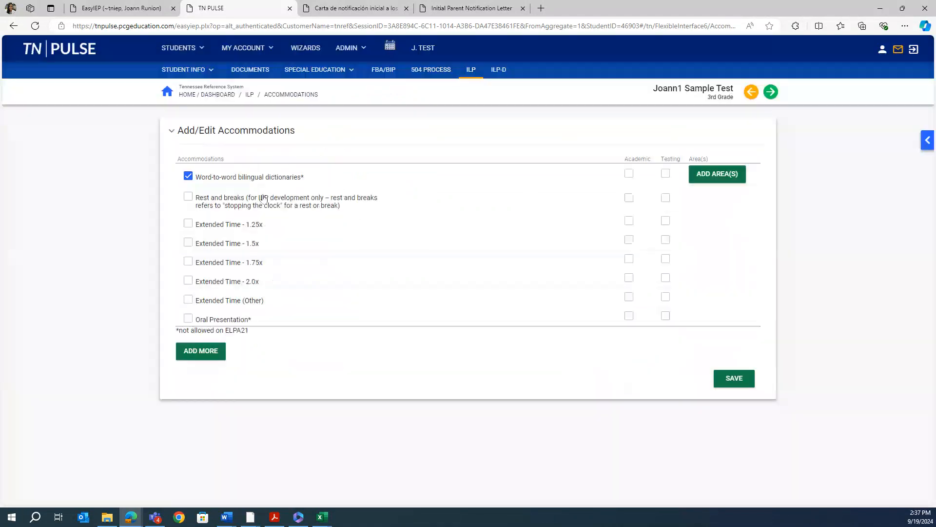
{"action": "left_click", "coordinate": [729, 374]}
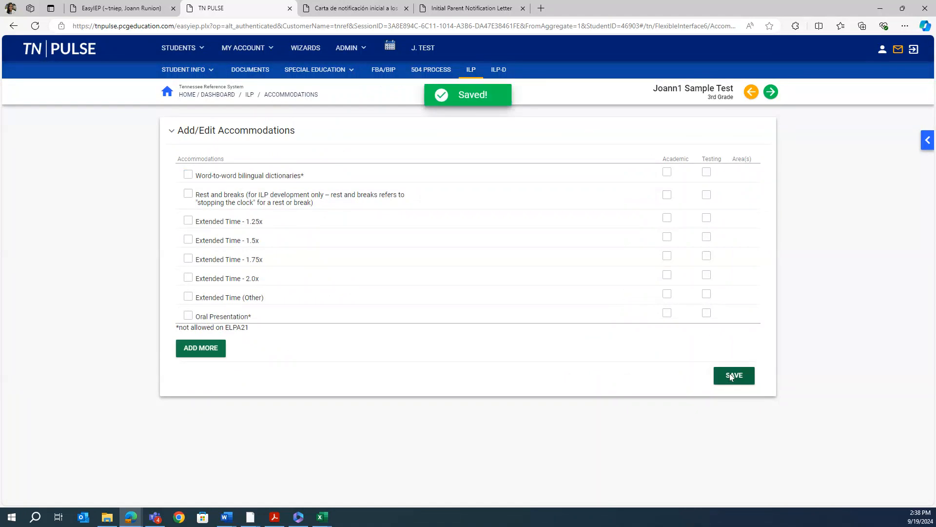
{"action": "left_click", "coordinate": [770, 92]}
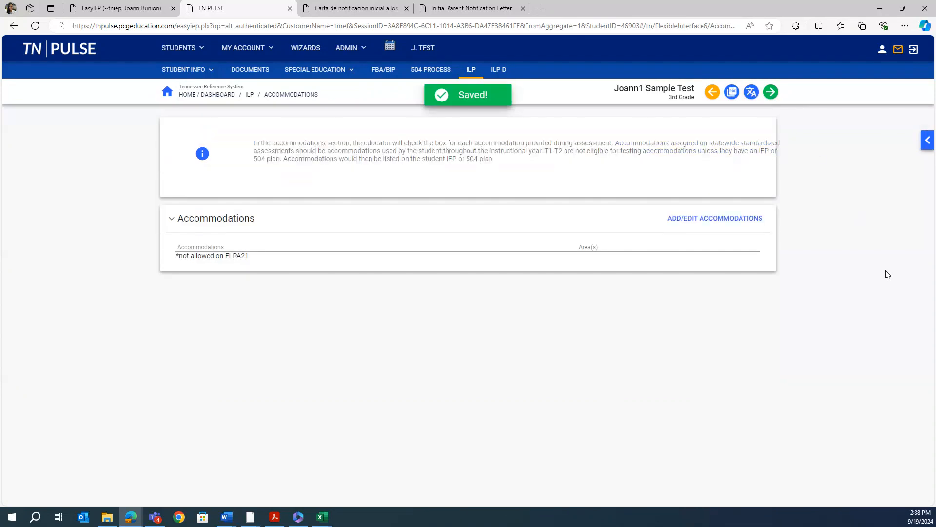
{"action": "left_click", "coordinate": [771, 92]}
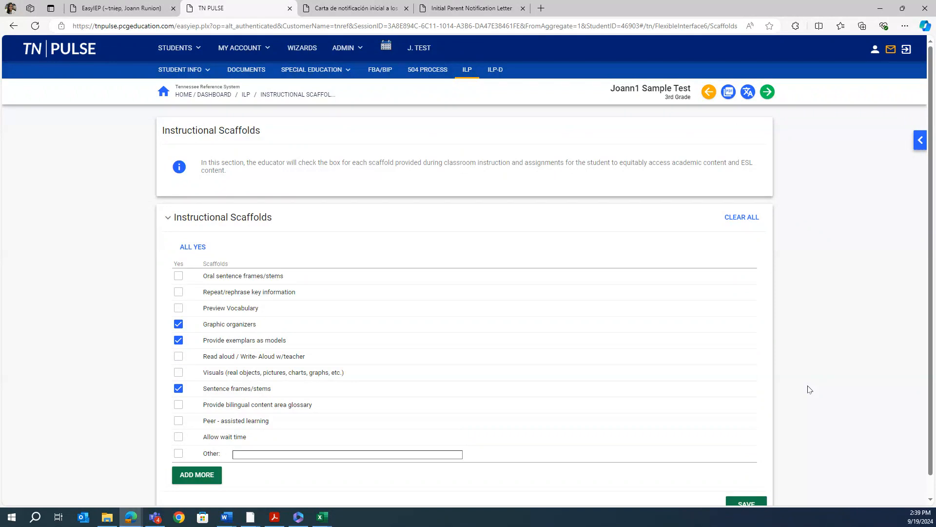
Save scaffolds with Graphic organizers, Provide exemplars as models and Sentence frames/stems checked
{"action": "scroll", "coordinate": [730, 368], "scroll_direction": "down", "scroll_amount": 1}
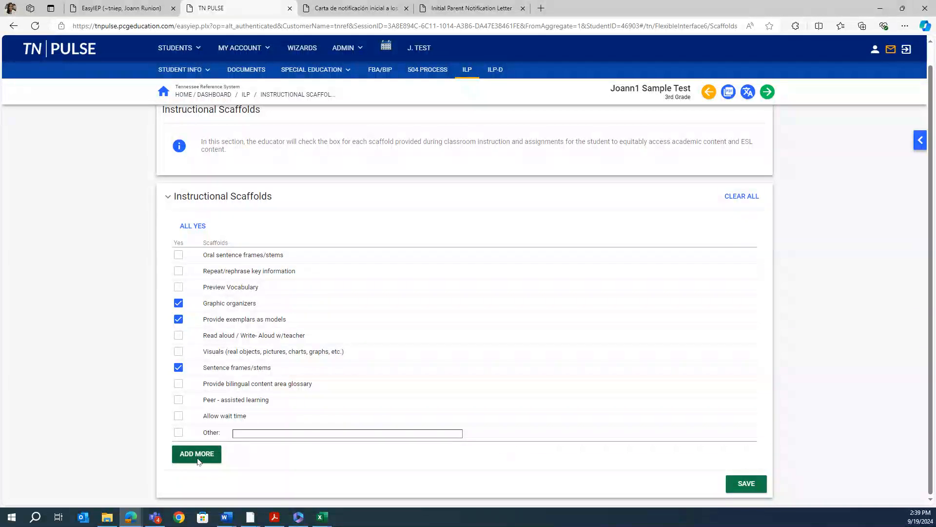
{"action": "left_click", "coordinate": [744, 483]}
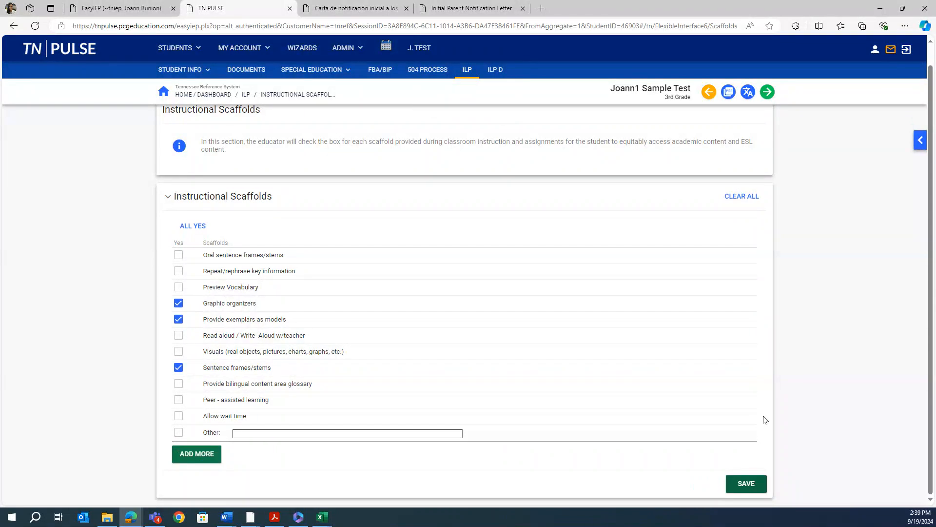
Review the Career Readiness answers, then advance to the Create ILP K-3 page for 09/19/2024–06/30/2025
{"action": "left_click", "coordinate": [767, 92]}
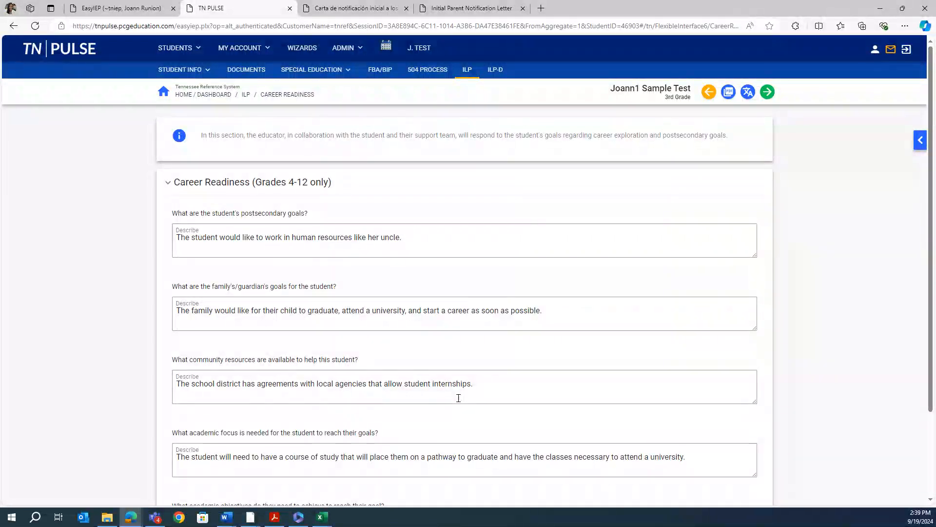
{"action": "scroll", "coordinate": [458, 398], "scroll_direction": "down", "scroll_amount": 2}
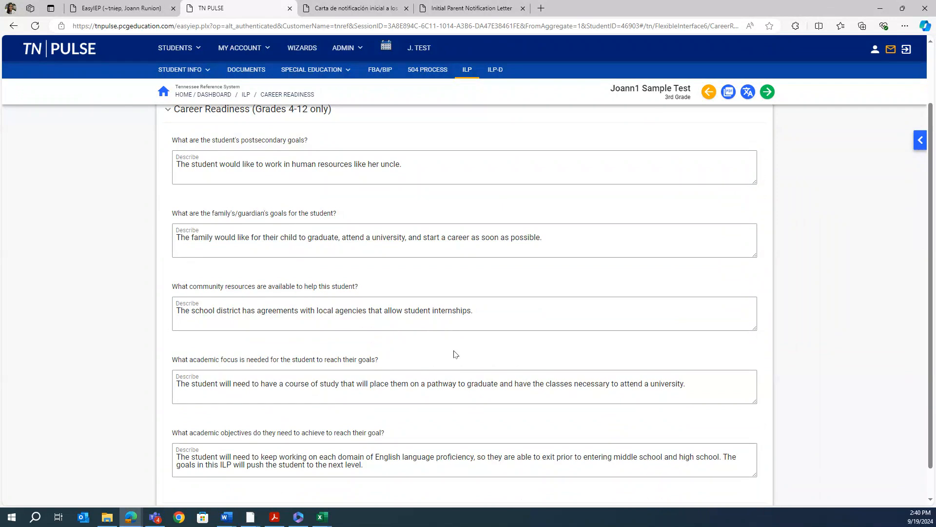
{"action": "scroll", "coordinate": [520, 351], "scroll_direction": "up", "scroll_amount": 1}
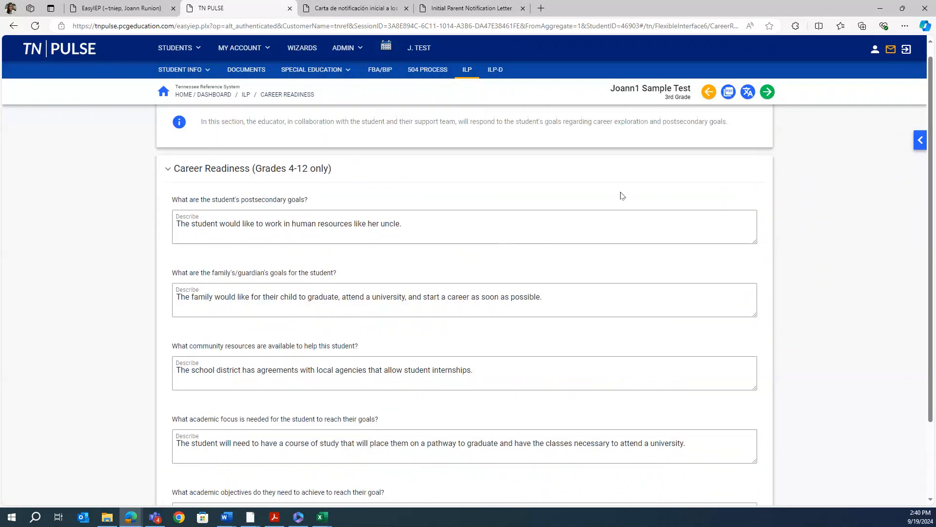
{"action": "left_click", "coordinate": [768, 95]}
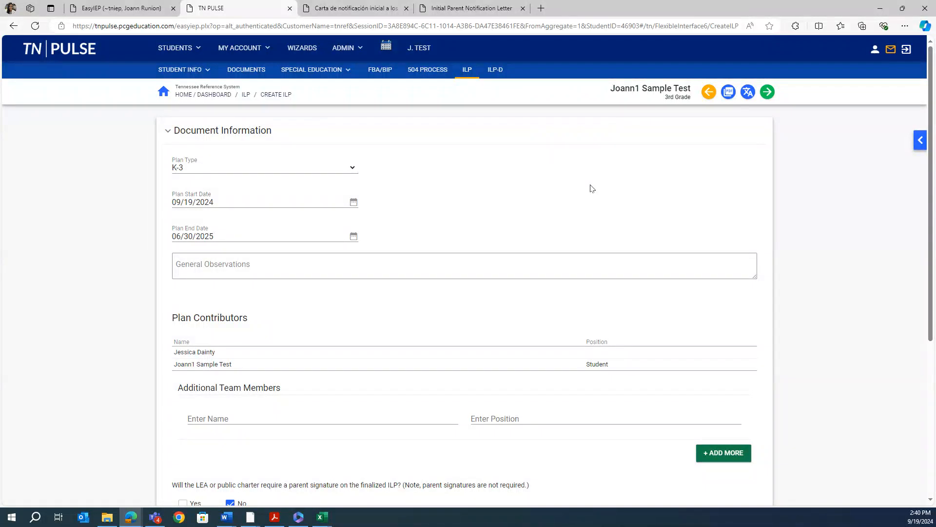
{"action": "left_click", "coordinate": [467, 76]}
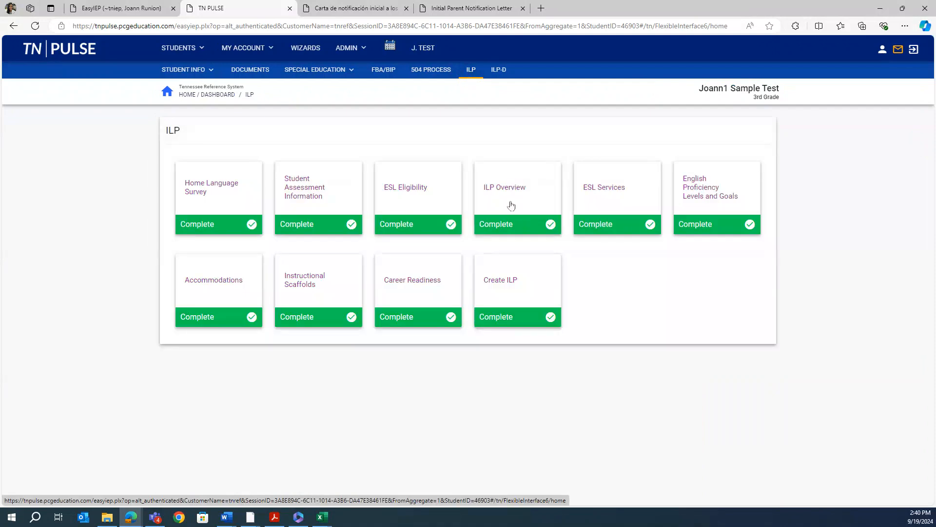
{"action": "left_click", "coordinate": [523, 287]}
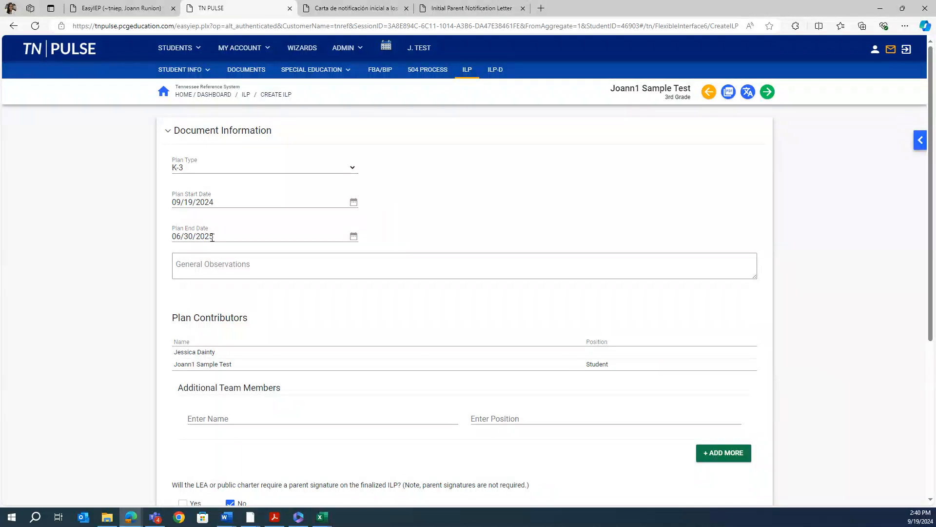
{"action": "left_click", "coordinate": [199, 265]}
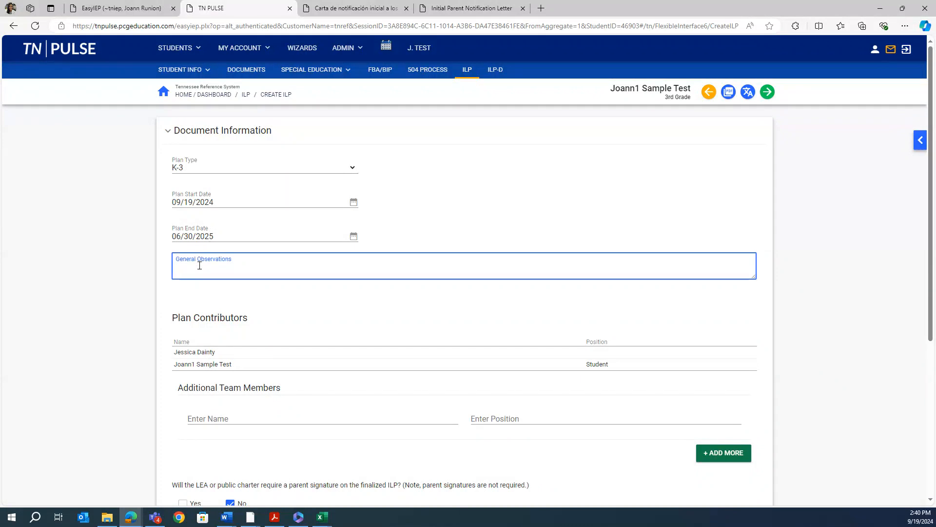
{"action": "left_click", "coordinate": [193, 292]}
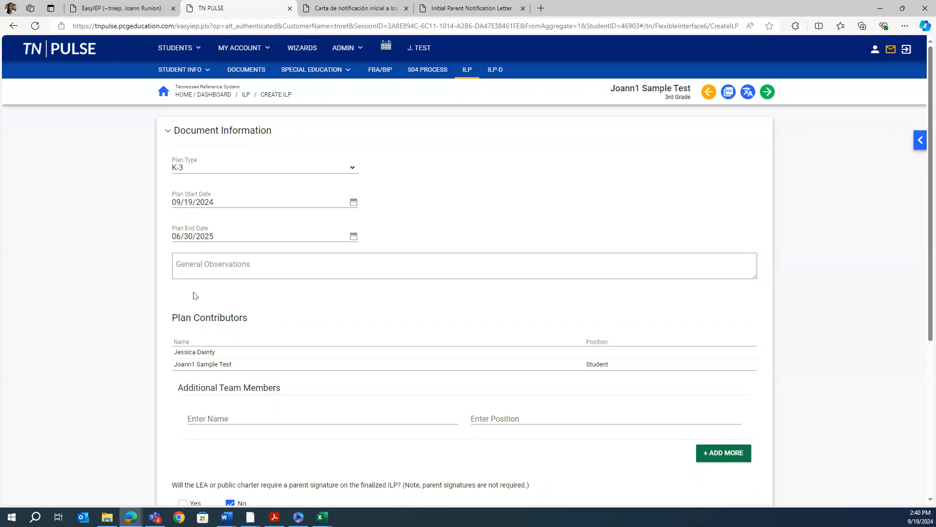
{"action": "scroll", "coordinate": [194, 295], "scroll_direction": "down", "scroll_amount": 1}
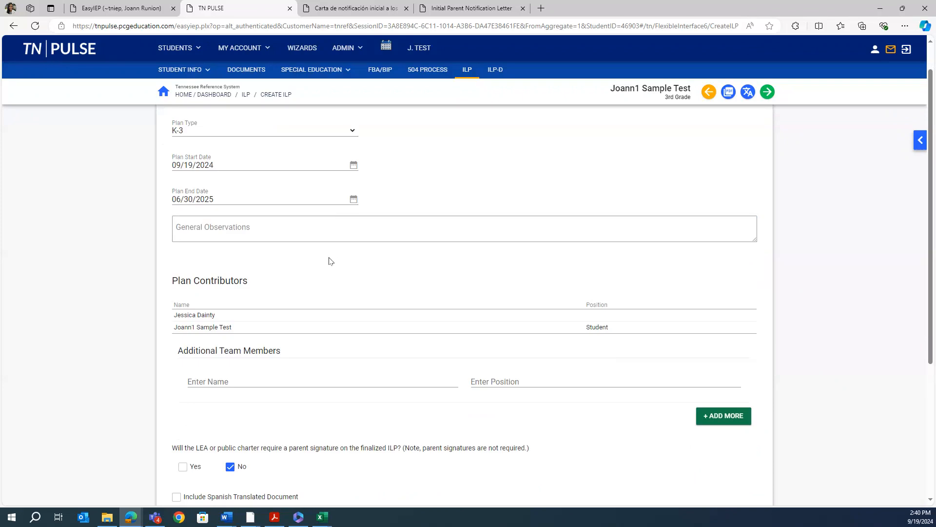
{"action": "scroll", "coordinate": [328, 259], "scroll_direction": "down", "scroll_amount": 1}
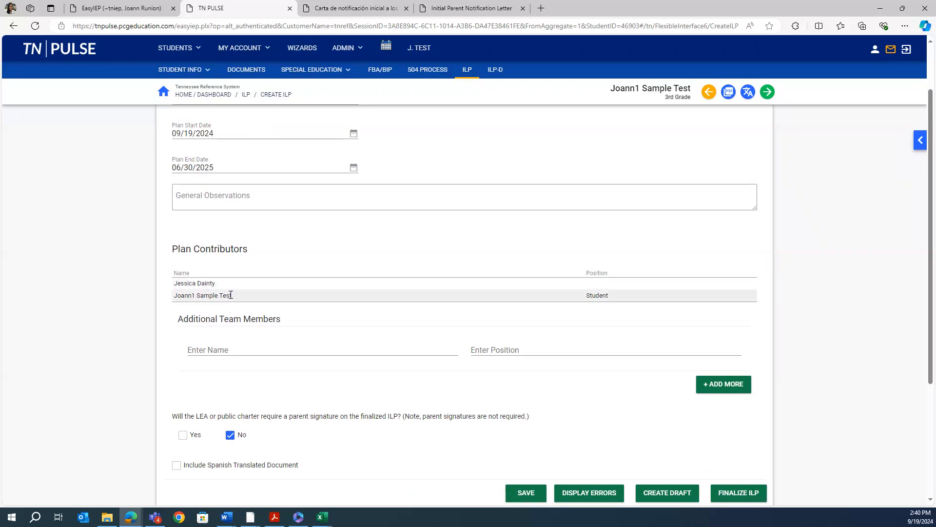
{"action": "left_click", "coordinate": [223, 350]}
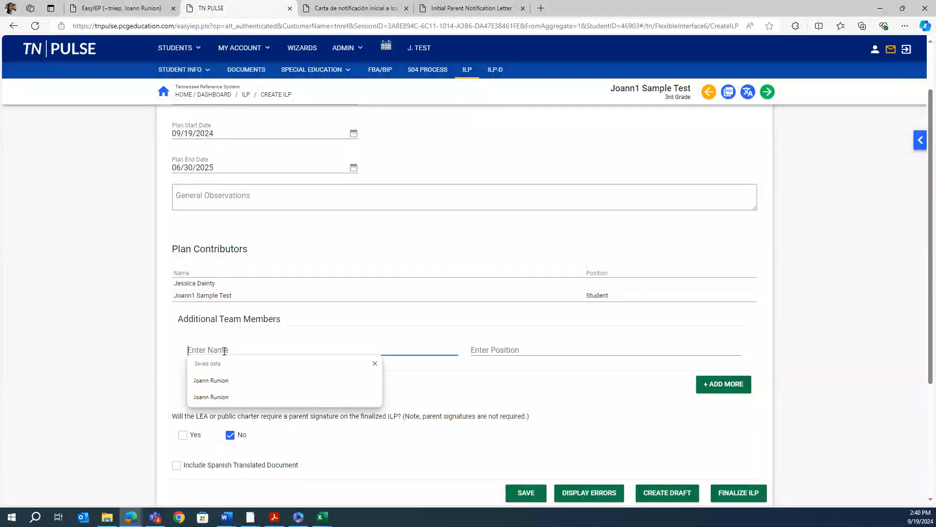
{"action": "left_click", "coordinate": [96, 350]}
{"action": "scroll", "coordinate": [96, 350], "scroll_direction": "down", "scroll_amount": 1}
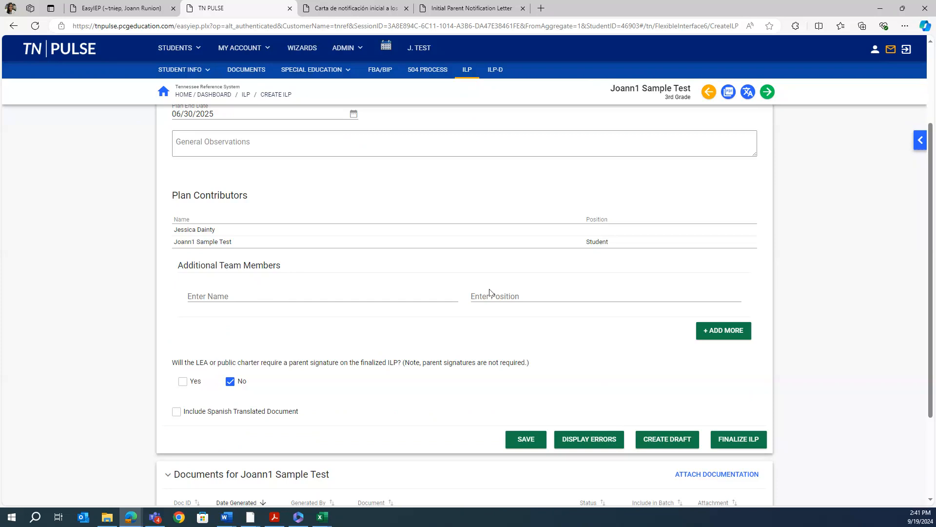
{"action": "scroll", "coordinate": [105, 379], "scroll_direction": "down", "scroll_amount": 1}
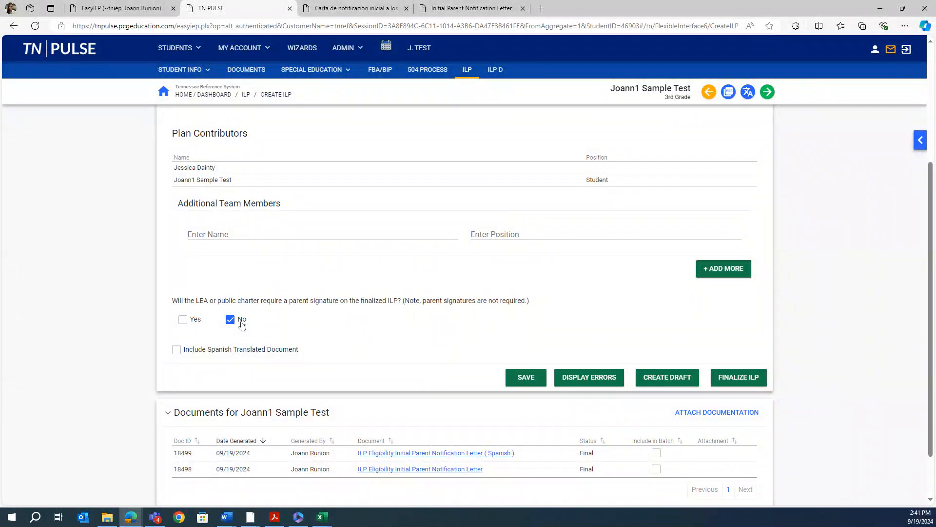
Tick Include Spanish Translated Document, save the Create ILP form and display any errors
{"action": "left_click", "coordinate": [176, 351]}
{"action": "scroll", "coordinate": [384, 366], "scroll_direction": "down", "scroll_amount": 1}
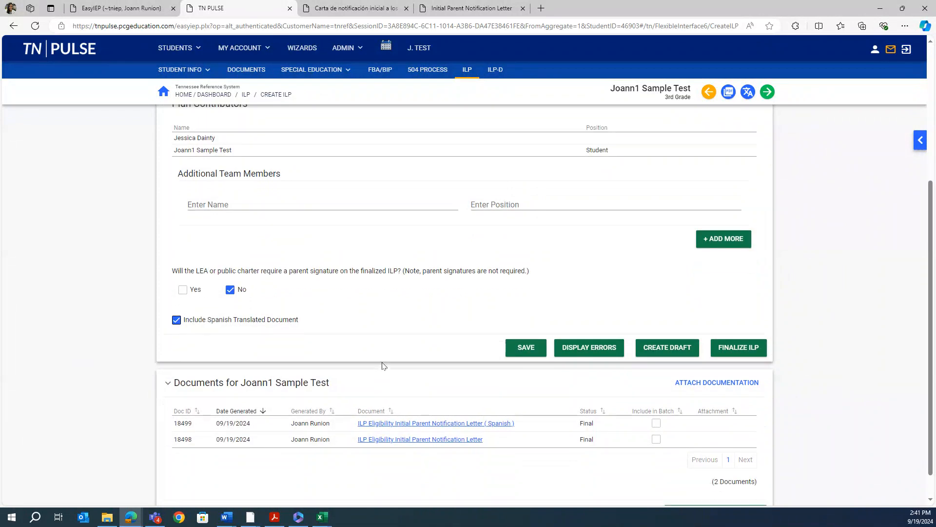
{"action": "left_click", "coordinate": [517, 349]}
{"action": "left_click", "coordinate": [578, 347]}
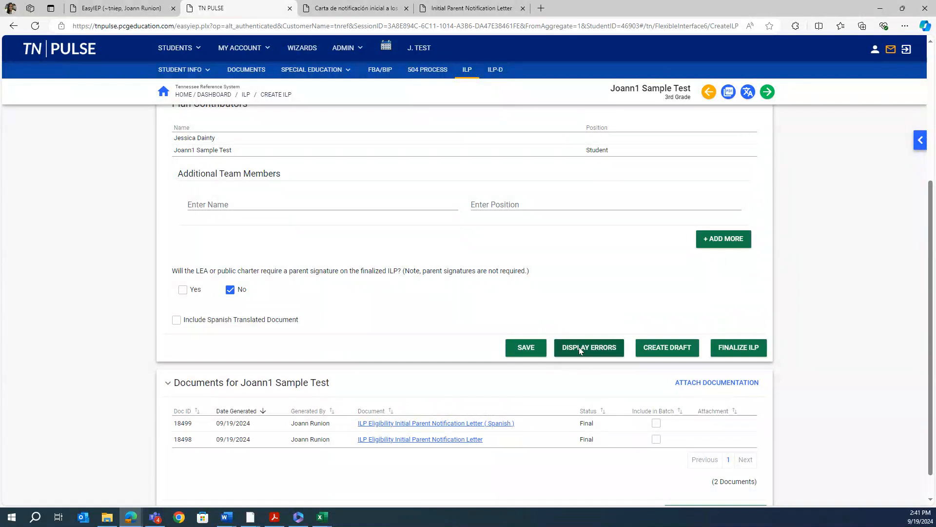
Finalize the ILP with the Spanish translation and a drawn signature dated 09/19/2024, creating the final document
{"action": "left_click", "coordinate": [729, 348]}
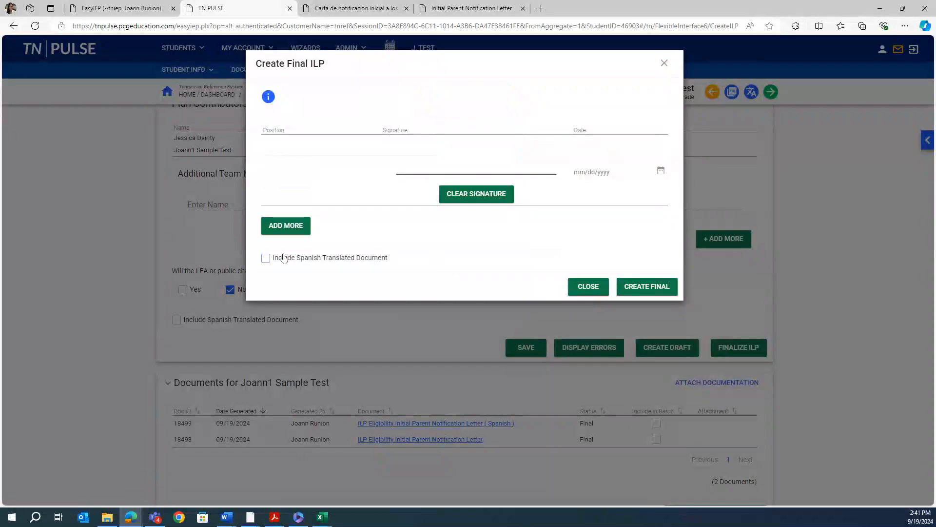
{"action": "left_click", "coordinate": [266, 259]}
{"action": "mouse_move", "coordinate": [391, 151]}
{"action": "left_mouse_down"}
{"action": "mouse_move", "coordinate": [446, 145]}
{"action": "mouse_move", "coordinate": [522, 153]}
{"action": "mouse_move", "coordinate": [479, 154]}
{"action": "mouse_move", "coordinate": [528, 163]}
{"action": "left_mouse_up"}
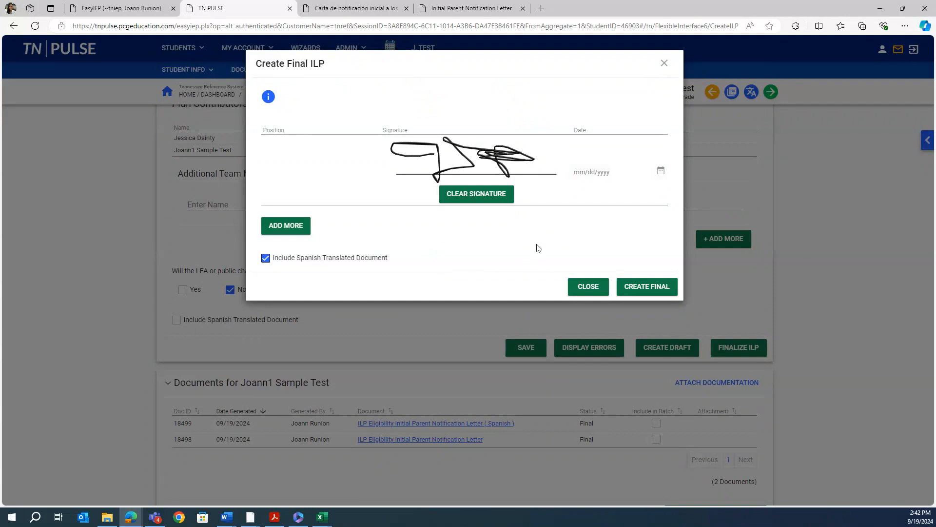
{"action": "left_click", "coordinate": [591, 177]}
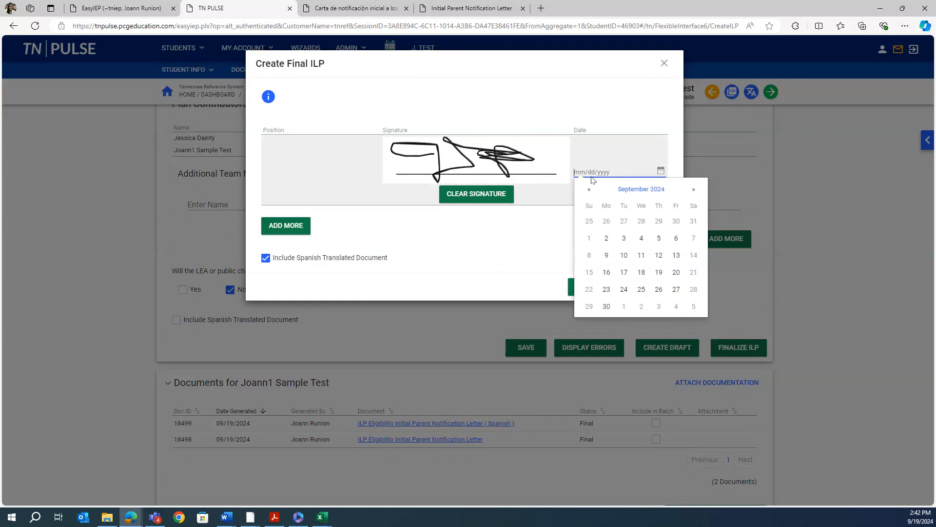
{"action": "left_click", "coordinate": [659, 272]}
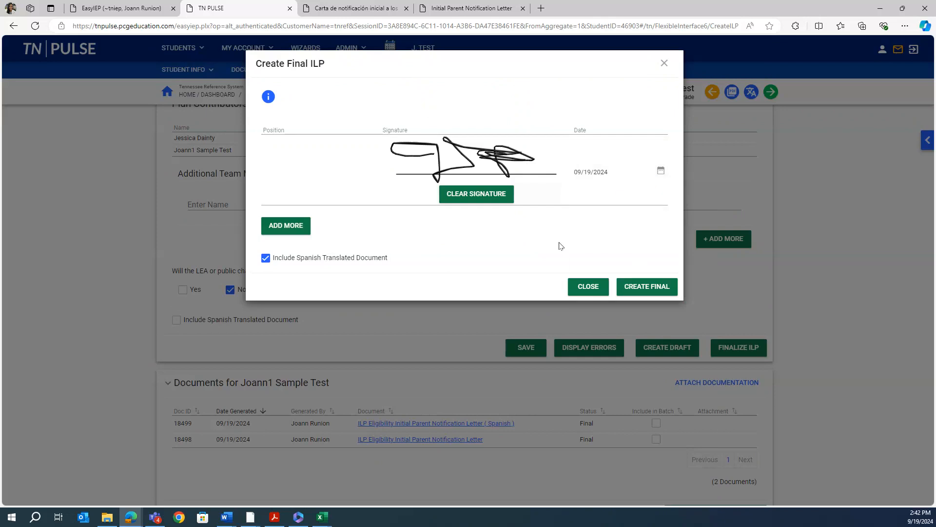
{"action": "left_click", "coordinate": [630, 288]}
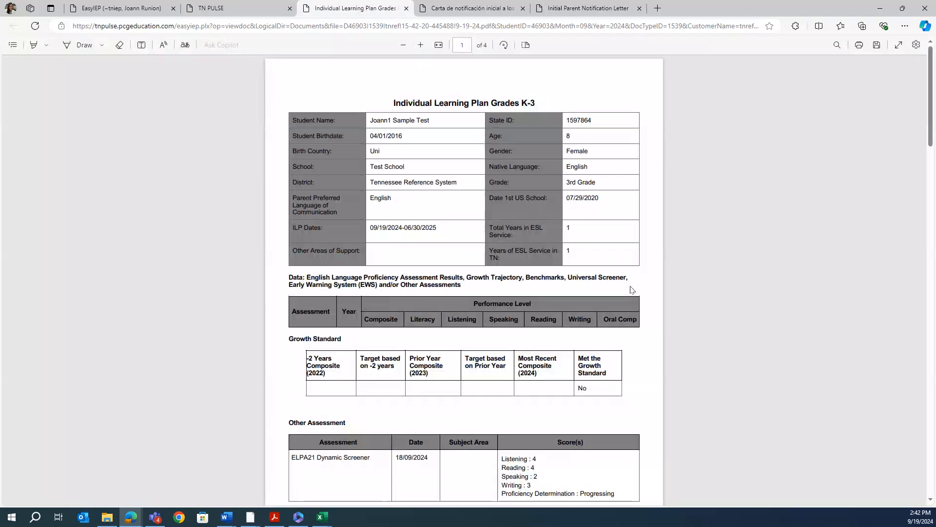
Scroll through the four-page ILP K-3 PDF to the Signatures table, then back to the ESL Services table on page 3
{"action": "scroll", "coordinate": [543, 373], "scroll_direction": "down", "scroll_amount": 3}
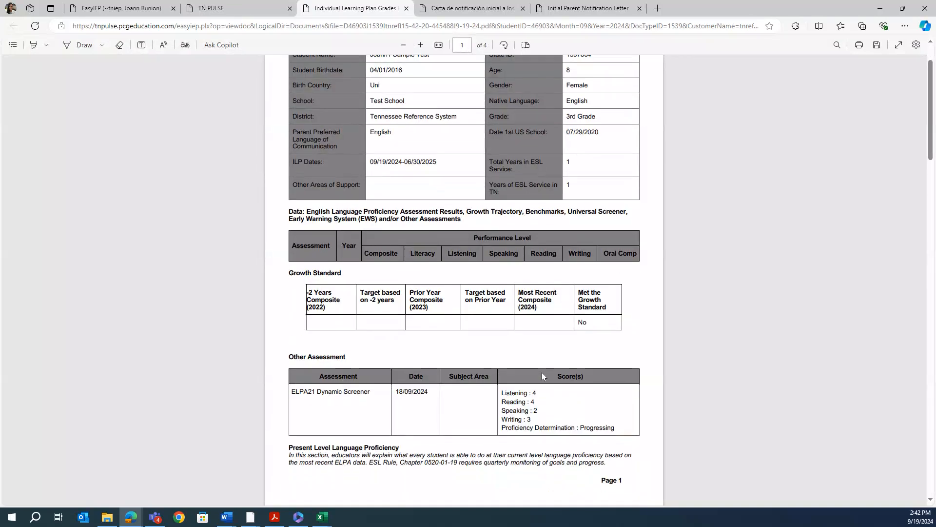
{"action": "scroll", "coordinate": [543, 375], "scroll_direction": "down", "scroll_amount": 4}
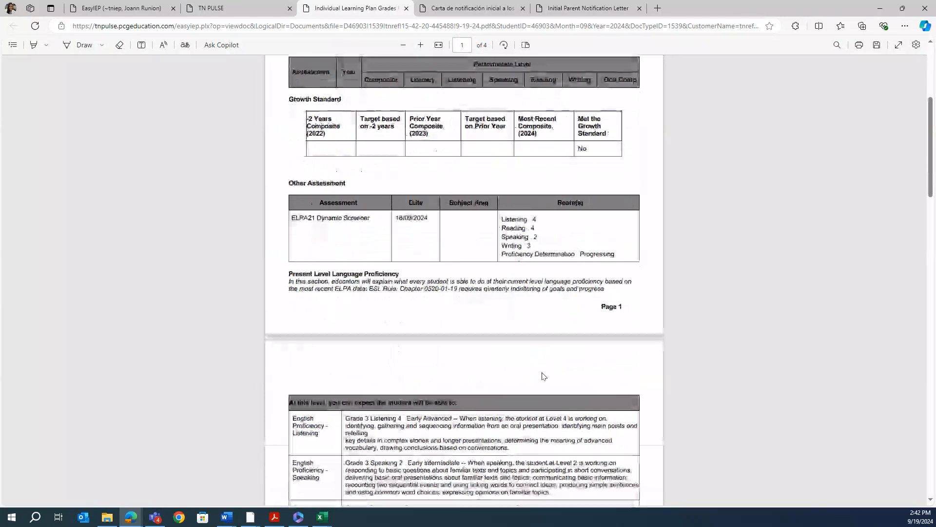
{"action": "scroll", "coordinate": [543, 376], "scroll_direction": "down", "scroll_amount": 2}
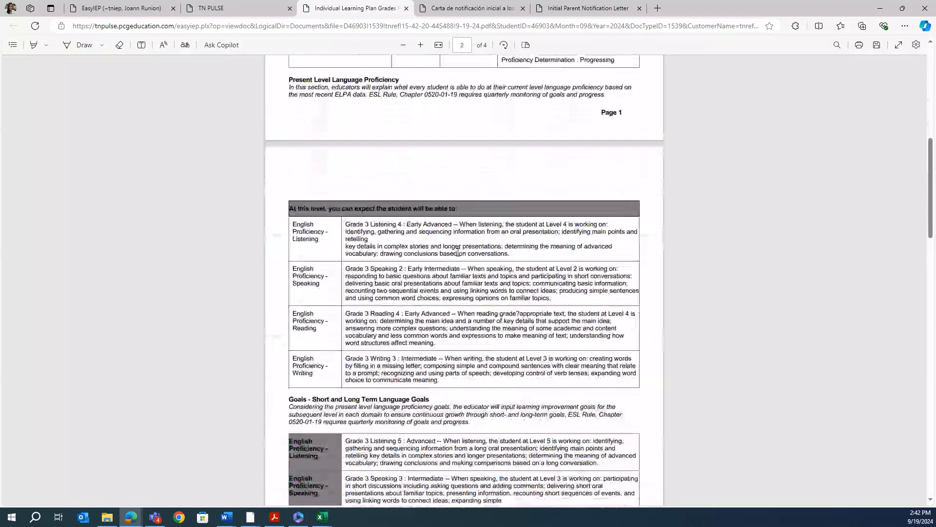
{"action": "scroll", "coordinate": [478, 370], "scroll_direction": "down", "scroll_amount": 4}
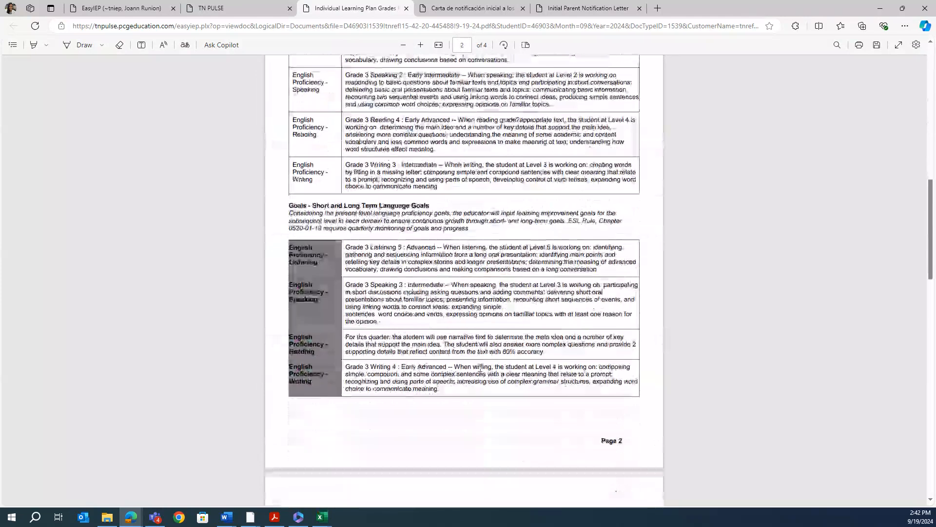
{"action": "scroll", "coordinate": [410, 395], "scroll_direction": "down", "scroll_amount": 7}
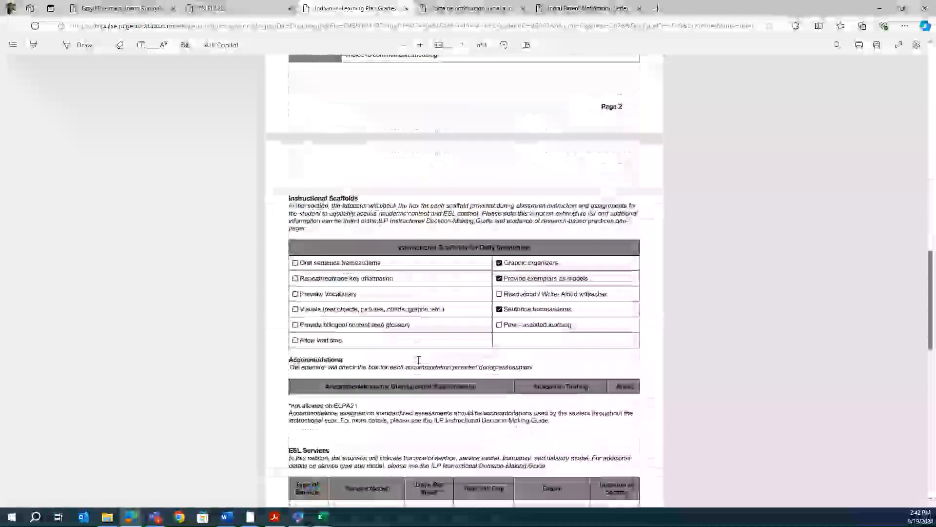
{"action": "scroll", "coordinate": [419, 360], "scroll_direction": "down", "scroll_amount": 1}
{"action": "scroll", "coordinate": [418, 360], "scroll_direction": "down", "scroll_amount": 2}
{"action": "scroll", "coordinate": [418, 360], "scroll_direction": "down", "scroll_amount": 5}
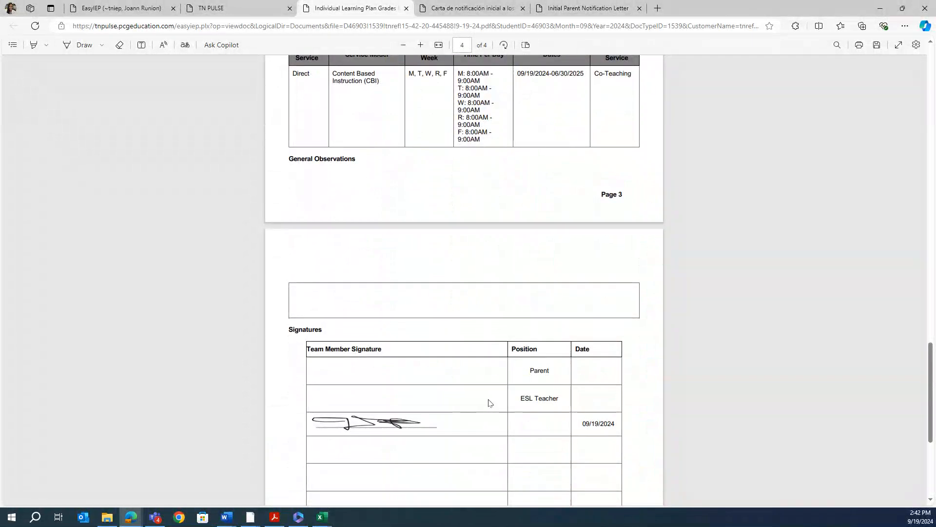
{"action": "scroll", "coordinate": [490, 403], "scroll_direction": "down", "scroll_amount": 3}
{"action": "scroll", "coordinate": [490, 402], "scroll_direction": "up", "scroll_amount": 6}
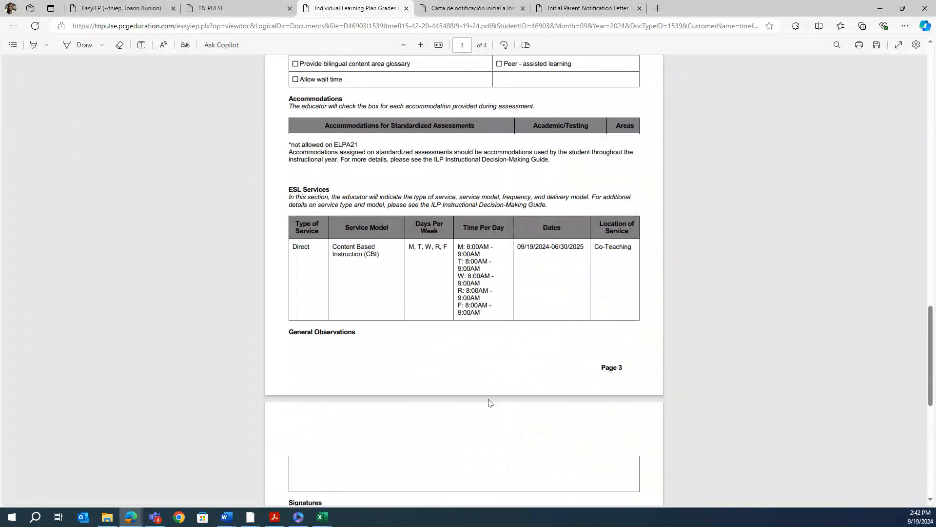
Return to the TN PULSE ILP page, check ILP K-3 and its Spanish version in Documents, and open student options
{"action": "left_click", "coordinate": [233, 10]}
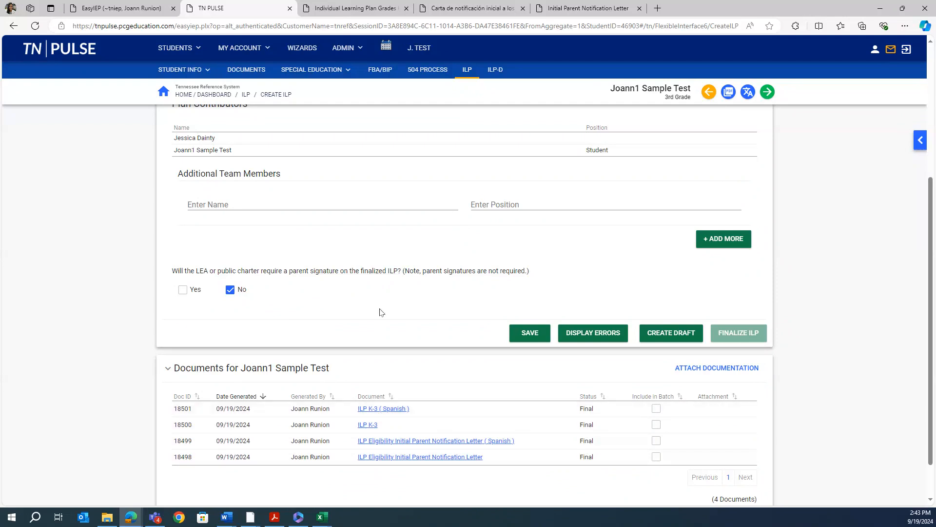
{"action": "scroll", "coordinate": [381, 312], "scroll_direction": "up", "scroll_amount": 1}
{"action": "left_click", "coordinate": [195, 69]}
Inspect the ILP Referral, Eligibility and Plan events in Student History, then go to the ILP tiles page
{"action": "left_click", "coordinate": [198, 126]}
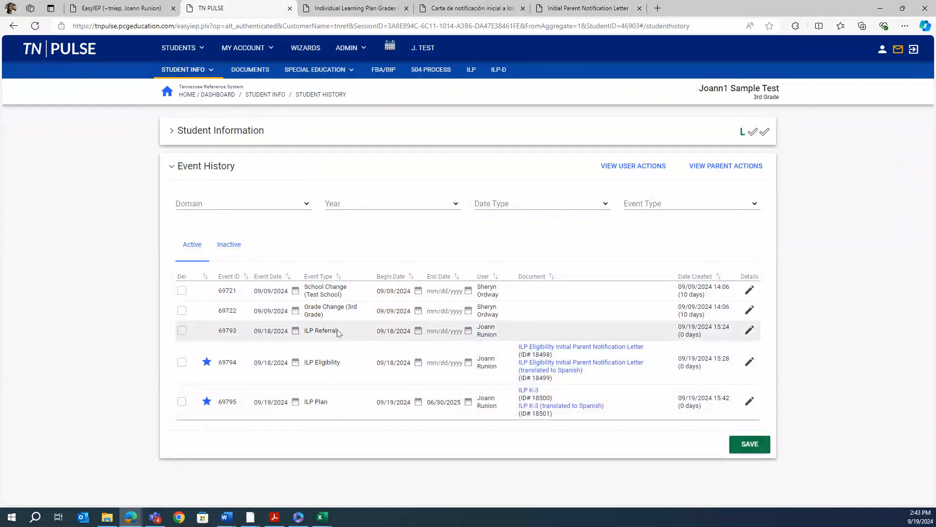
{"action": "left_click_drag", "start_coordinate": [322, 330], "coordinate": [307, 330]}
{"action": "left_click_drag", "start_coordinate": [350, 364], "coordinate": [302, 365]}
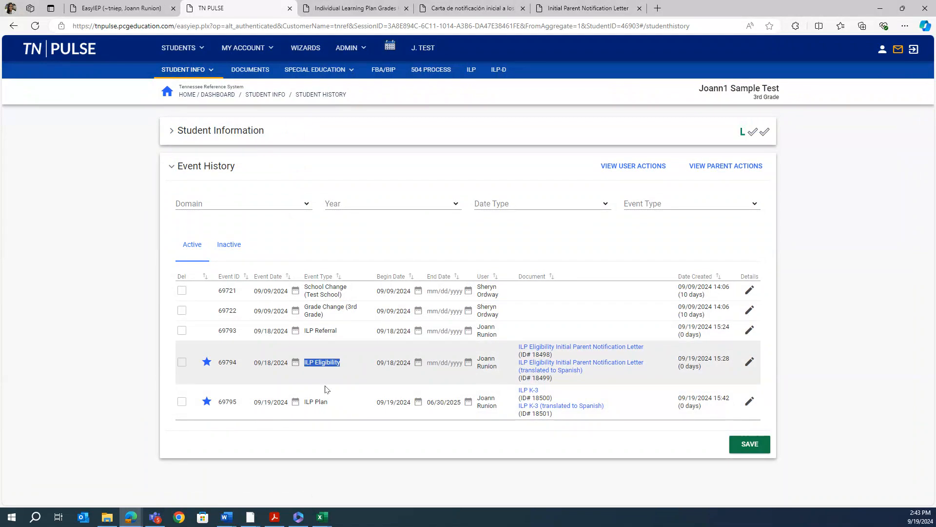
{"action": "left_click_drag", "start_coordinate": [336, 403], "coordinate": [303, 402]}
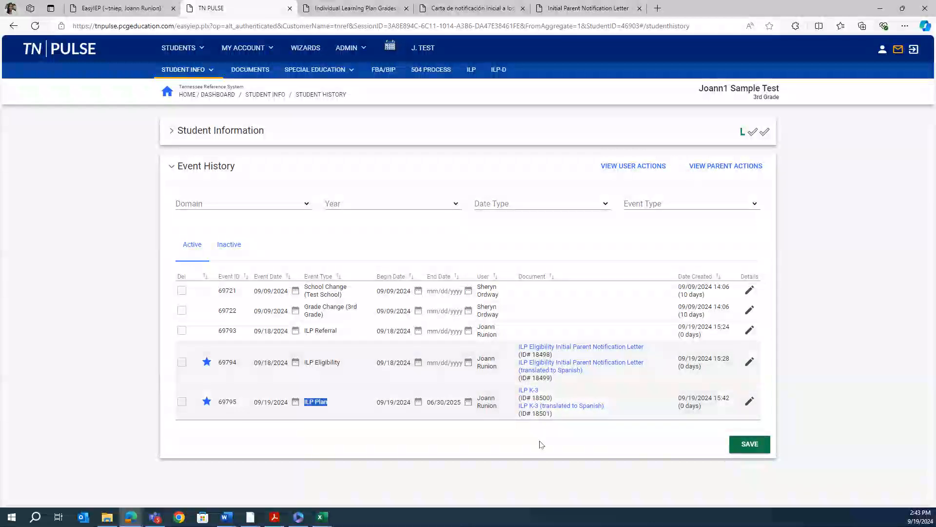
{"action": "left_click", "coordinate": [357, 438]}
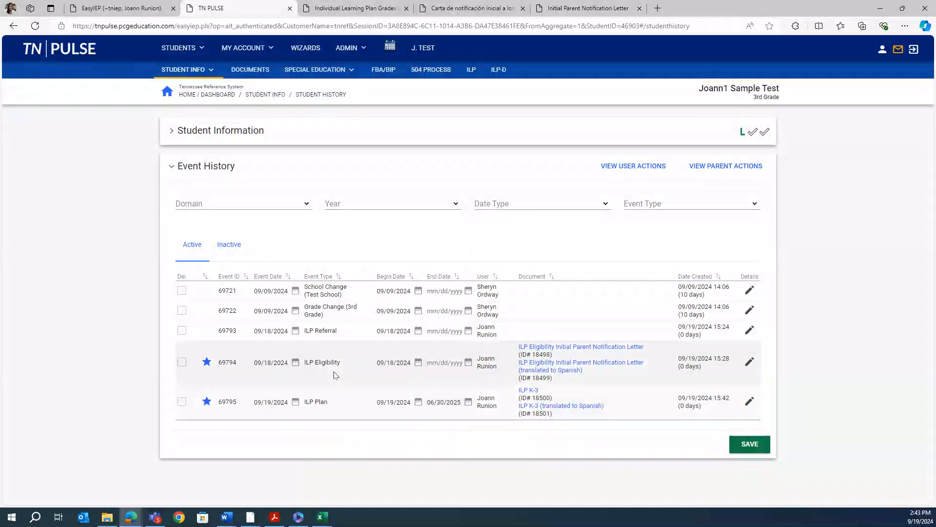
{"action": "mouse_move", "coordinate": [208, 363]}
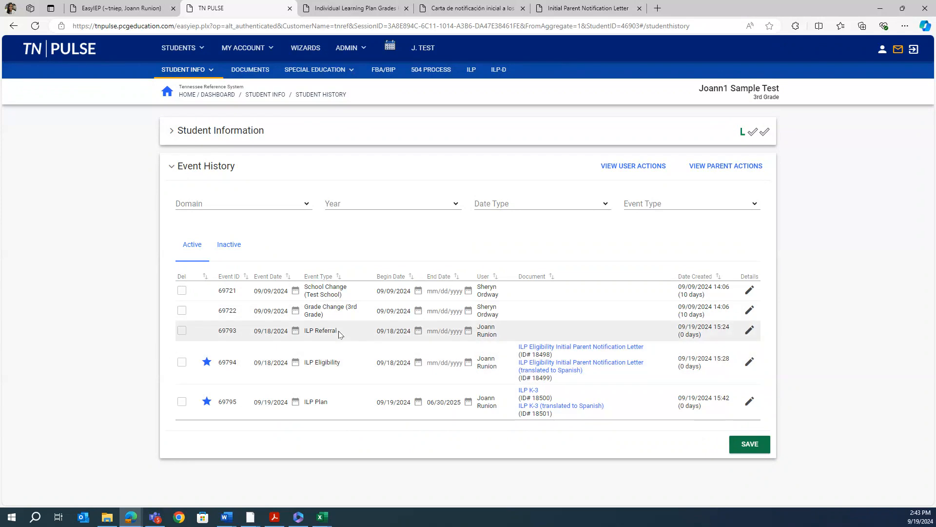
{"action": "left_click", "coordinate": [472, 71]}
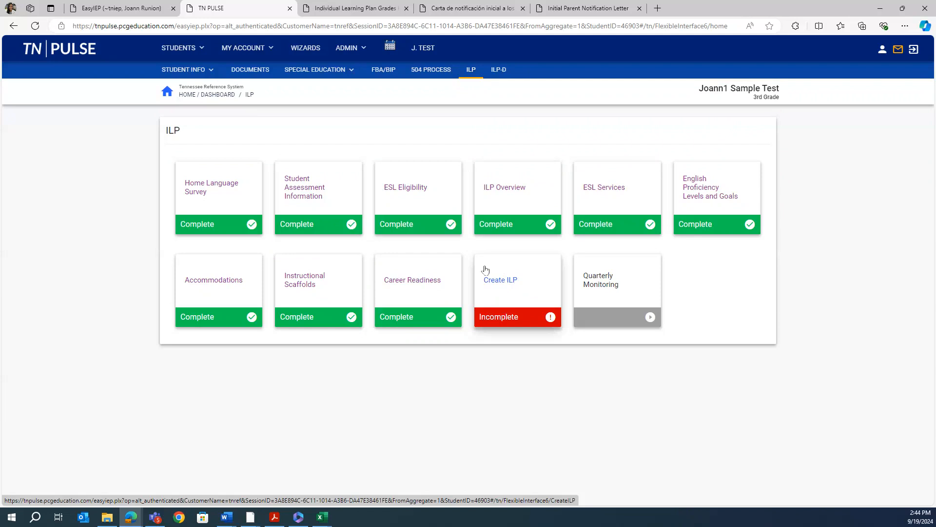
{"action": "left_click", "coordinate": [511, 189]}
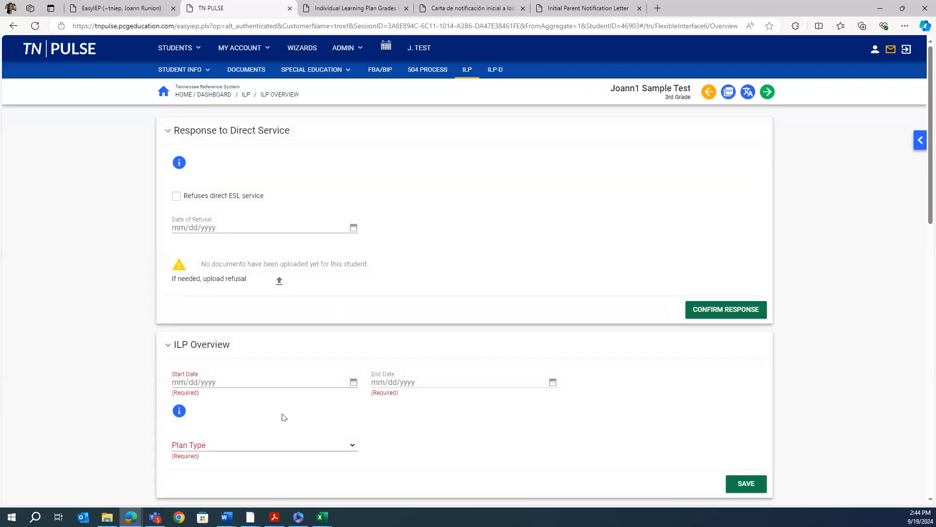
{"action": "scroll", "coordinate": [273, 413], "scroll_direction": "down", "scroll_amount": 1}
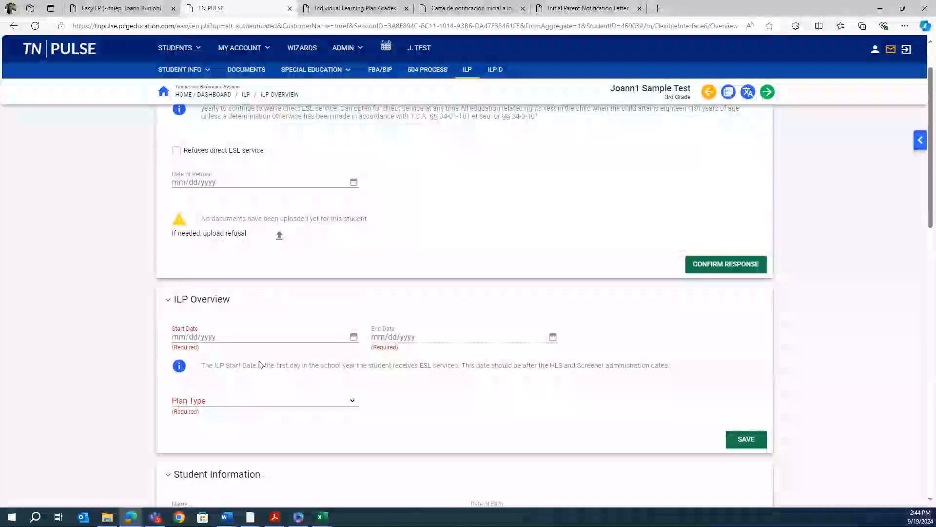
{"action": "left_click", "coordinate": [255, 337]}
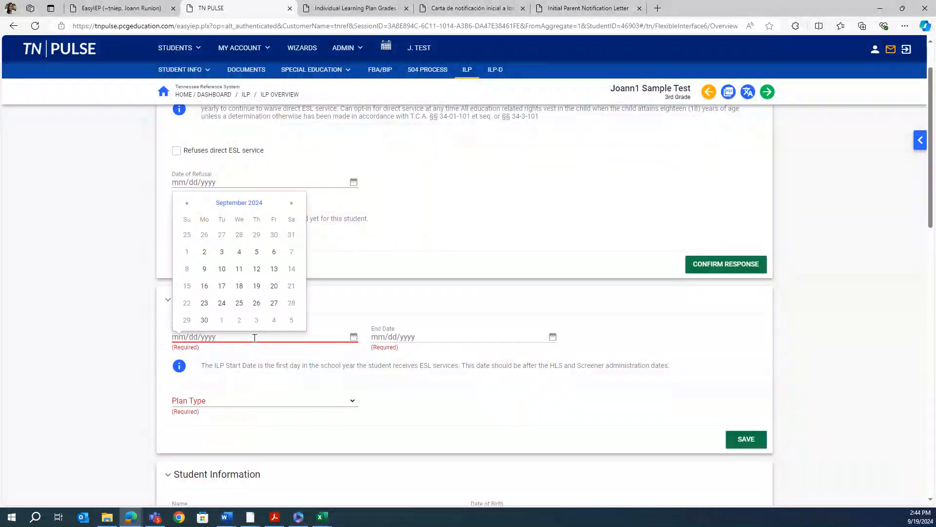
{"action": "left_click", "coordinate": [242, 402]}
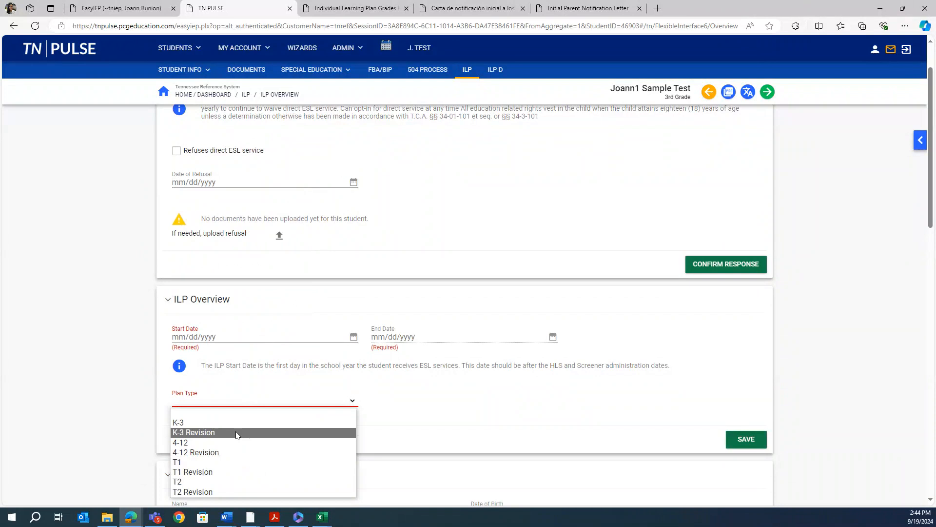
{"action": "left_click", "coordinate": [447, 397]}
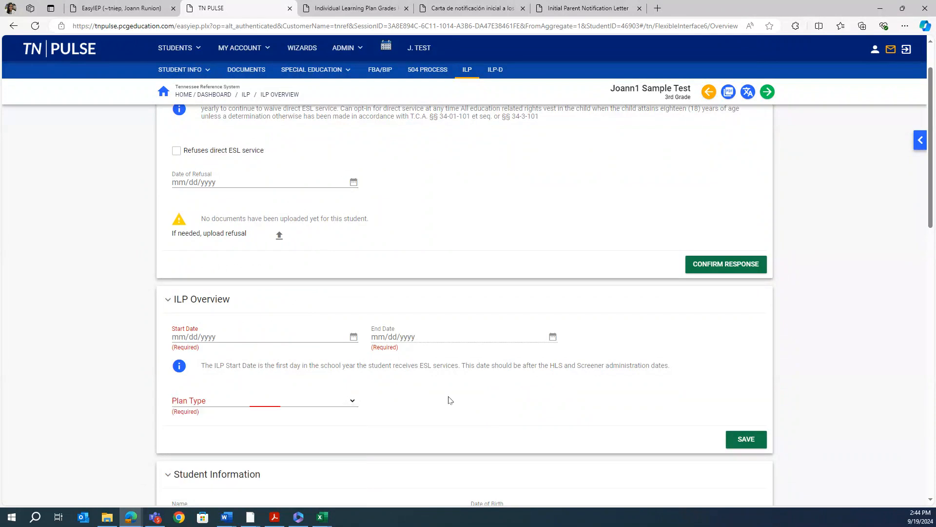
{"action": "left_click", "coordinate": [467, 77]}
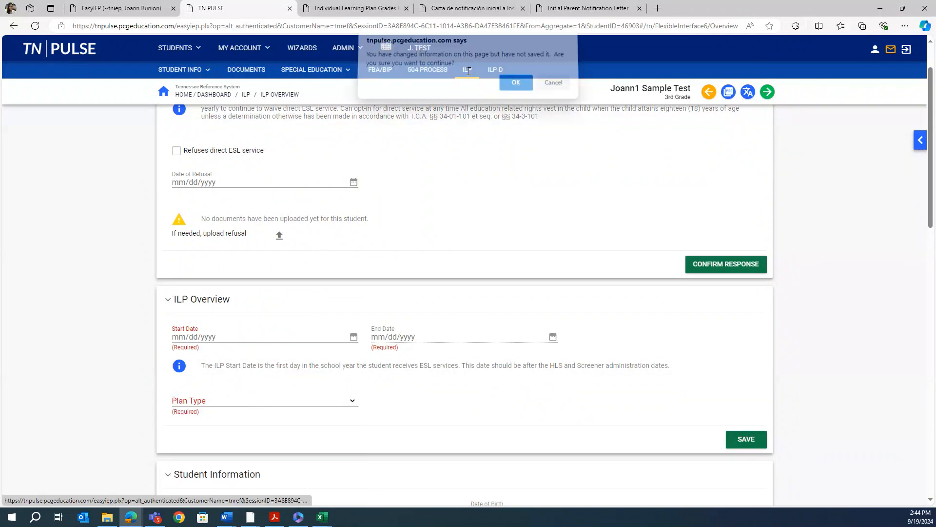
{"action": "left_click", "coordinate": [514, 88]}
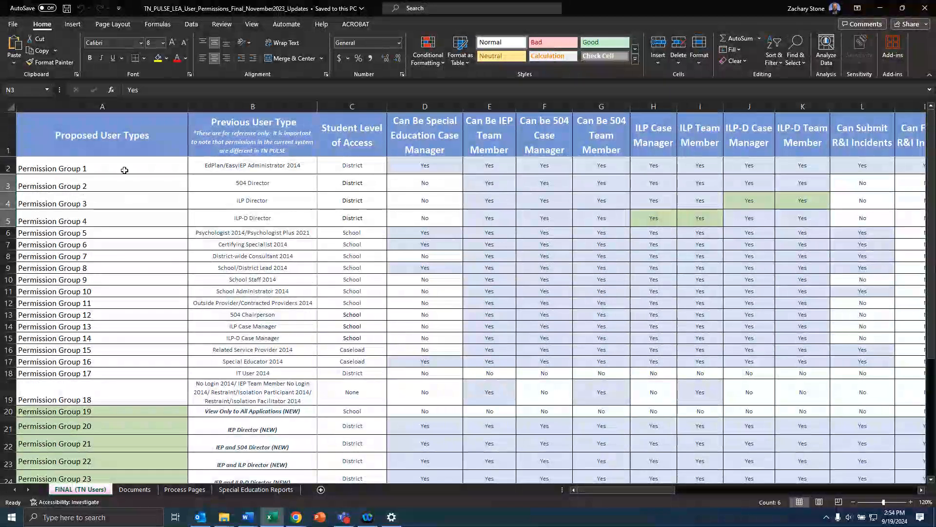
{"action": "scroll", "coordinate": [142, 264], "scroll_direction": "down", "scroll_amount": 4}
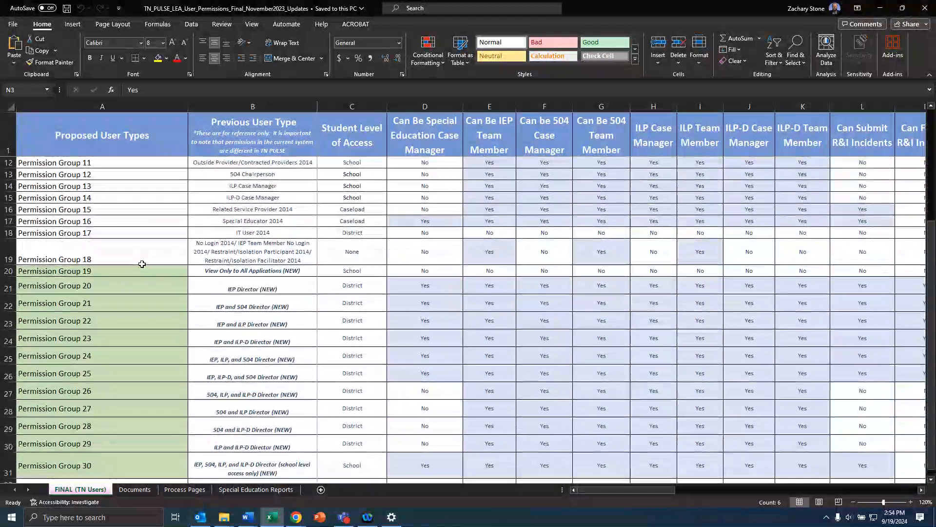
{"action": "scroll", "coordinate": [142, 262], "scroll_direction": "up", "scroll_amount": 4}
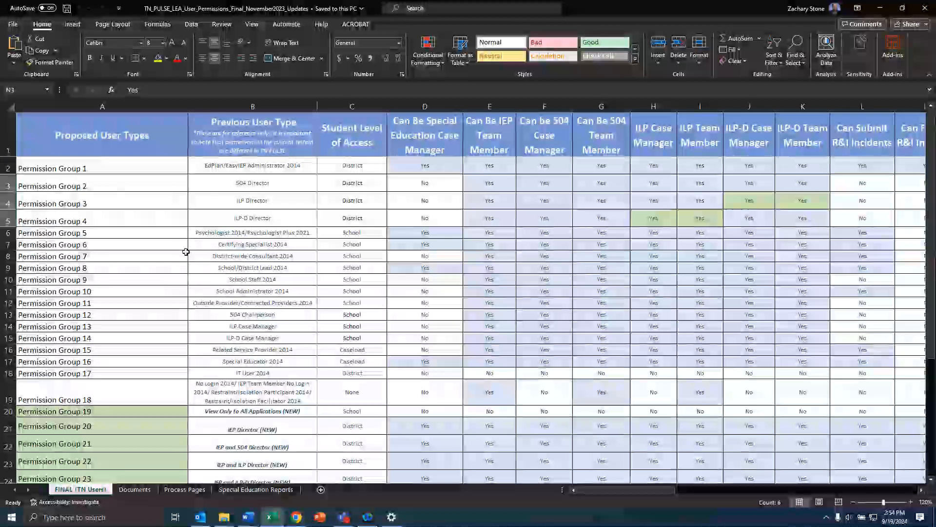
{"action": "left_click", "coordinate": [910, 502]}
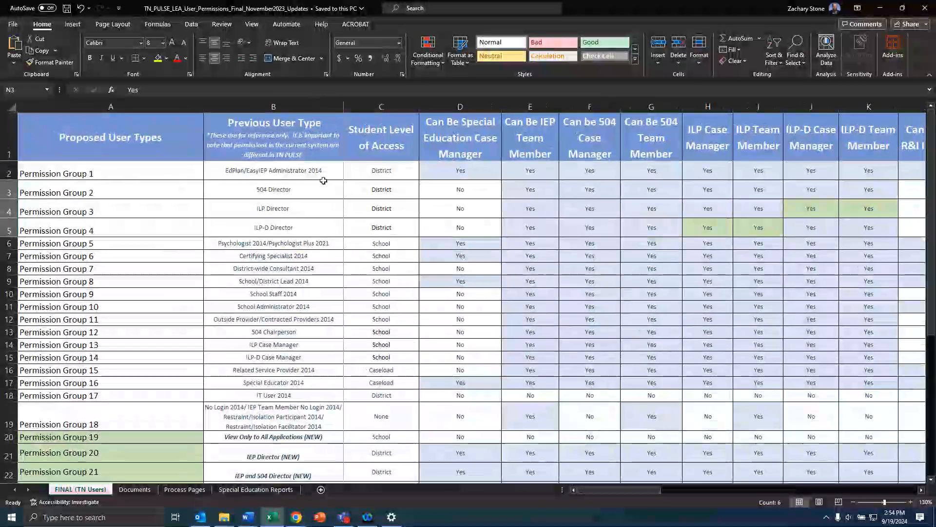
{"action": "left_click", "coordinate": [68, 174]}
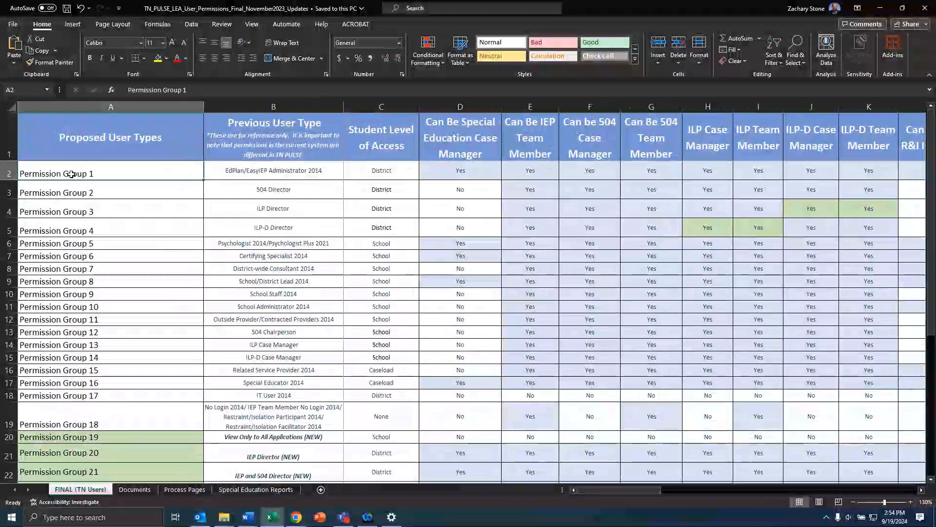
{"action": "left_click", "coordinate": [289, 174]}
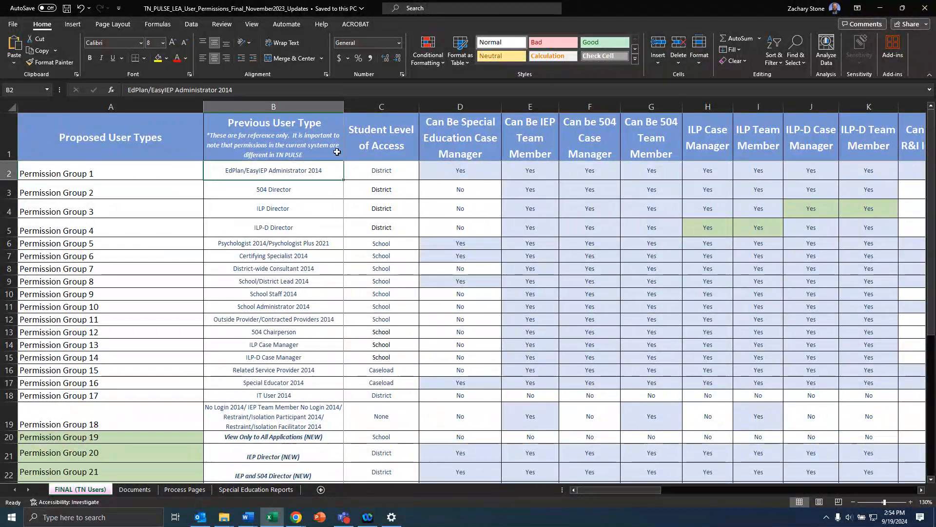
{"action": "scroll", "coordinate": [296, 279], "scroll_direction": "down", "scroll_amount": 1}
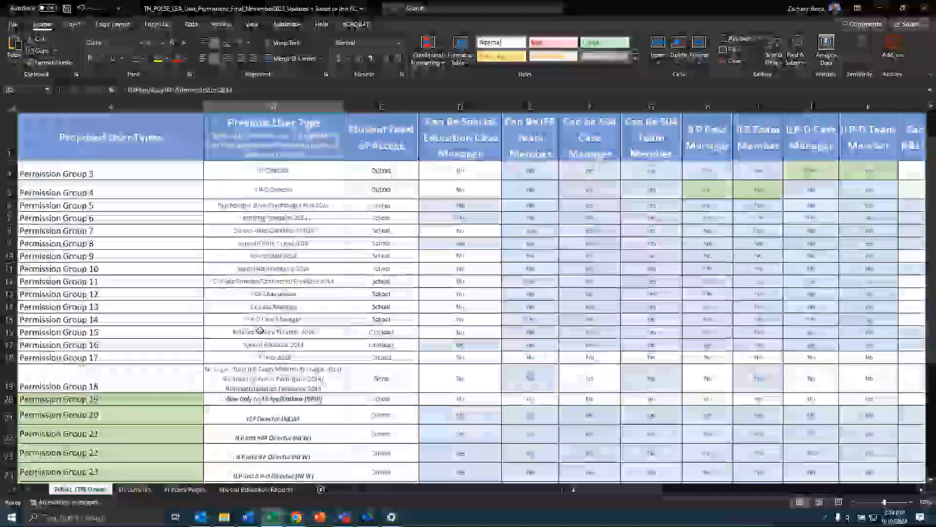
{"action": "left_click", "coordinate": [274, 344]}
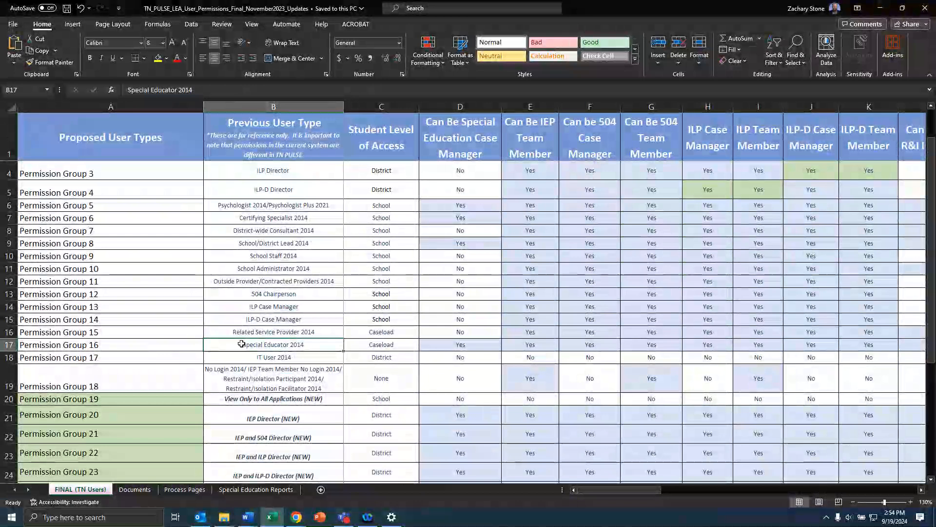
{"action": "left_click", "coordinate": [363, 347]}
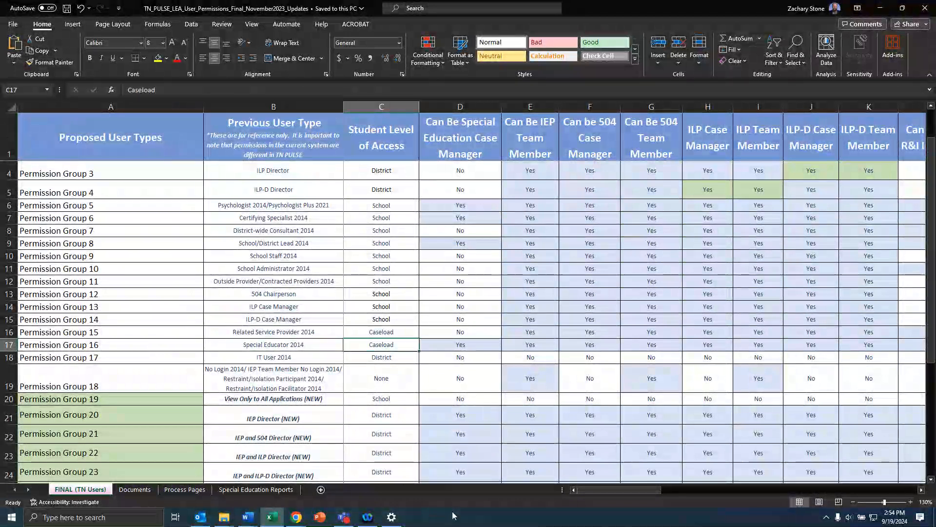